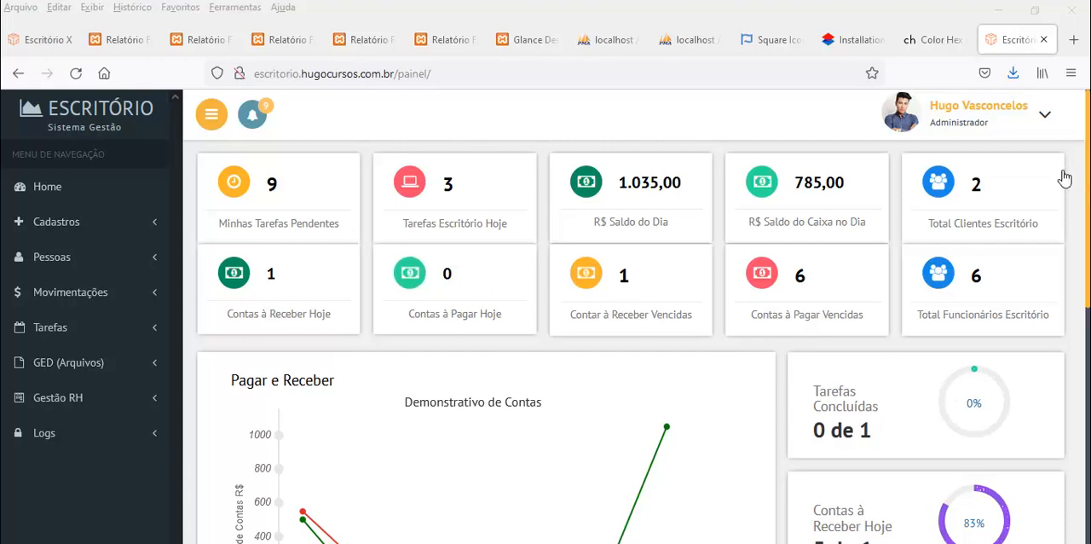
Log out of the administrator account and highlight the domain in the login page's address
{"action": "left_click", "coordinate": [1045, 116]}
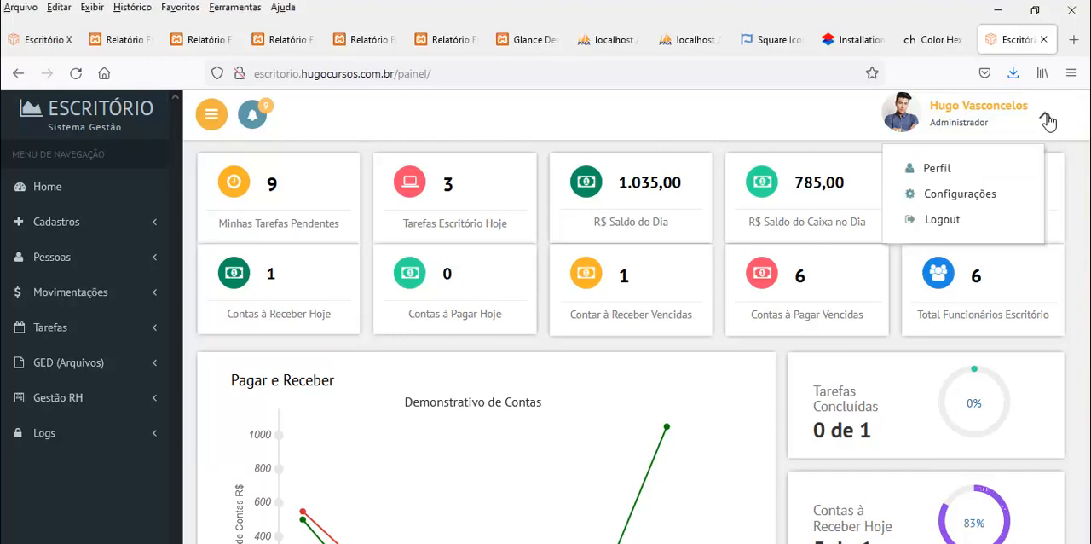
{"action": "left_click", "coordinate": [952, 215]}
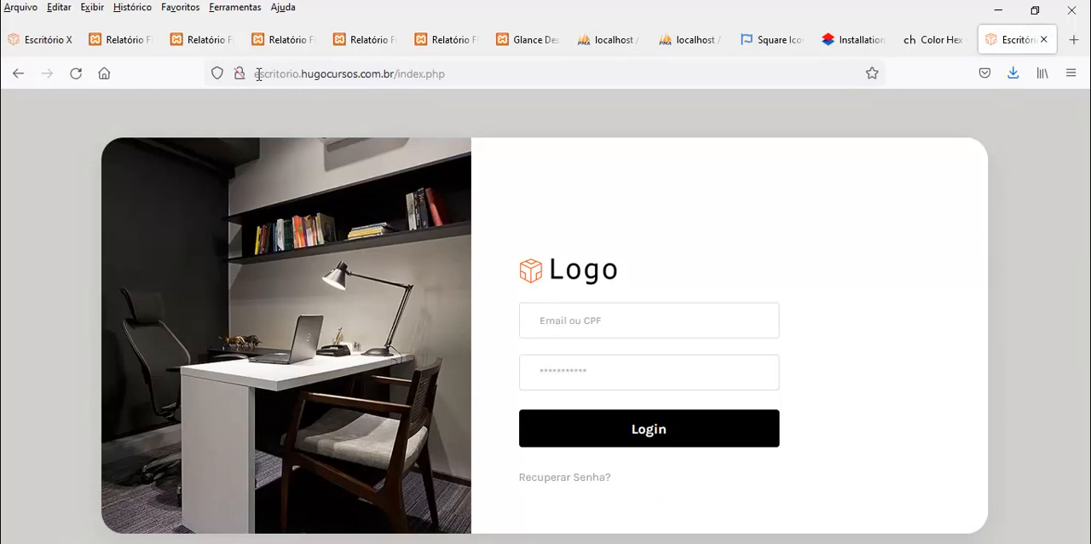
{"action": "left_click_drag", "start_coordinate": [255, 74], "coordinate": [394, 75]}
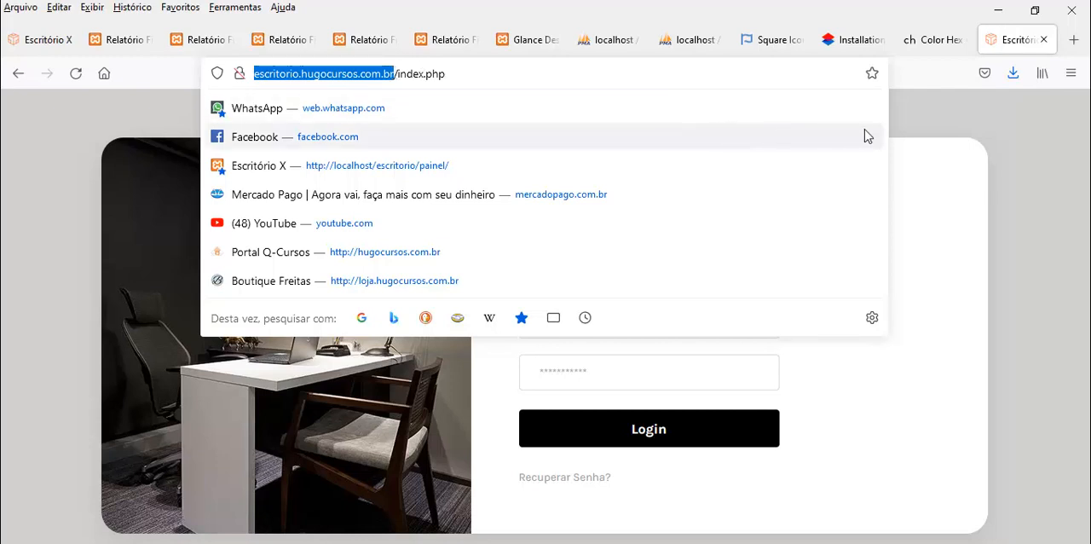
{"action": "left_click", "coordinate": [903, 130]}
Log in to the office system with the saved administrator CPF and its stored password
{"action": "left_click", "coordinate": [601, 317]}
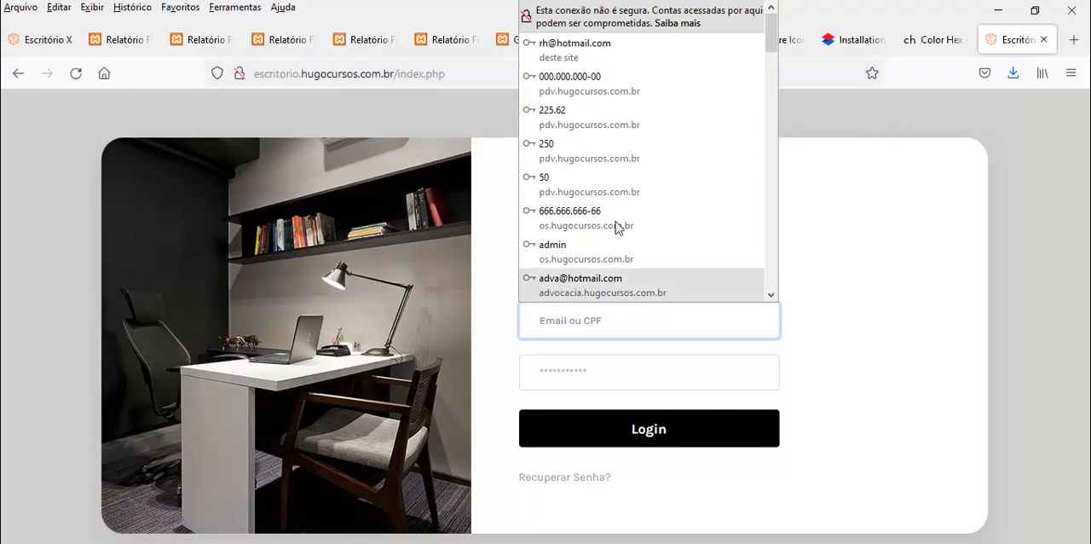
{"action": "left_click", "coordinate": [586, 85]}
{"action": "left_click_drag", "start_coordinate": [541, 321], "coordinate": [673, 315]}
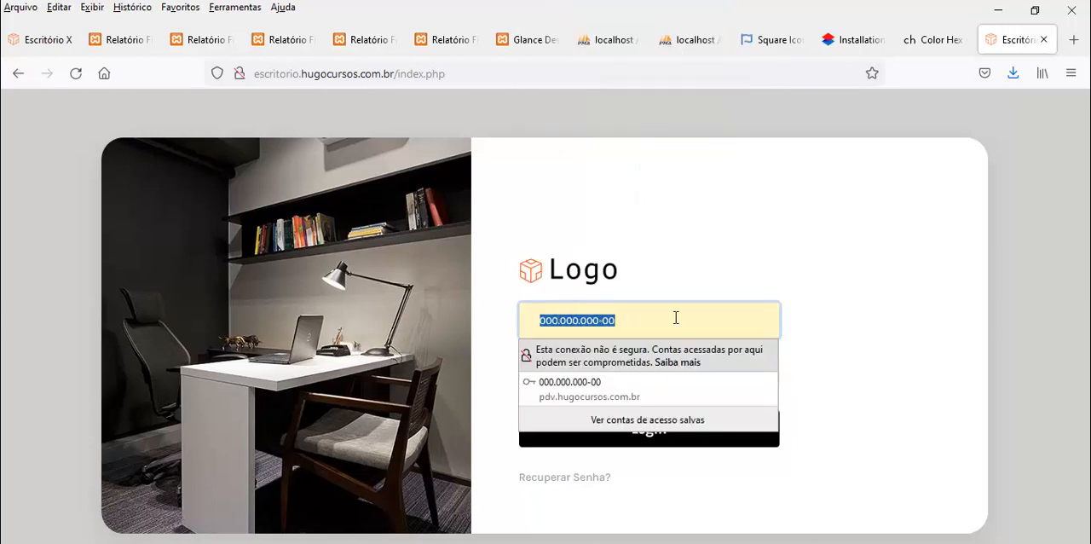
{"action": "left_click", "coordinate": [798, 321]}
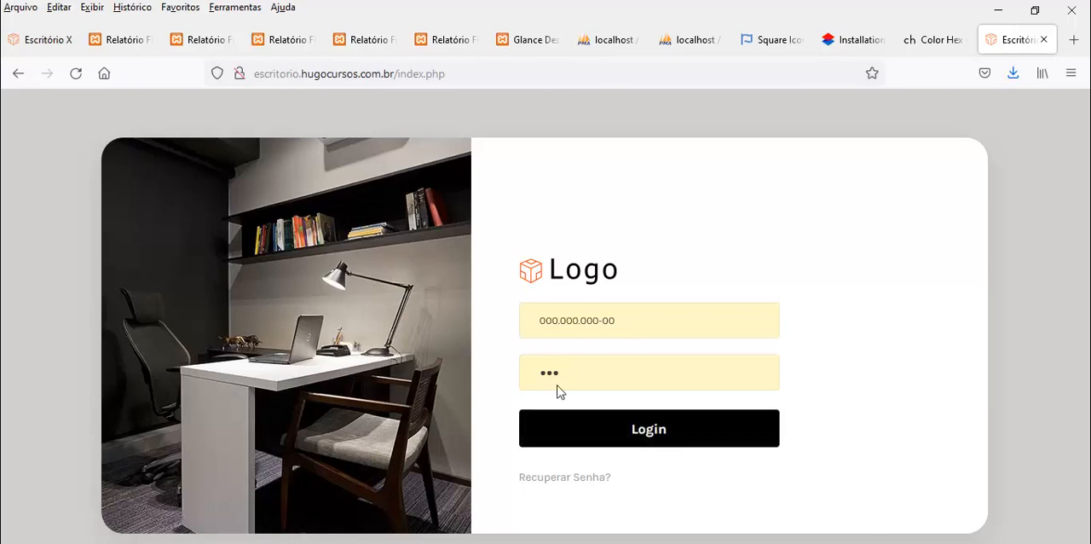
{"action": "left_click", "coordinate": [639, 433]}
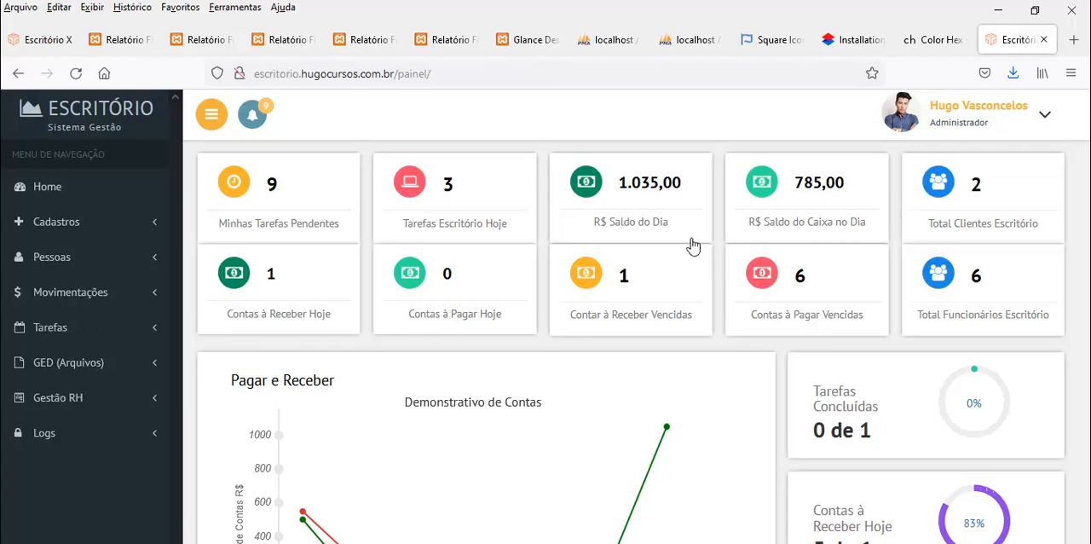
Examine the dashboard's summary cards, the daily Pagar e Receber chart and the progress indicators beside it
{"action": "scroll", "coordinate": [750, 254], "scroll_direction": "down", "scroll_amount": 3}
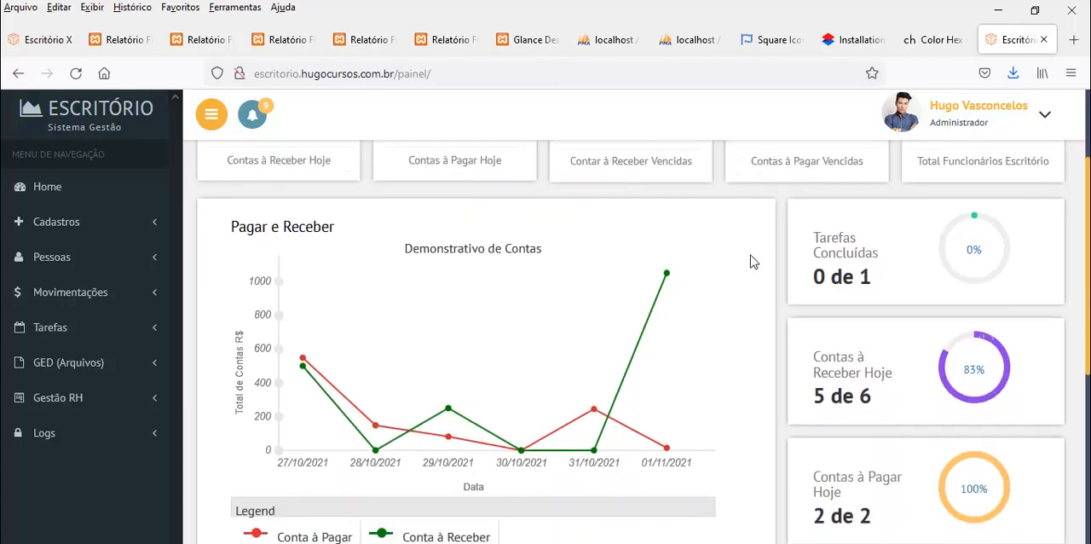
{"action": "scroll", "coordinate": [750, 255], "scroll_direction": "down", "scroll_amount": 8}
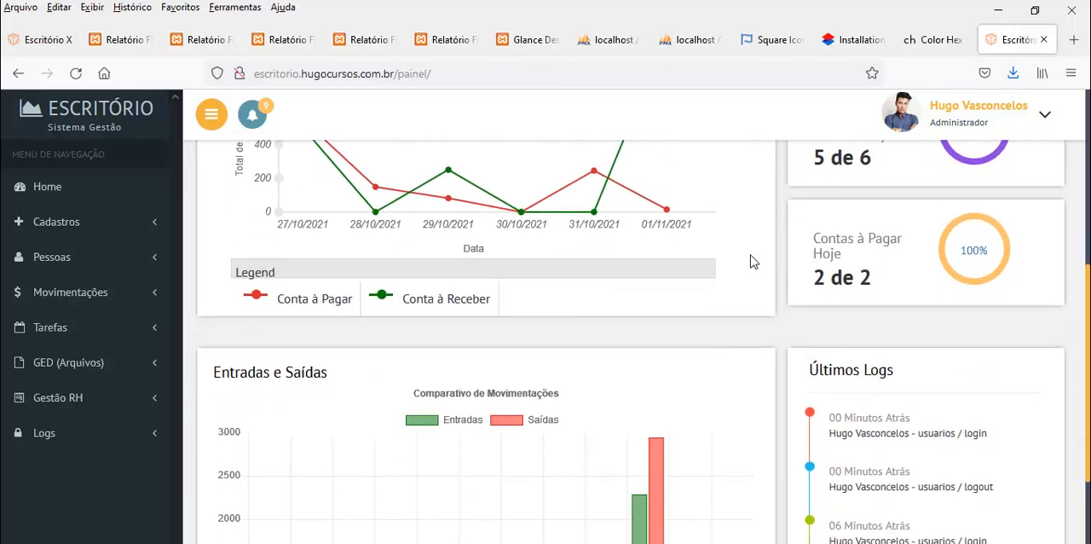
{"action": "scroll", "coordinate": [750, 255], "scroll_direction": "up", "scroll_amount": 10}
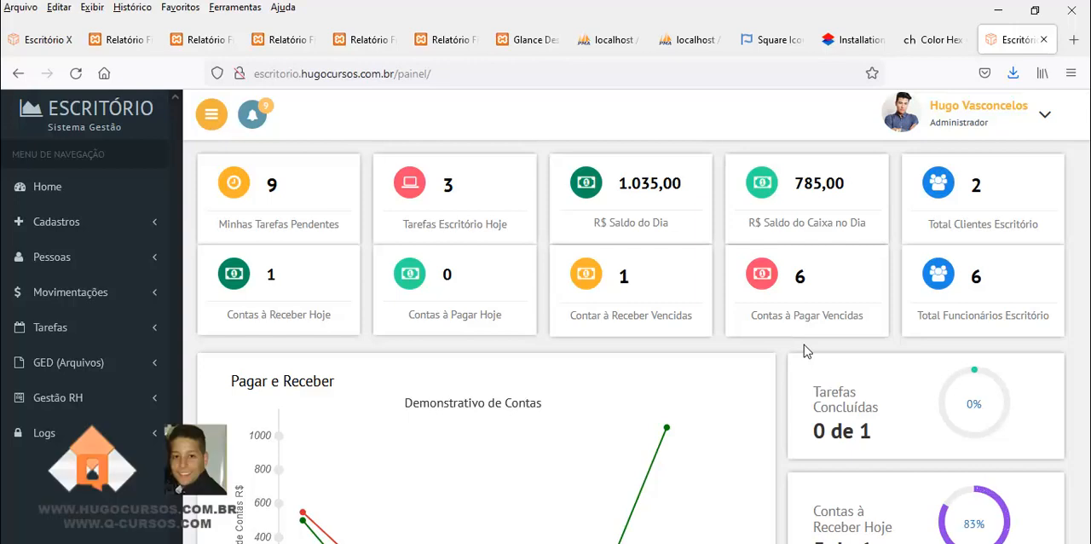
{"action": "scroll", "coordinate": [806, 351], "scroll_direction": "down", "scroll_amount": 1}
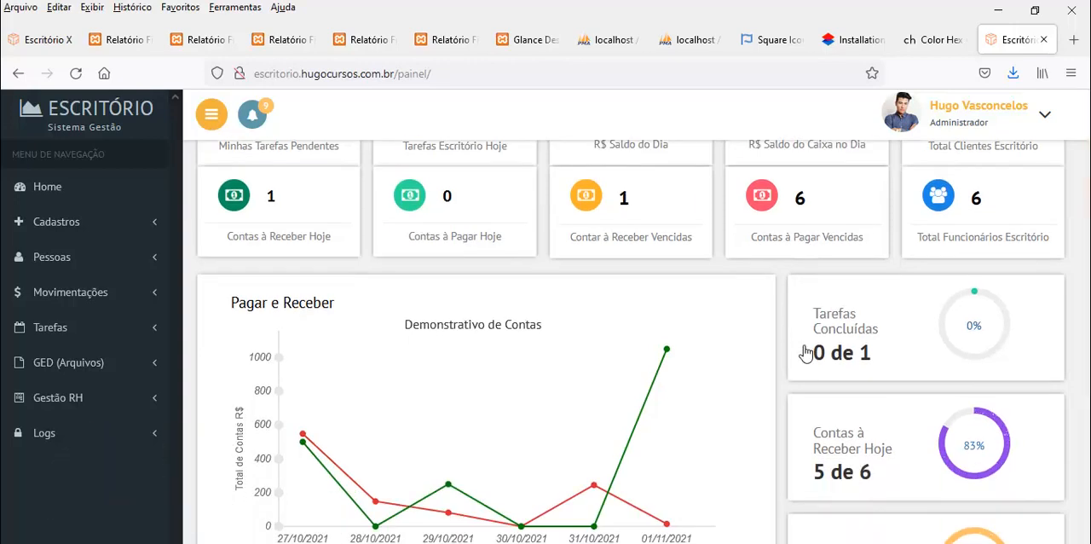
{"action": "scroll", "coordinate": [712, 337], "scroll_direction": "down", "scroll_amount": 2}
{"action": "scroll", "coordinate": [712, 336], "scroll_direction": "up", "scroll_amount": 1}
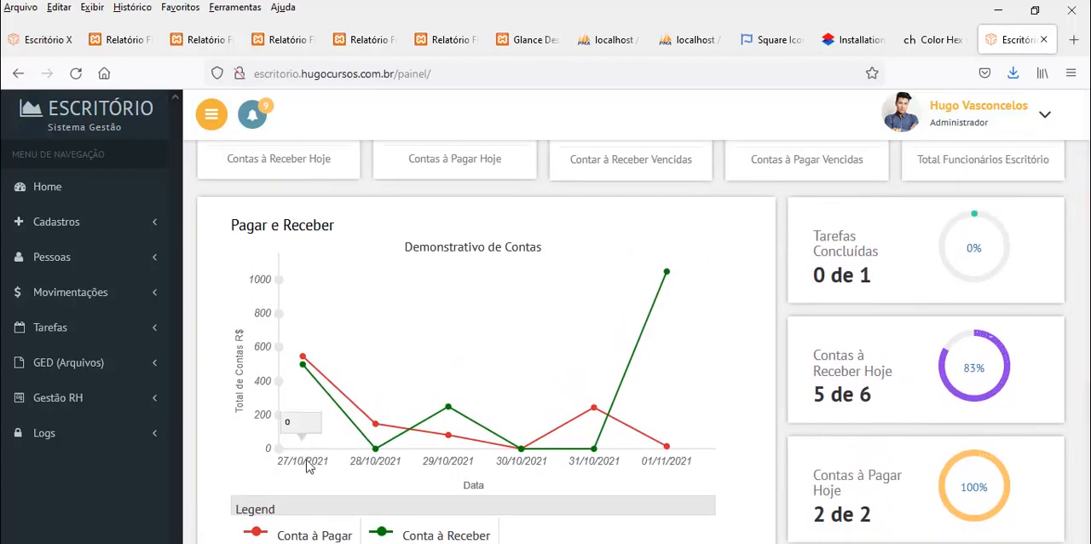
{"action": "scroll", "coordinate": [497, 403], "scroll_direction": "down", "scroll_amount": 5}
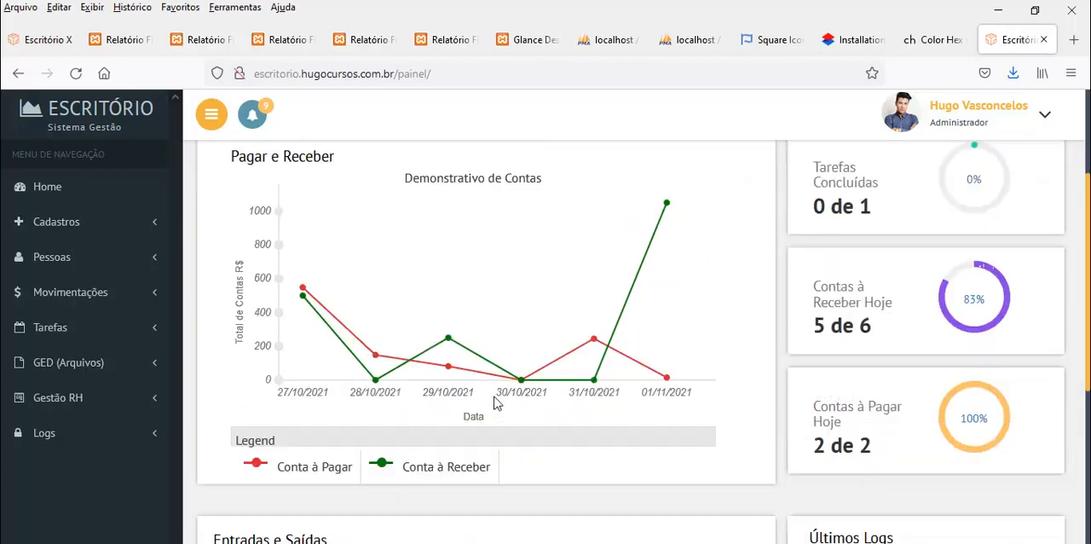
{"action": "scroll", "coordinate": [561, 354], "scroll_direction": "up", "scroll_amount": 6}
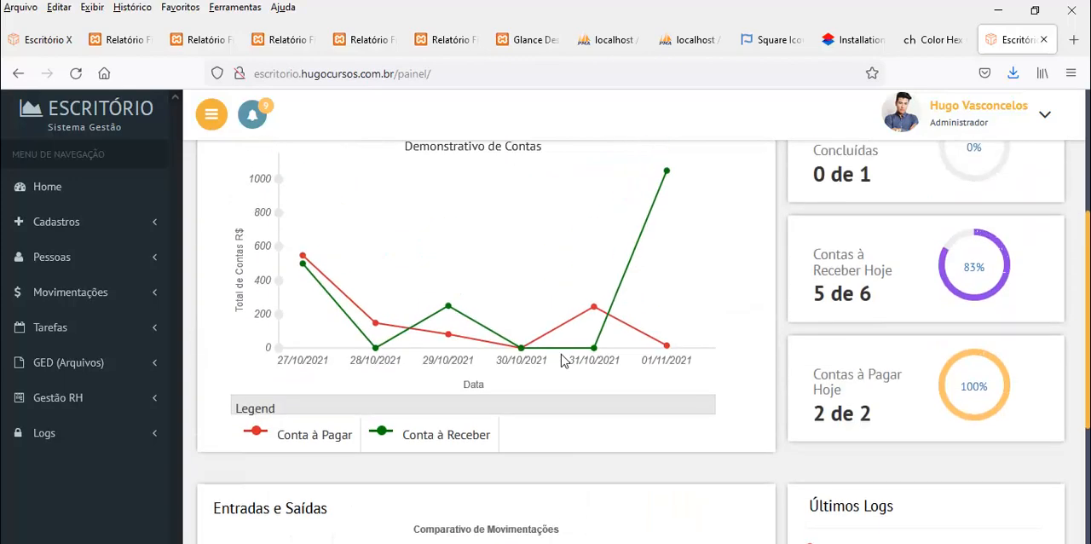
Examine the monthly Entradas e Saídas chart and Últimos Logs, and expand the Logs section to show its options
{"action": "scroll", "coordinate": [580, 393], "scroll_direction": "down", "scroll_amount": 5}
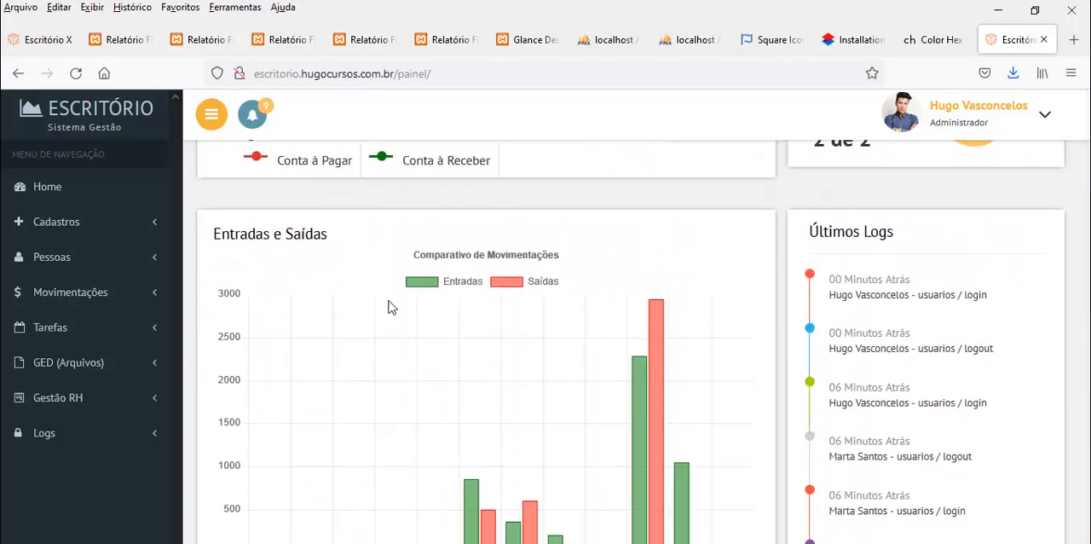
{"action": "scroll", "coordinate": [495, 415], "scroll_direction": "down", "scroll_amount": 1}
{"action": "scroll", "coordinate": [438, 362], "scroll_direction": "up", "scroll_amount": 6}
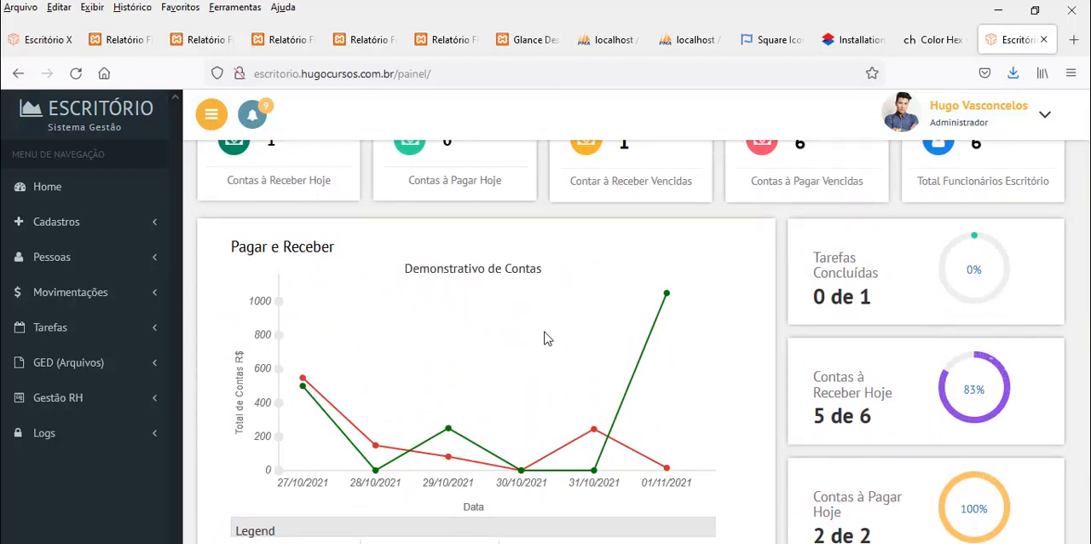
{"action": "scroll", "coordinate": [548, 339], "scroll_direction": "down", "scroll_amount": 5}
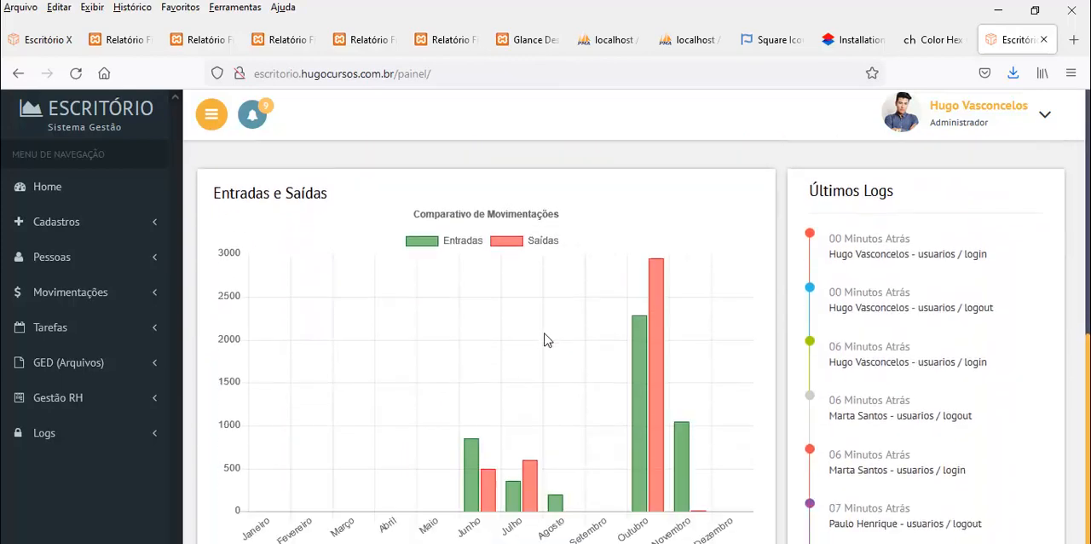
{"action": "scroll", "coordinate": [547, 339], "scroll_direction": "down", "scroll_amount": 1}
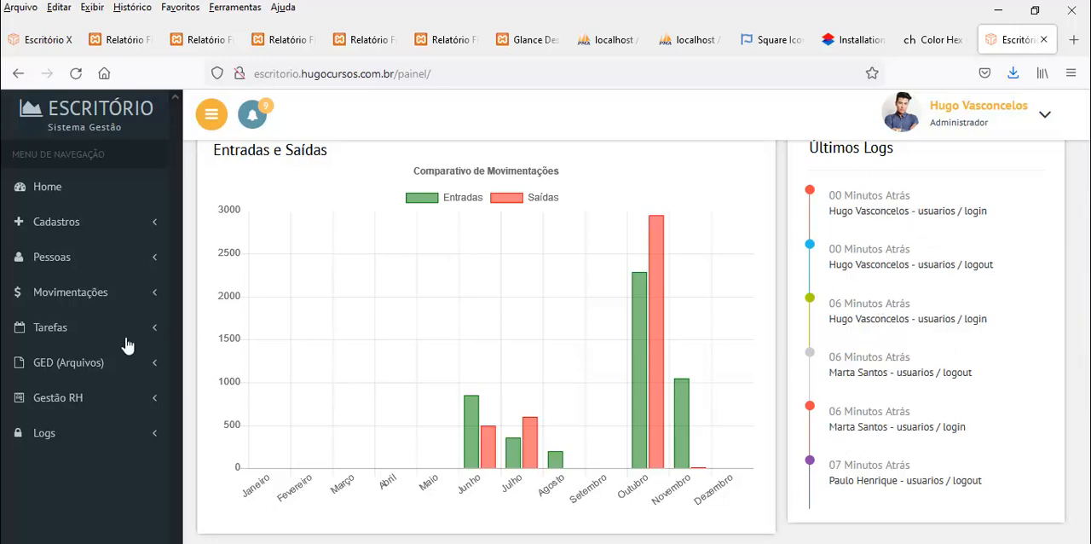
{"action": "left_click", "coordinate": [44, 434]}
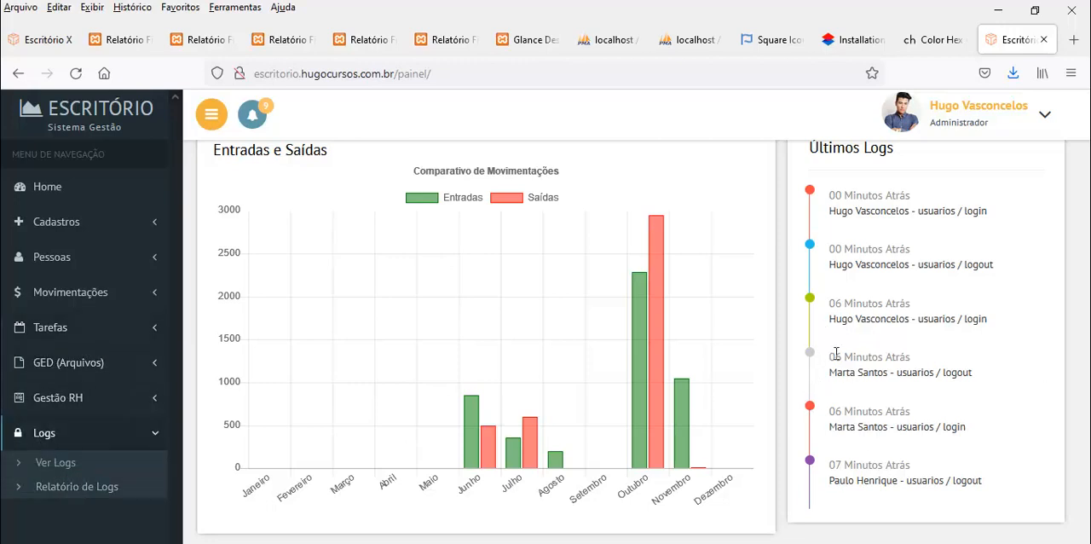
{"action": "scroll", "coordinate": [836, 353], "scroll_direction": "up", "scroll_amount": 10}
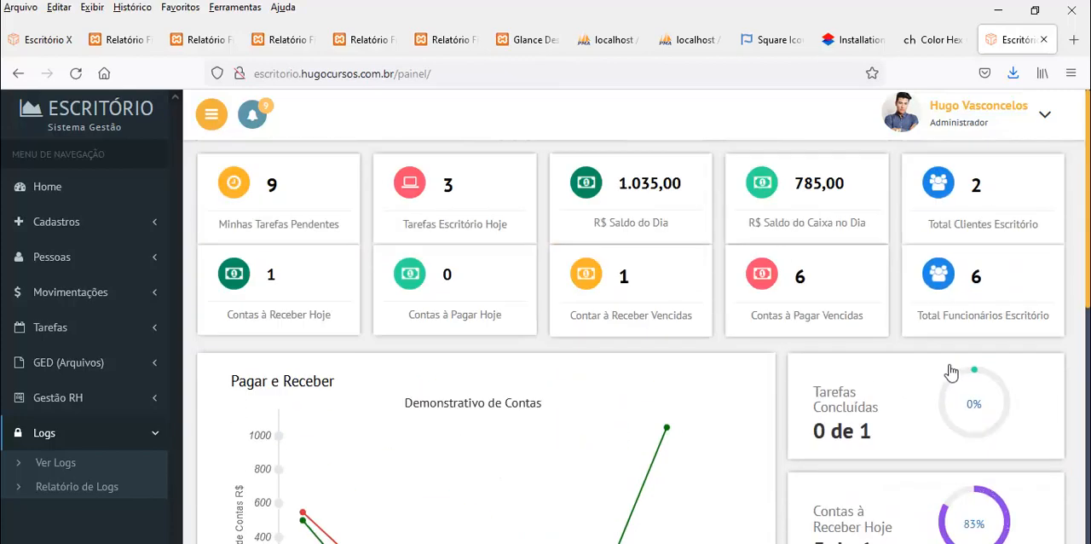
{"action": "scroll", "coordinate": [946, 354], "scroll_direction": "down", "scroll_amount": 3}
{"action": "scroll", "coordinate": [997, 190], "scroll_direction": "up", "scroll_amount": 3}
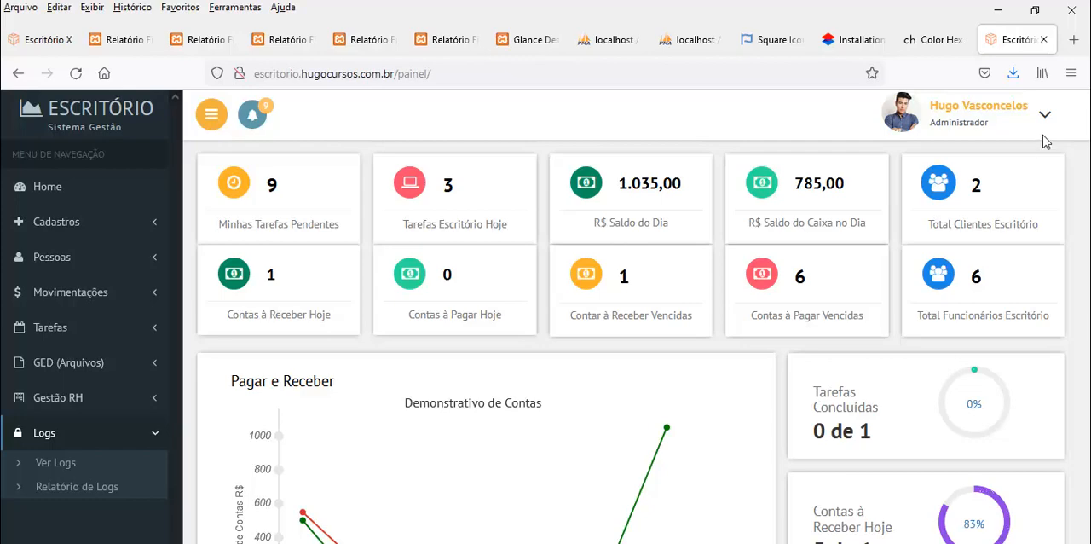
View the administrator's profile data form and close it without editing
{"action": "left_click", "coordinate": [956, 127]}
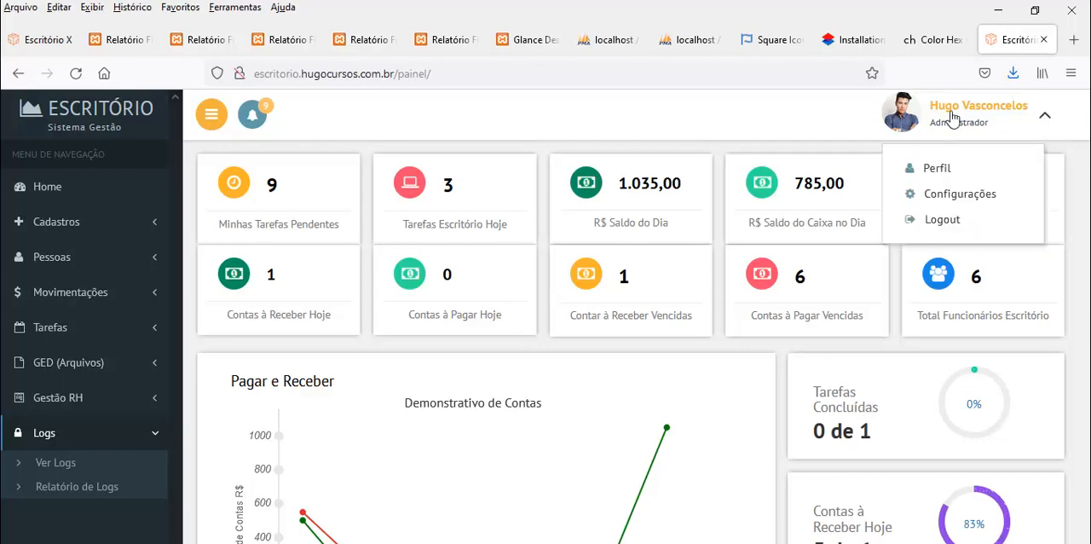
{"action": "left_click", "coordinate": [934, 166]}
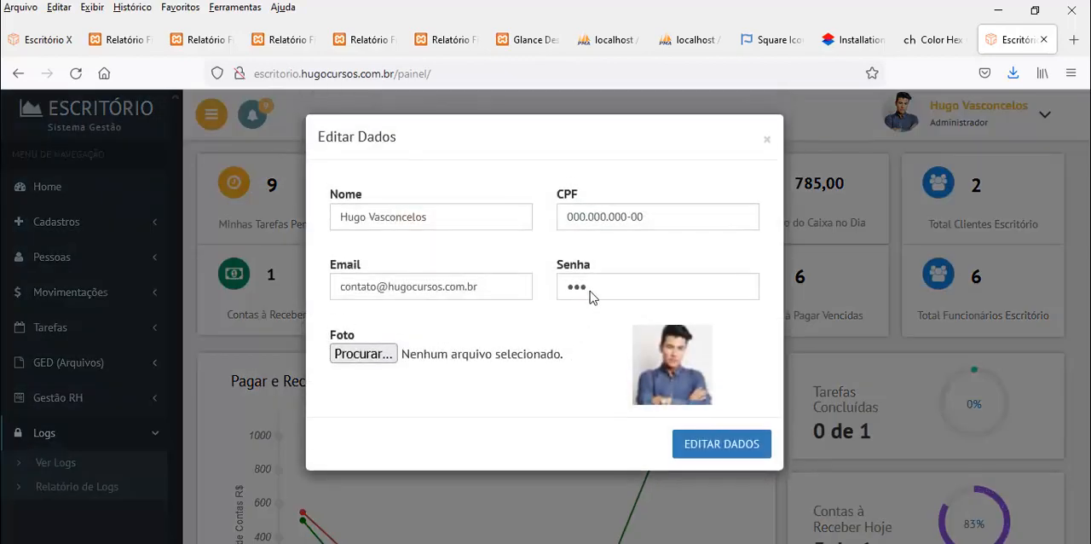
{"action": "left_click", "coordinate": [771, 143]}
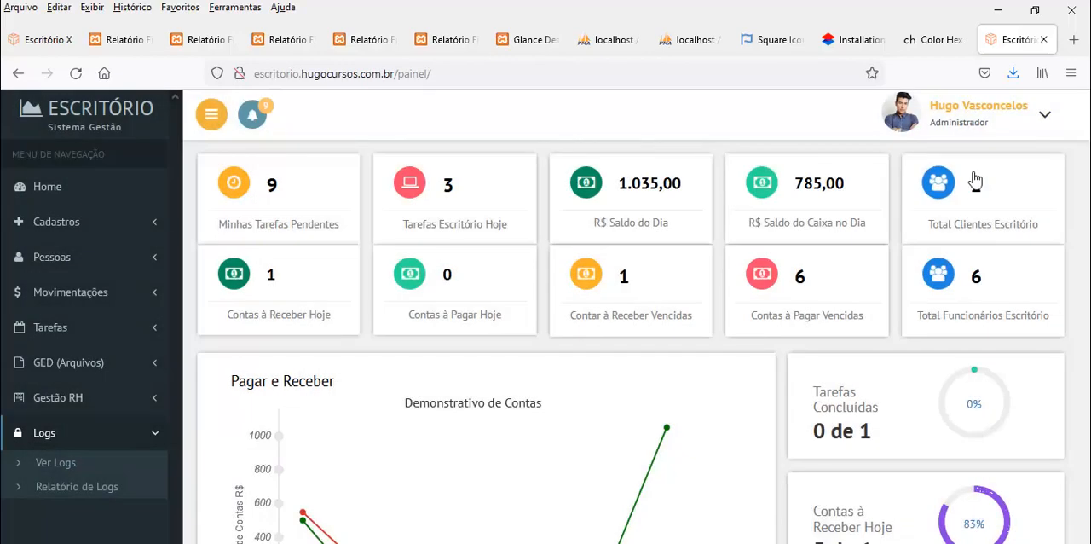
Open the system settings and review the office's name, phone, address and e-mail fields
{"action": "left_click", "coordinate": [1045, 121]}
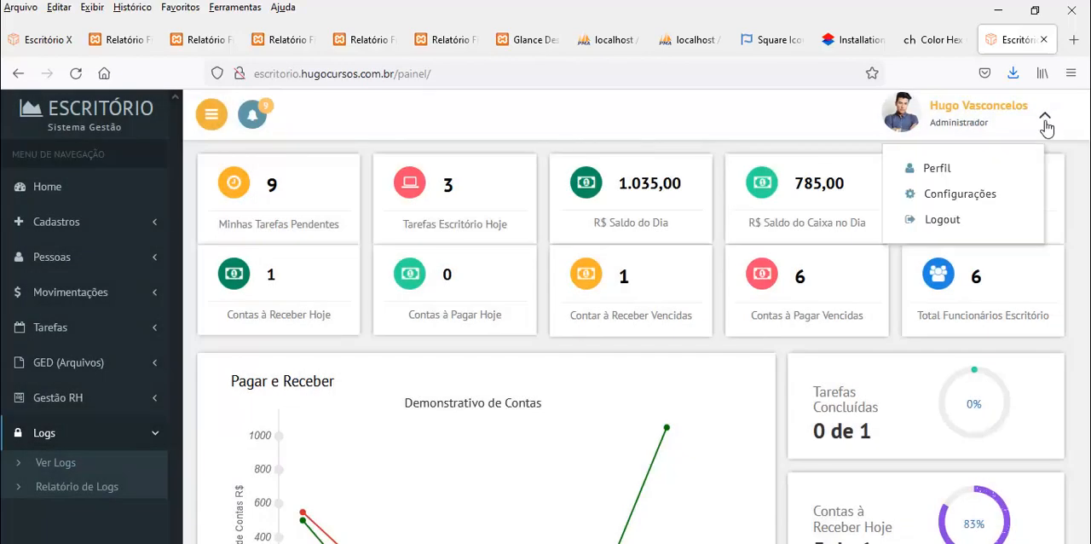
{"action": "left_click", "coordinate": [958, 201]}
{"action": "left_click_drag", "start_coordinate": [284, 221], "coordinate": [194, 213]}
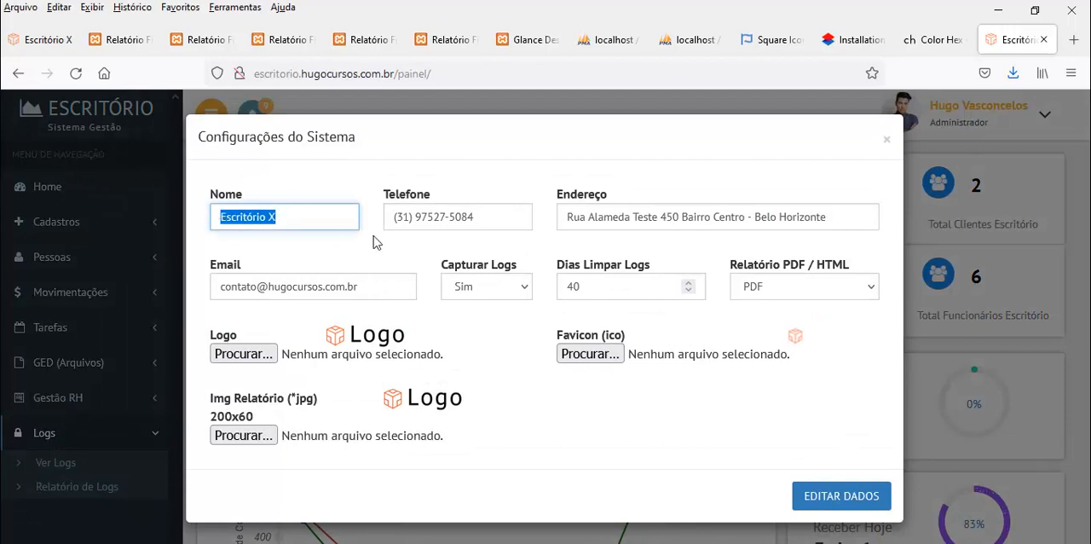
{"action": "left_click_drag", "start_coordinate": [477, 220], "coordinate": [344, 221]}
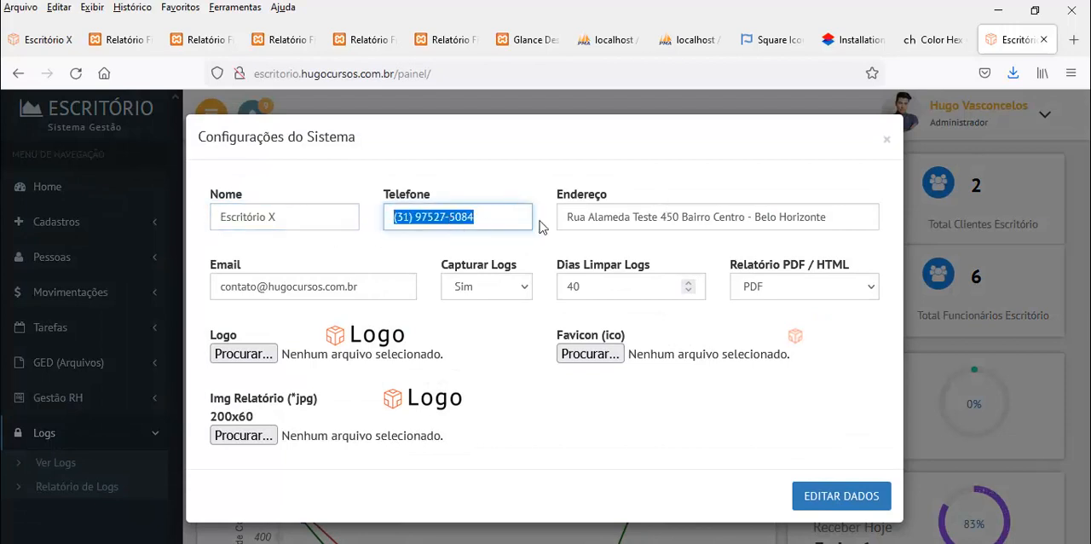
{"action": "left_click_drag", "start_coordinate": [827, 214], "coordinate": [563, 216]}
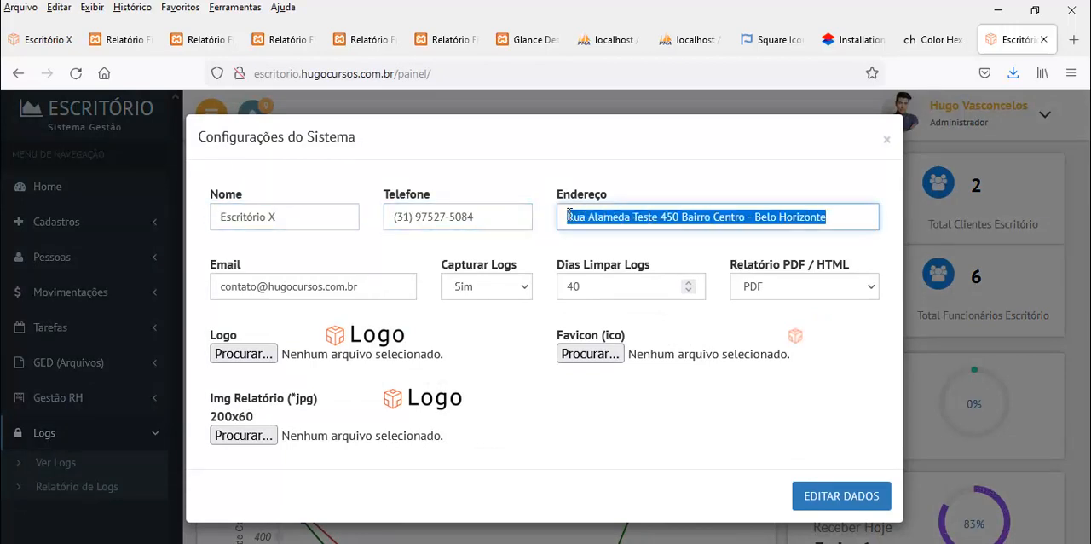
{"action": "left_click_drag", "start_coordinate": [387, 294], "coordinate": [130, 292]}
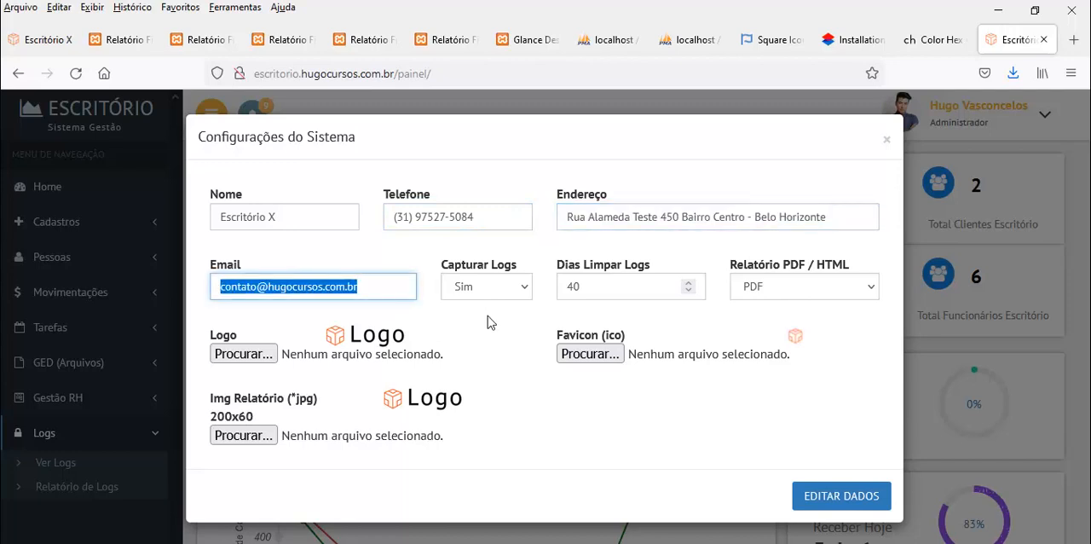
Review the Capturar Logs, Dias Limpar Logs and Relatório PDF / HTML settings, close the form and show the account options
{"action": "left_click", "coordinate": [524, 295]}
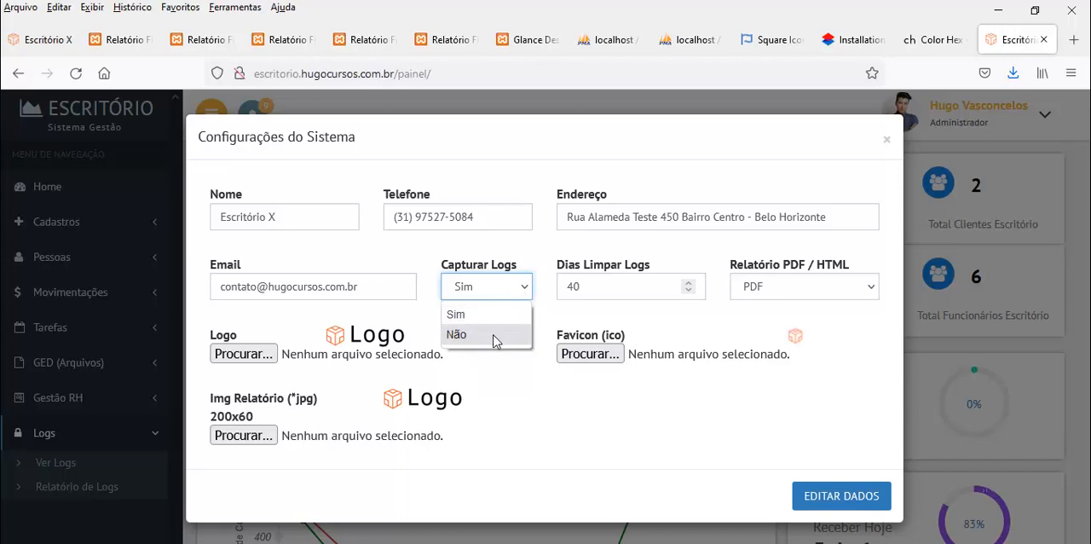
{"action": "left_click_drag", "start_coordinate": [590, 290], "coordinate": [529, 291]}
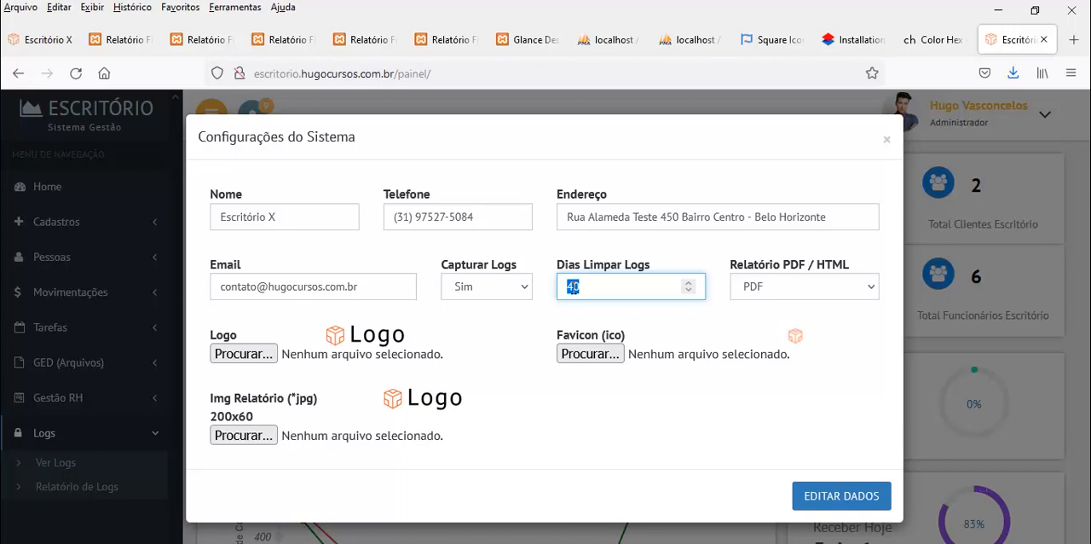
{"action": "left_click", "coordinate": [874, 290]}
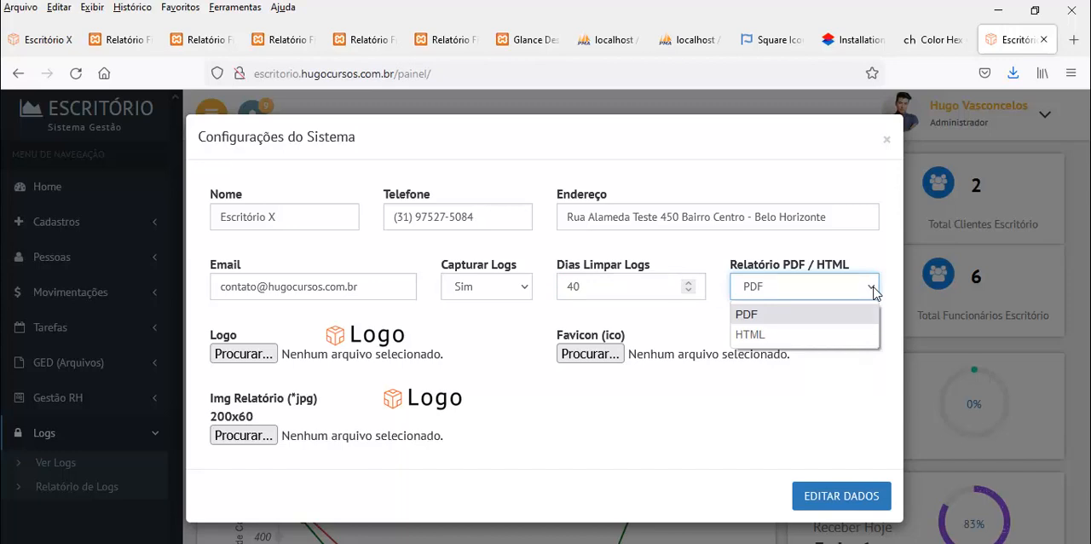
{"action": "left_click", "coordinate": [873, 289]}
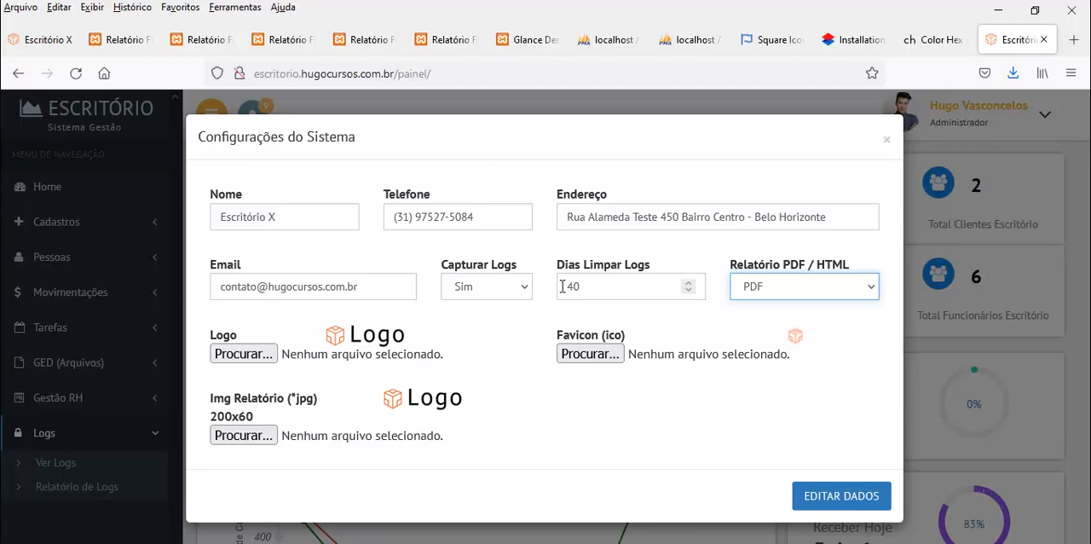
{"action": "left_click", "coordinate": [886, 142]}
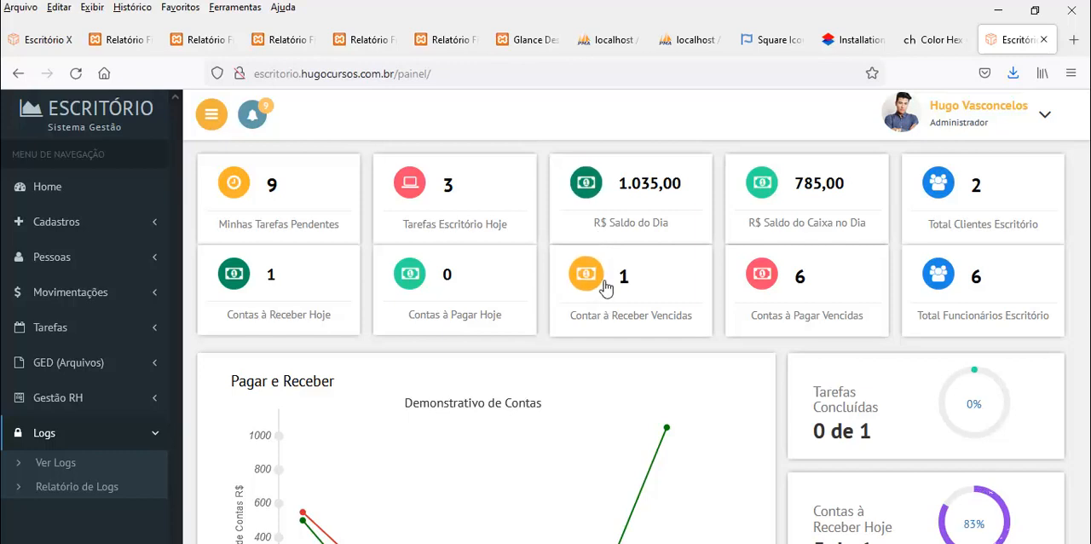
{"action": "left_click", "coordinate": [1041, 119]}
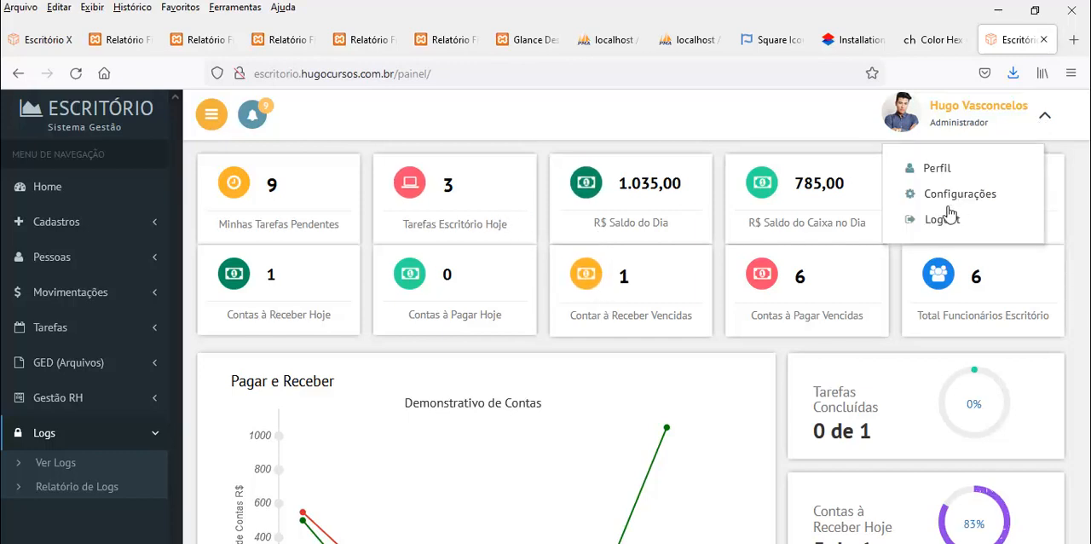
Show the pending task notifications, highlight the pending tasks heading and close the list
{"action": "left_click", "coordinate": [254, 120]}
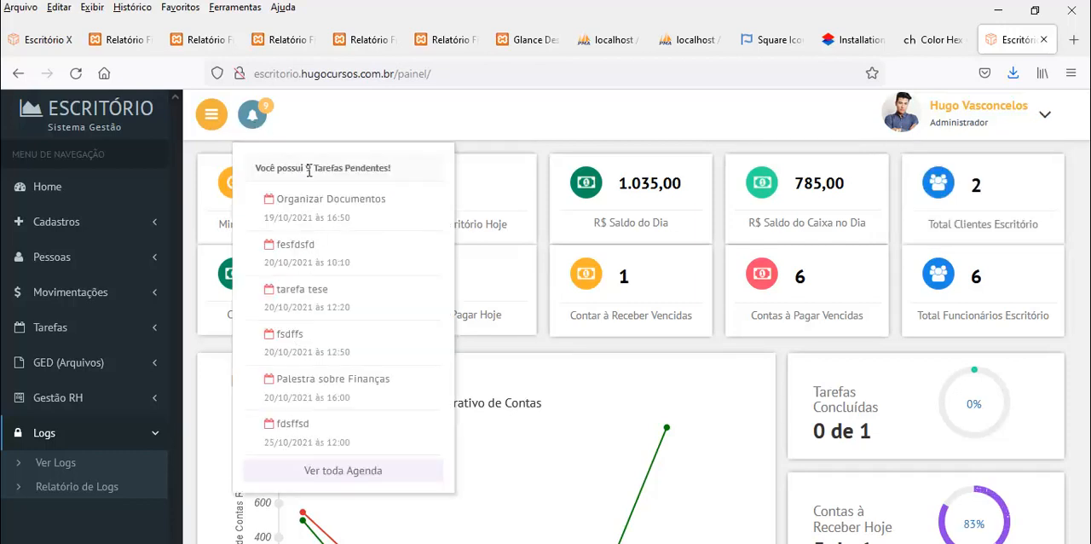
{"action": "left_click_drag", "start_coordinate": [308, 171], "coordinate": [392, 166]}
{"action": "left_click", "coordinate": [254, 117]}
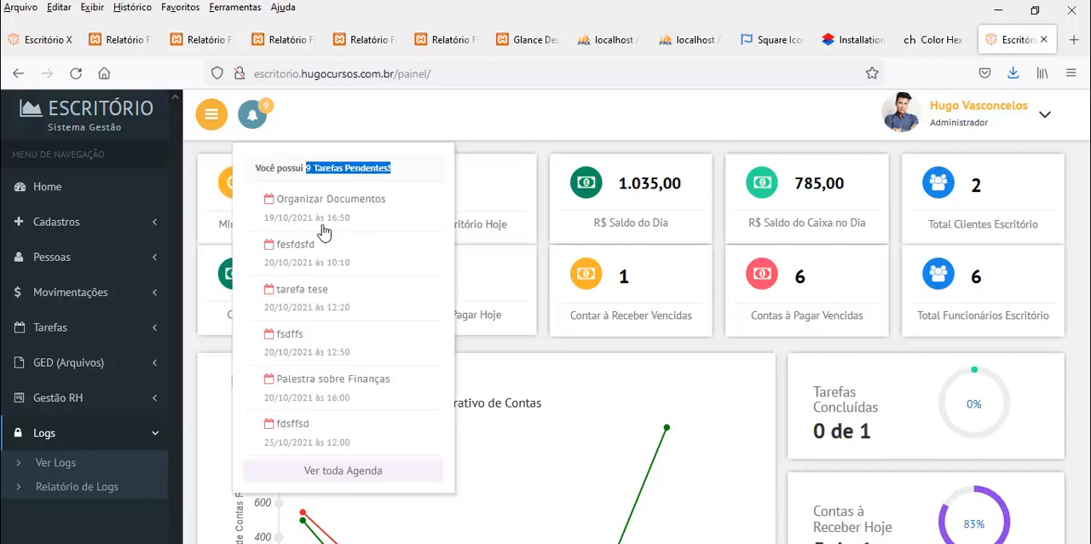
{"action": "left_click", "coordinate": [537, 149]}
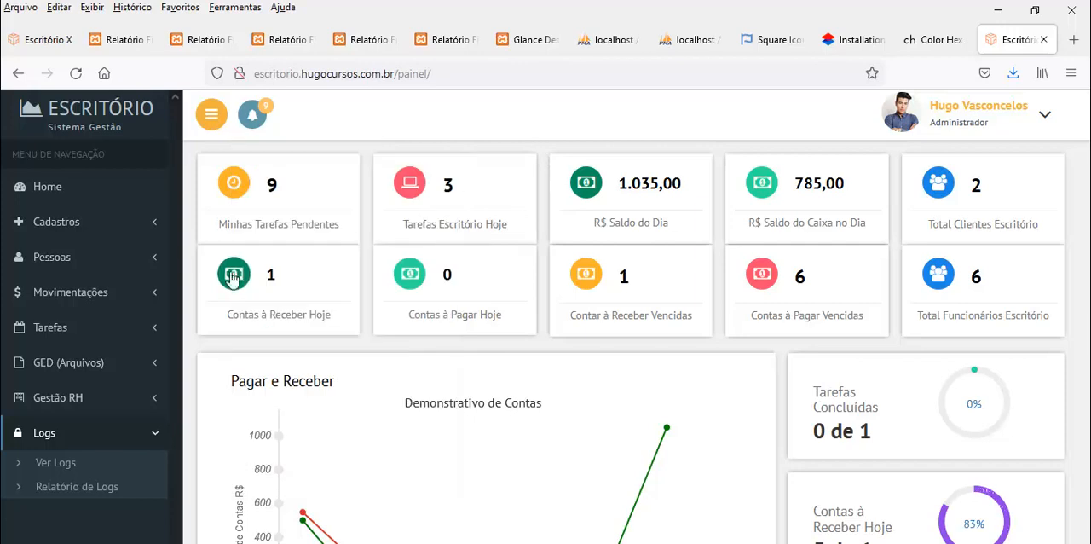
Open the Cargos registry and review the registered job positions from RH down to Gerente
{"action": "left_click", "coordinate": [79, 225]}
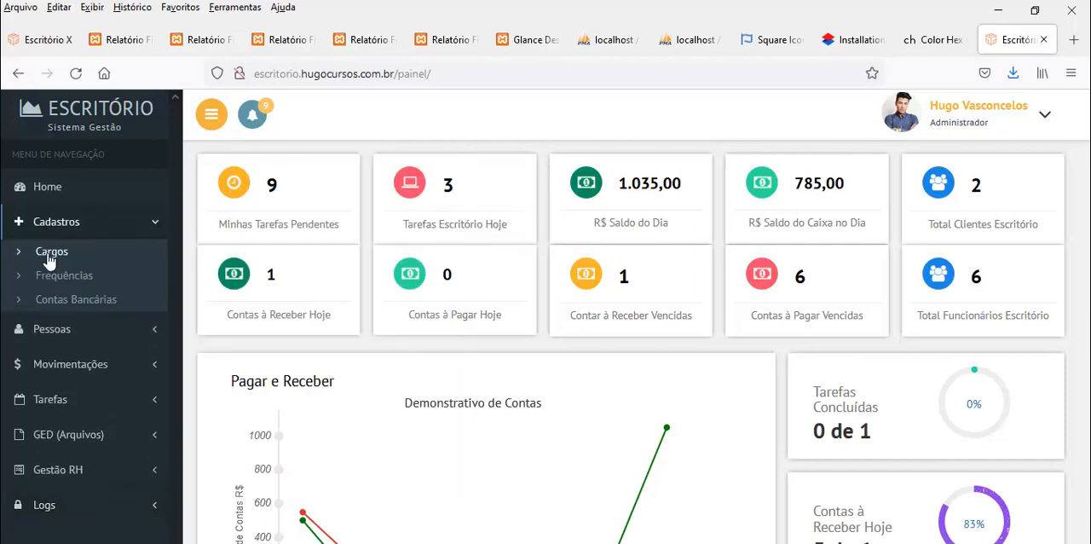
{"action": "left_click", "coordinate": [49, 249]}
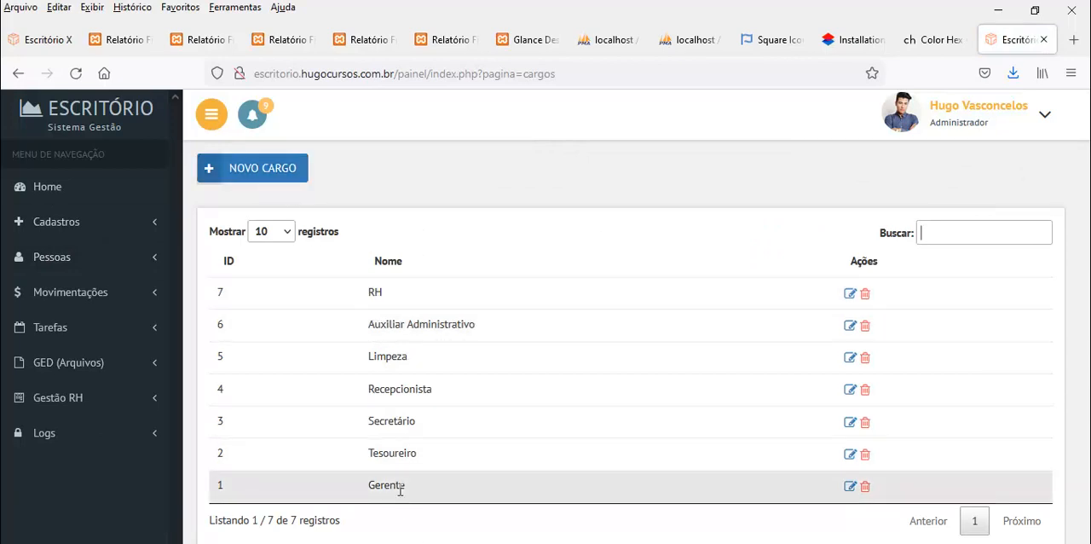
{"action": "left_click_drag", "start_coordinate": [368, 292], "coordinate": [375, 296]}
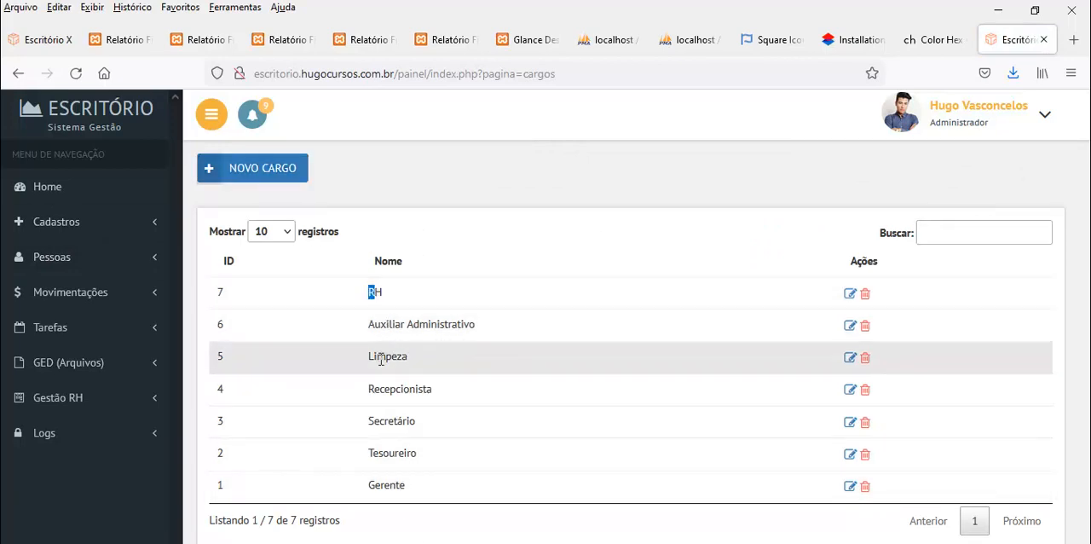
{"action": "left_click_drag", "start_coordinate": [379, 388], "coordinate": [396, 389]}
{"action": "left_click_drag", "start_coordinate": [370, 421], "coordinate": [401, 453]}
{"action": "left_click_drag", "start_coordinate": [368, 485], "coordinate": [402, 490]}
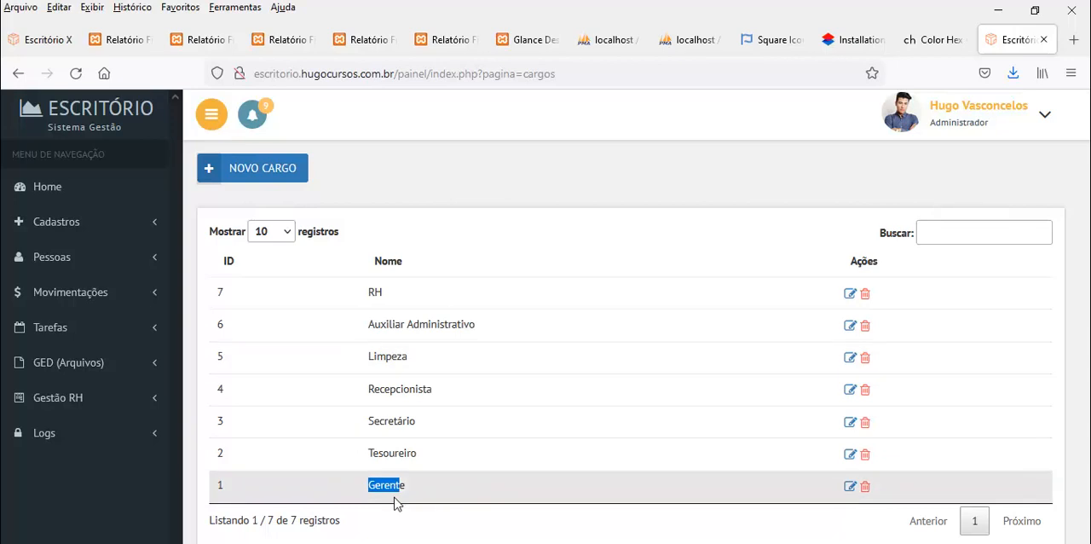
Review the Frequências registry and its Dias values, and open the Contas Bancárias registry
{"action": "left_click", "coordinate": [72, 224]}
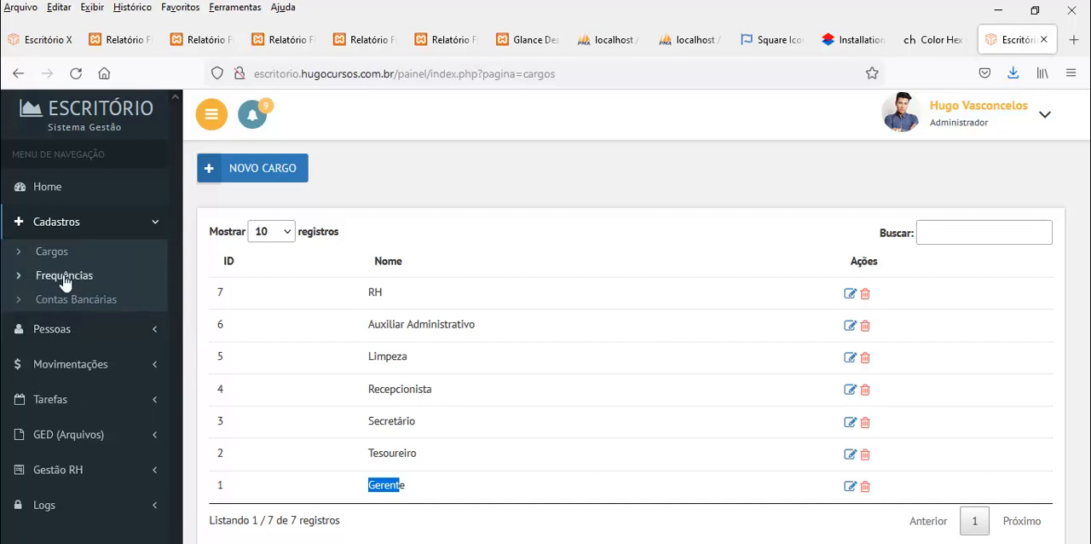
{"action": "left_click", "coordinate": [64, 278]}
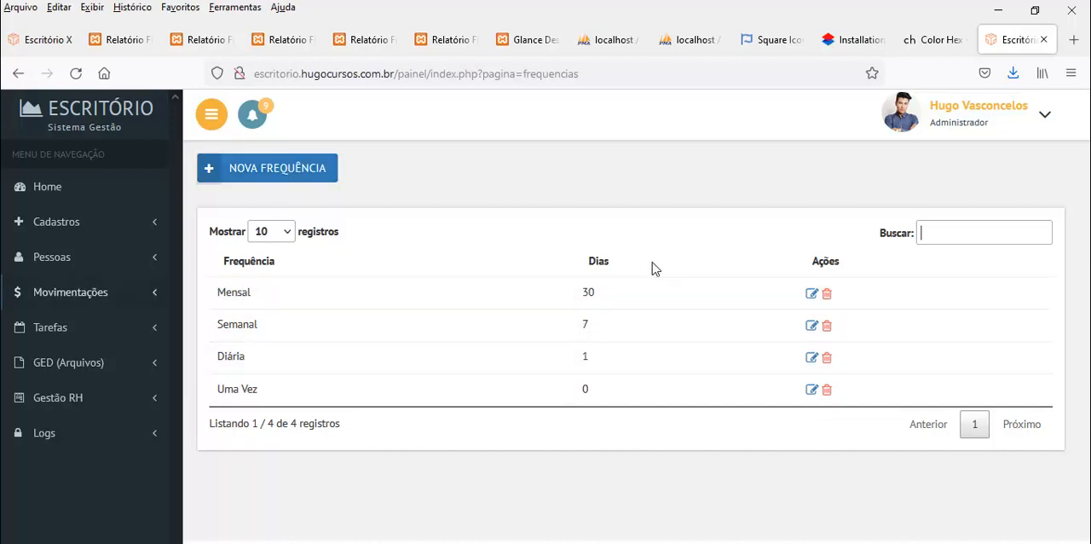
{"action": "left_click_drag", "start_coordinate": [587, 291], "coordinate": [595, 292]}
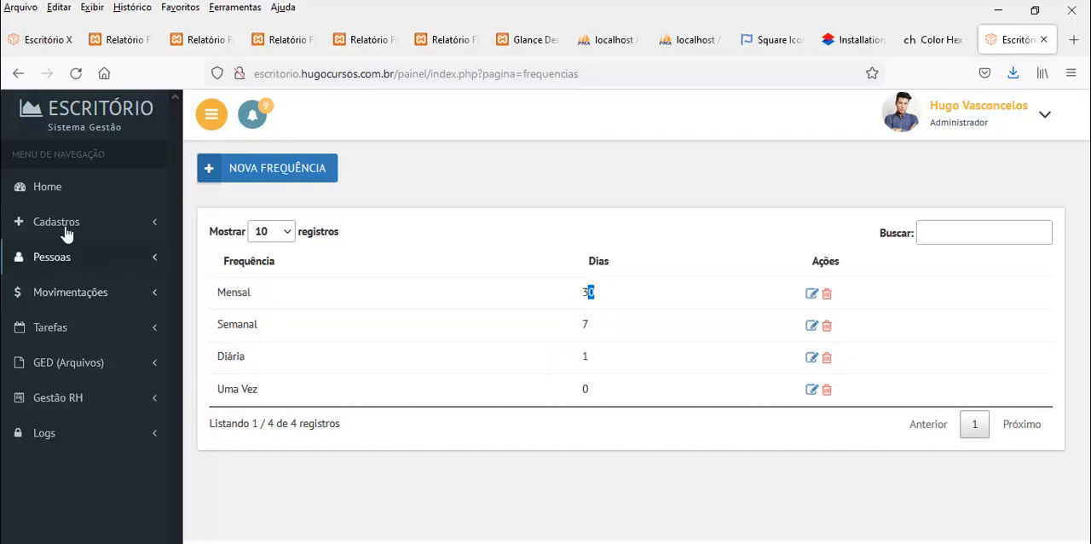
{"action": "left_click", "coordinate": [39, 225]}
{"action": "left_click", "coordinate": [68, 303]}
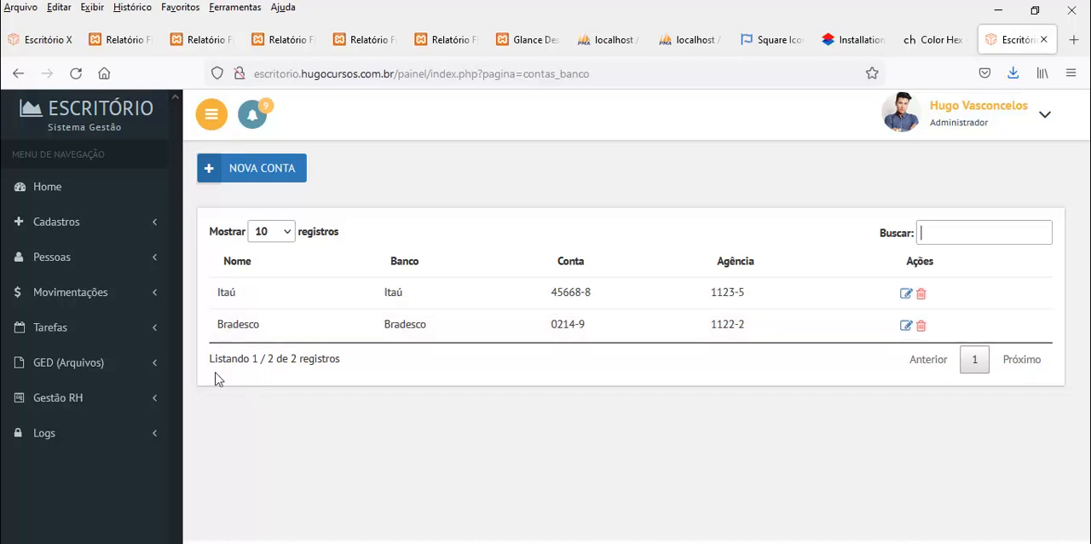
Add and save a bank account with Nome gfdgfdg, Banco gfdgdsg, Agência gsdgfs and a placeholder account number
{"action": "left_click", "coordinate": [252, 174]}
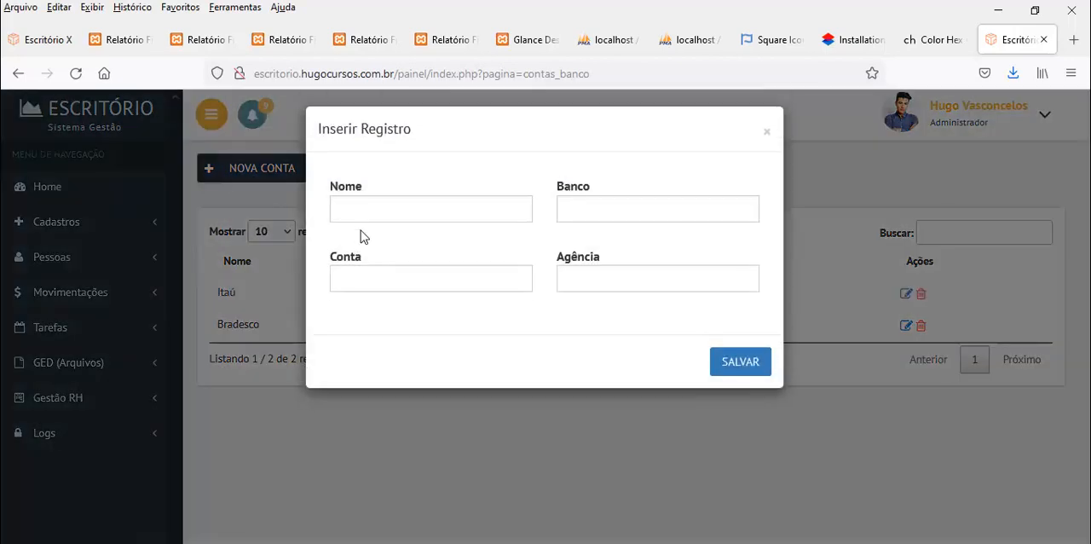
{"action": "left_click", "coordinate": [415, 226]}
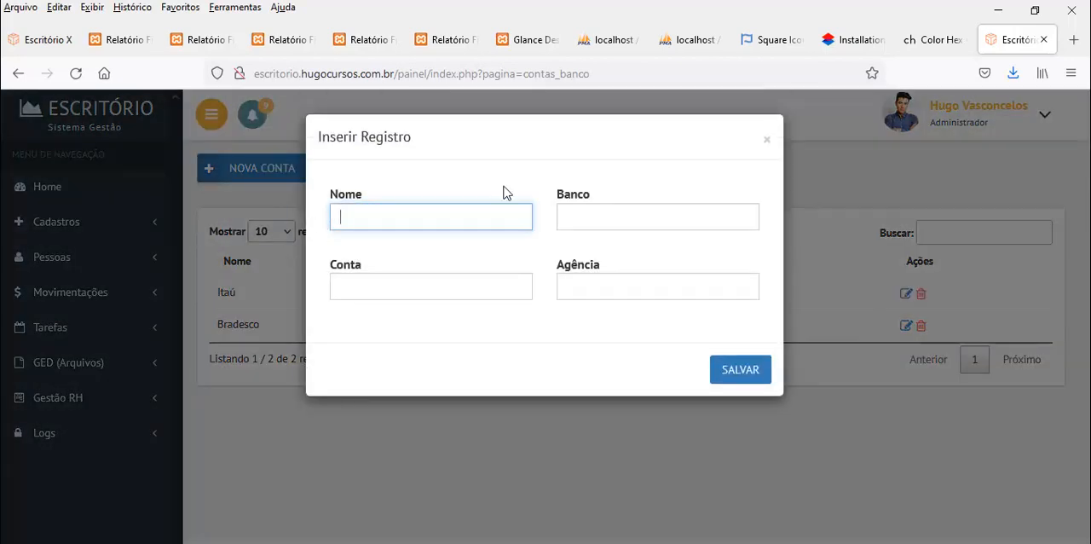
{"action": "type", "text": "gfdgfdg"}
{"action": "left_click", "coordinate": [588, 216]}
{"action": "type", "text": "gfdgdsg"}
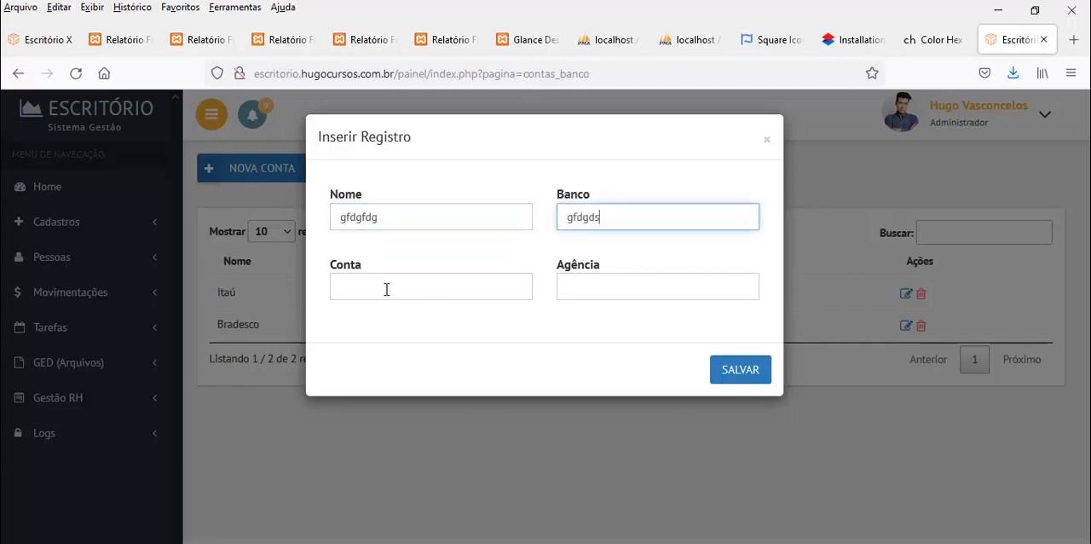
{"action": "left_click", "coordinate": [384, 287]}
{"action": "type", "text": "gfdgsdg"}
{"action": "left_click", "coordinate": [628, 285]}
{"action": "type", "text": "gsdgfs"}
{"action": "left_click", "coordinate": [743, 370]}
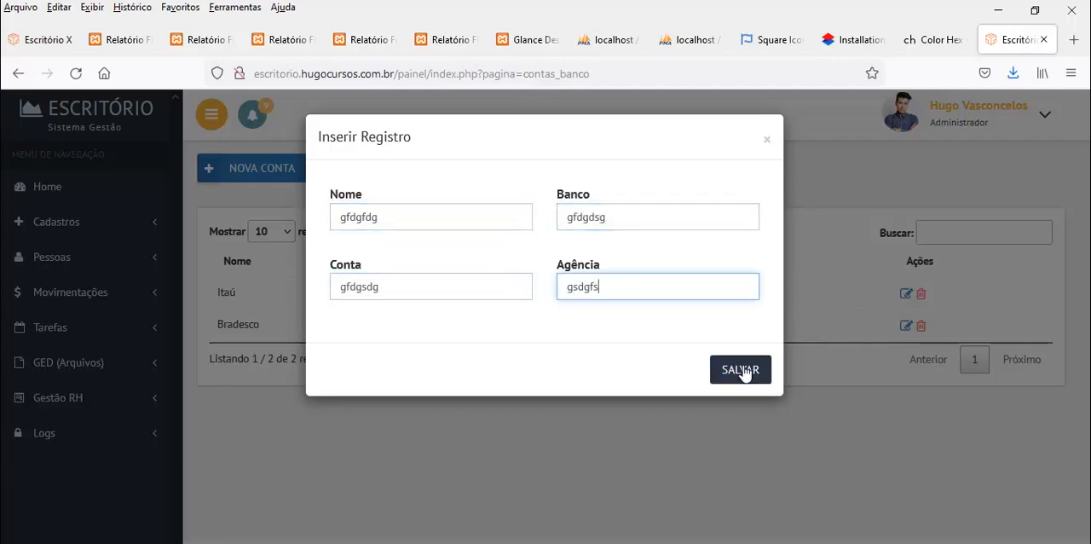
{"action": "left_click", "coordinate": [740, 370]}
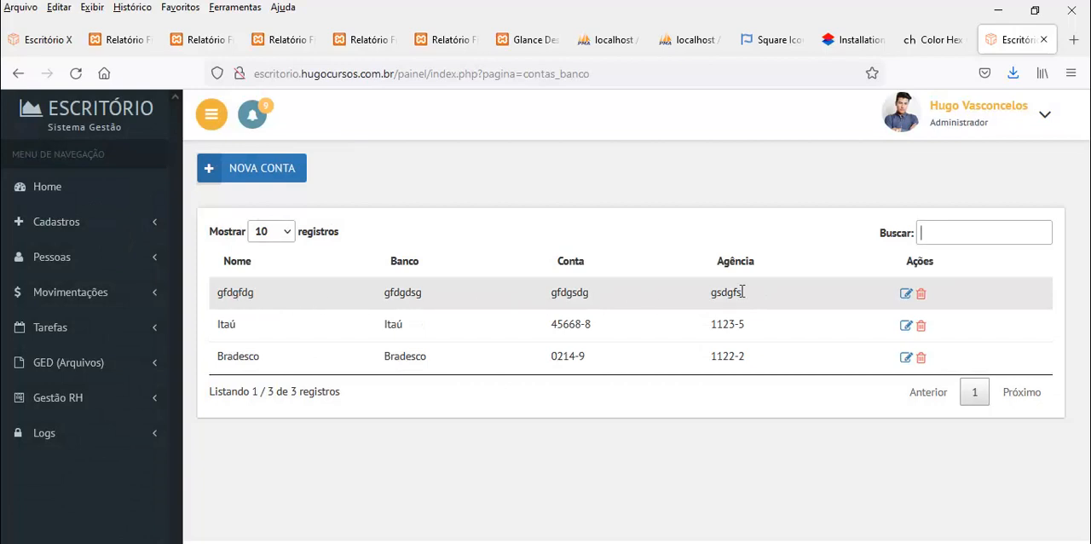
Change the gfdgfdg bank account's Nome to sssssssss, save it and delete the record
{"action": "left_click", "coordinate": [906, 294]}
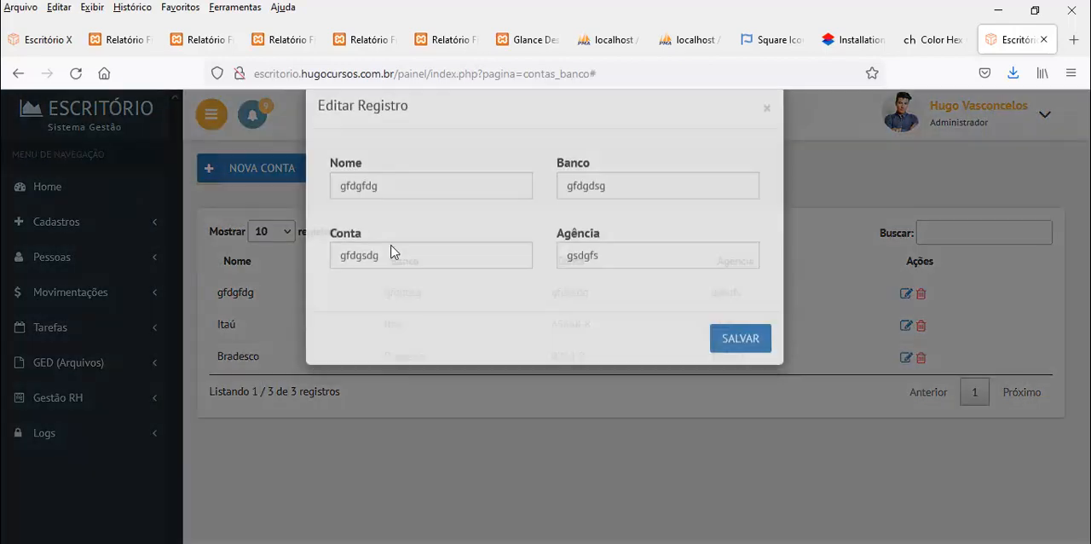
{"action": "left_click_drag", "start_coordinate": [379, 218], "coordinate": [334, 218]}
{"action": "type", "text": "sssssssss"}
{"action": "left_click", "coordinate": [749, 375]}
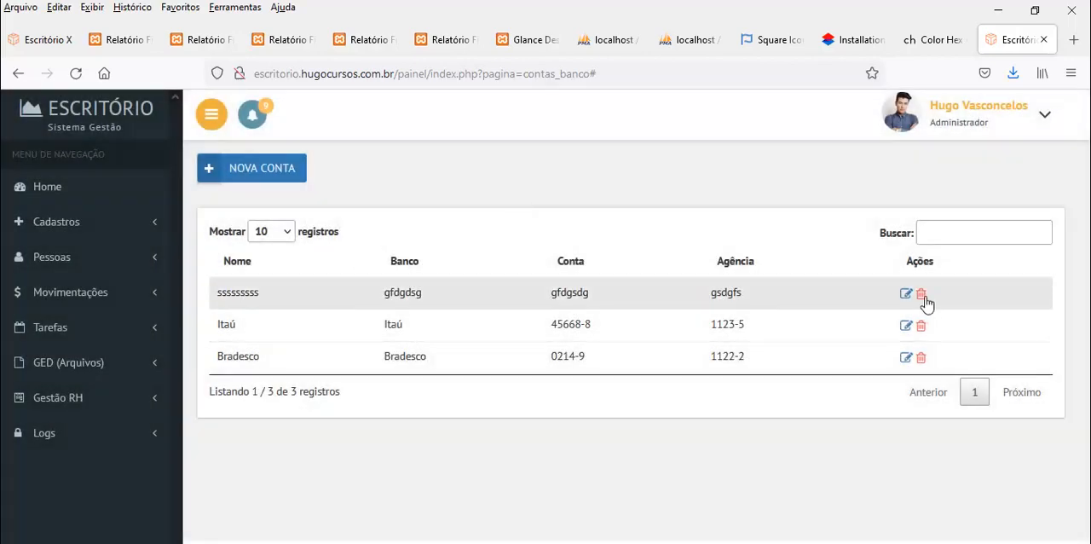
{"action": "left_click", "coordinate": [920, 293]}
{"action": "left_click", "coordinate": [483, 214]}
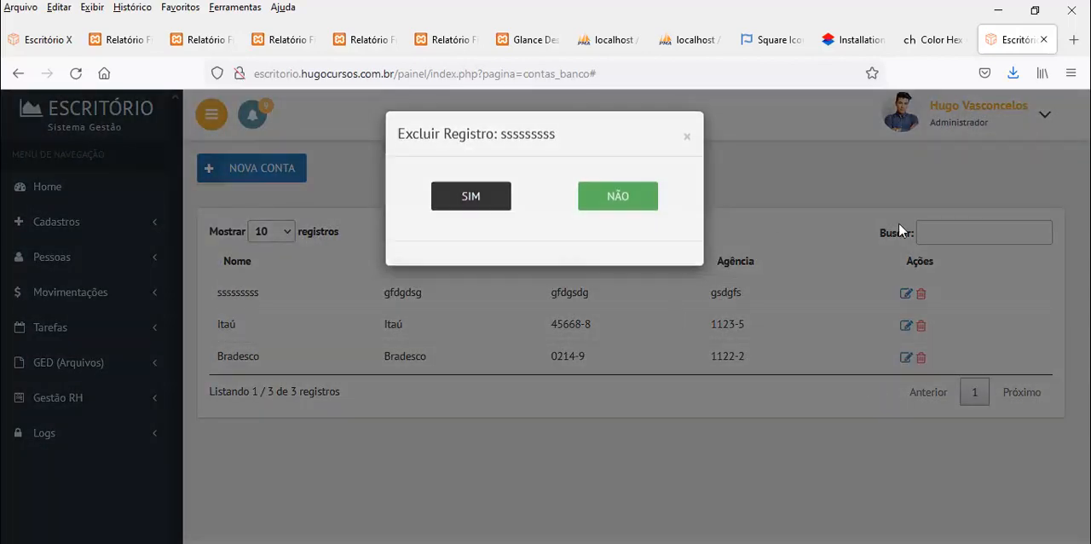
Filter the bank account list by "it" and clear the search
{"action": "left_click", "coordinate": [935, 229]}
{"action": "type", "text": "iya"}
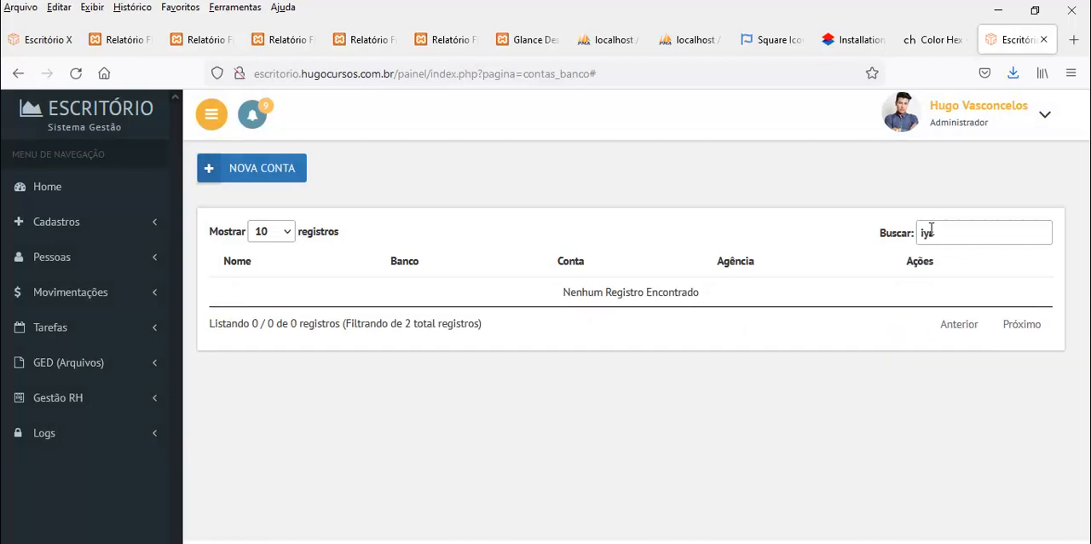
{"action": "key", "text": "BackSpace"}
{"action": "key", "text": "BackSpace"}
{"action": "type", "text": "ya"}
{"action": "key", "text": "BackSpace"}
{"action": "key", "text": "BackSpace"}
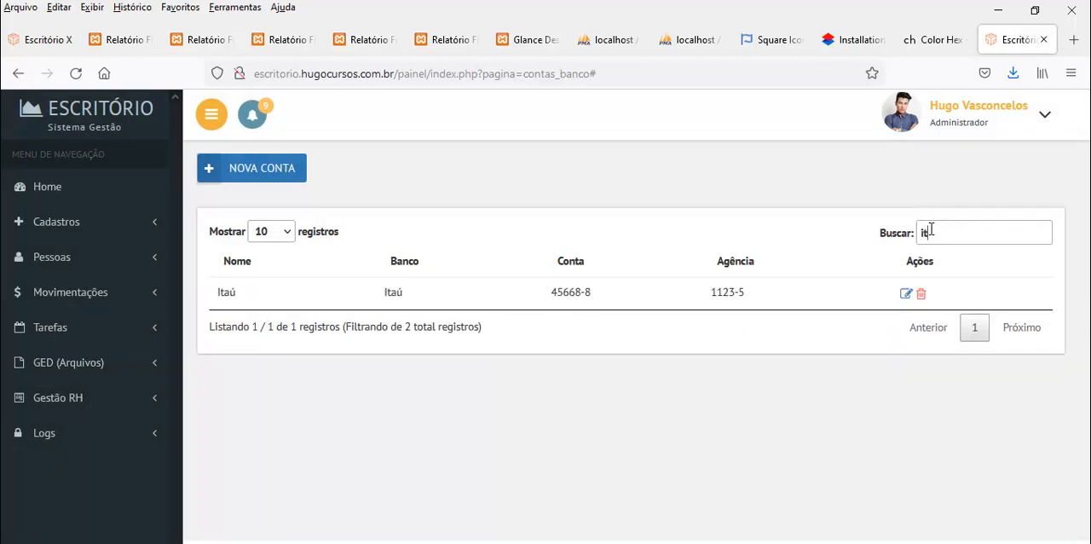
{"action": "key", "text": "BackSpace"}
{"action": "key", "text": "BackSpace"}
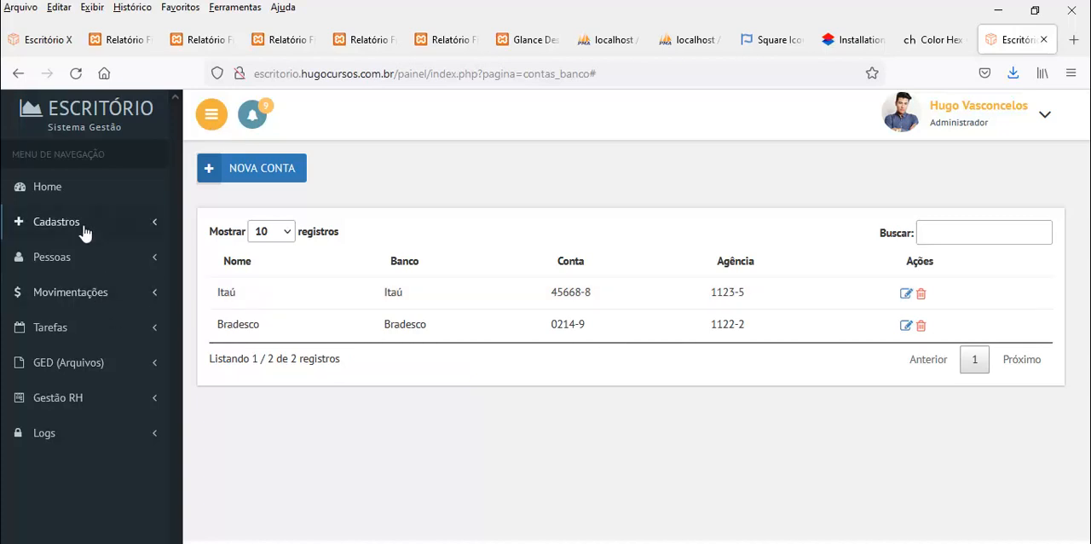
Open the Funcionários list, view the full data of the employee with the Limpeza position and close it
{"action": "left_click", "coordinate": [68, 259]}
{"action": "left_click", "coordinate": [71, 289]}
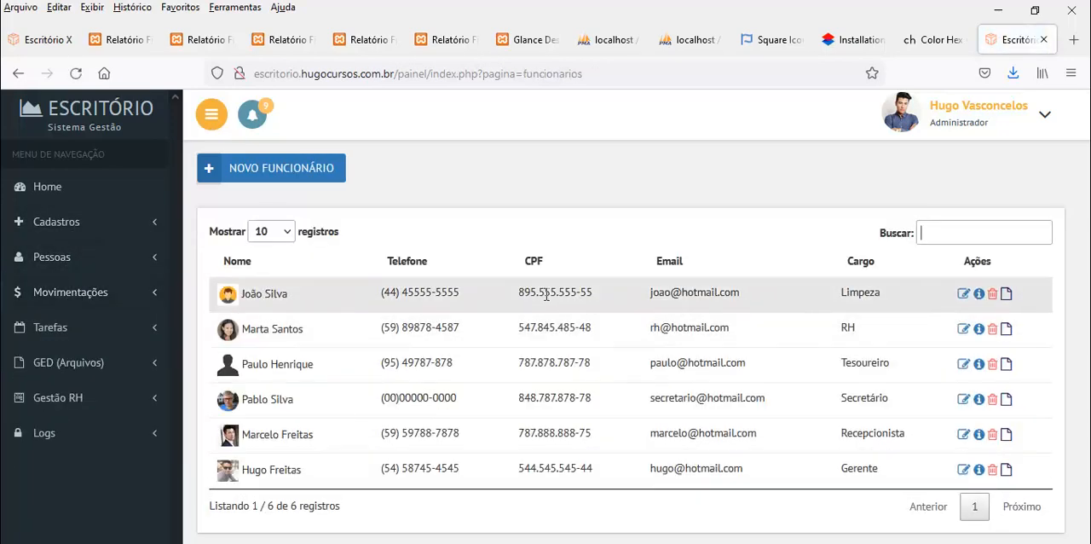
{"action": "left_click", "coordinate": [978, 293]}
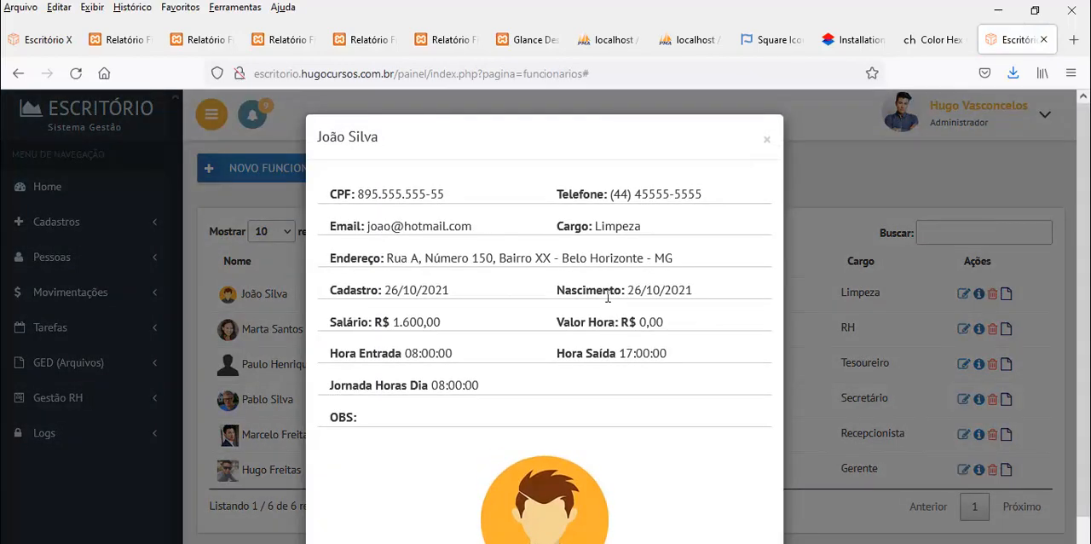
{"action": "scroll", "coordinate": [608, 296], "scroll_direction": "down", "scroll_amount": 1}
{"action": "scroll", "coordinate": [778, 183], "scroll_direction": "up", "scroll_amount": 1}
{"action": "left_click", "coordinate": [770, 141]}
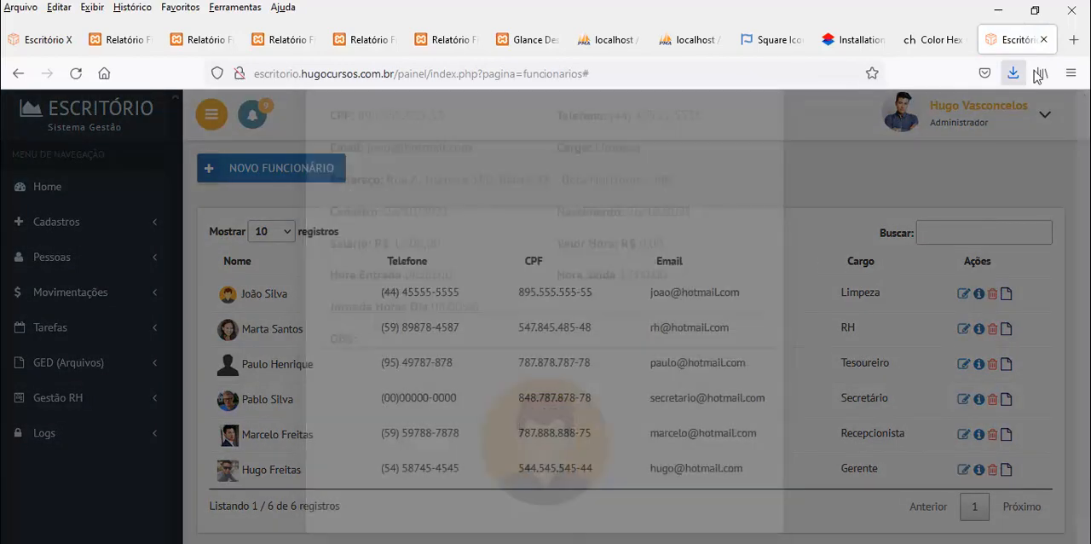
Check the employee list's responsive layout in a narrow browser window and restore the window to full size
{"action": "left_click", "coordinate": [1036, 15]}
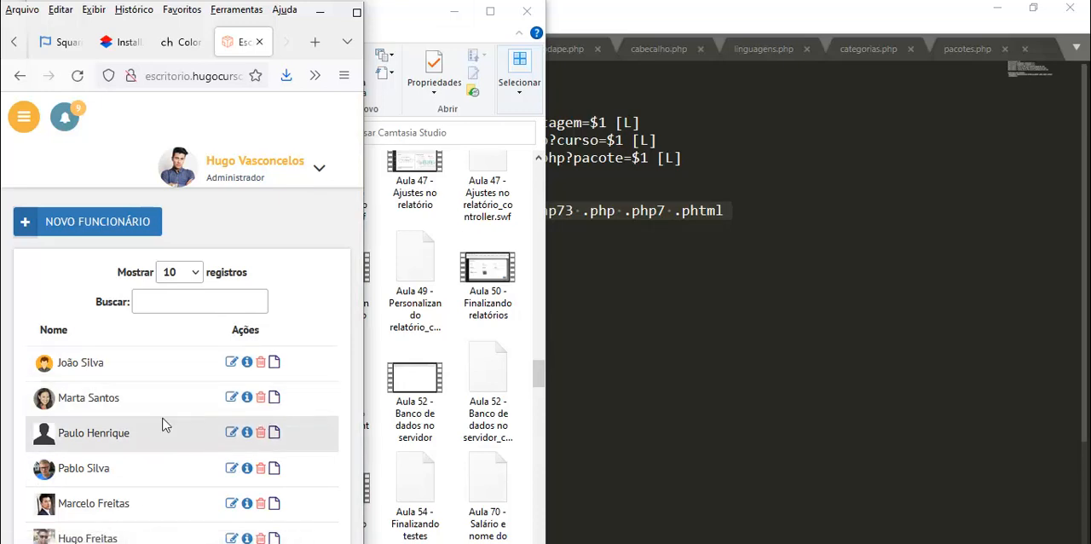
{"action": "scroll", "coordinate": [162, 422], "scroll_direction": "down", "scroll_amount": 2}
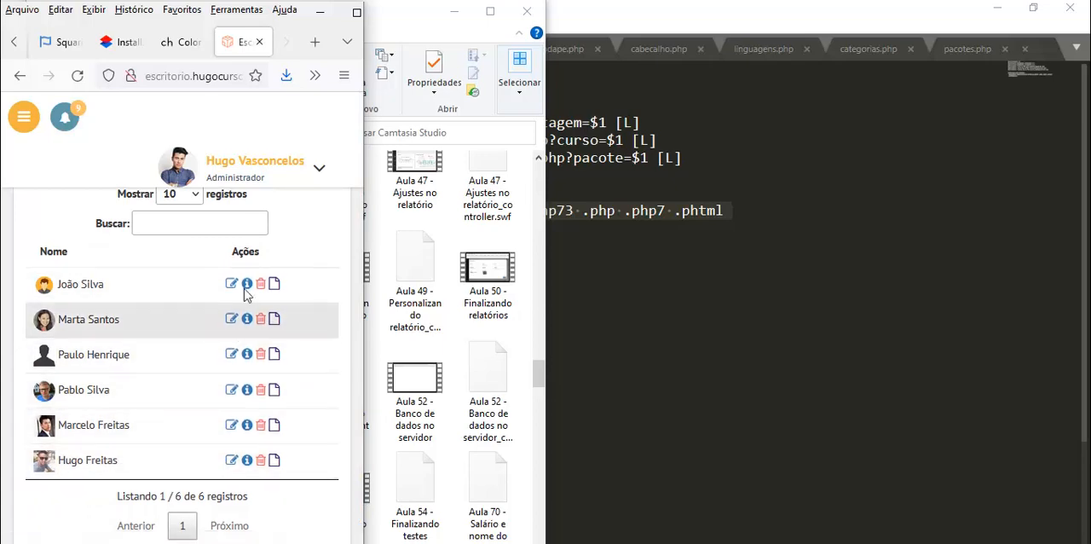
{"action": "left_click", "coordinate": [356, 13]}
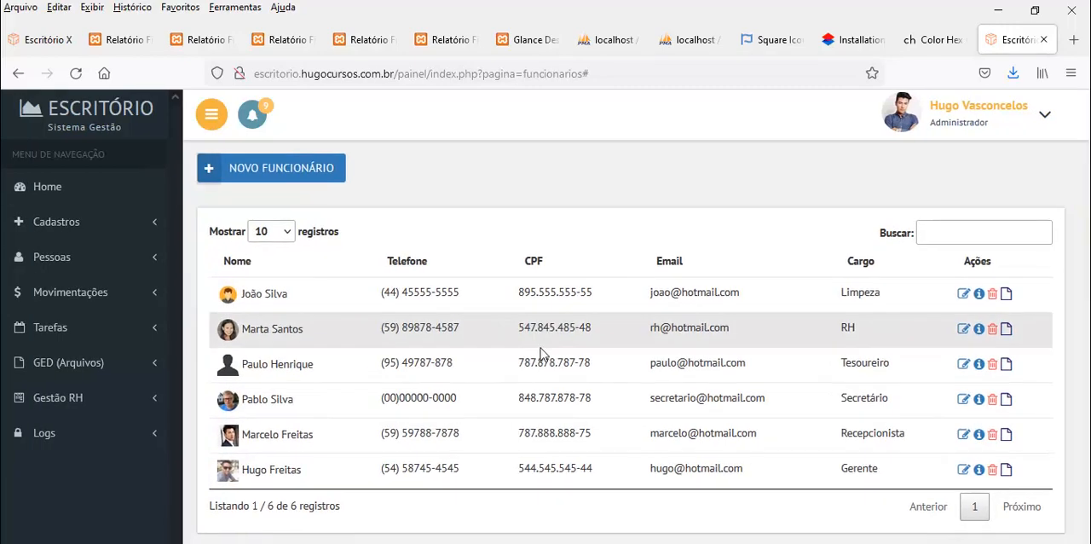
Review the Limpeza employee's data again, highlight the address and close the details
{"action": "left_click", "coordinate": [979, 293]}
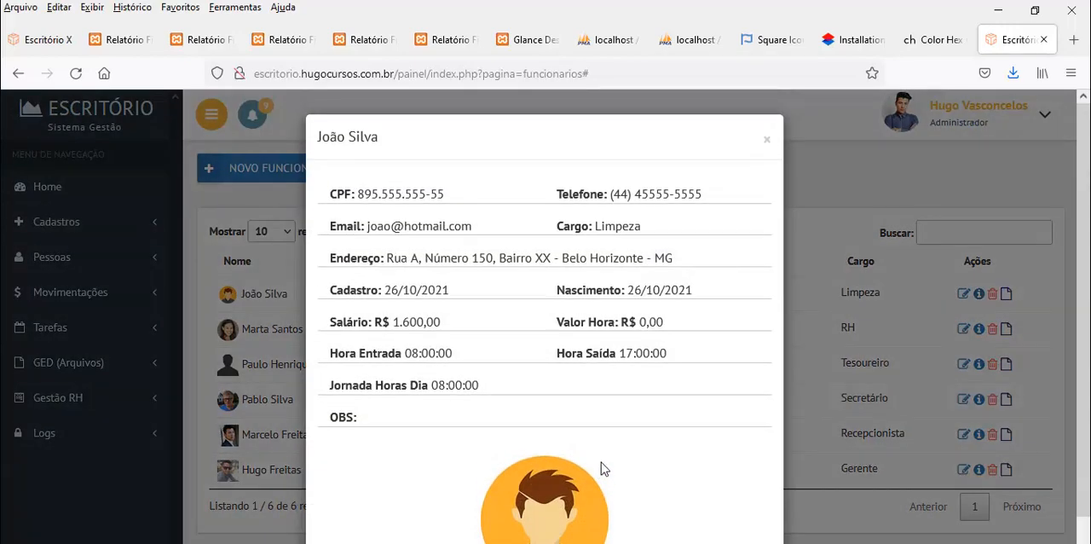
{"action": "left_click", "coordinate": [763, 142]}
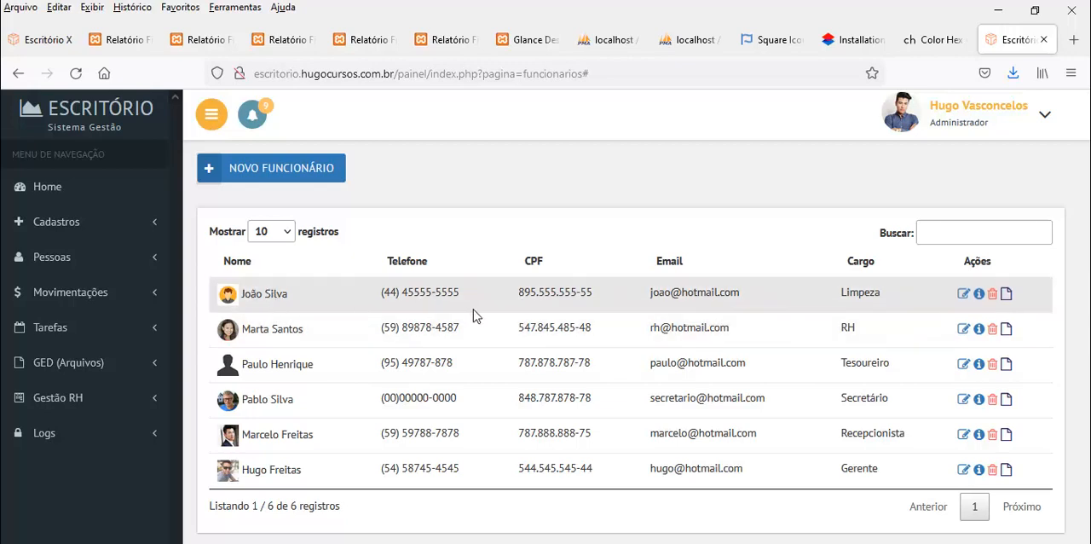
{"action": "left_click", "coordinate": [979, 294]}
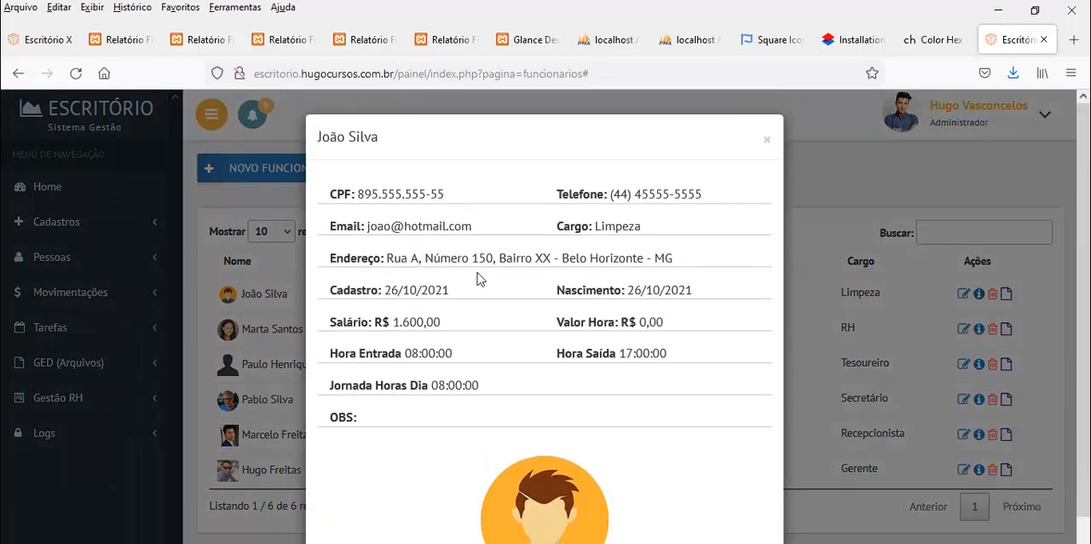
{"action": "left_click_drag", "start_coordinate": [390, 256], "coordinate": [517, 257]}
{"action": "left_click", "coordinate": [765, 139]}
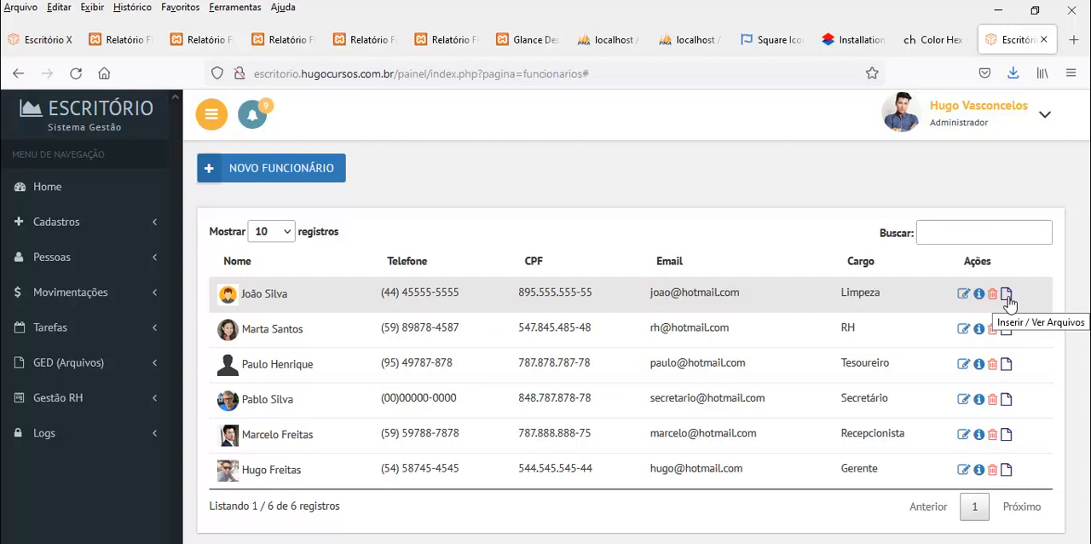
Open the file management of the employee with the Limpeza position and choose pdfteste.zip from the contas folder
{"action": "left_click", "coordinate": [1007, 298]}
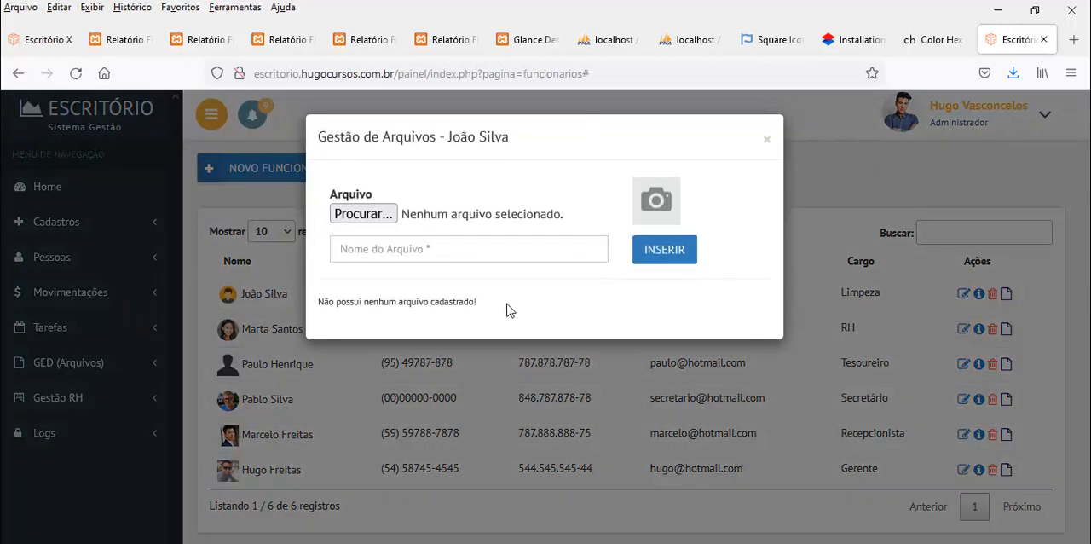
{"action": "left_click", "coordinate": [374, 214]}
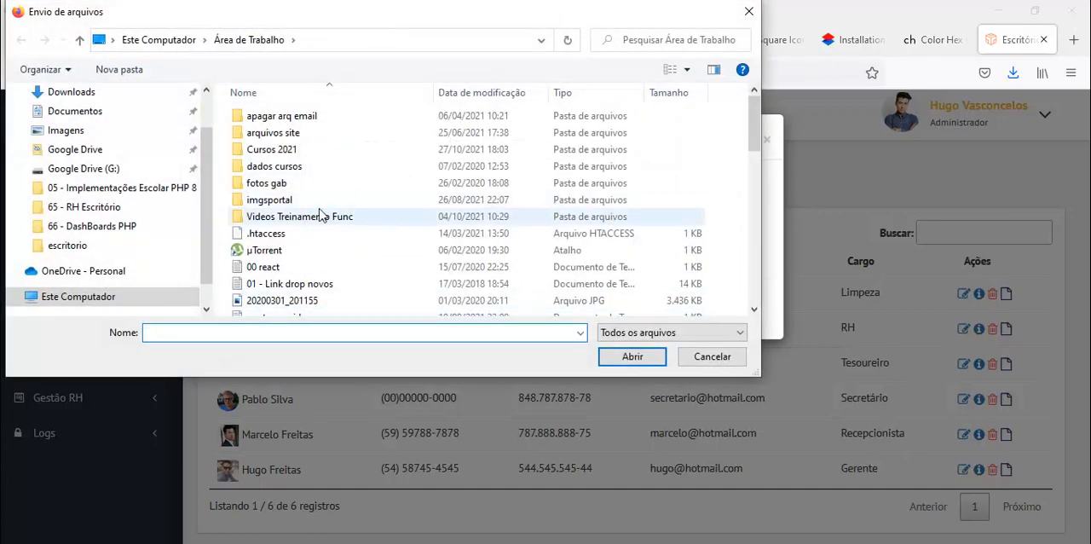
{"action": "scroll", "coordinate": [102, 176], "scroll_direction": "up", "scroll_amount": 1}
{"action": "left_click", "coordinate": [76, 143]}
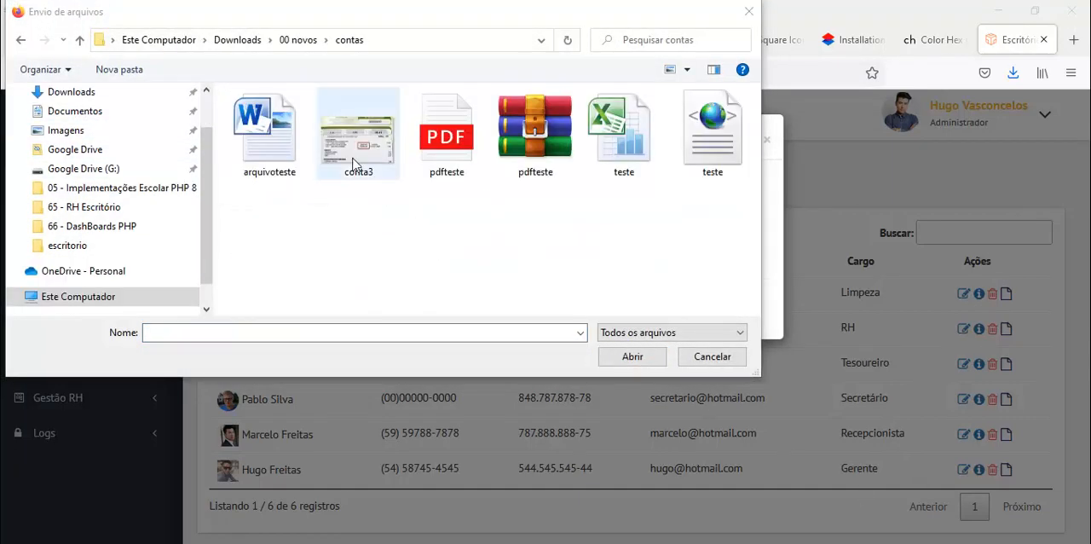
{"action": "double_click", "coordinate": [517, 159]}
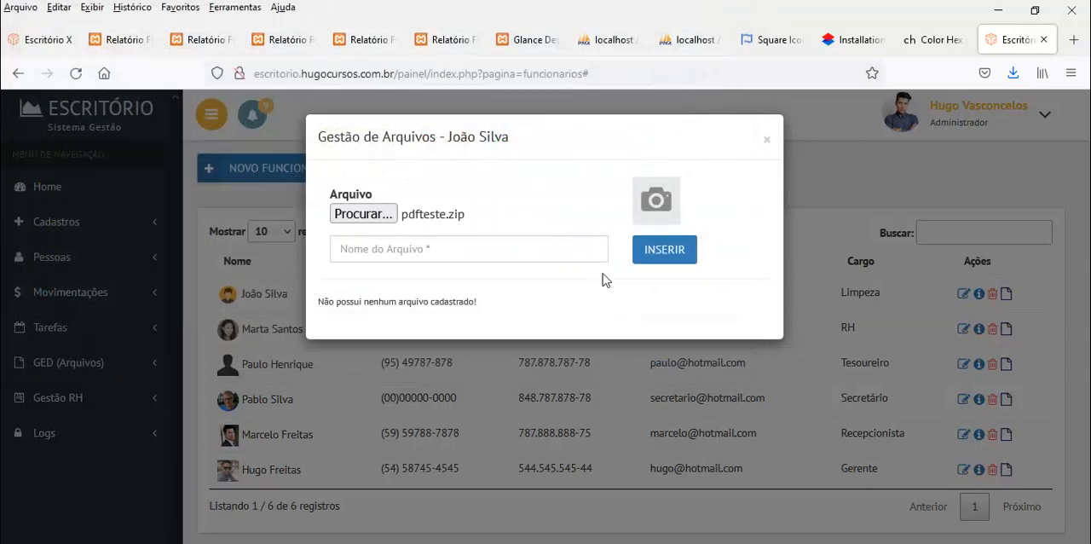
Name the chosen file "Documentos Admissão" and insert it into the employee's files
{"action": "left_click", "coordinate": [471, 250]}
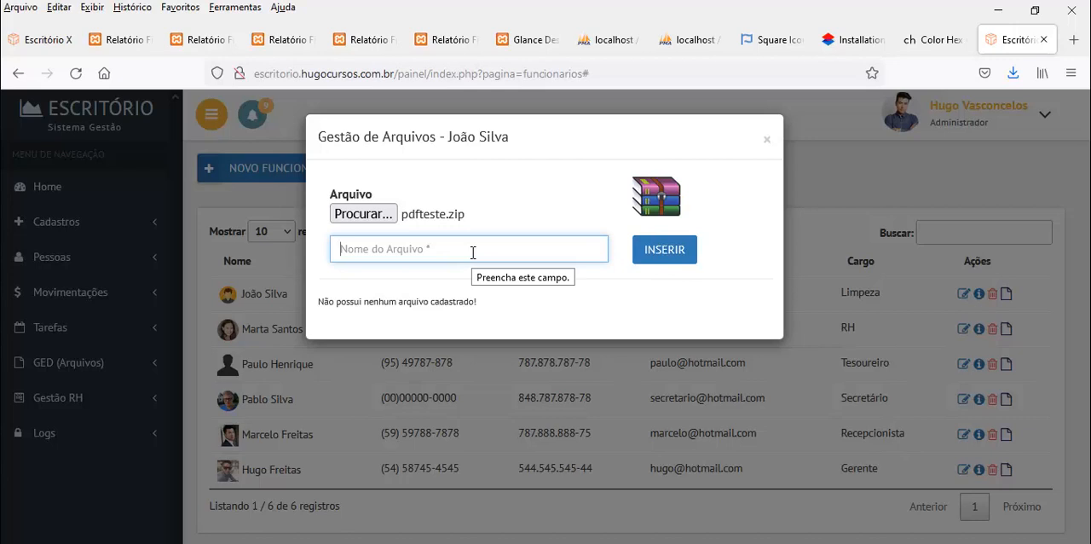
{"action": "type", "text": "Contrato"}
{"action": "type", "text": " Adm"}
{"action": "key", "text": "BackSpace"}
{"action": "key", "text": "BackSpace"}
{"action": "key", "text": "BackSpace"}
{"action": "key", "text": "BackSpace"}
{"action": "key", "text": "BackSpace"}
{"action": "key", "text": "BackSpace"}
{"action": "key", "text": "BackSpace"}
{"action": "key", "text": "BackSpace"}
{"action": "key", "text": "BackSpace"}
{"action": "key", "text": "BackSpace"}
{"action": "type", "text": "Documentos Adm"}
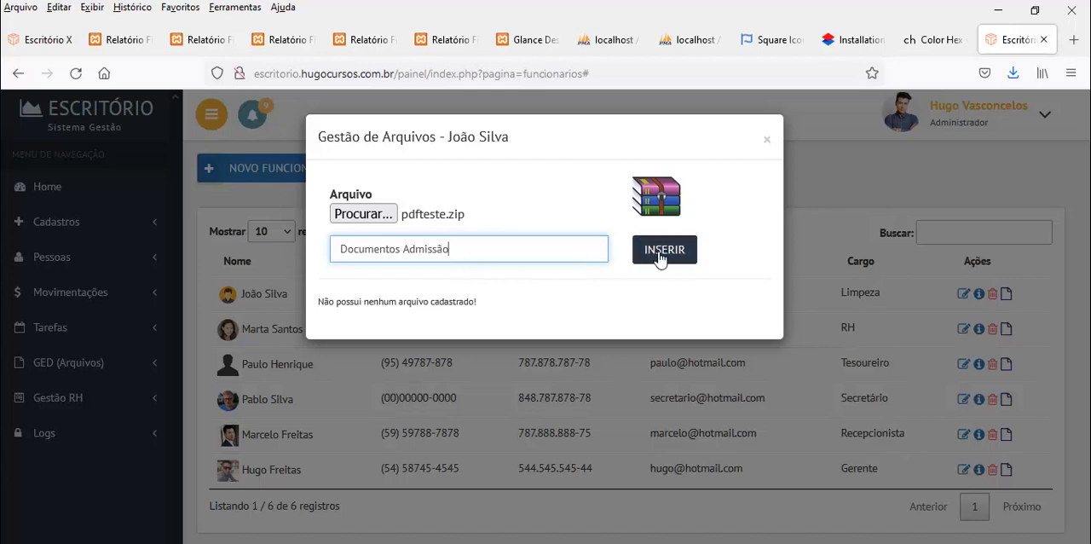
{"action": "left_click", "coordinate": [659, 255]}
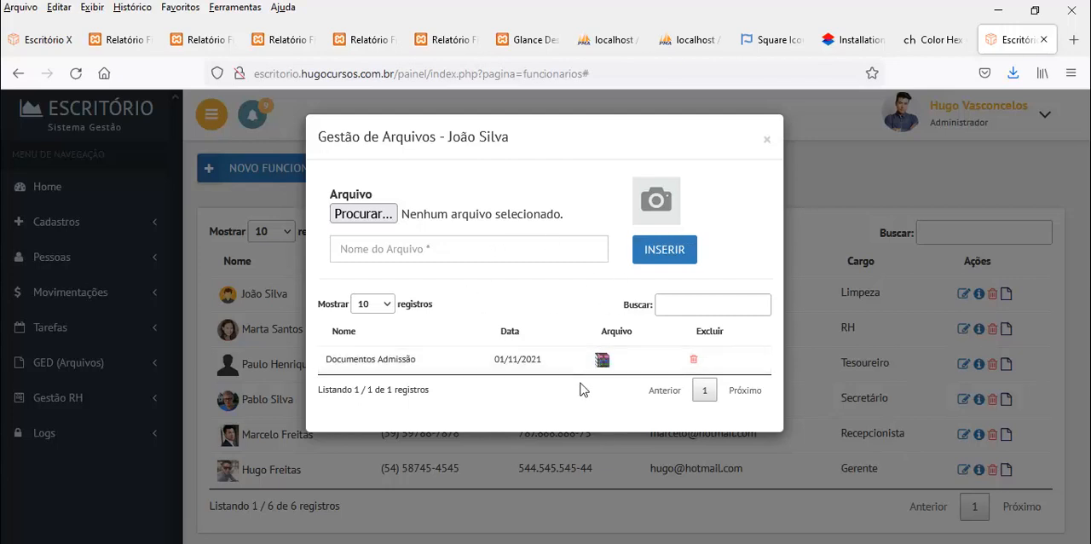
Add teste.xml from the contas folder to the employee's files under the name "AAAA"
{"action": "left_click", "coordinate": [369, 220]}
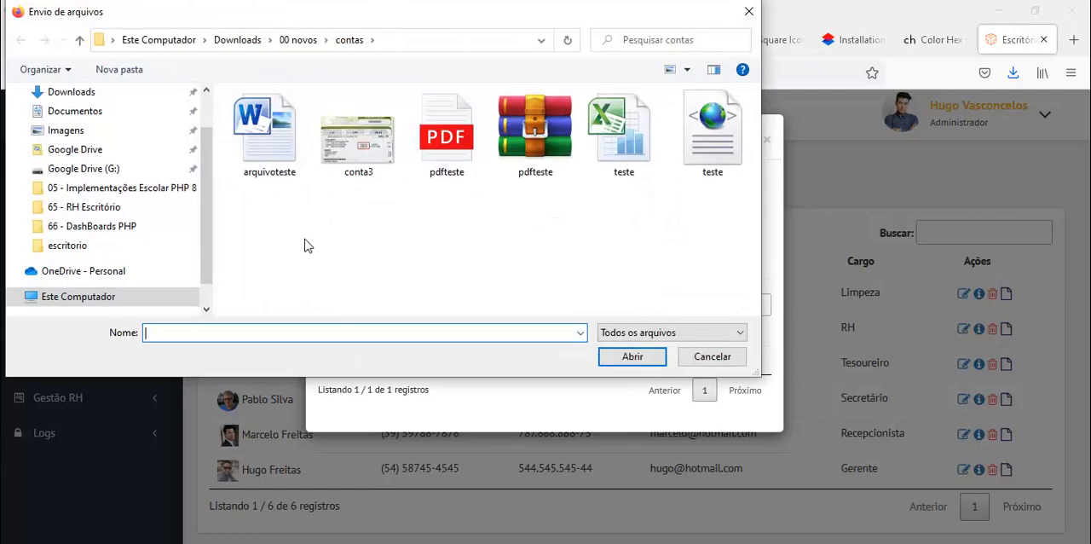
{"action": "left_click_drag", "start_coordinate": [372, 17], "coordinate": [414, 90]}
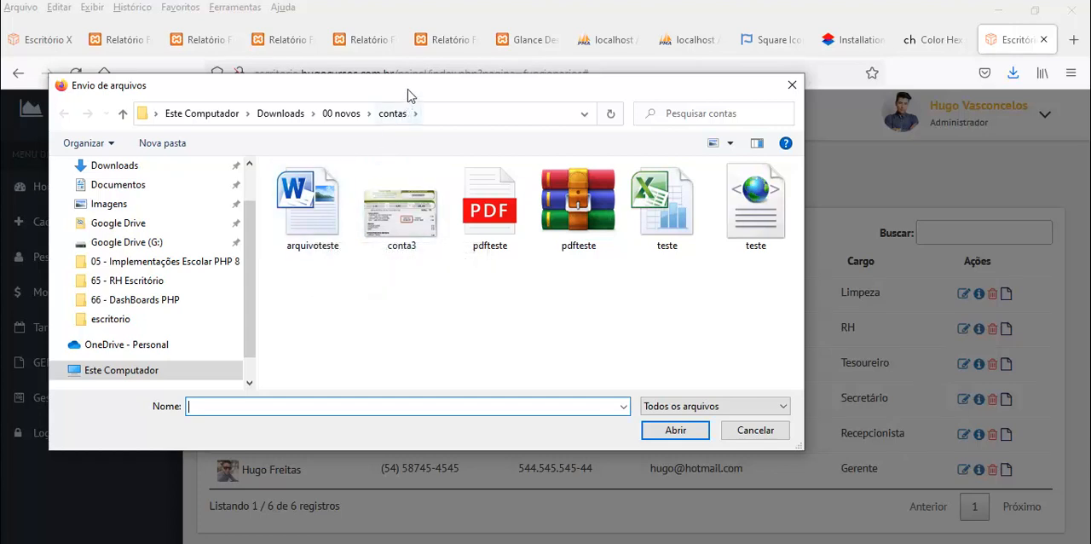
{"action": "left_click_drag", "start_coordinate": [407, 91], "coordinate": [450, 111]}
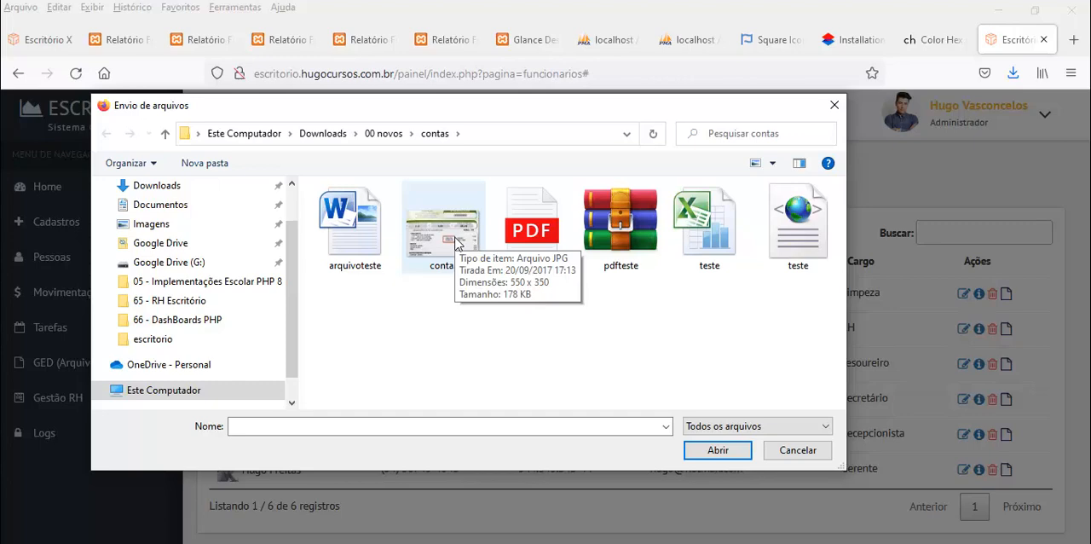
{"action": "left_click", "coordinate": [806, 236]}
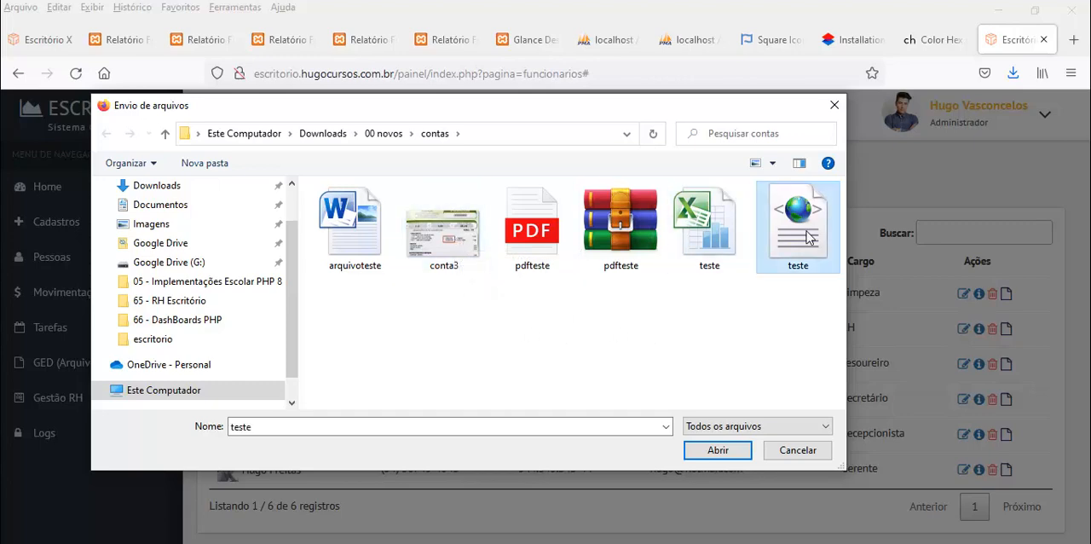
{"action": "double_click", "coordinate": [806, 236]}
{"action": "left_click", "coordinate": [456, 250]}
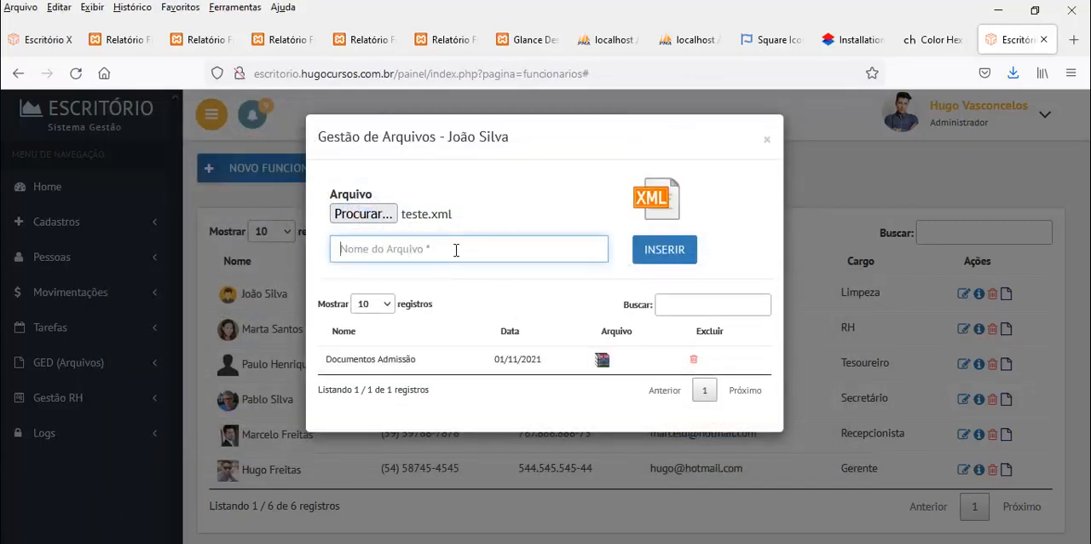
{"action": "type", "text": "AAAA"}
{"action": "left_click", "coordinate": [655, 250]}
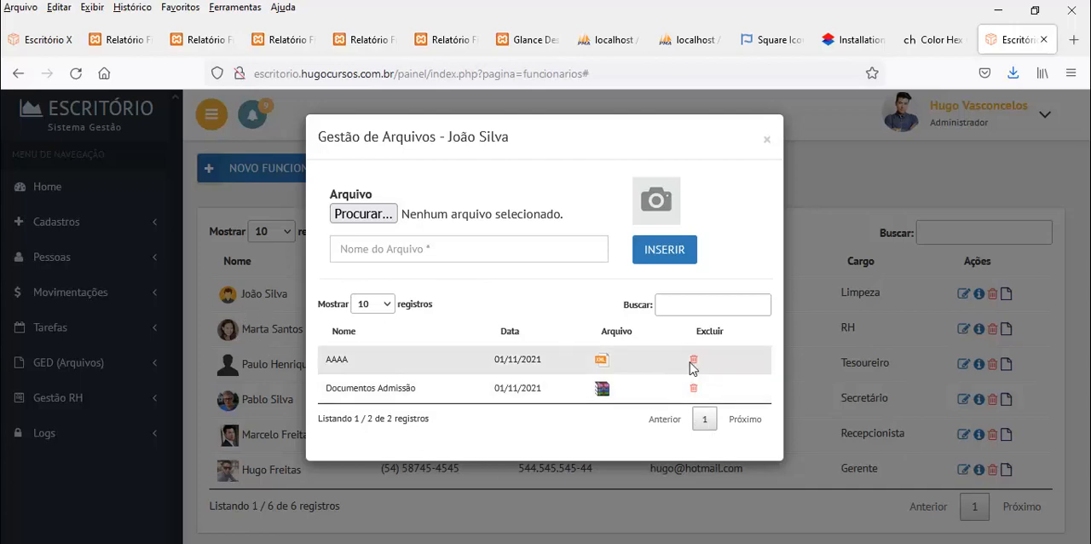
Check the download options of the "Documentos Admissão" archive, cancel the download and close the employee's file management
{"action": "left_click", "coordinate": [602, 390]}
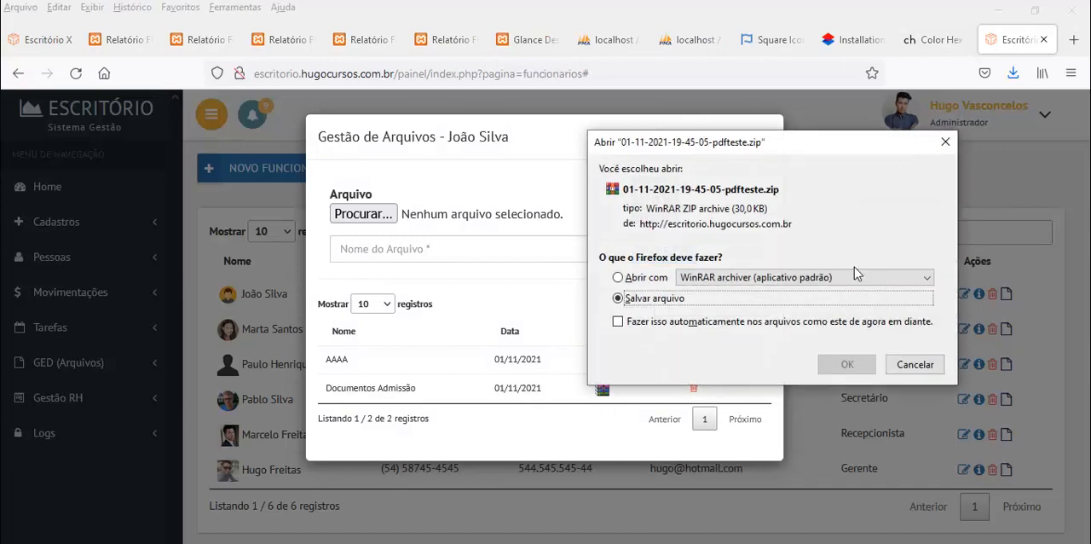
{"action": "left_click", "coordinate": [912, 367]}
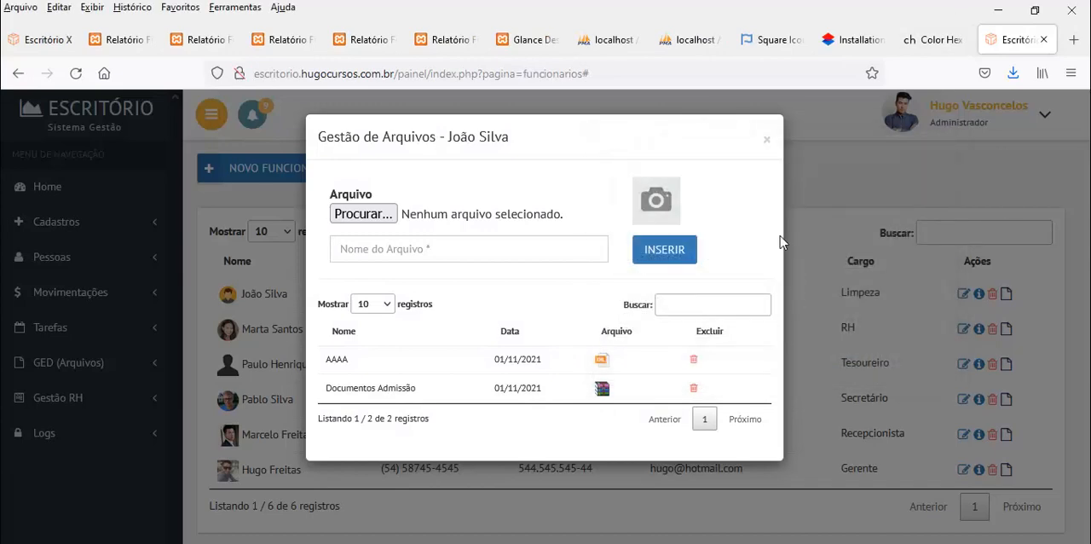
{"action": "left_click", "coordinate": [768, 139]}
View the RH employee's files, check the "Contrato Trabalhista" document's download options and close both dialogs
{"action": "left_click", "coordinate": [1006, 331]}
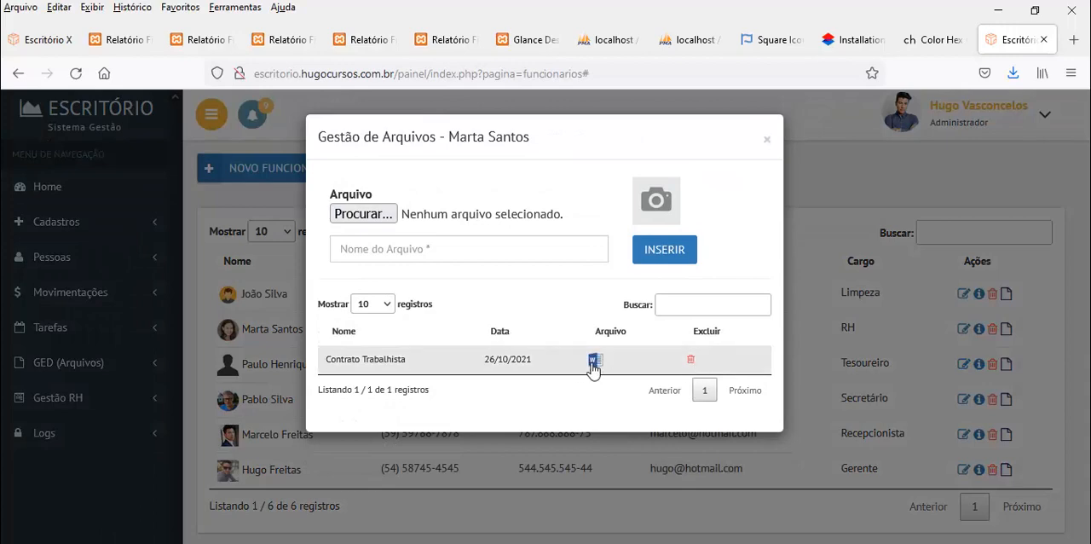
{"action": "left_click", "coordinate": [594, 362]}
{"action": "left_click", "coordinate": [944, 141]}
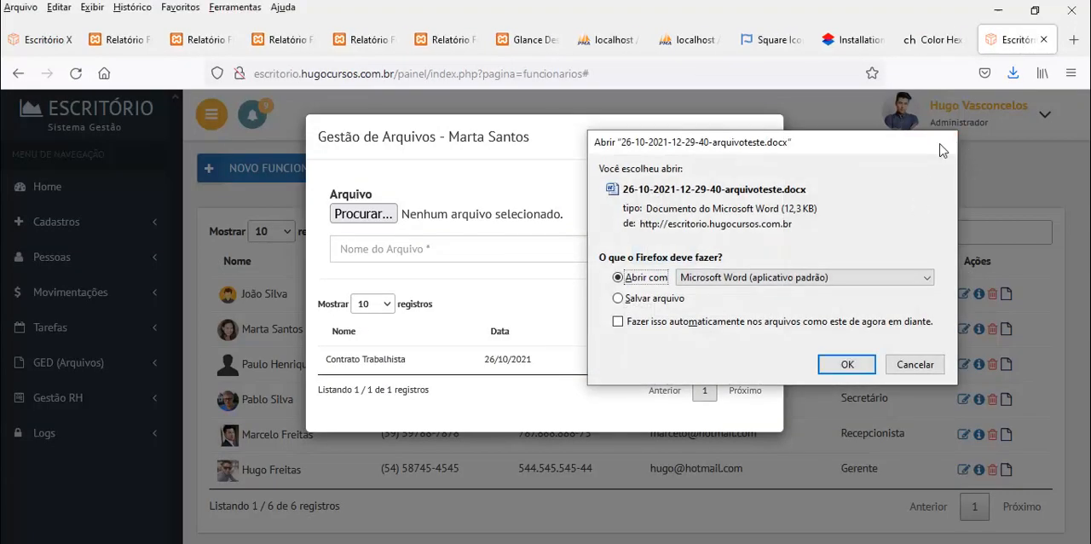
{"action": "left_click", "coordinate": [766, 142]}
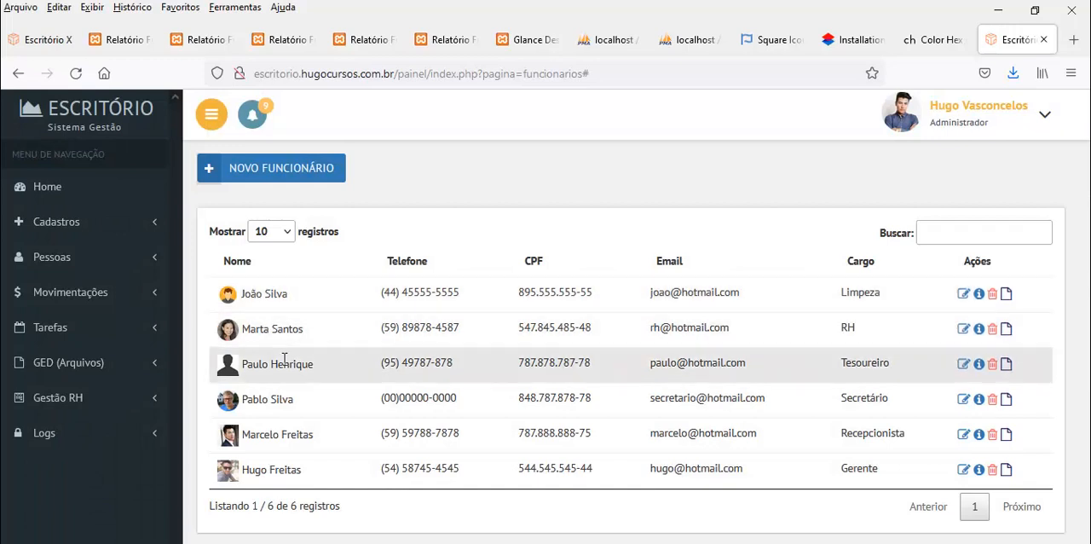
Open the Clientes list and highlight the name of the client registered as Física
{"action": "left_click", "coordinate": [66, 227]}
{"action": "left_click", "coordinate": [50, 329]}
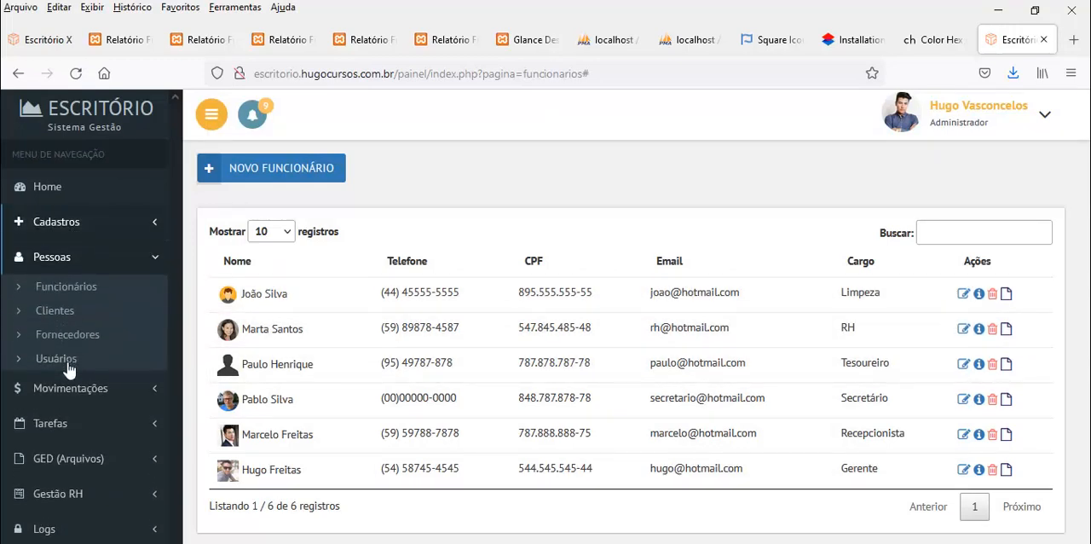
{"action": "left_click", "coordinate": [51, 313]}
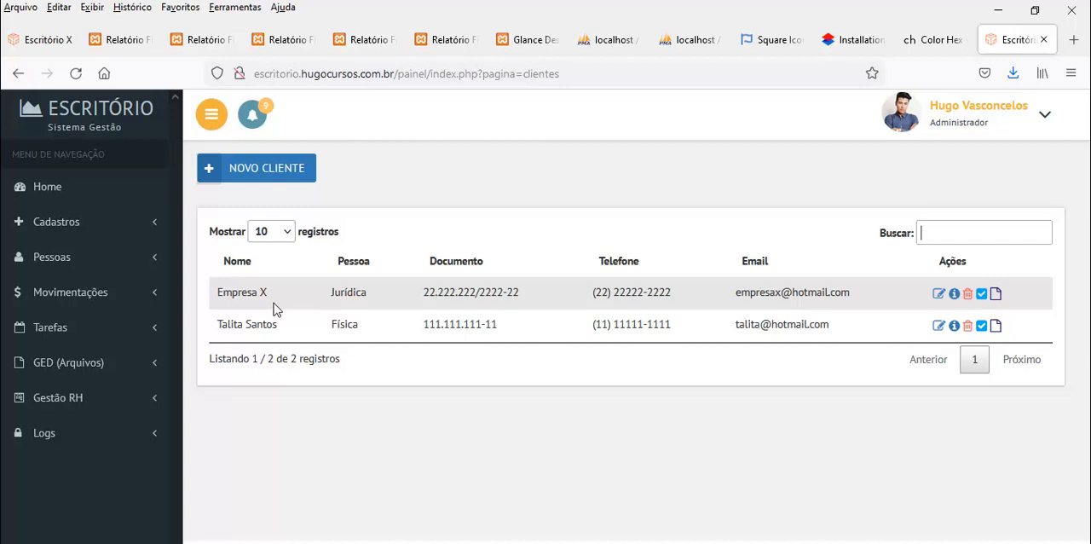
{"action": "left_click_drag", "start_coordinate": [229, 327], "coordinate": [272, 325]}
Expand the GED (Arquivos) section, view the files attached to the Física client and close them
{"action": "left_click", "coordinate": [53, 365]}
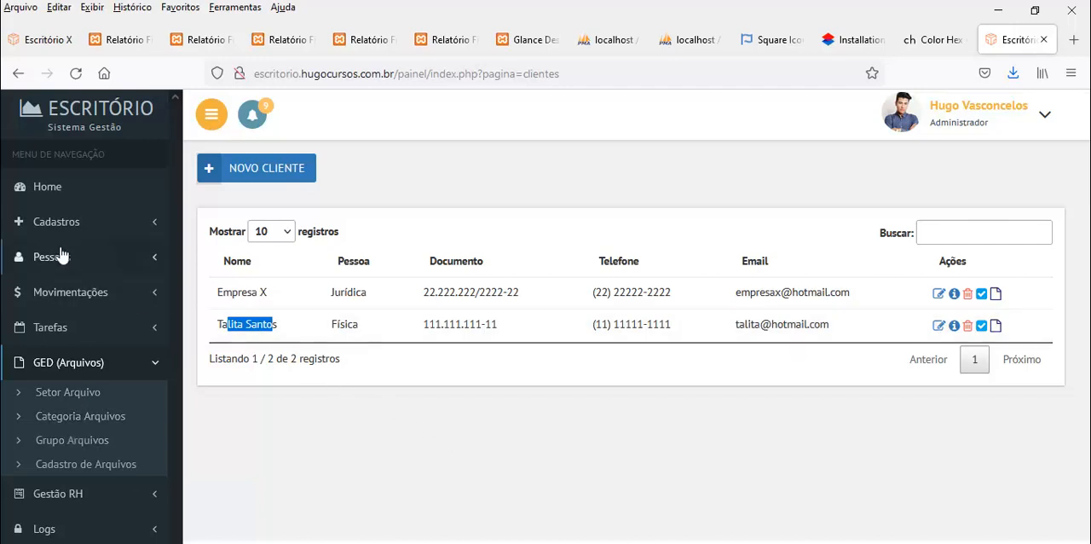
{"action": "left_click", "coordinate": [995, 328]}
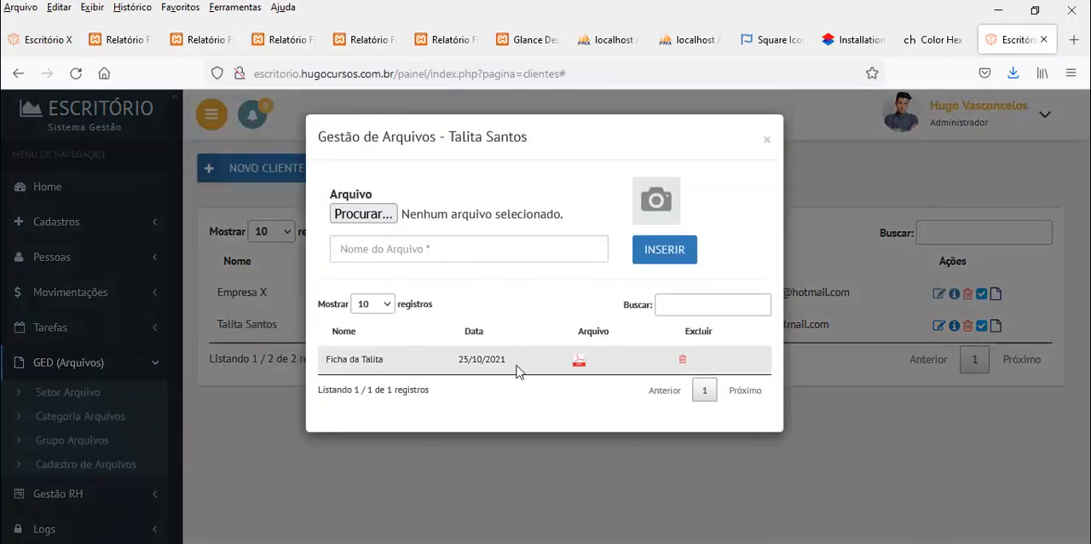
{"action": "left_click", "coordinate": [766, 140]}
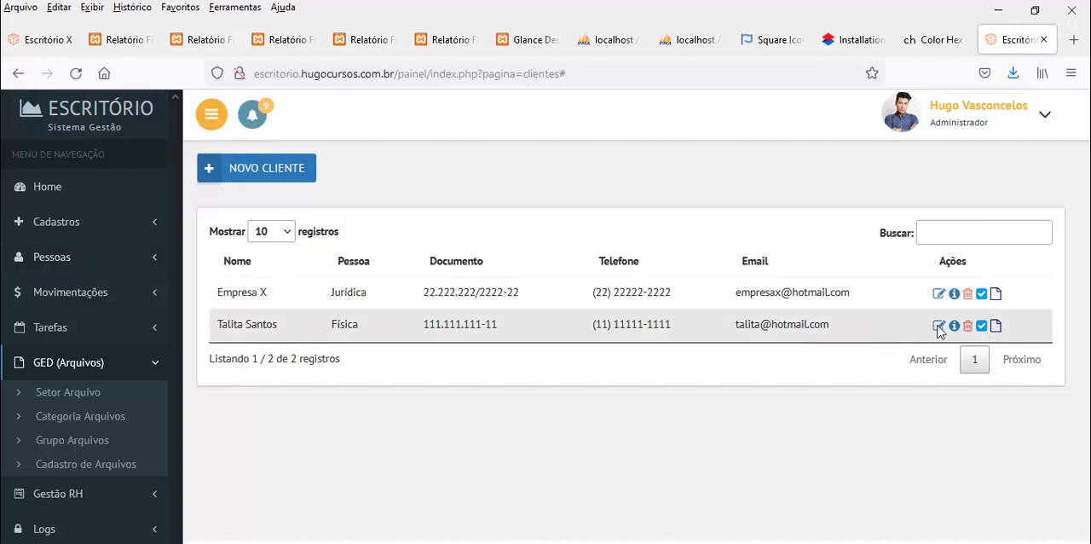
{"action": "left_click", "coordinate": [982, 293]}
{"action": "left_click", "coordinate": [982, 327]}
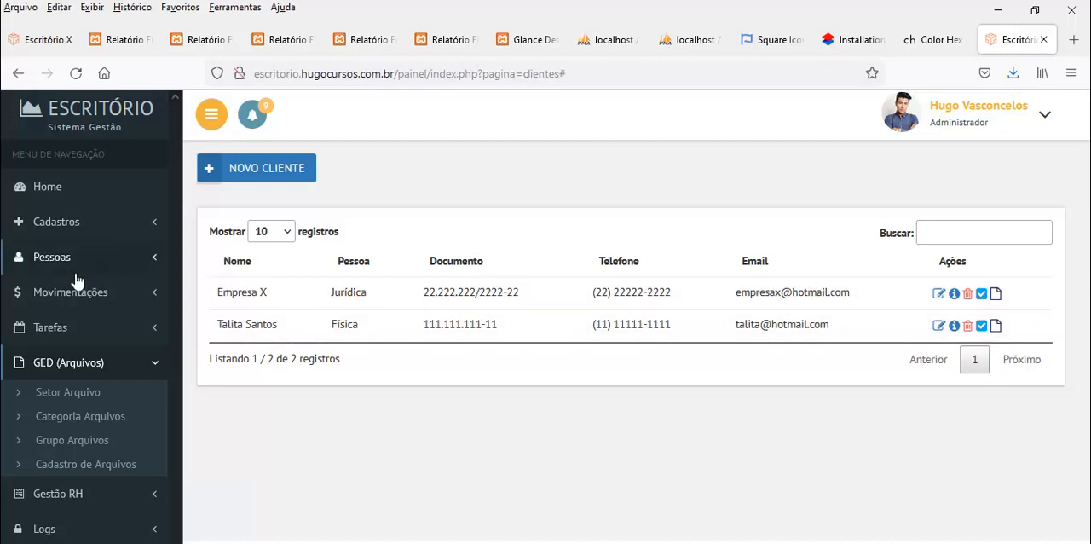
Open the Usuários list and highlight the passwords of the RH, Tesoureiro, Secretario and Recepcionista users
{"action": "left_click", "coordinate": [54, 256]}
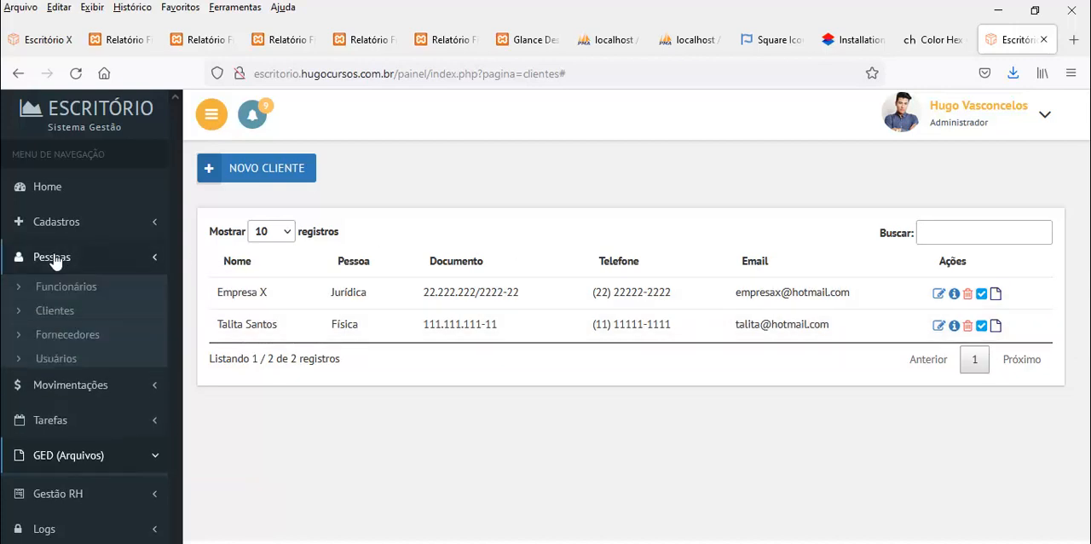
{"action": "left_click", "coordinate": [55, 358]}
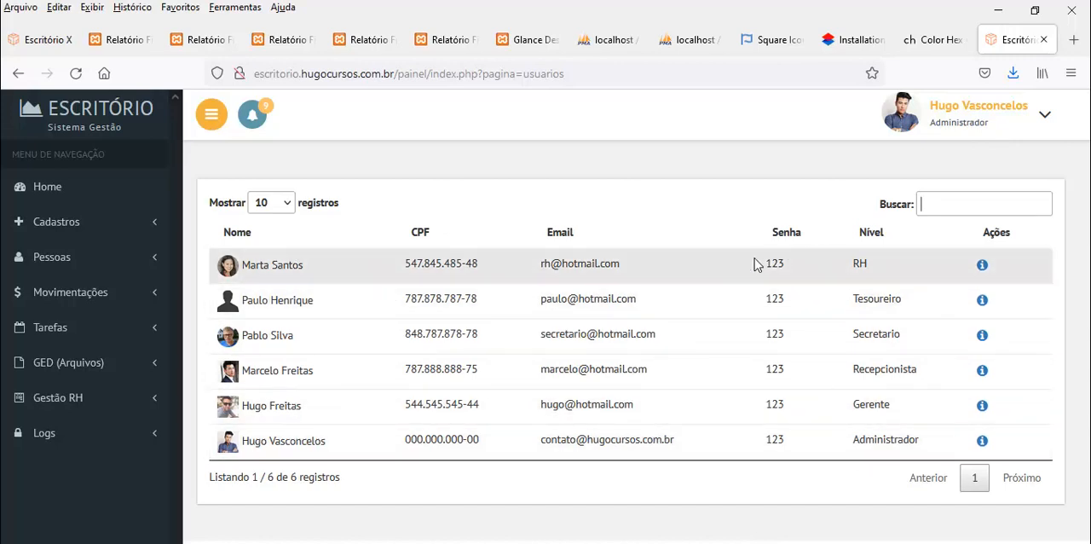
{"action": "left_click_drag", "start_coordinate": [771, 264], "coordinate": [784, 265]}
{"action": "left_click_drag", "start_coordinate": [767, 298], "coordinate": [777, 298]}
{"action": "left_click_drag", "start_coordinate": [766, 334], "coordinate": [777, 333]}
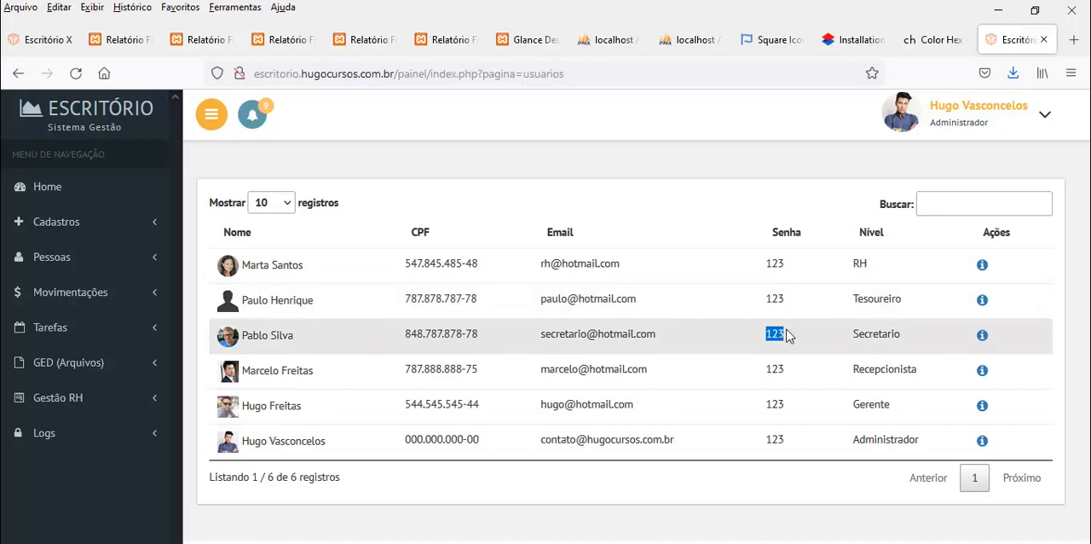
{"action": "left_click_drag", "start_coordinate": [766, 369], "coordinate": [777, 368]}
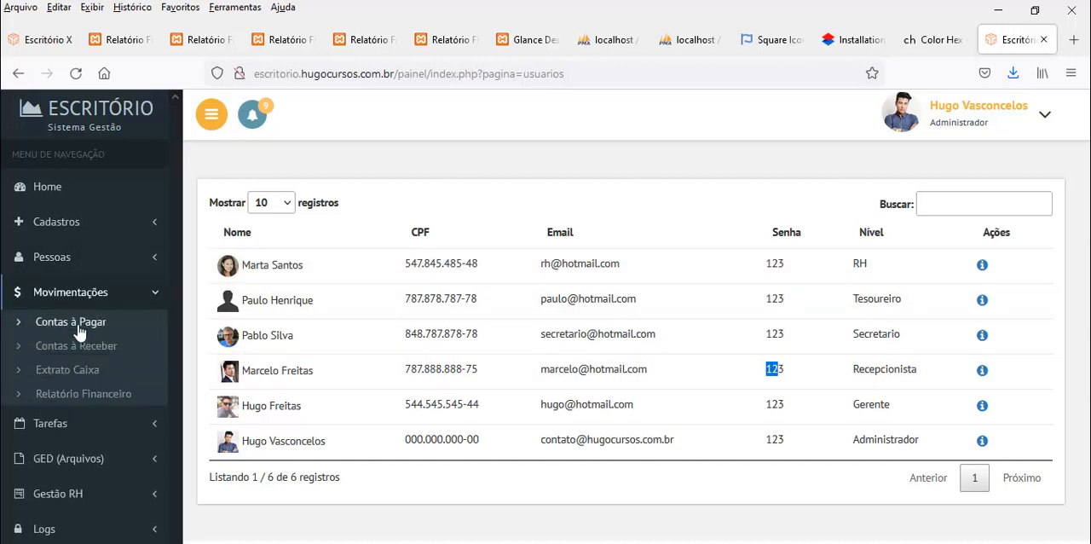
Start a new record in Contas à Pagar with the description "Conta de luz", leaving the supplier unselected
{"action": "left_click", "coordinate": [75, 324]}
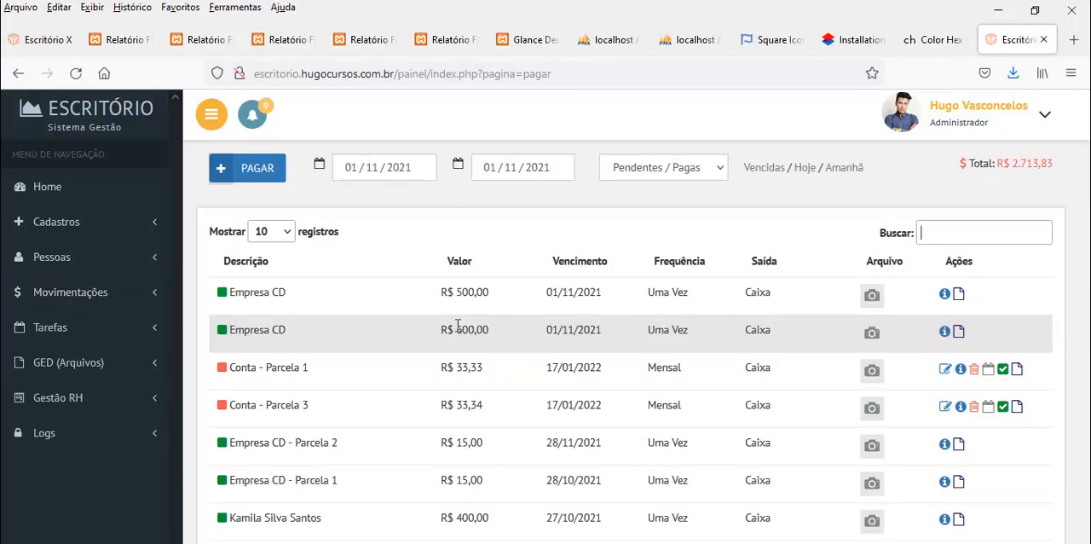
{"action": "left_click", "coordinate": [256, 167]}
{"action": "left_click", "coordinate": [293, 215]}
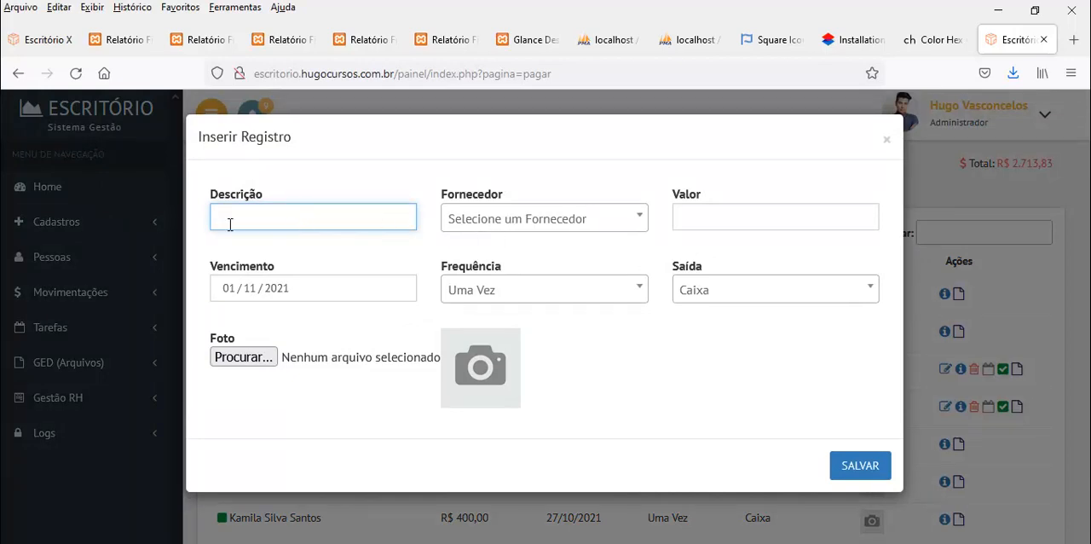
{"action": "type", "text": "Conta de luz"}
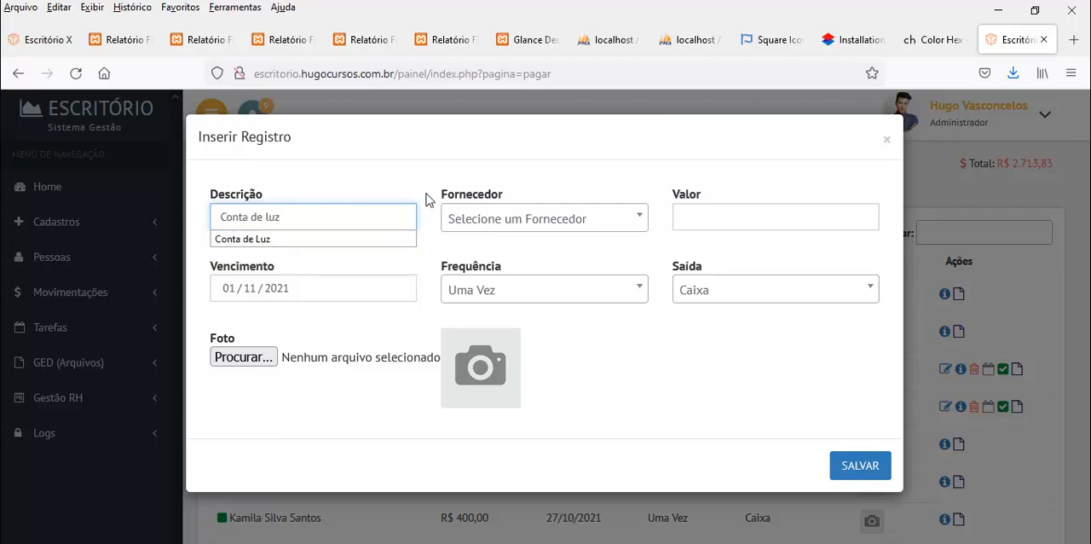
{"action": "left_click", "coordinate": [470, 221]}
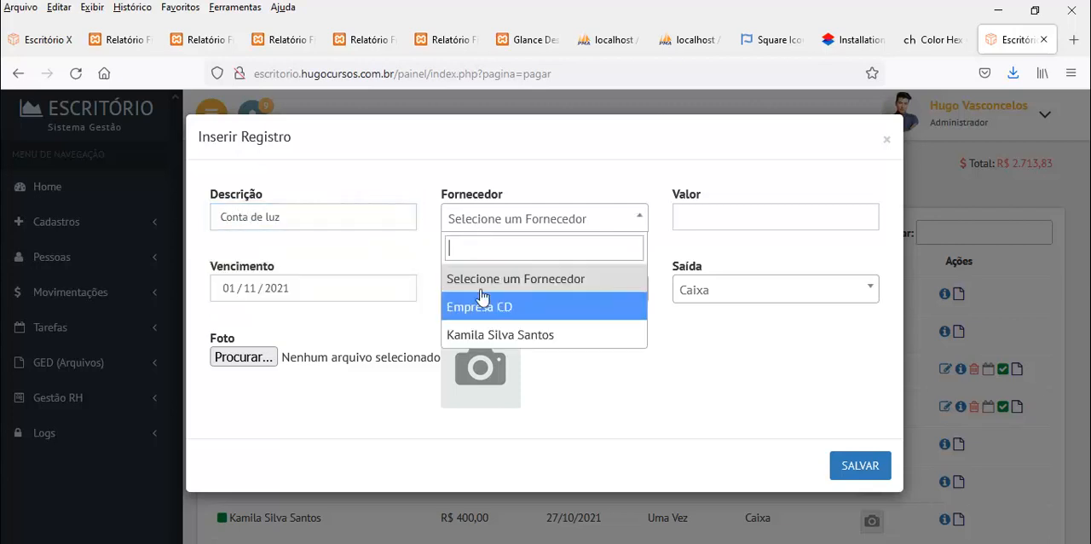
{"action": "left_click", "coordinate": [267, 216]}
Set the payable's value to 980 and its due date to 04/11/2021
{"action": "left_click", "coordinate": [703, 214]}
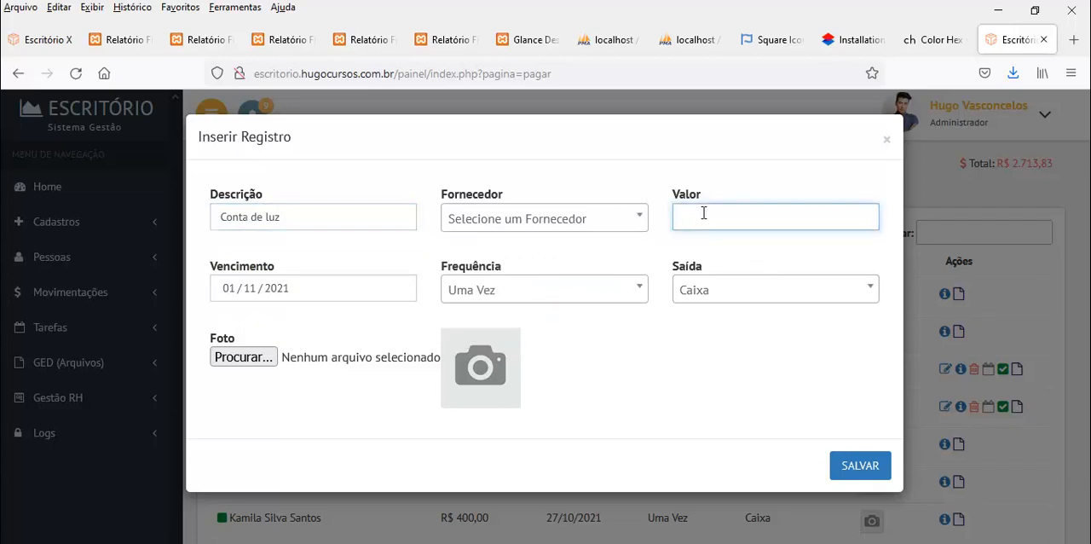
{"action": "type", "text": "980"}
{"action": "left_click", "coordinate": [345, 293]}
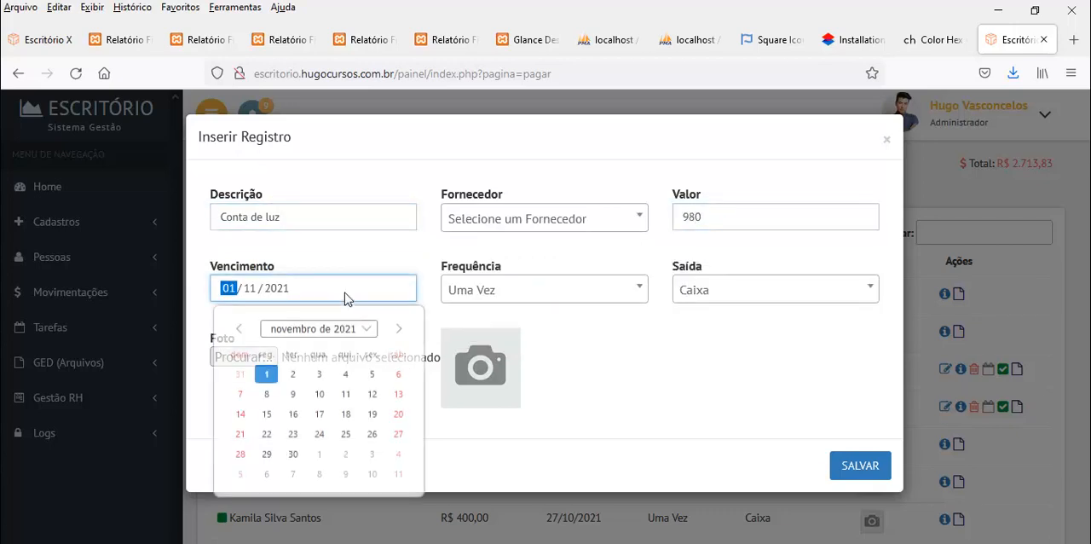
{"action": "left_click", "coordinate": [343, 372]}
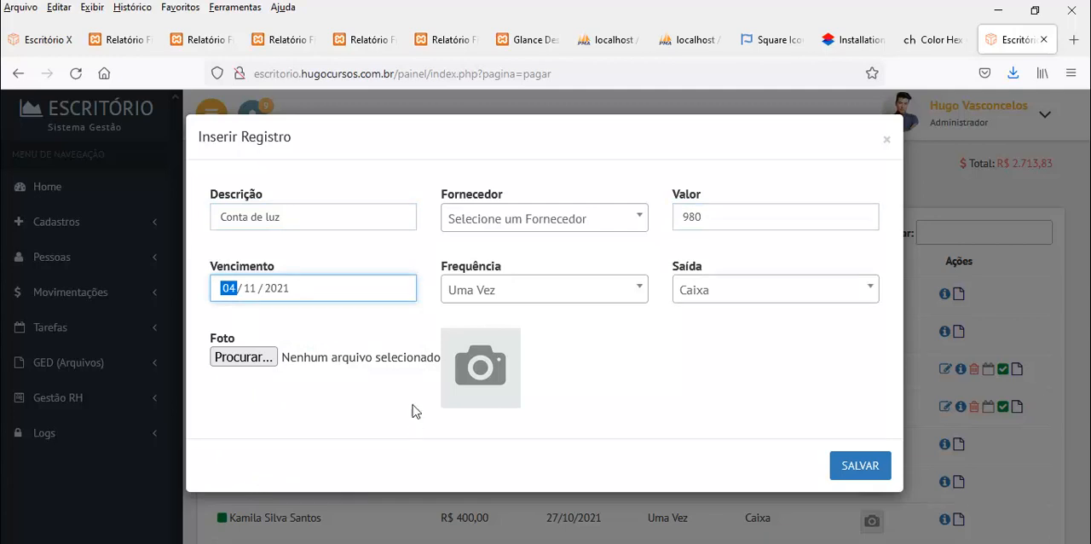
Set the payable's frequency to Uma Vez and its output to Caixa, attach a PDF file and save the record
{"action": "left_click", "coordinate": [527, 294]}
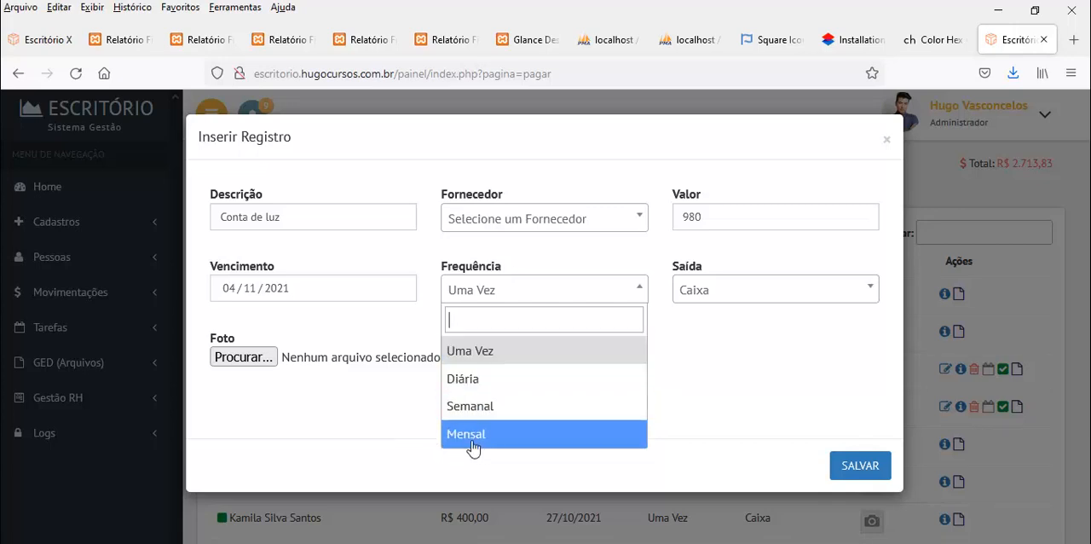
{"action": "left_click", "coordinate": [463, 358]}
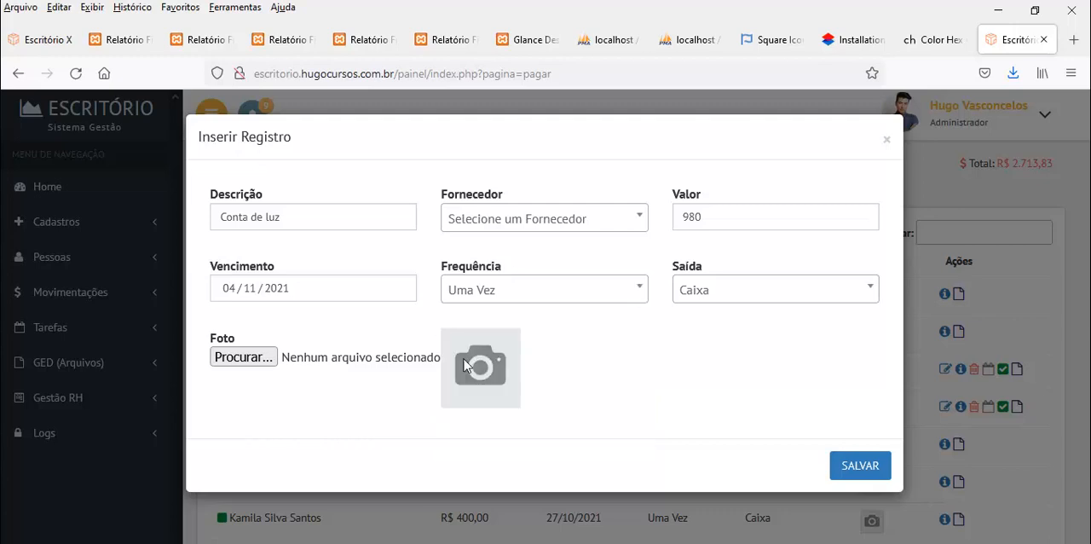
{"action": "left_click", "coordinate": [735, 303]}
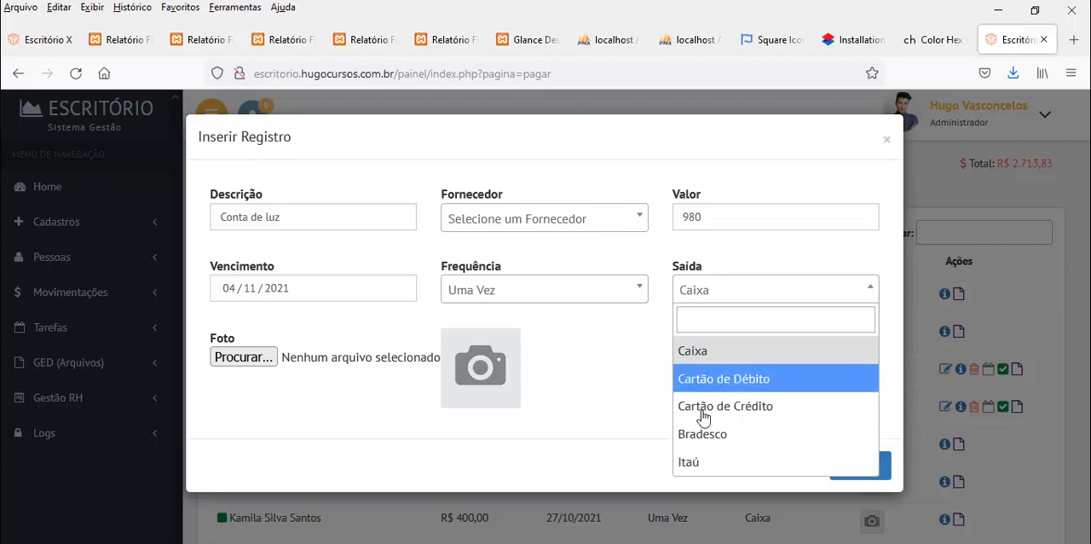
{"action": "left_click", "coordinate": [700, 354]}
{"action": "left_click", "coordinate": [267, 361]}
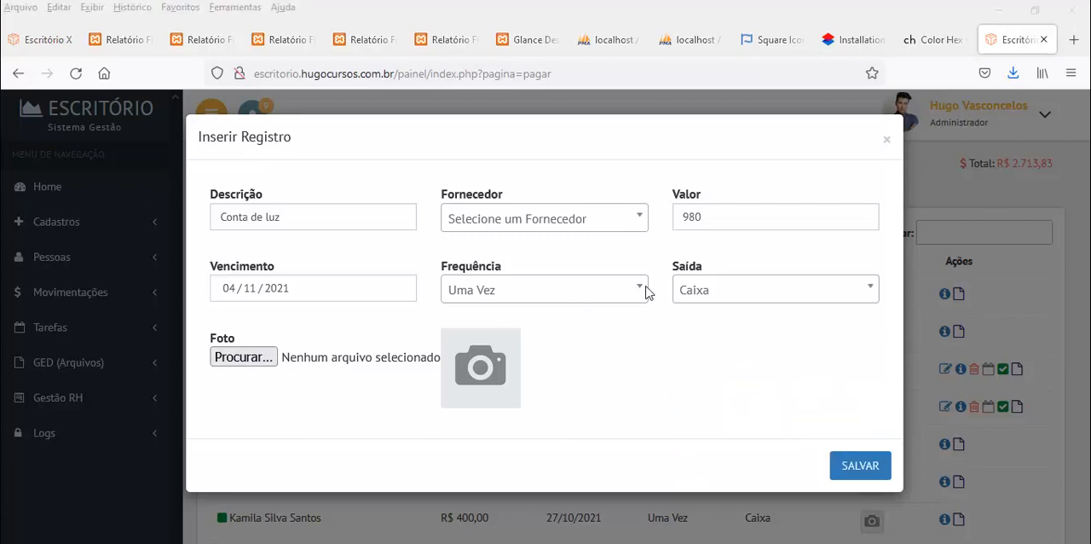
{"action": "left_click", "coordinate": [535, 248]}
{"action": "double_click", "coordinate": [535, 247]}
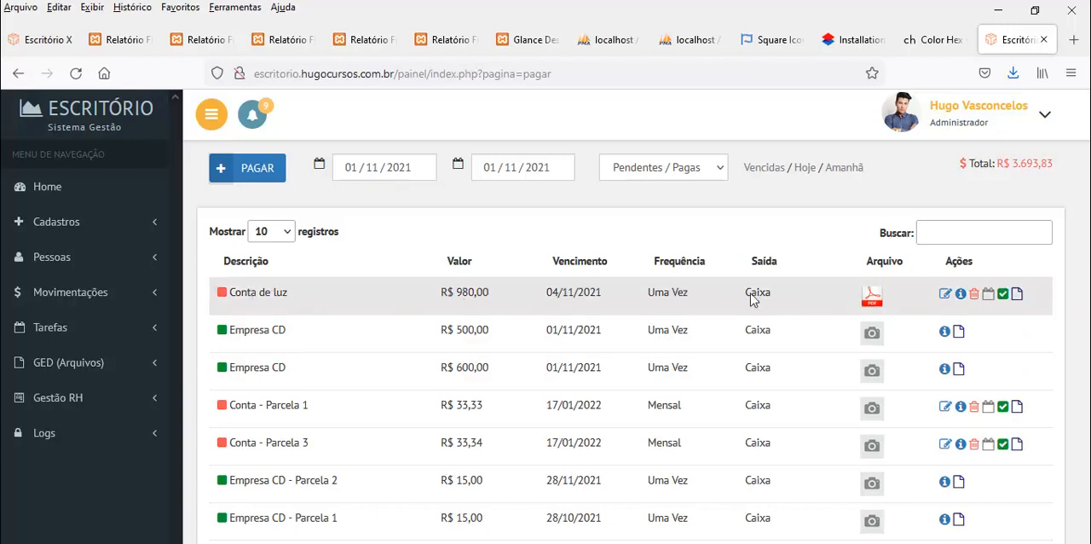
Check the details of the Conta de luz payable and split it into 2 installments with Mensal frequency
{"action": "left_click", "coordinate": [959, 294]}
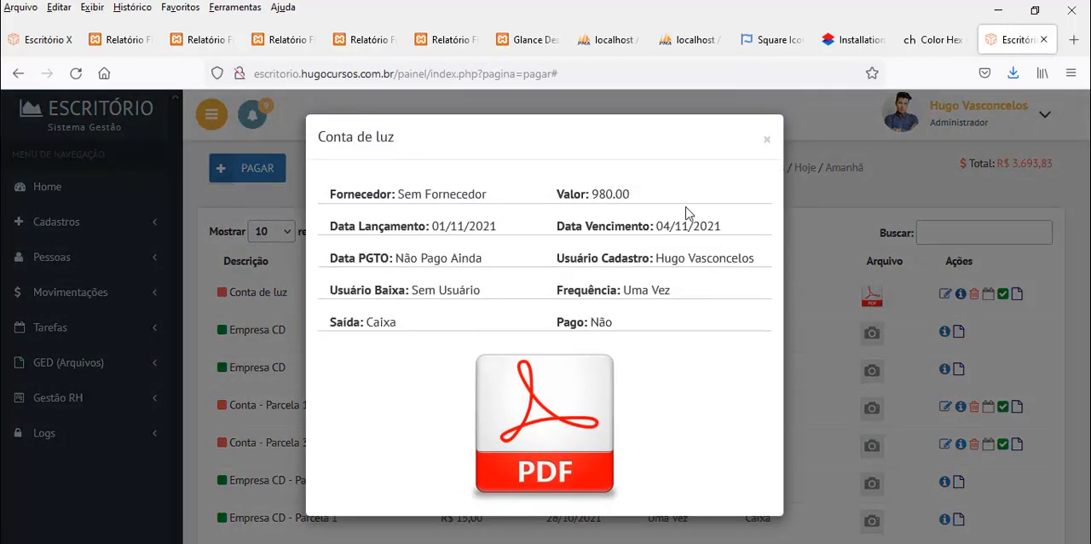
{"action": "left_click", "coordinate": [766, 140]}
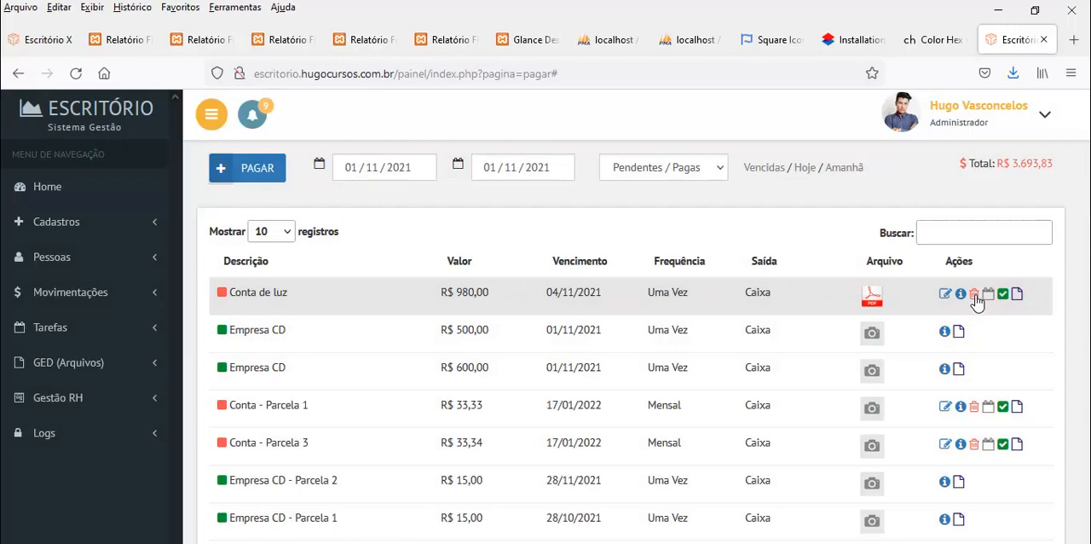
{"action": "left_click", "coordinate": [987, 294]}
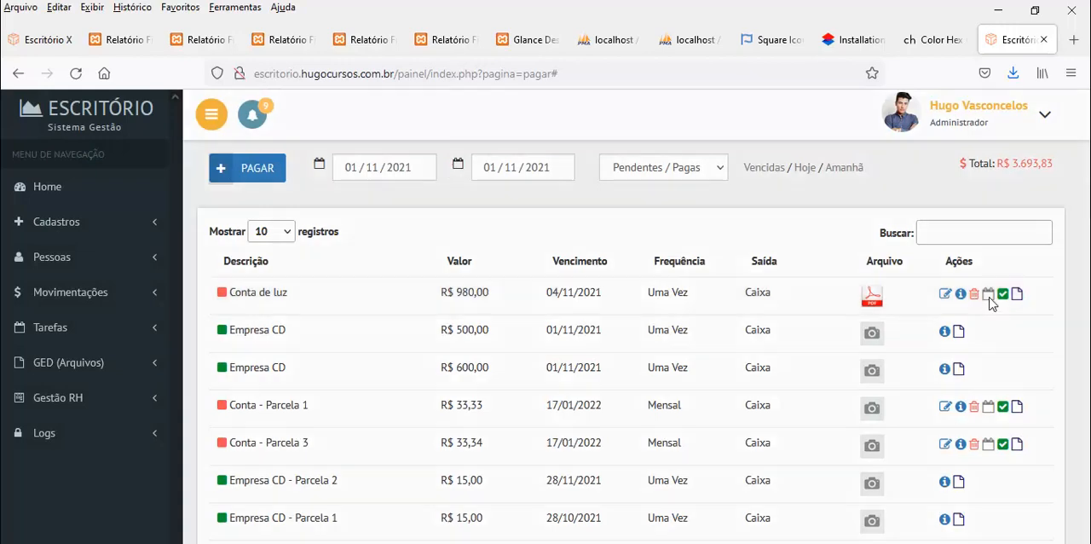
{"action": "left_click", "coordinate": [448, 223]}
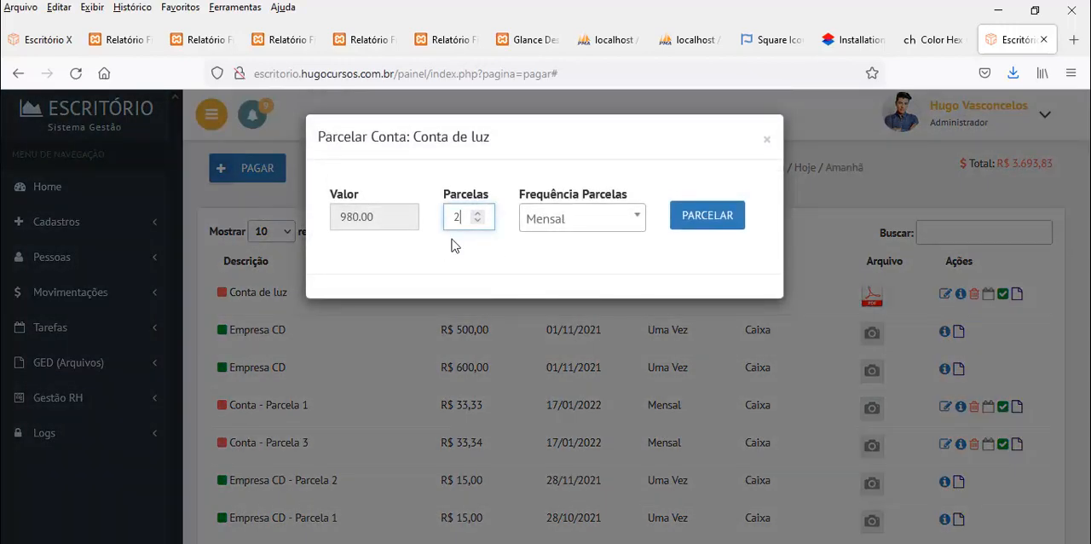
{"action": "left_click", "coordinate": [622, 226]}
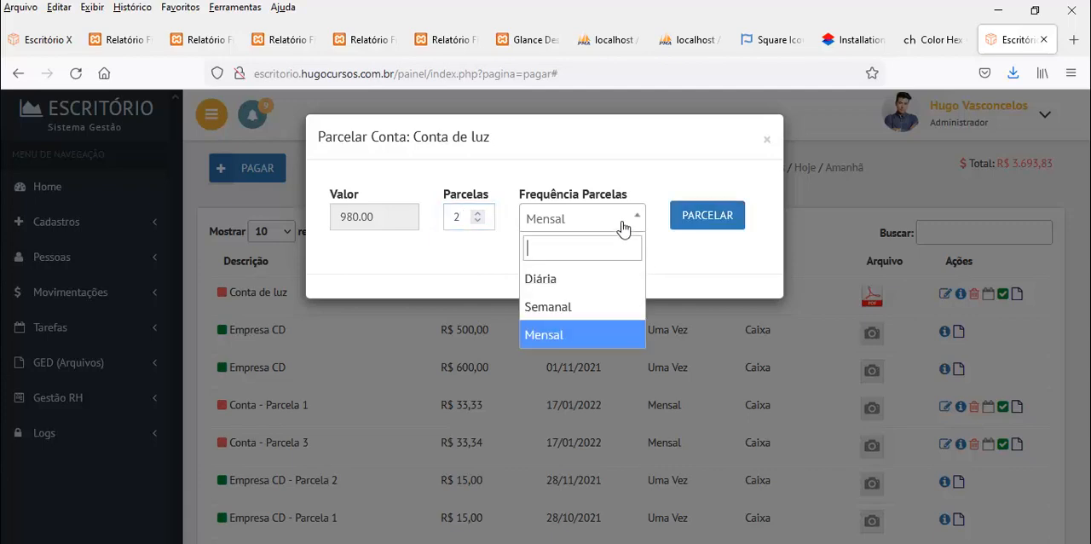
{"action": "left_click", "coordinate": [622, 225]}
{"action": "left_click", "coordinate": [713, 221]}
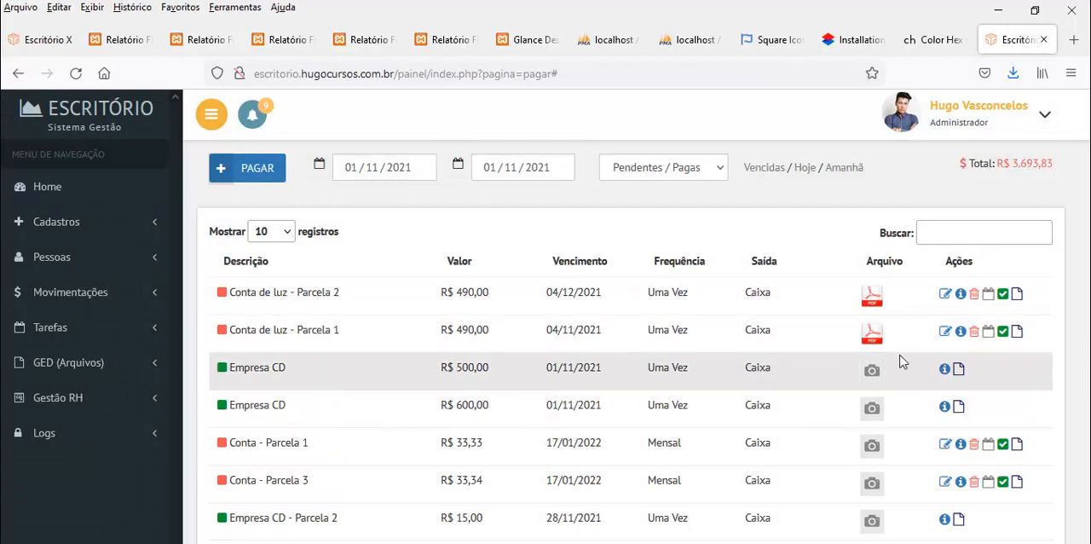
Settle Conta de luz - Parcela 2 partially with a value of 400 from Caixa (Movimento)
{"action": "left_click", "coordinate": [1002, 293]}
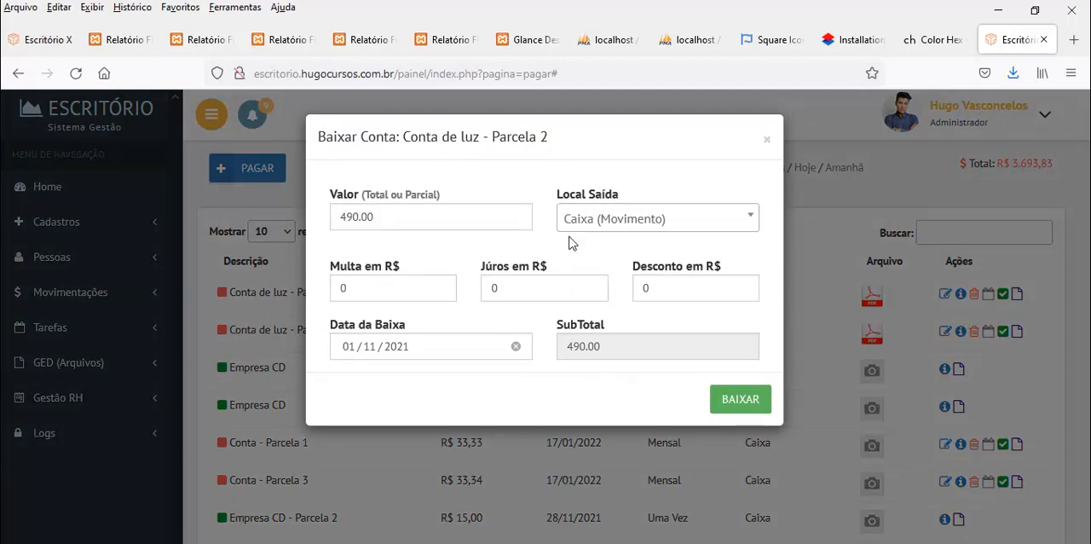
{"action": "double_click", "coordinate": [397, 220]}
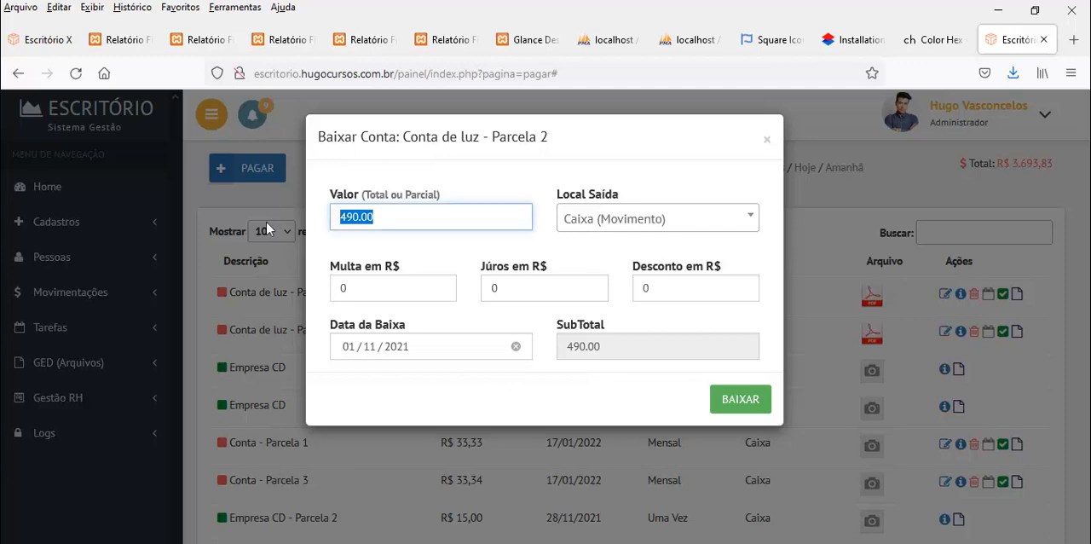
{"action": "type", "text": "400"}
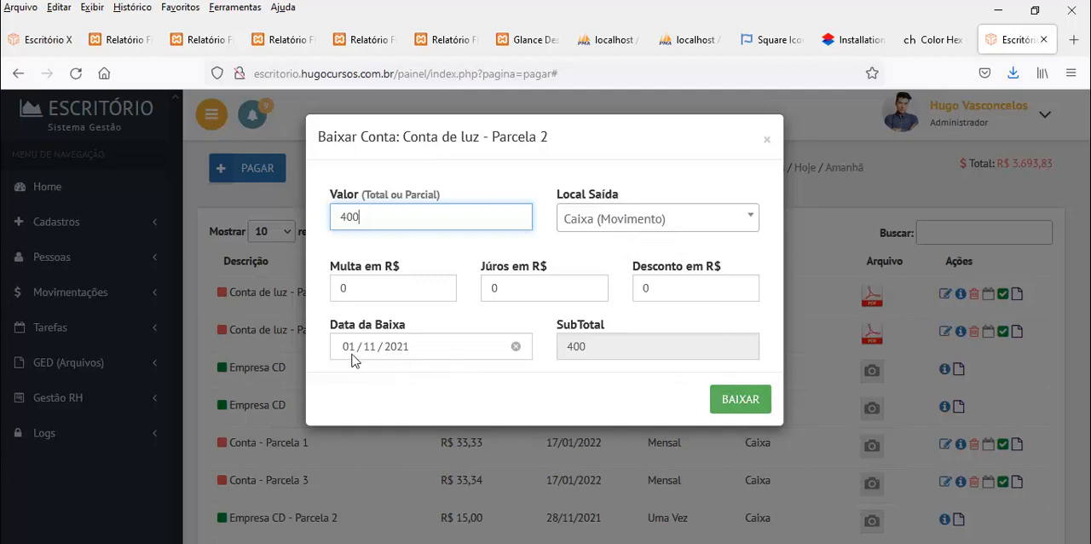
{"action": "left_click", "coordinate": [739, 399]}
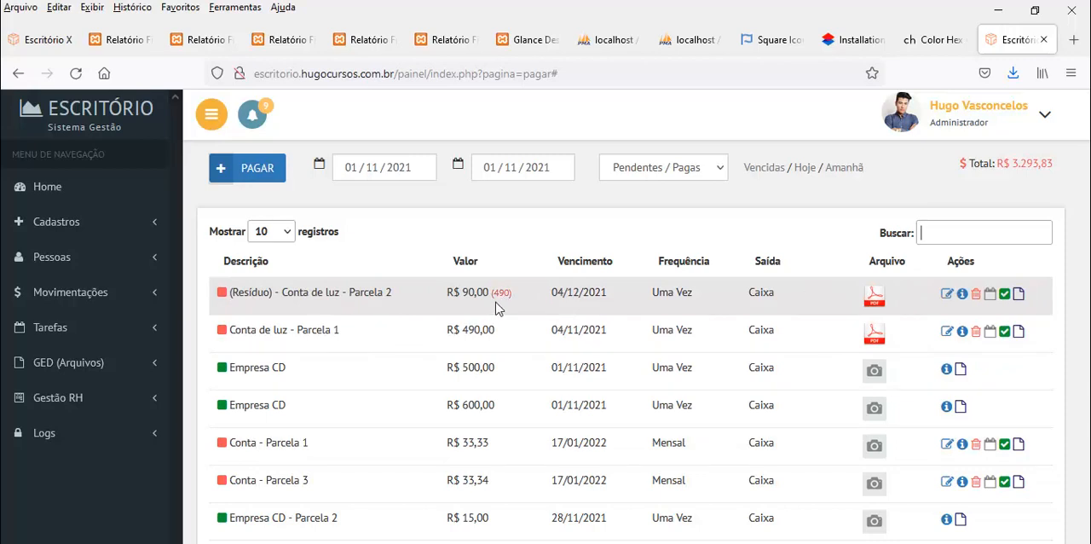
View the details of the (Resíduo) - Conta de luz - Parcela 2 record and highlight its residual value in the list
{"action": "left_click_drag", "start_coordinate": [479, 293], "coordinate": [462, 293]}
{"action": "left_click", "coordinate": [962, 295]}
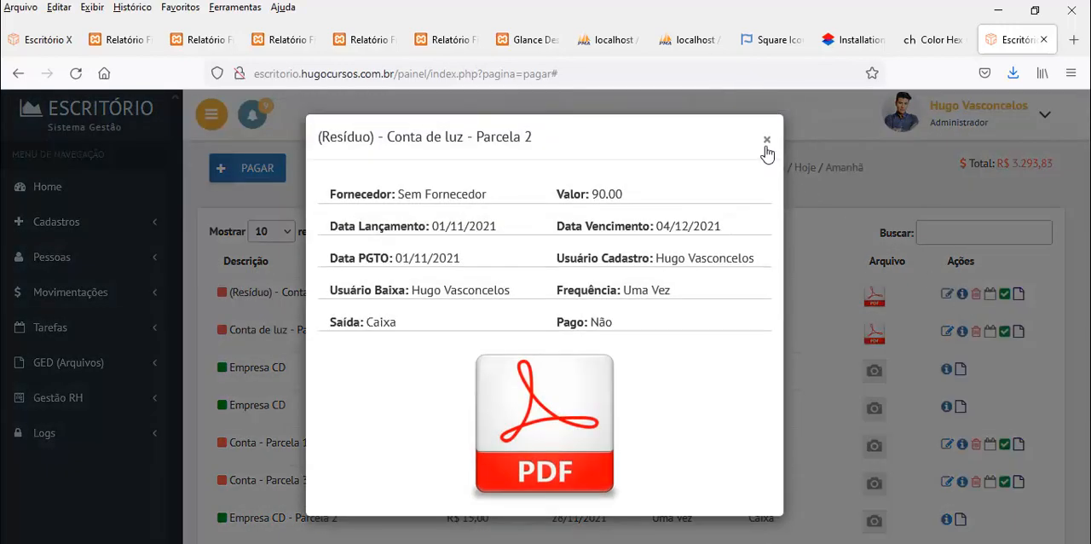
{"action": "left_click", "coordinate": [767, 140]}
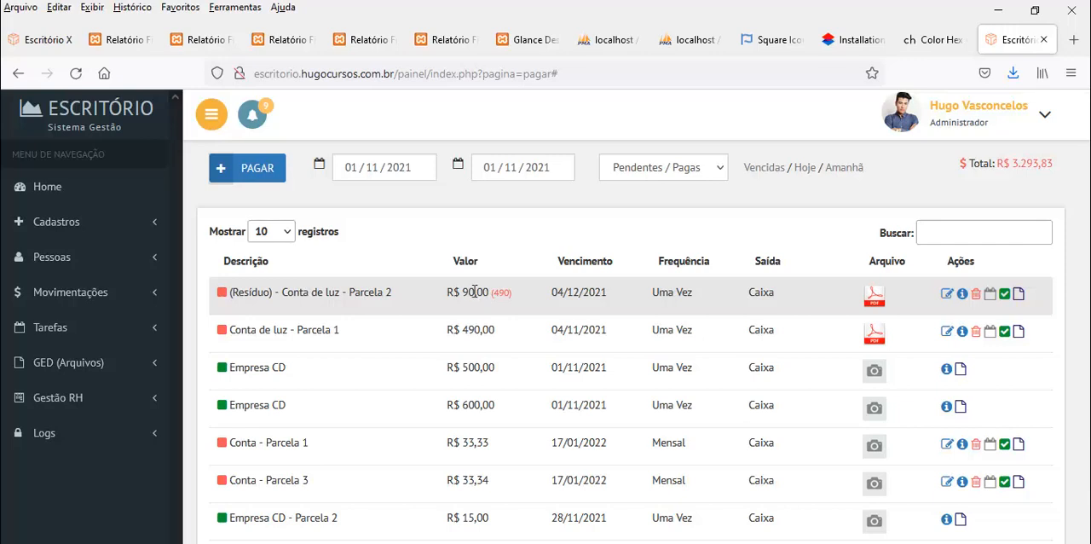
{"action": "left_click_drag", "start_coordinate": [462, 292], "coordinate": [486, 291]}
{"action": "double_click", "coordinate": [485, 292]}
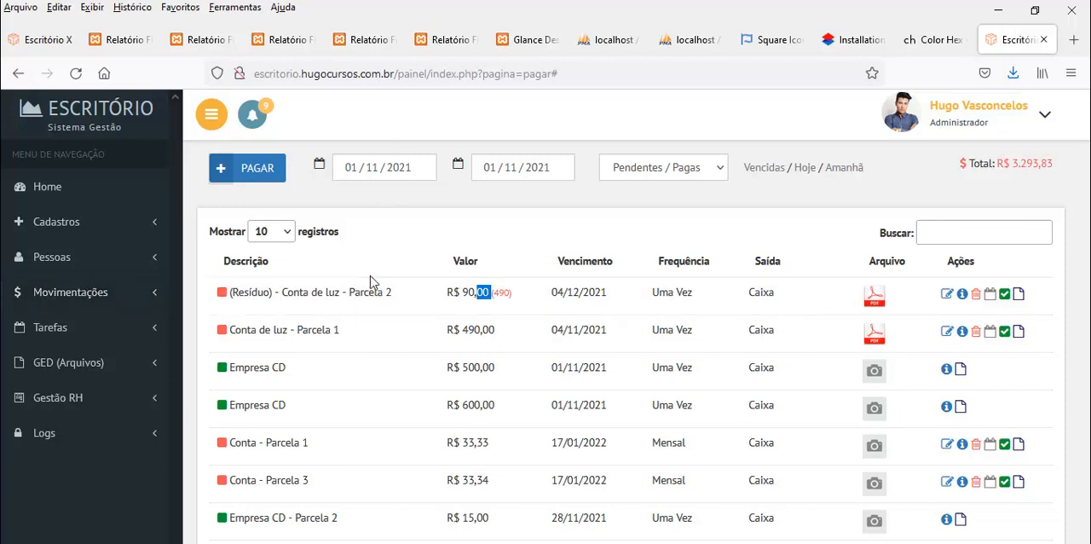
Open financeiro.hugocursos.com.br in a new browser tab
{"action": "left_click", "coordinate": [1074, 41]}
{"action": "type", "text": "g"}
{"action": "key", "text": "BackSpace"}
{"action": "key", "text": "BackSpace"}
{"action": "type", "text": "f"}
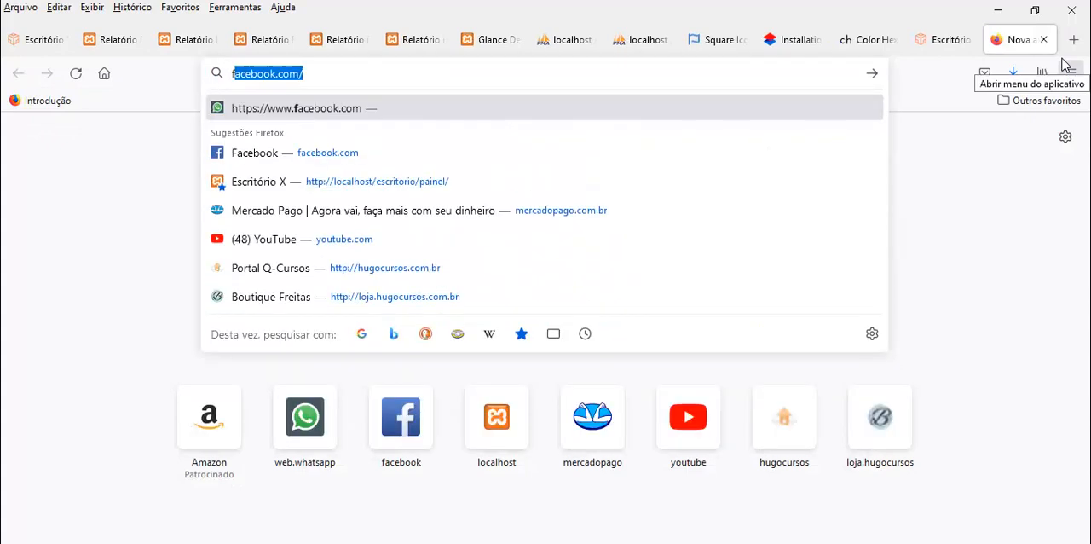
{"action": "type", "text": "inanceiro.hugocursos"}
{"action": "key", "text": "Return"}
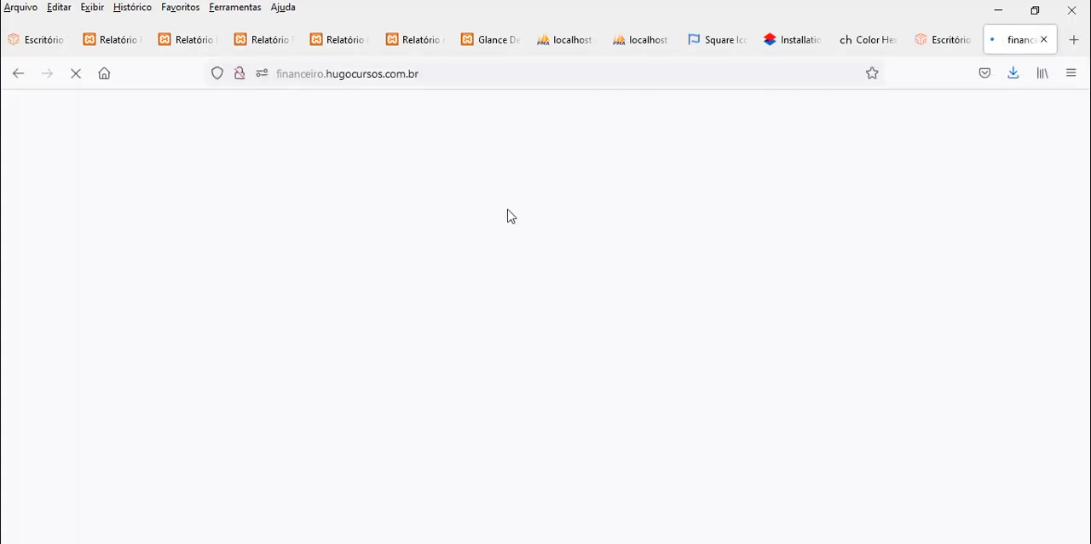
Log in to the financial system with the account's e-mail and password
{"action": "left_click", "coordinate": [466, 411]}
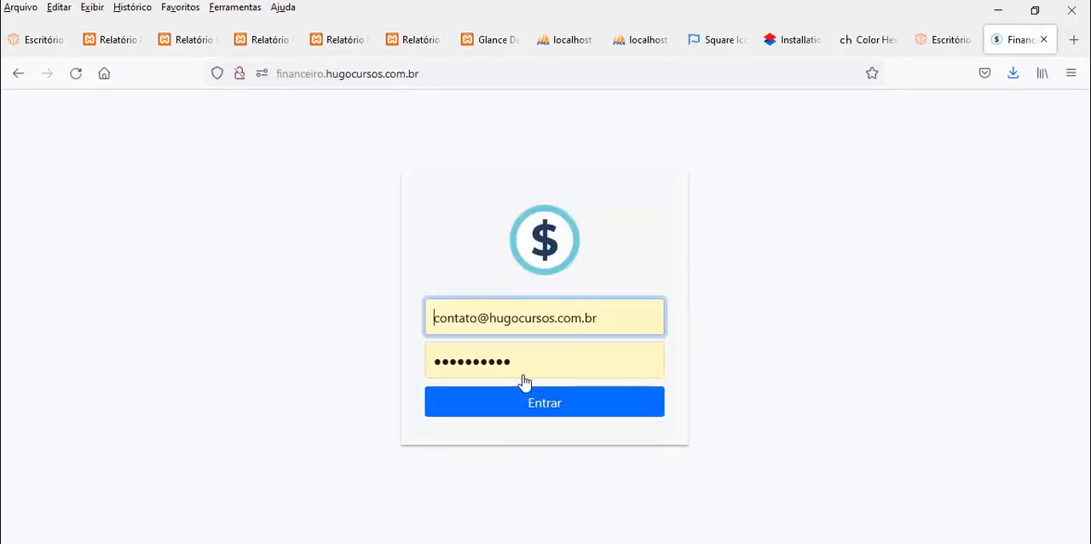
{"action": "double_click", "coordinate": [507, 320]}
{"action": "left_click", "coordinate": [508, 321]}
{"action": "key", "text": "Escape"}
{"action": "left_click_drag", "start_coordinate": [574, 356], "coordinate": [351, 370]}
{"action": "type", "text": "123"}
{"action": "key", "text": "Return"}
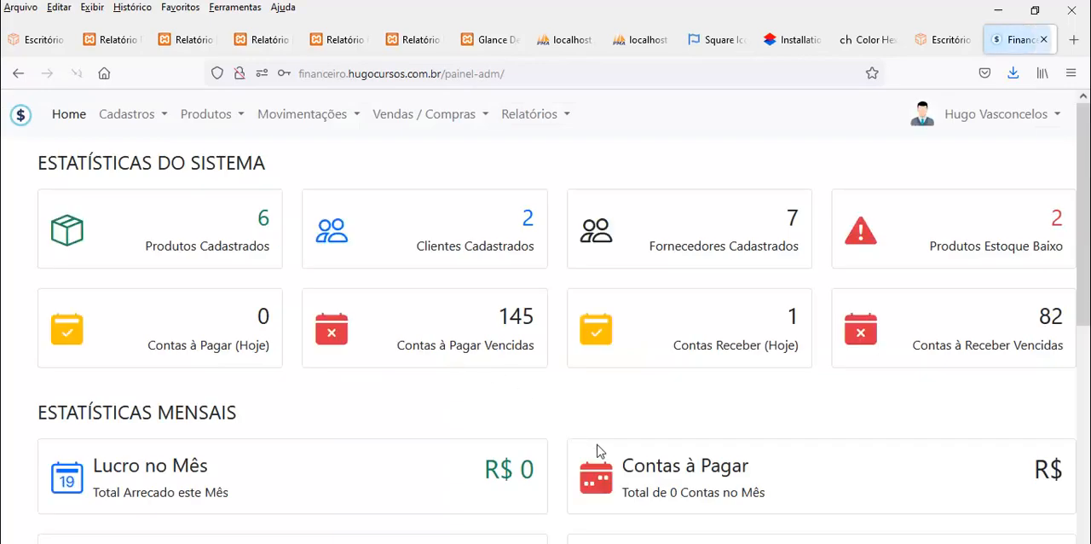
Open the accounts payable page of the financial system, view the form for a new account and close it
{"action": "left_click", "coordinate": [351, 118]}
{"action": "left_click", "coordinate": [389, 201]}
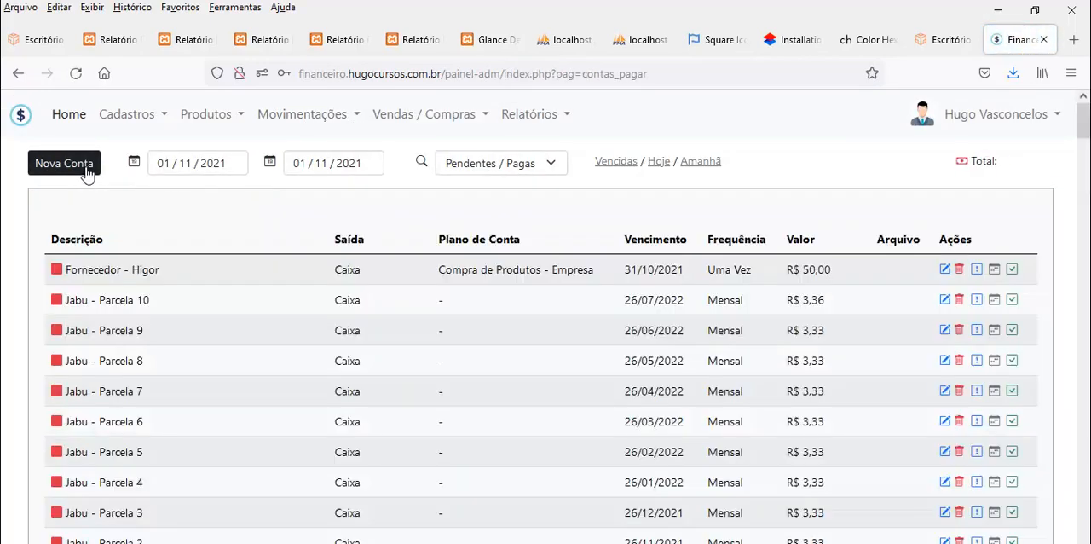
{"action": "left_click", "coordinate": [85, 169]}
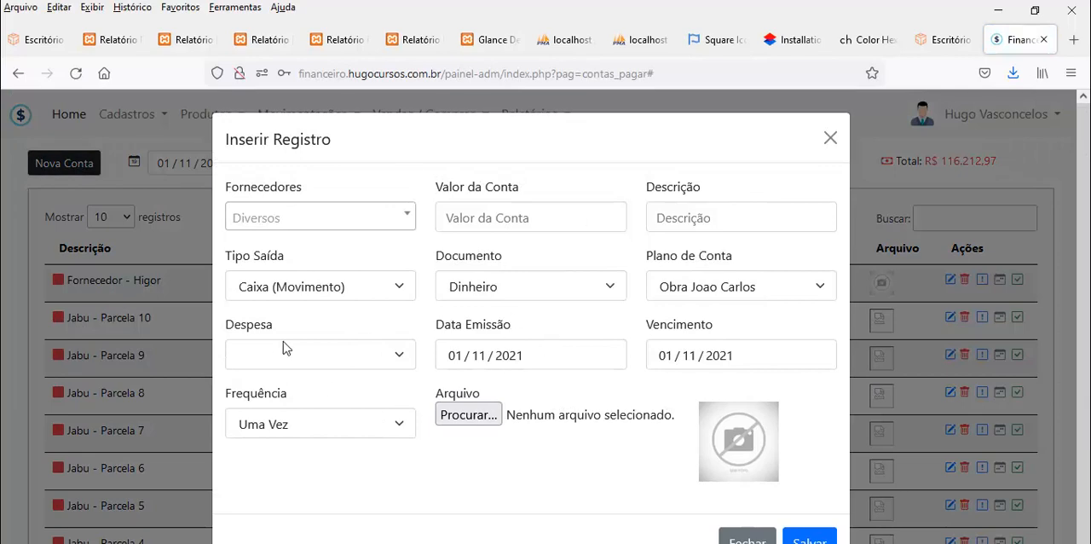
{"action": "left_click", "coordinate": [830, 137]}
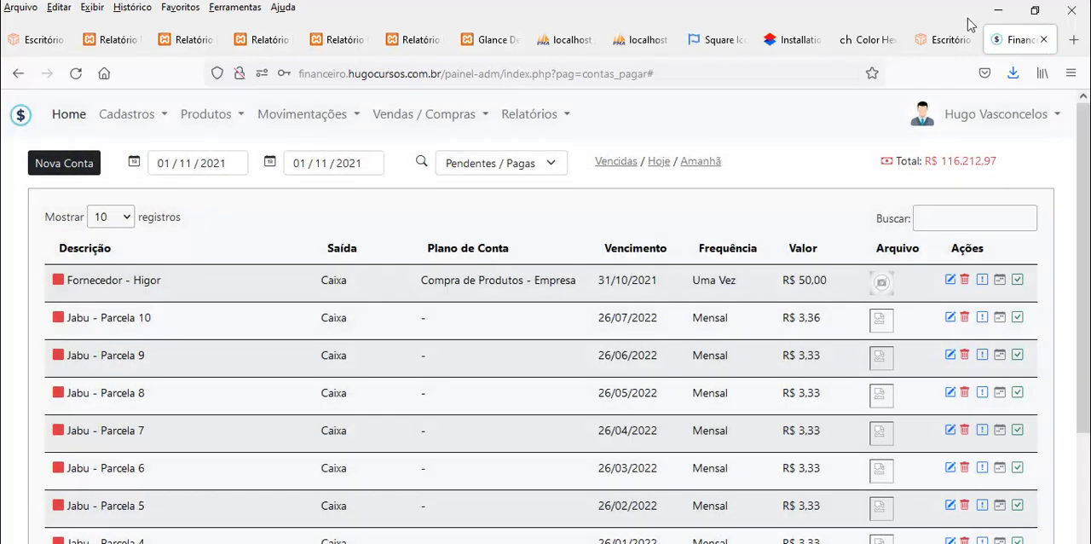
Compare the payables pages of the Escritório and financial systems, ending on the Escritório one
{"action": "left_click", "coordinate": [948, 39]}
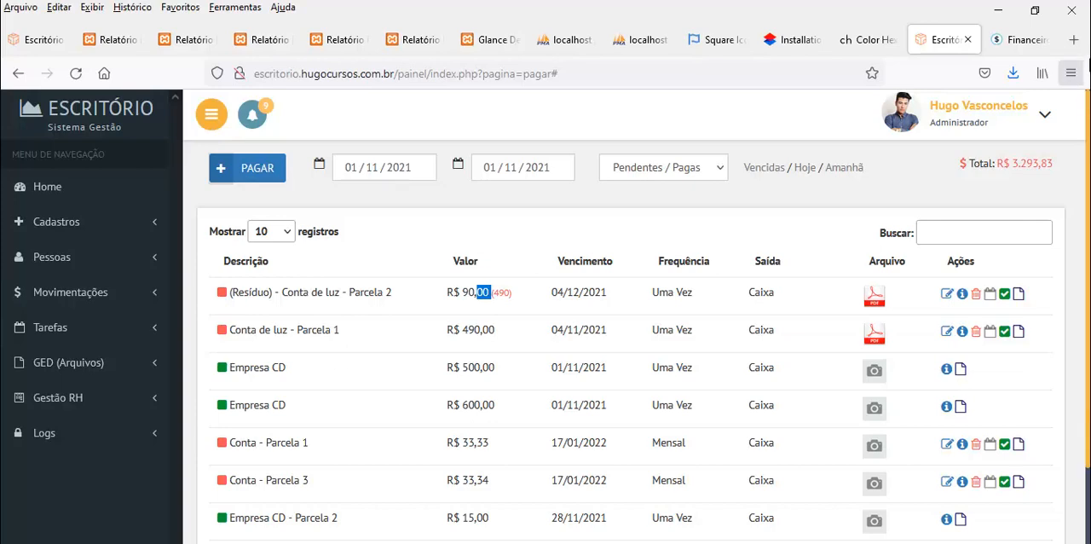
{"action": "left_click", "coordinate": [1022, 40]}
{"action": "left_click", "coordinate": [935, 42]}
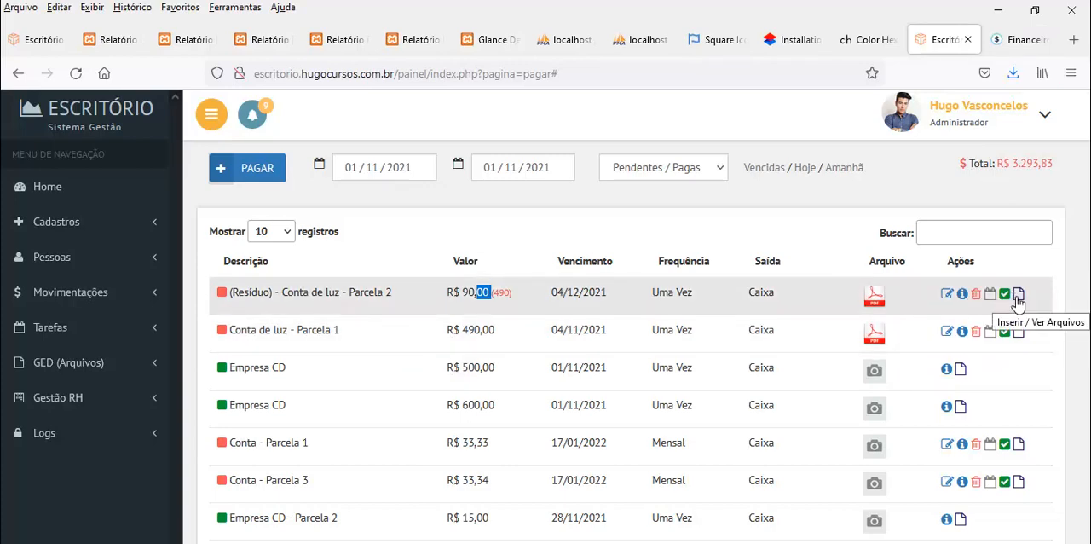
Insert pdfteste.pdf with the name "Fasfas" into the files of (Resíduo) - Conta de luz - Parcela 2 and close the file manager
{"action": "left_click", "coordinate": [1018, 295]}
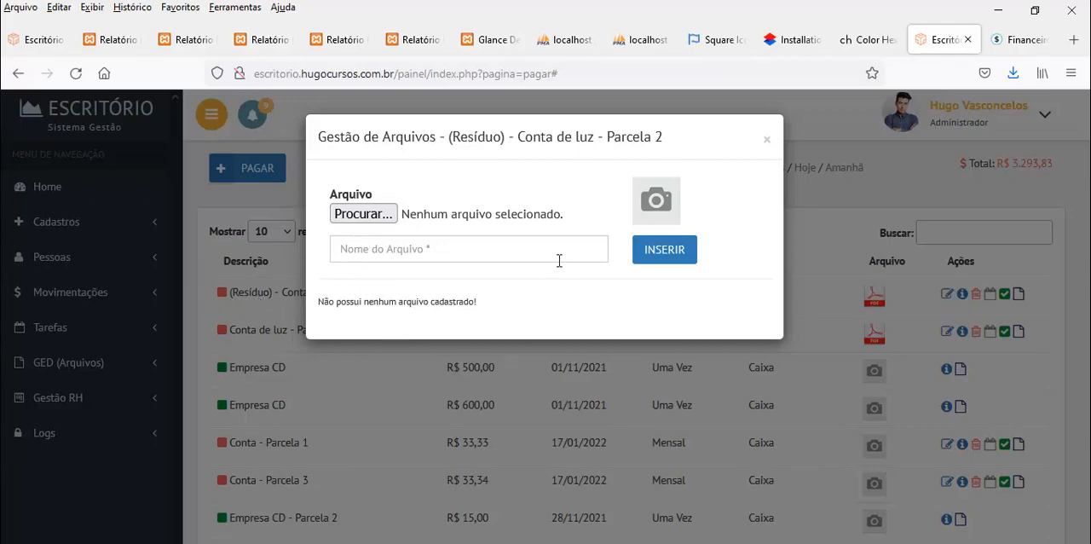
{"action": "left_click", "coordinate": [368, 220]}
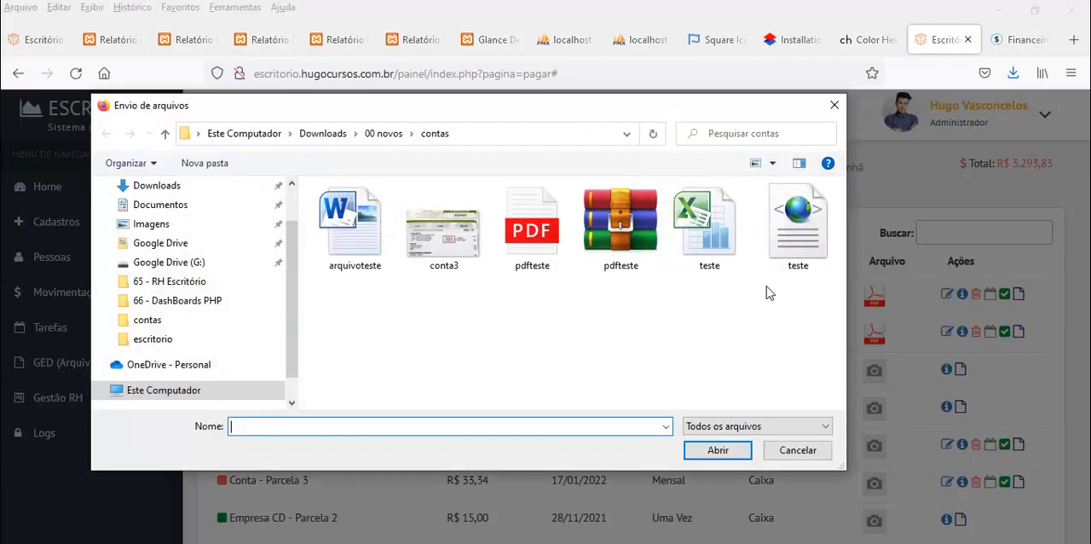
{"action": "double_click", "coordinate": [531, 228]}
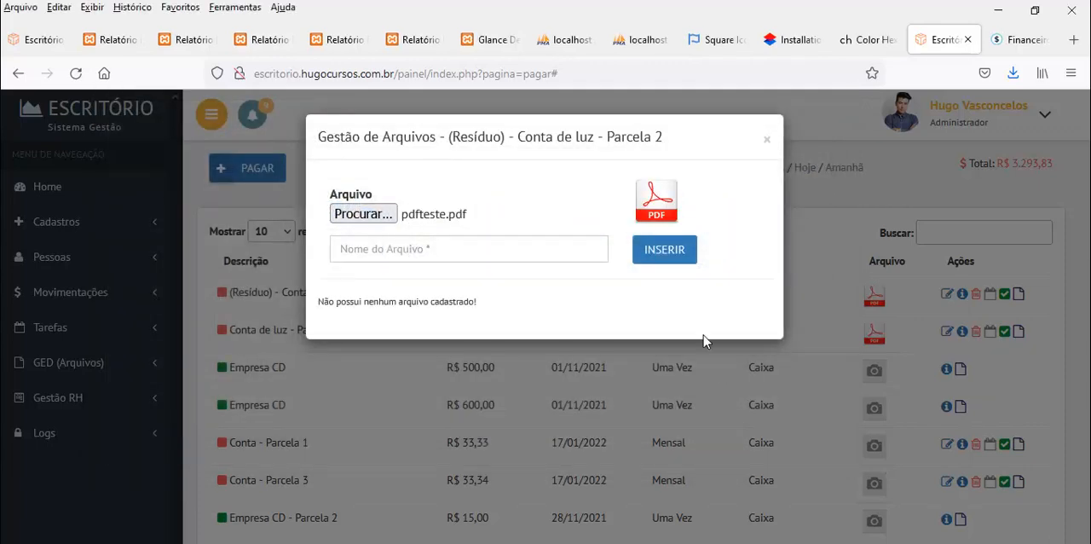
{"action": "left_click", "coordinate": [660, 261]}
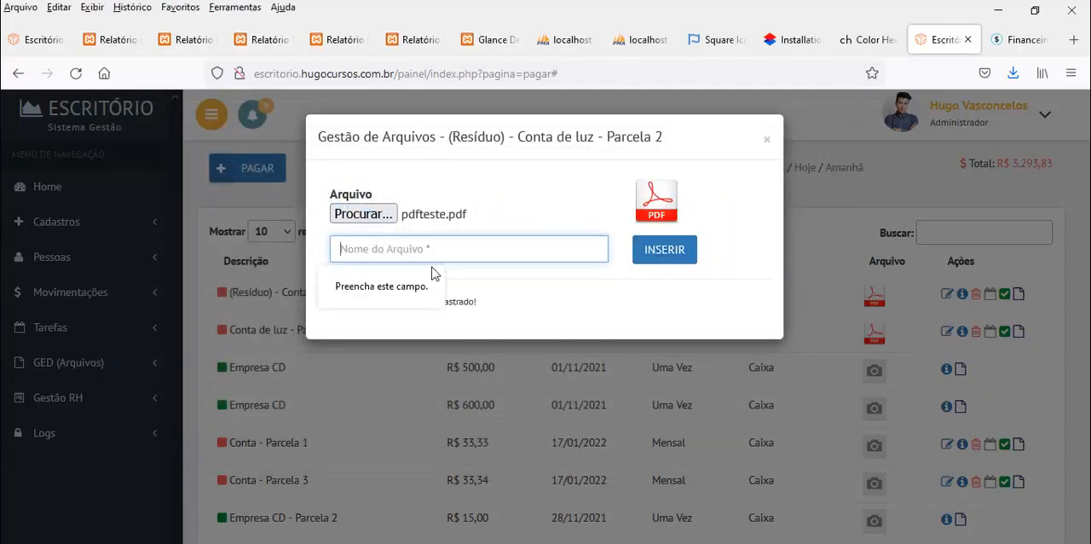
{"action": "type", "text": "Fasfas"}
{"action": "left_click", "coordinate": [672, 256]}
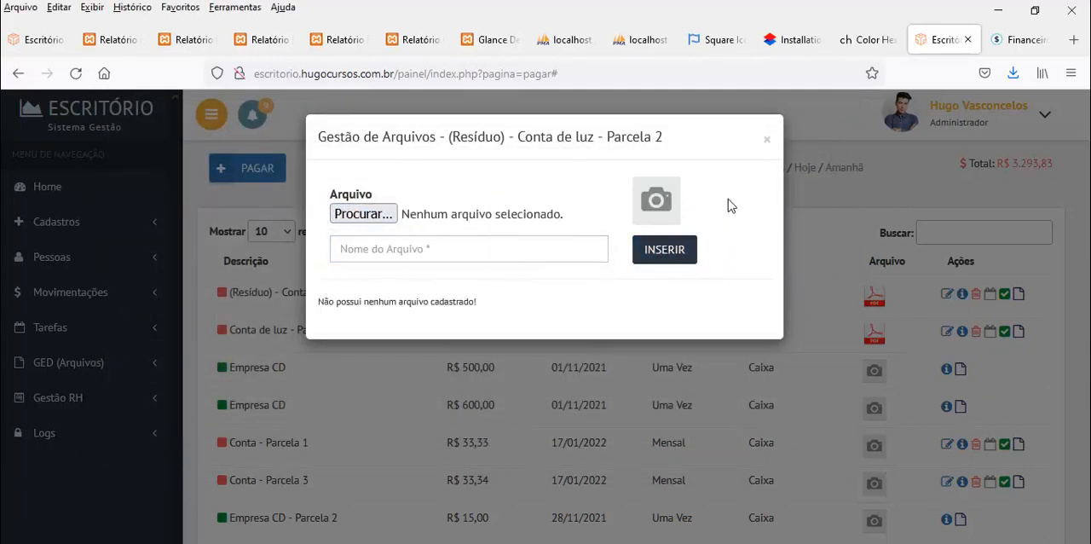
{"action": "left_click", "coordinate": [766, 140]}
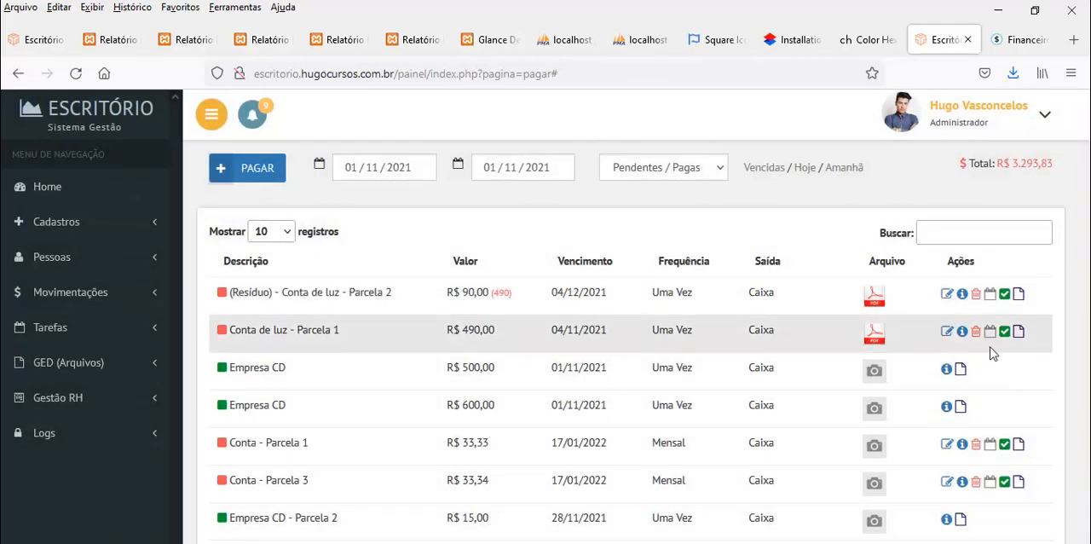
Settle Conta de luz - Parcela 1 for its full value from Caixa (Movimento), dated 01/11/2021
{"action": "left_click", "coordinate": [1004, 334]}
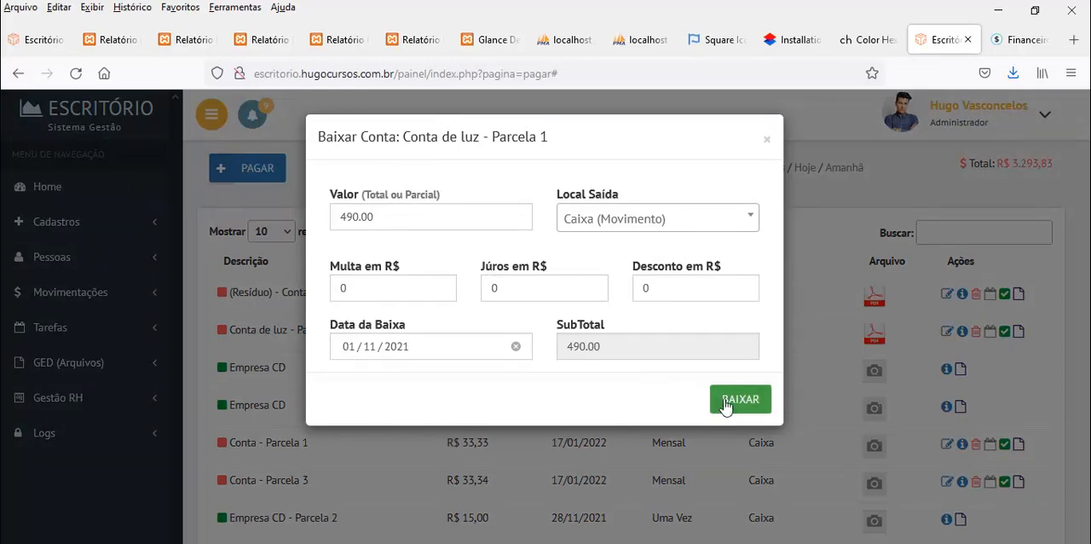
{"action": "left_click", "coordinate": [737, 402]}
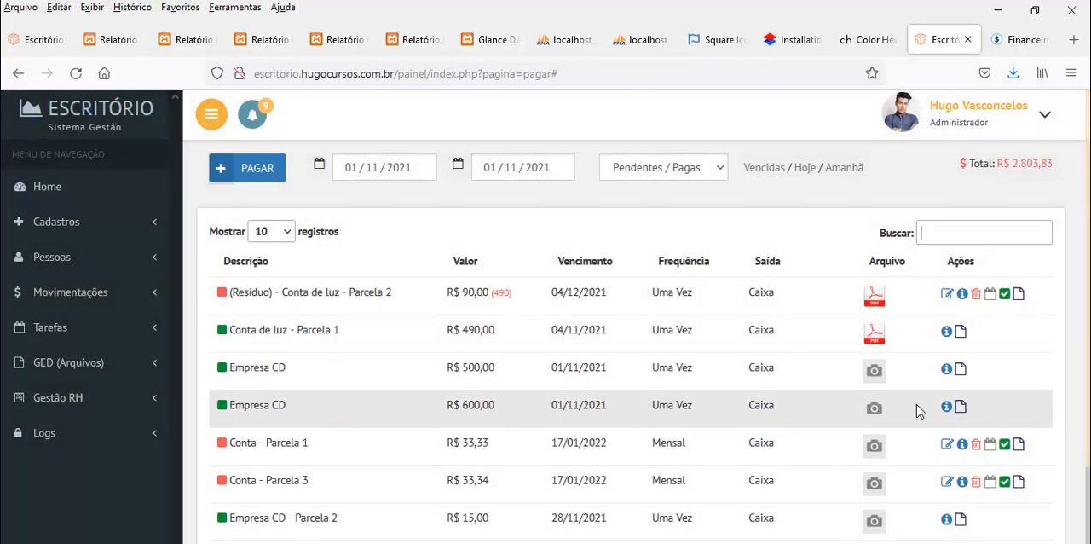
Start a new account payable with supplier Empresa CD and a value of 350, leaving the description blank
{"action": "left_click", "coordinate": [242, 169]}
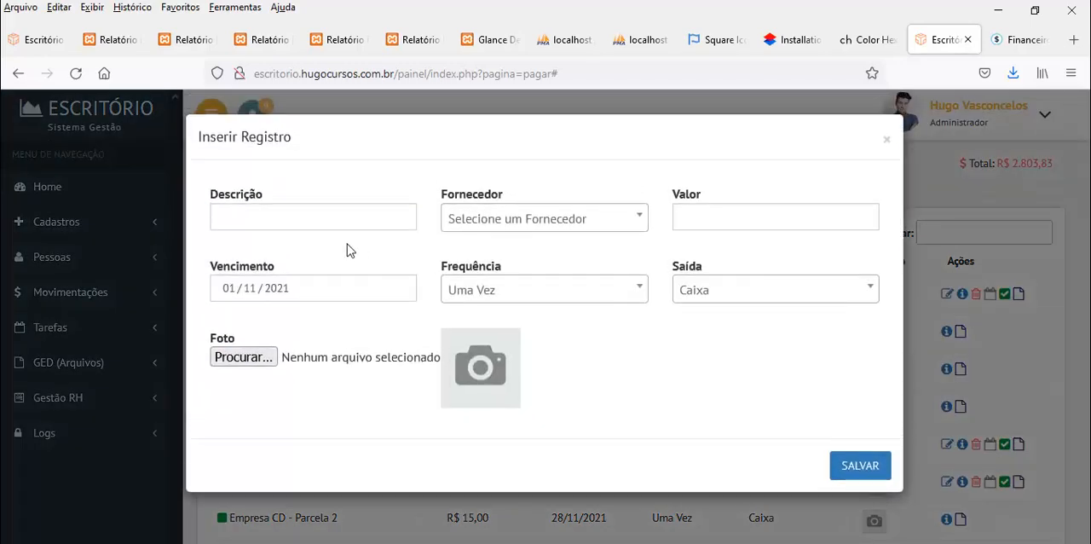
{"action": "left_click", "coordinate": [290, 218]}
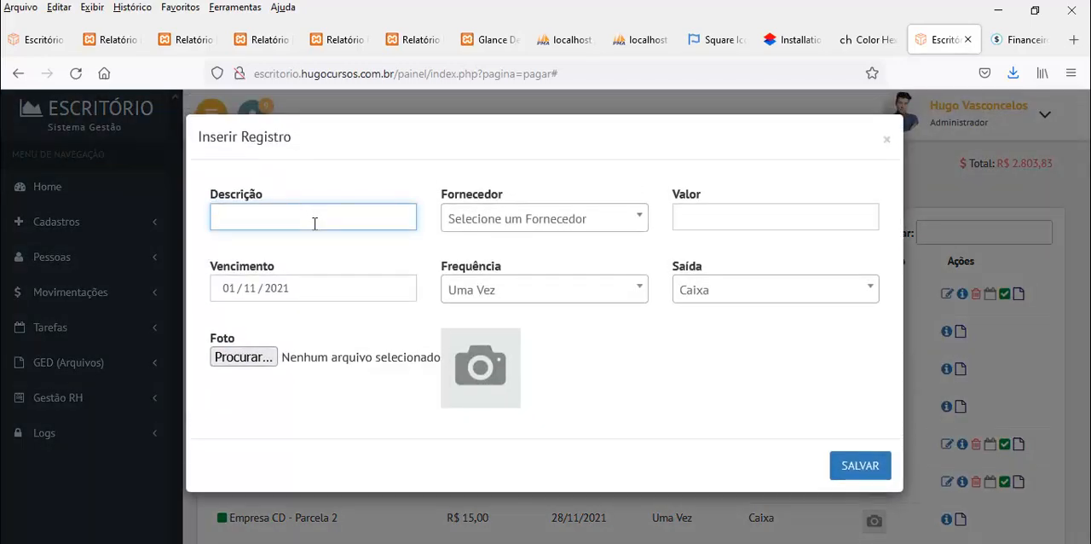
{"action": "left_click", "coordinate": [518, 227]}
{"action": "left_click", "coordinate": [511, 304]}
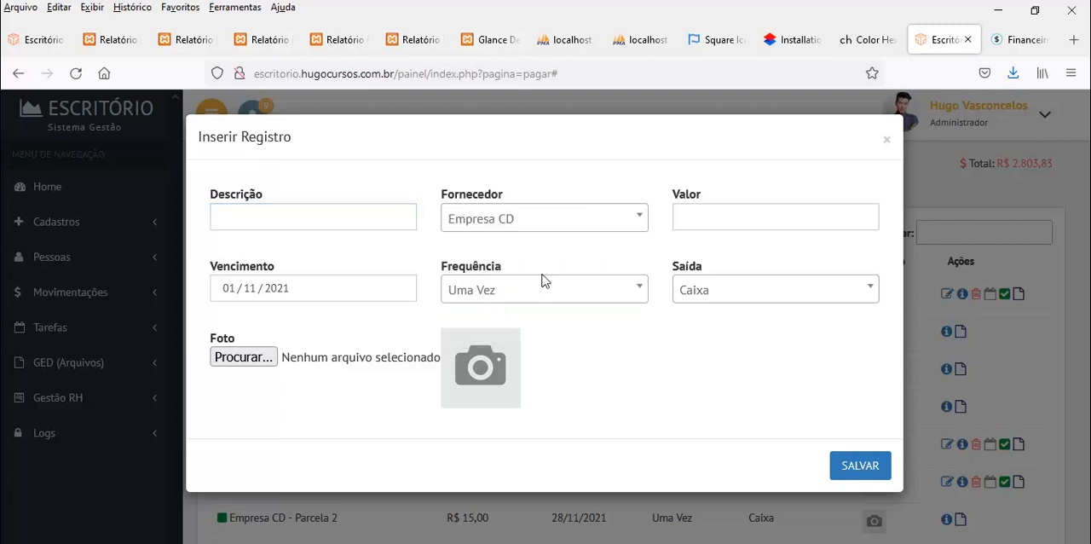
{"action": "left_click", "coordinate": [689, 232]}
{"action": "type", "text": "350"}
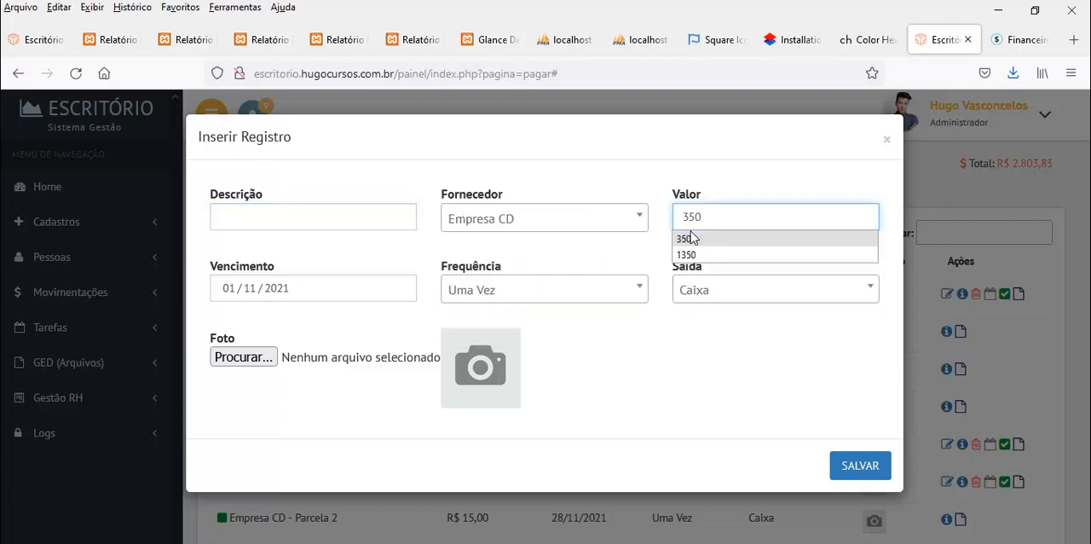
Set the new payable's frequency to Mensal and its outflow to Itaú, attach the conta3 image and save the record
{"action": "left_click", "coordinate": [591, 300]}
{"action": "left_click", "coordinate": [485, 432]}
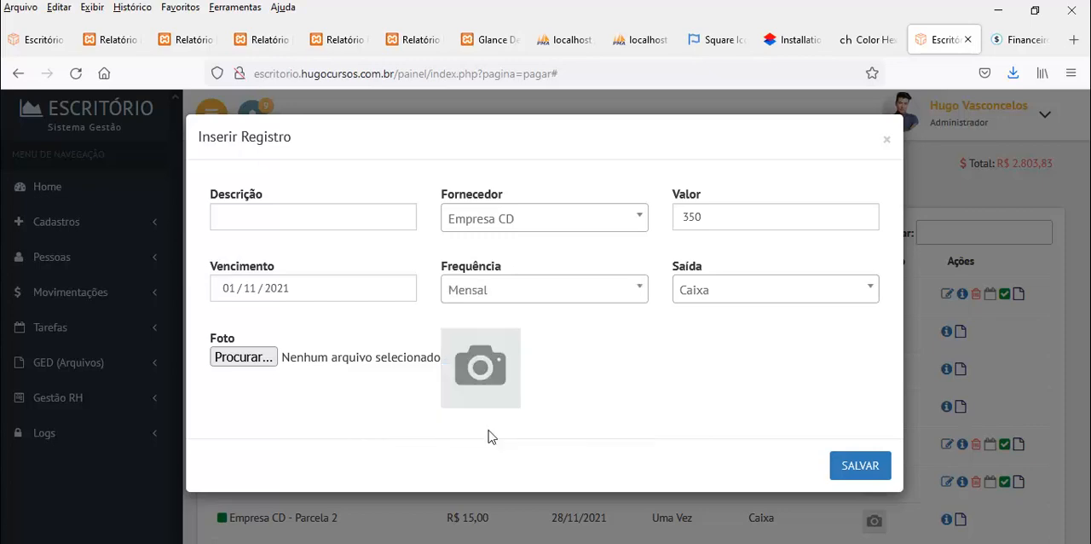
{"action": "left_click", "coordinate": [714, 298]}
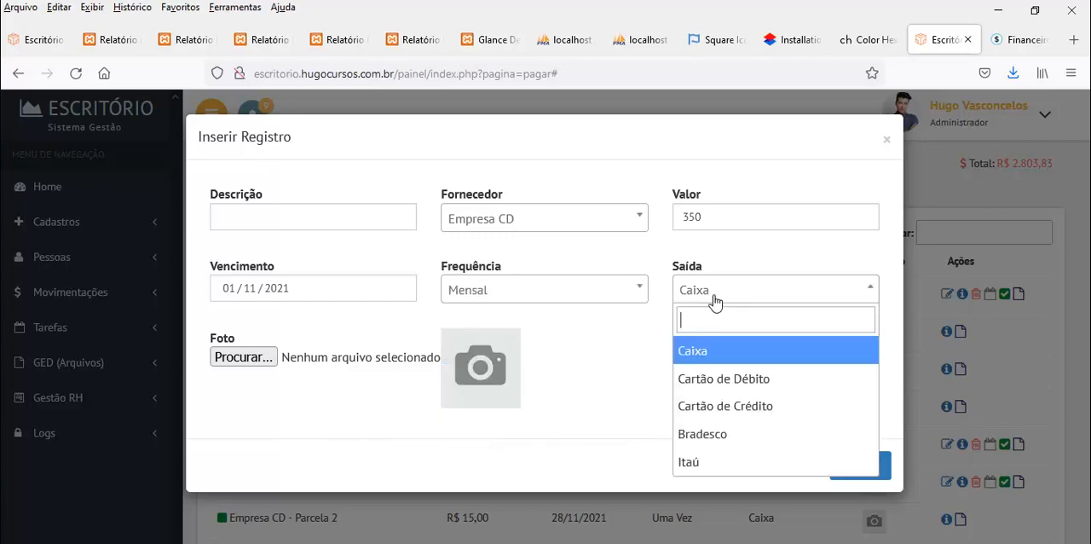
{"action": "left_click", "coordinate": [711, 459]}
{"action": "left_click", "coordinate": [360, 353]}
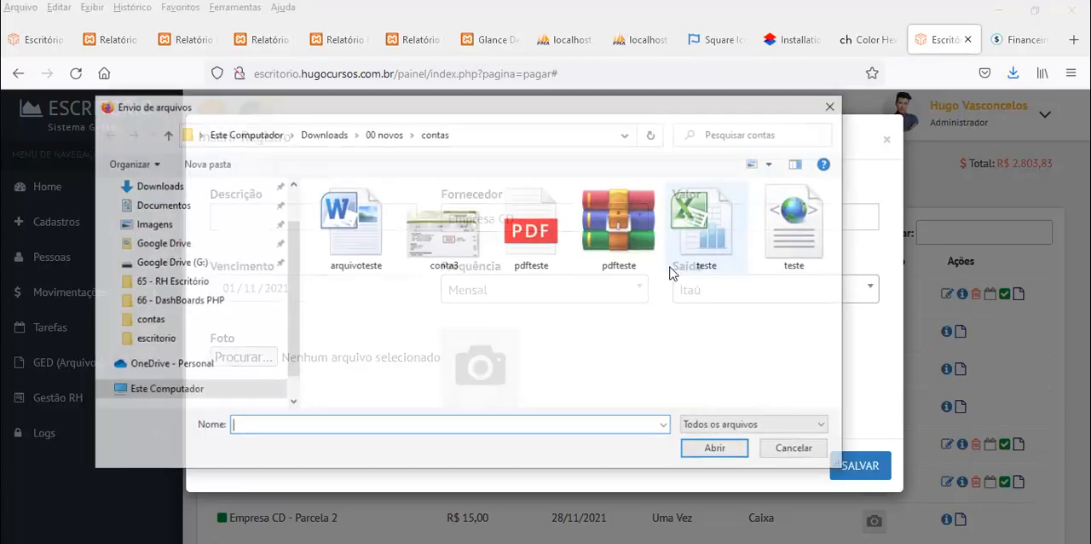
{"action": "double_click", "coordinate": [465, 260]}
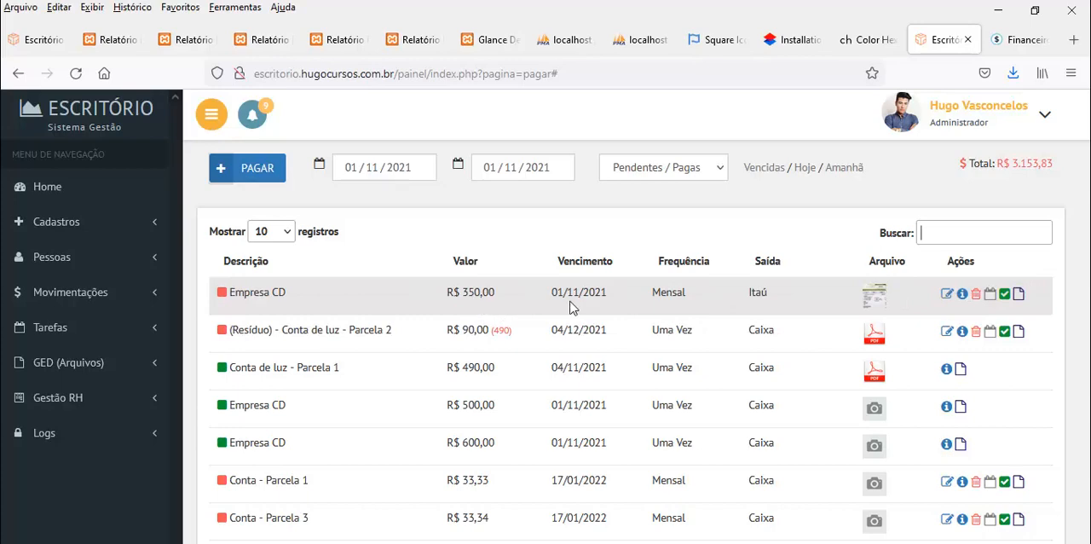
Settle the pending Empresa CD account for its full 350.00 from Itaú, dated 01/11/2021, and check the new recurring account's due date
{"action": "left_click", "coordinate": [1005, 295]}
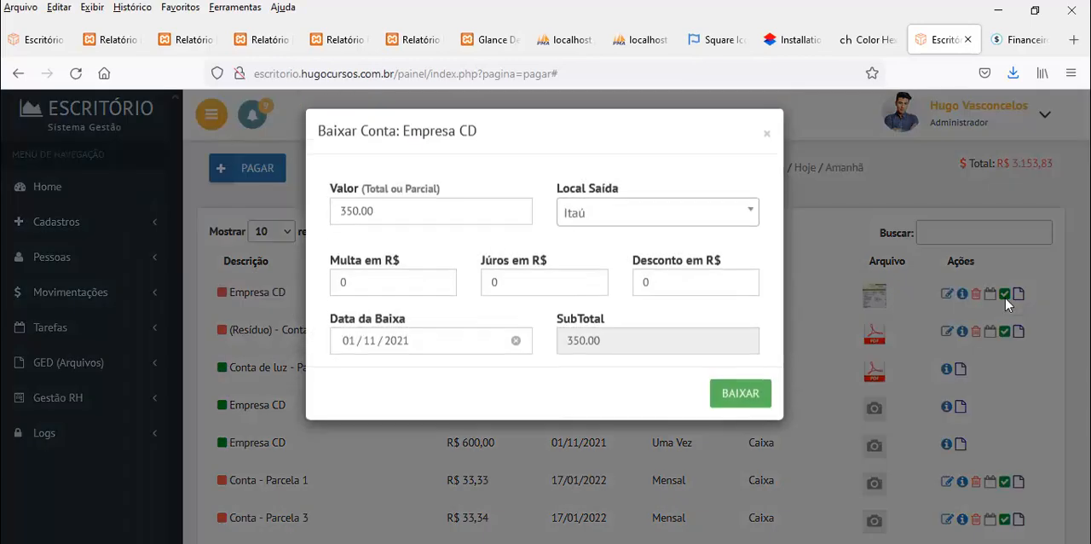
{"action": "left_click", "coordinate": [729, 401]}
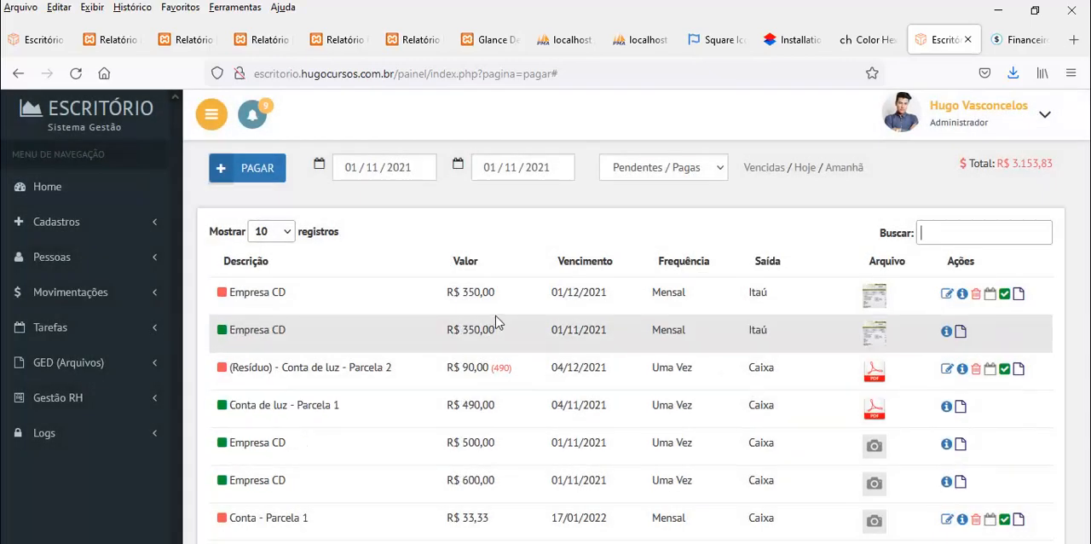
{"action": "left_click_drag", "start_coordinate": [552, 293], "coordinate": [583, 292]}
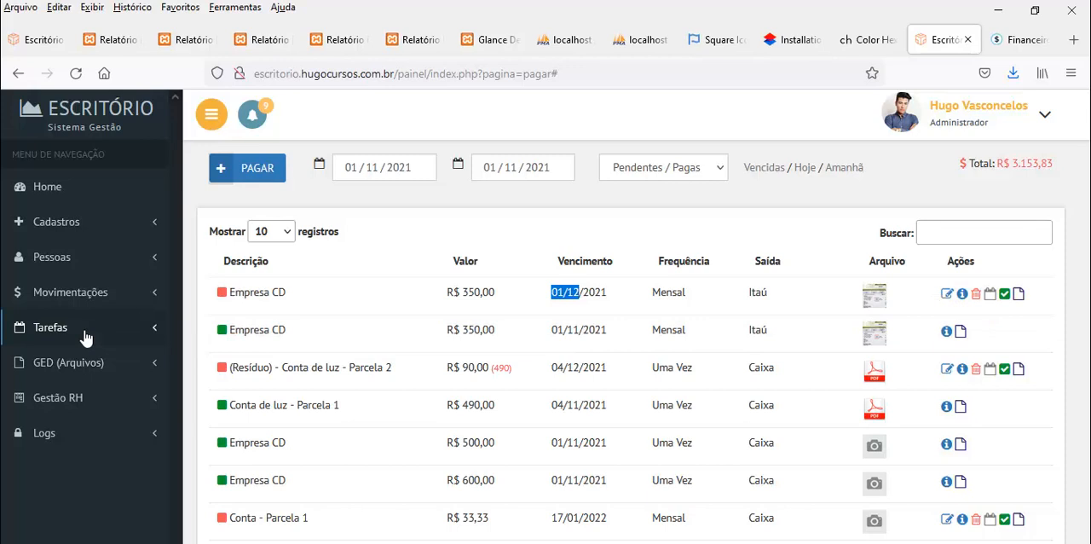
Open the accounts receivable page, view the client choices in the form for a new account and close the form
{"action": "left_click", "coordinate": [75, 295]}
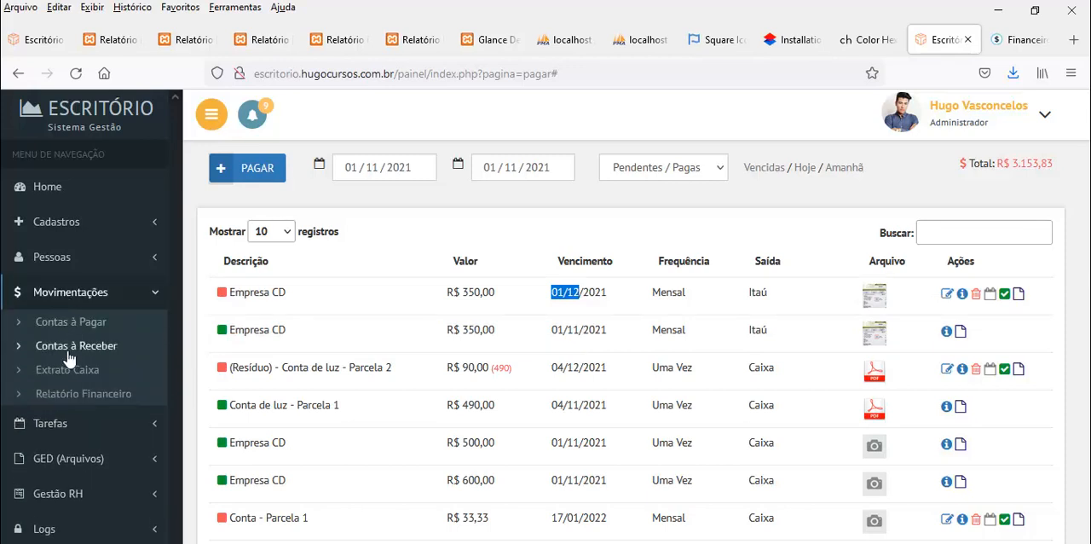
{"action": "left_click", "coordinate": [67, 347]}
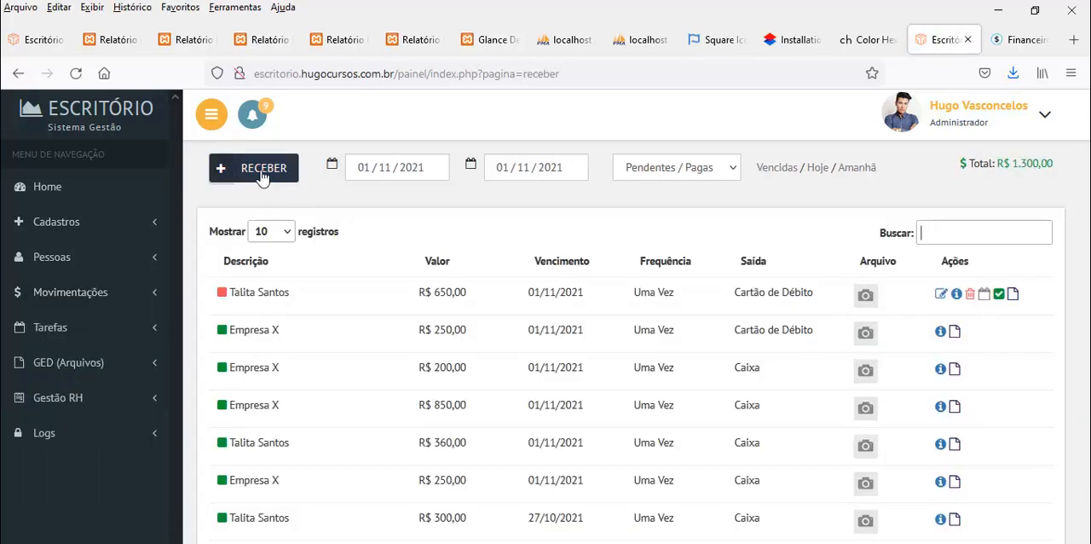
{"action": "left_click", "coordinate": [261, 171]}
{"action": "left_click", "coordinate": [506, 220]}
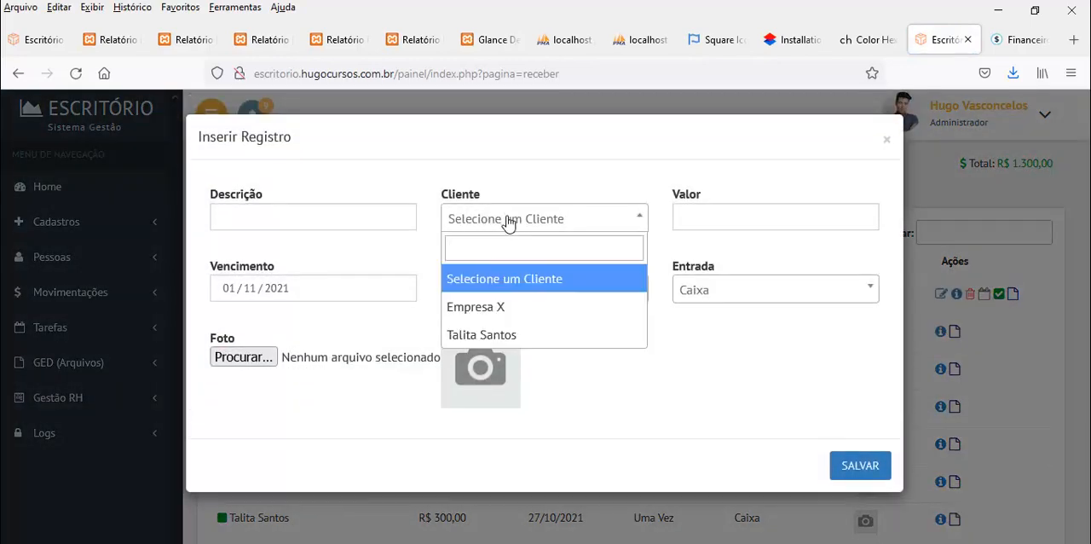
{"action": "left_click", "coordinate": [508, 219]}
{"action": "left_click", "coordinate": [887, 138]}
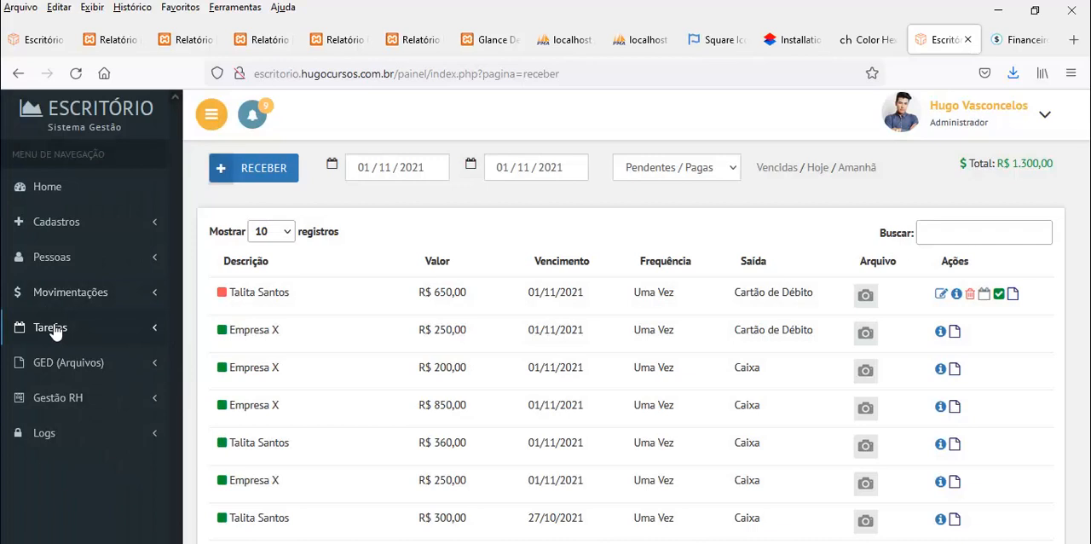
Open the cash statement and examine the value and running balance of the individual Caixa entries
{"action": "left_click", "coordinate": [61, 293]}
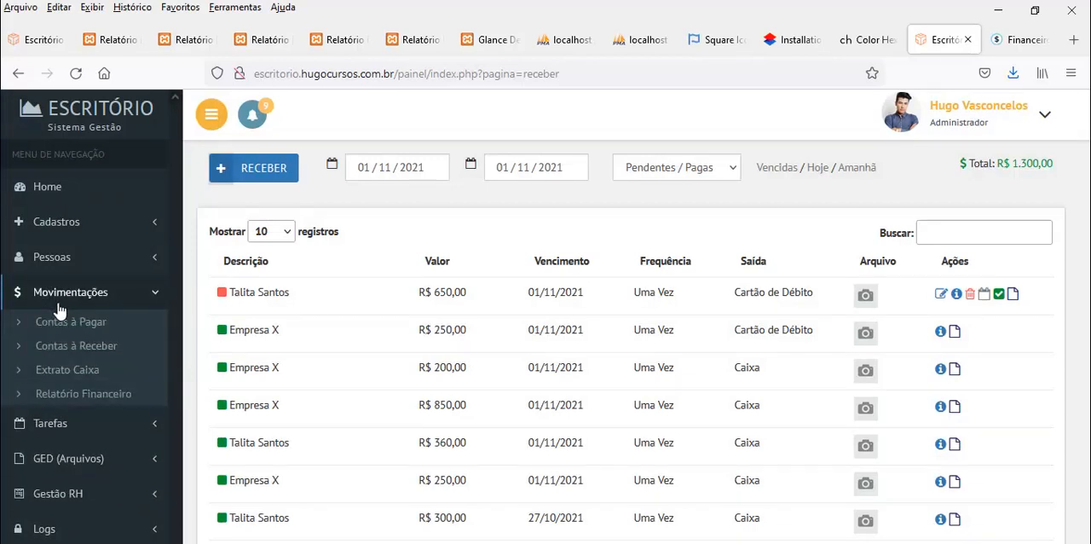
{"action": "left_click", "coordinate": [67, 372]}
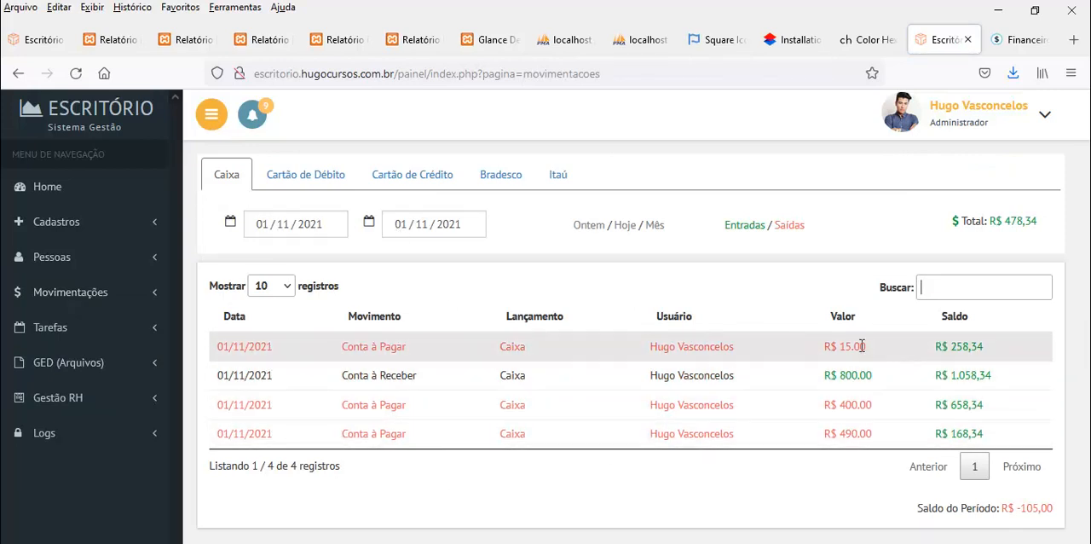
{"action": "left_click_drag", "start_coordinate": [847, 342], "coordinate": [861, 345]}
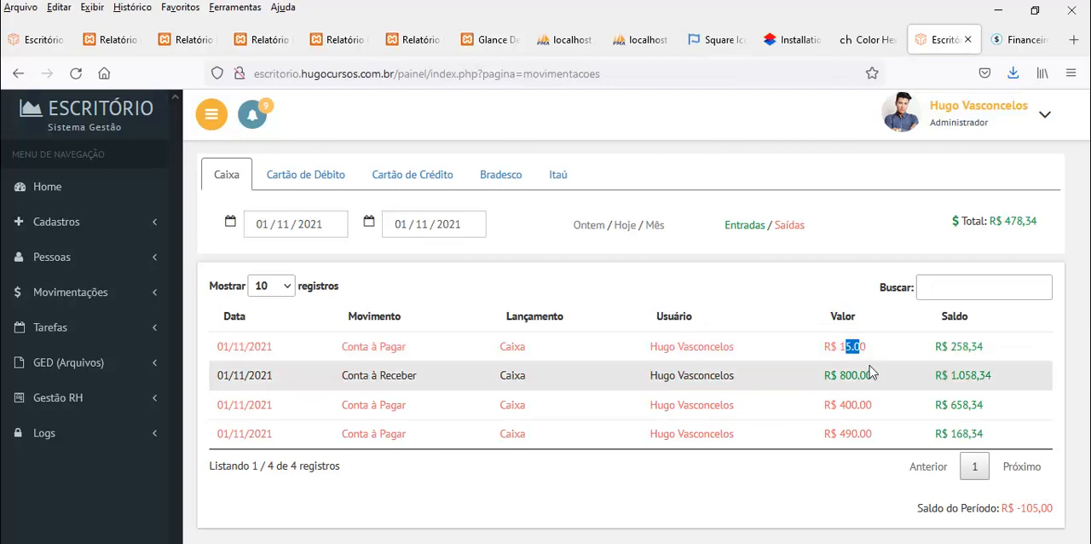
{"action": "left_click_drag", "start_coordinate": [949, 342], "coordinate": [1015, 354]}
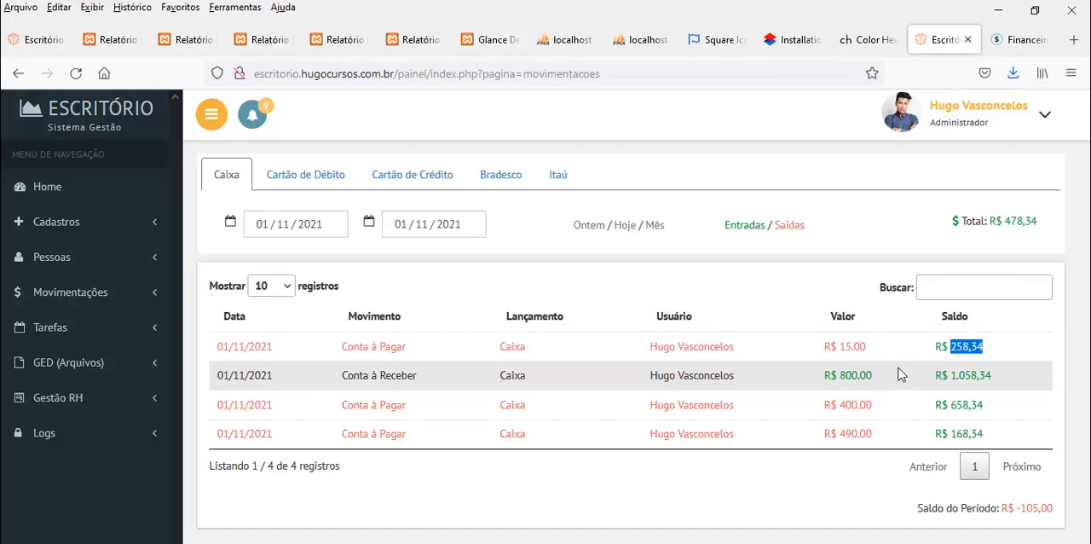
{"action": "double_click", "coordinate": [844, 379]}
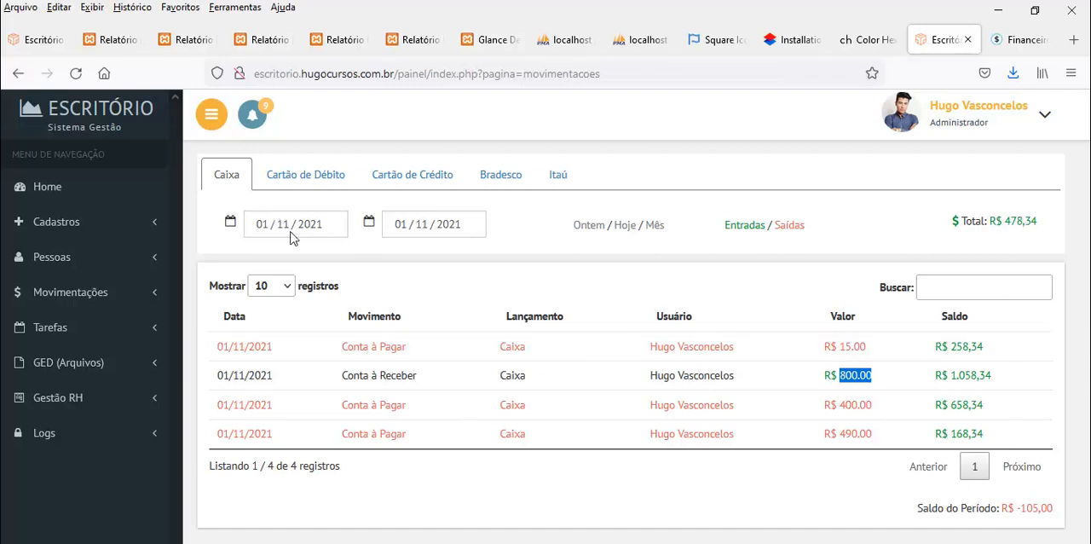
Compare the period balance of the Caixa statement with the entries' values and running balances
{"action": "left_click", "coordinate": [895, 414]}
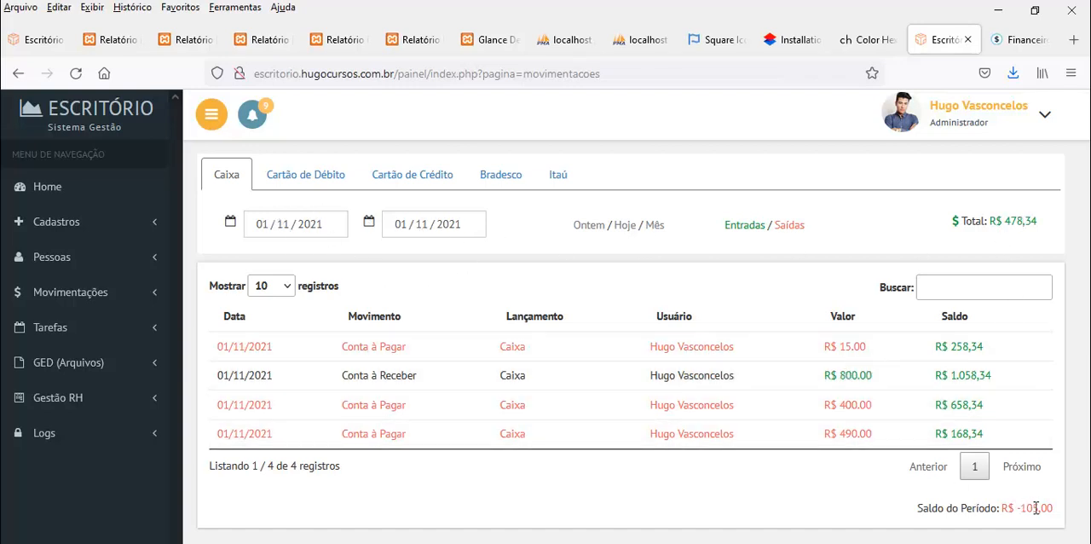
{"action": "left_click_drag", "start_coordinate": [1022, 507], "coordinate": [1053, 511]}
{"action": "left_click_drag", "start_coordinate": [922, 508], "coordinate": [996, 506]}
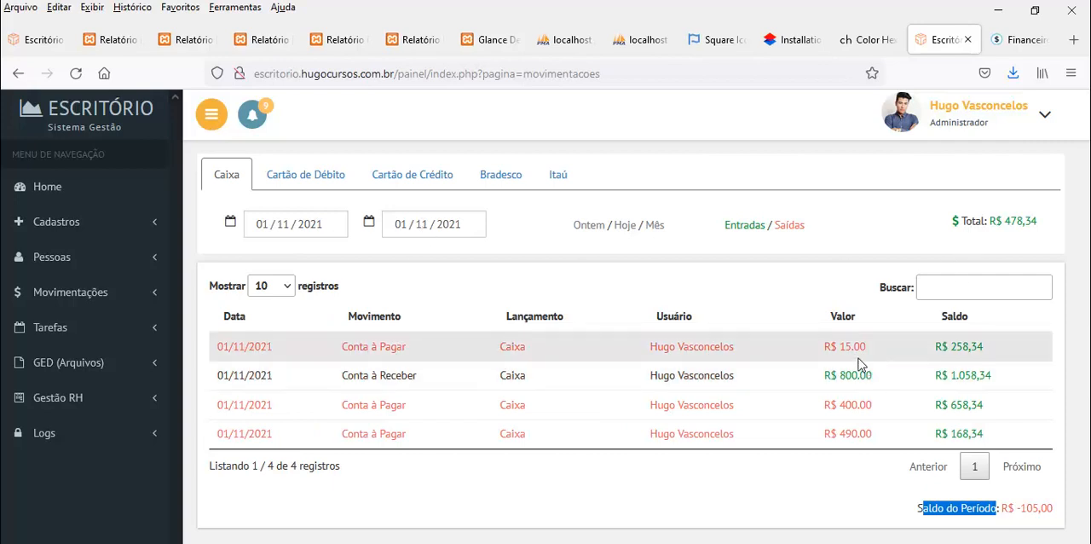
{"action": "left_click_drag", "start_coordinate": [846, 346], "coordinate": [852, 434]}
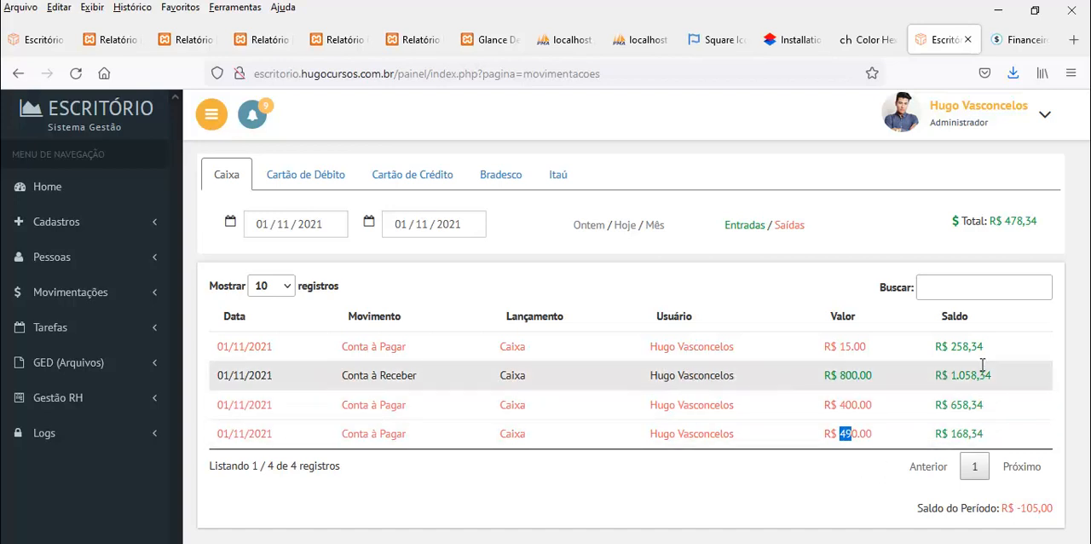
{"action": "left_click_drag", "start_coordinate": [950, 346], "coordinate": [961, 434]}
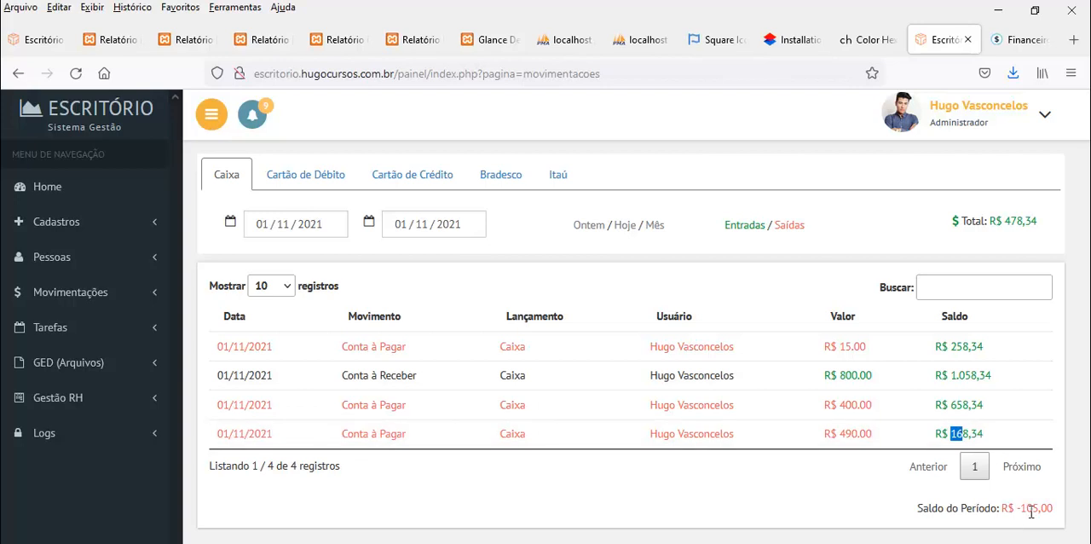
Filter the Caixa statement by Entradas and by Saídas in turn, ending on Saídas
{"action": "left_click", "coordinate": [741, 227]}
{"action": "left_click", "coordinate": [788, 227]}
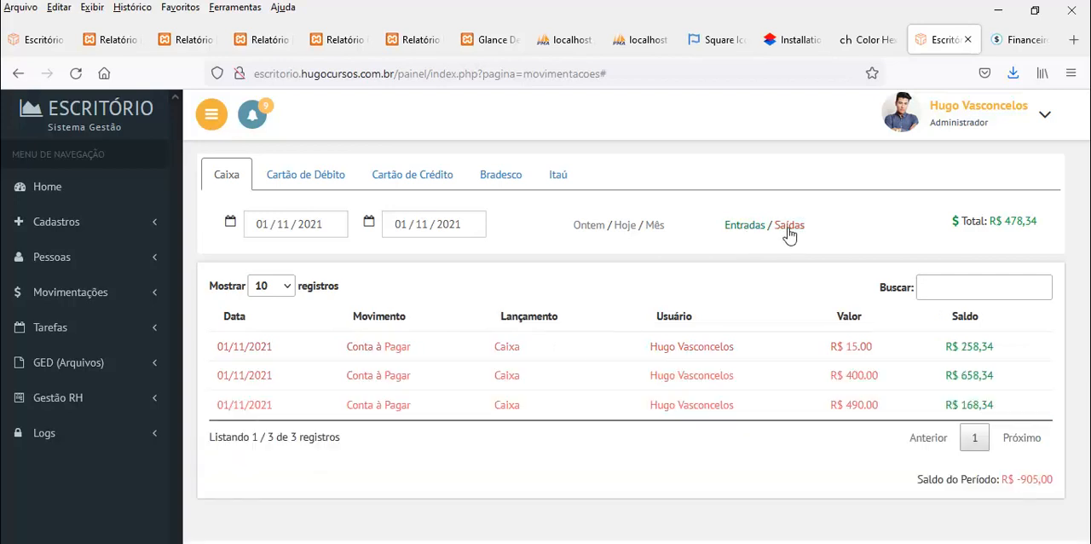
{"action": "left_click", "coordinate": [760, 226]}
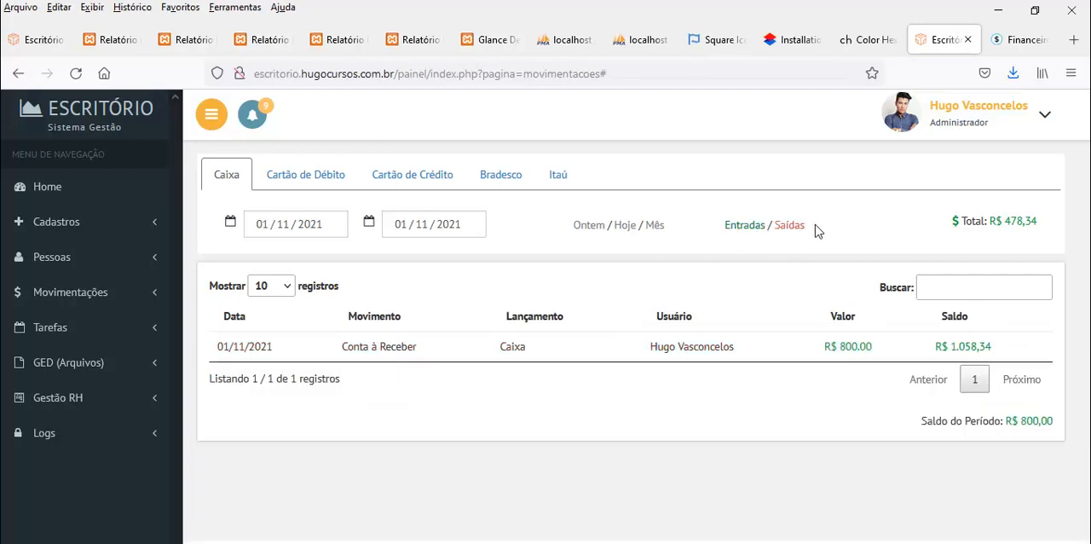
{"action": "left_click", "coordinate": [791, 228]}
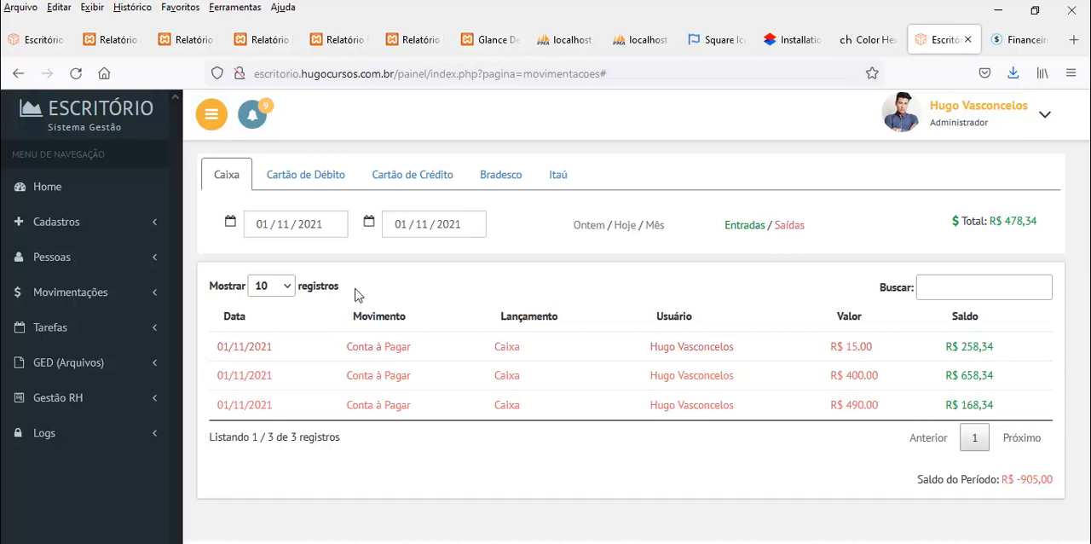
Set the Caixa statement's start date to 26/10/2021 and examine the listed entries and the period balance
{"action": "left_click", "coordinate": [258, 225]}
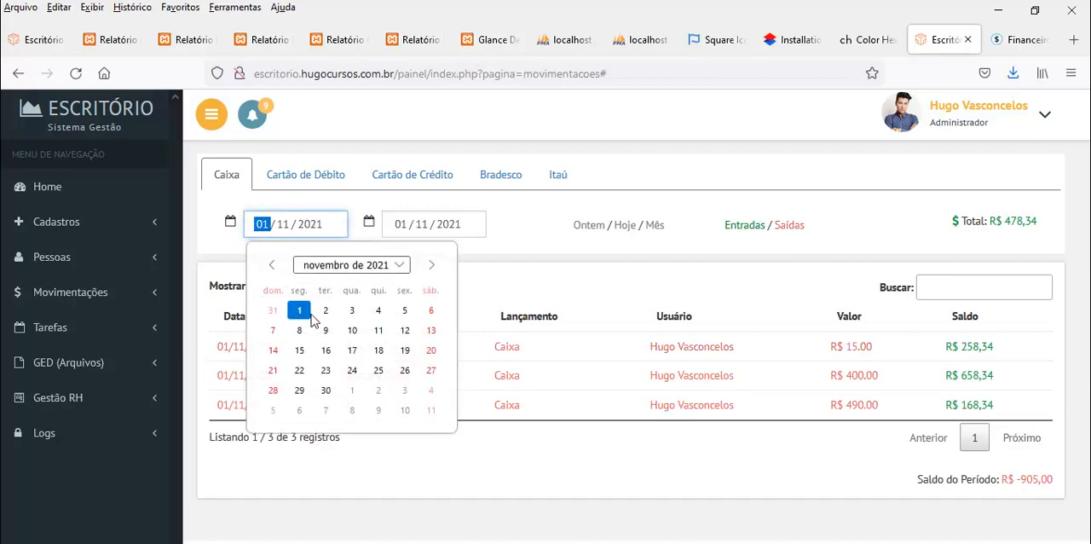
{"action": "left_click", "coordinate": [273, 267]}
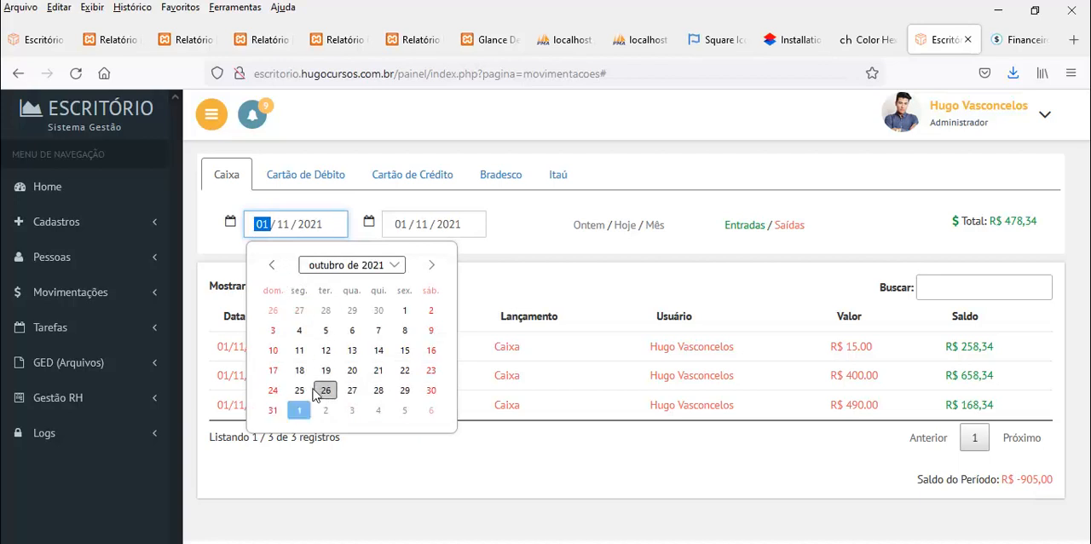
{"action": "left_click", "coordinate": [324, 394]}
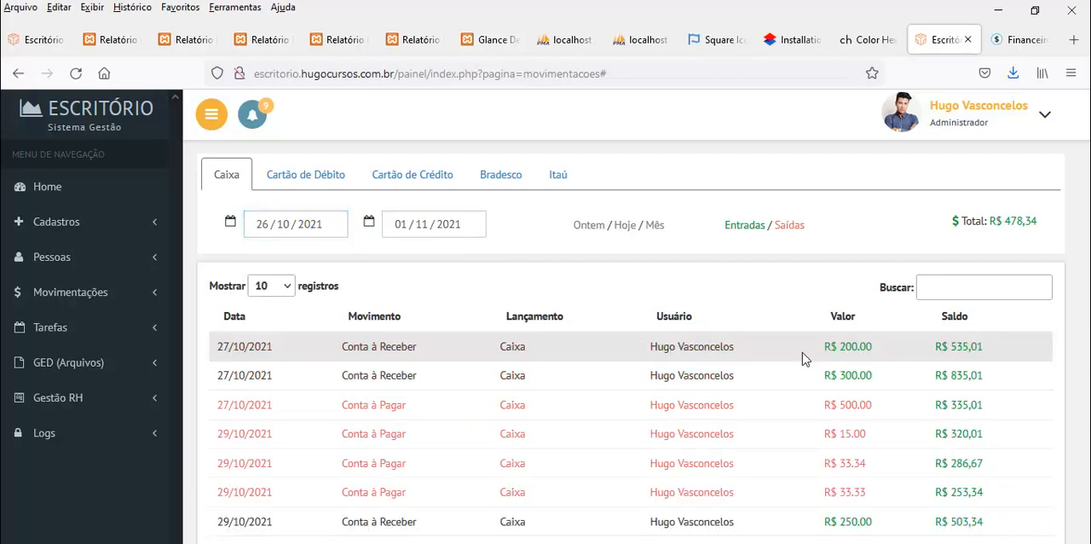
{"action": "scroll", "coordinate": [946, 332], "scroll_direction": "down", "scroll_amount": 2}
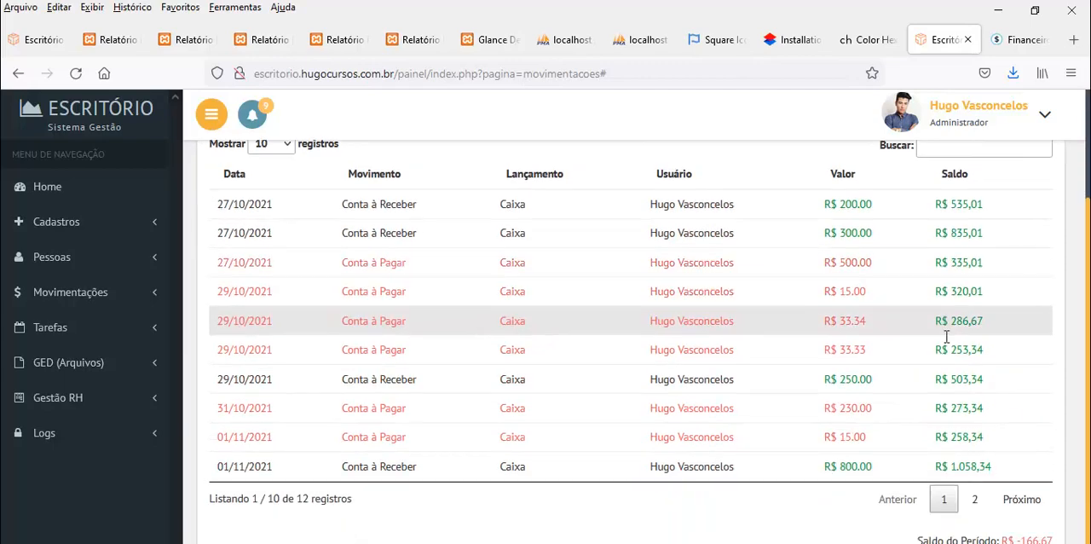
{"action": "scroll", "coordinate": [946, 337], "scroll_direction": "up", "scroll_amount": 3}
{"action": "scroll", "coordinate": [954, 324], "scroll_direction": "down", "scroll_amount": 3}
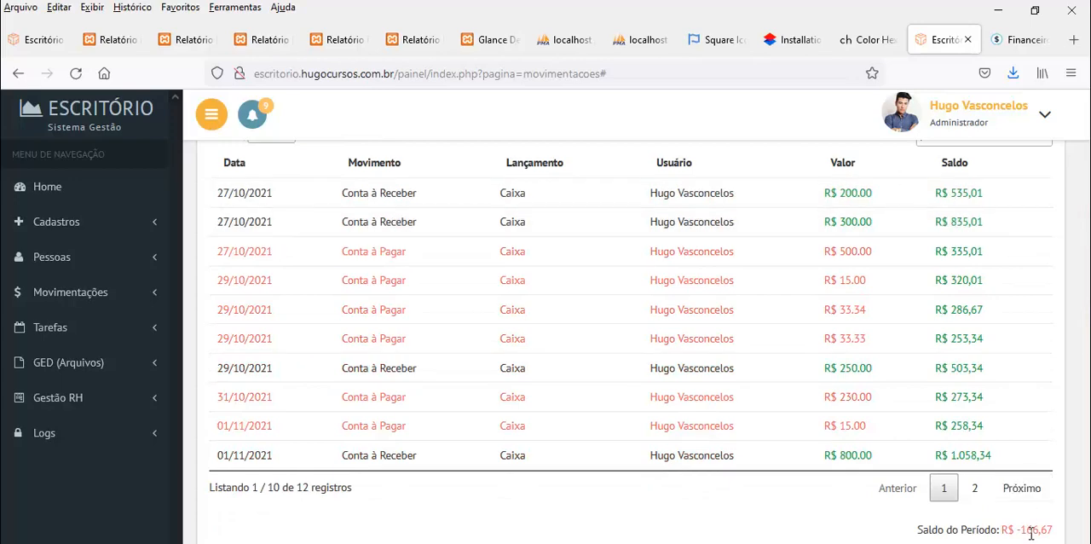
{"action": "scroll", "coordinate": [971, 316], "scroll_direction": "up", "scroll_amount": 2}
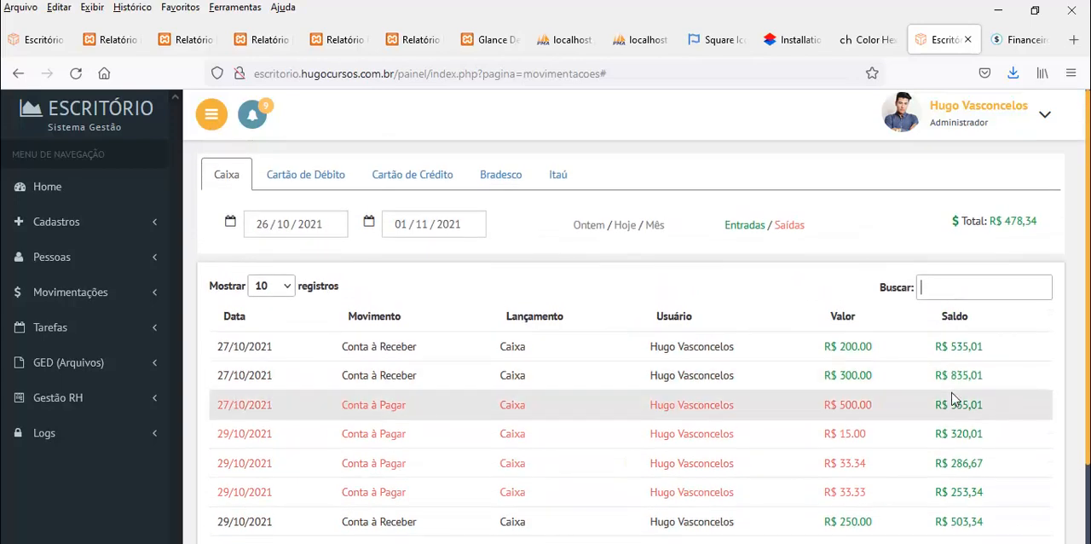
{"action": "scroll", "coordinate": [965, 358], "scroll_direction": "down", "scroll_amount": 1}
{"action": "scroll", "coordinate": [965, 355], "scroll_direction": "down", "scroll_amount": 2}
{"action": "scroll", "coordinate": [967, 380], "scroll_direction": "up", "scroll_amount": 3}
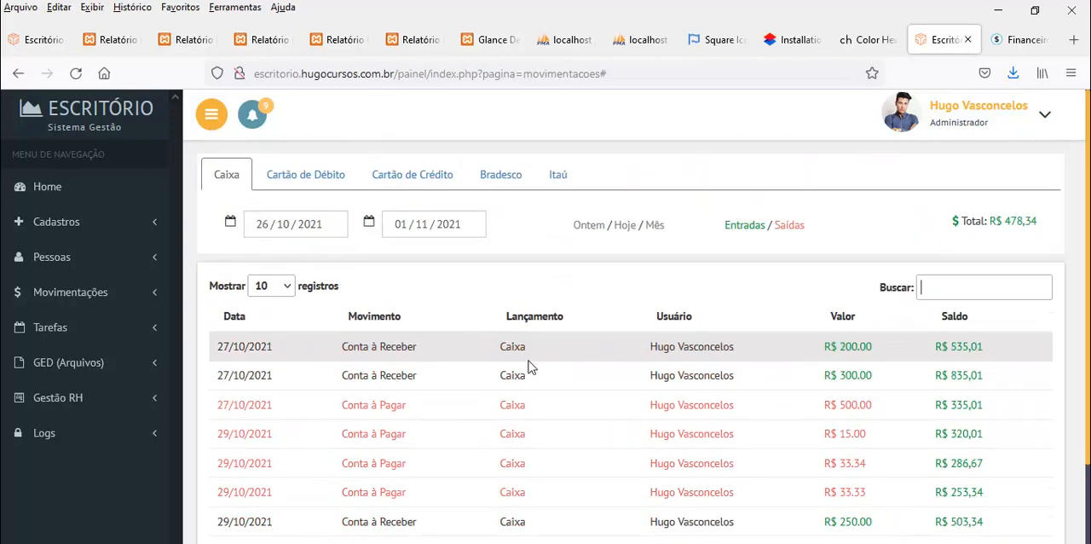
Filter the Caixa statement by Ontem and by Mês, and view the Cartão de Débito, Cartão de Crédito, Bradesco and Itaú statements before returning to Caixa
{"action": "left_click", "coordinate": [588, 226]}
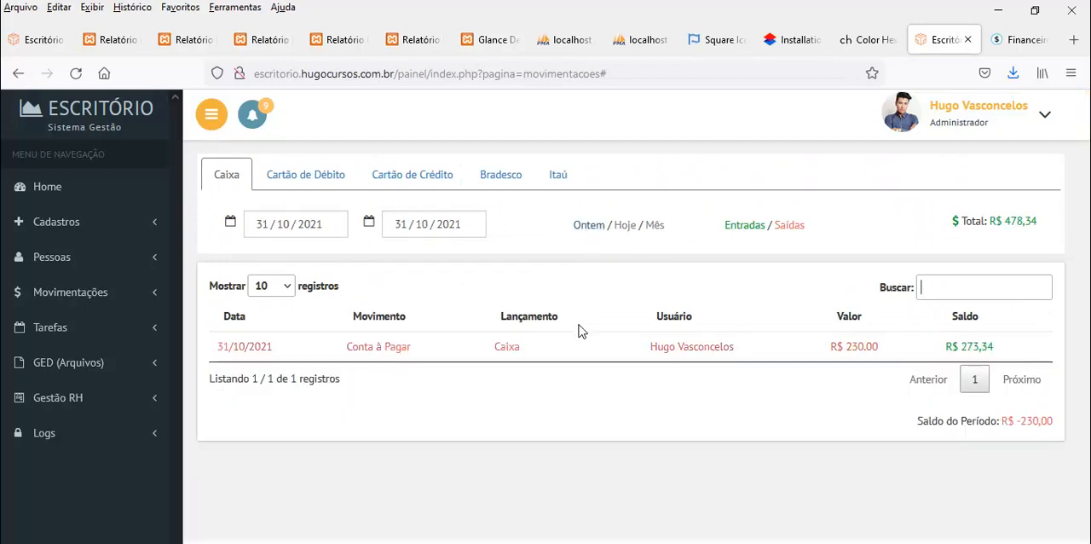
{"action": "left_click", "coordinate": [655, 225]}
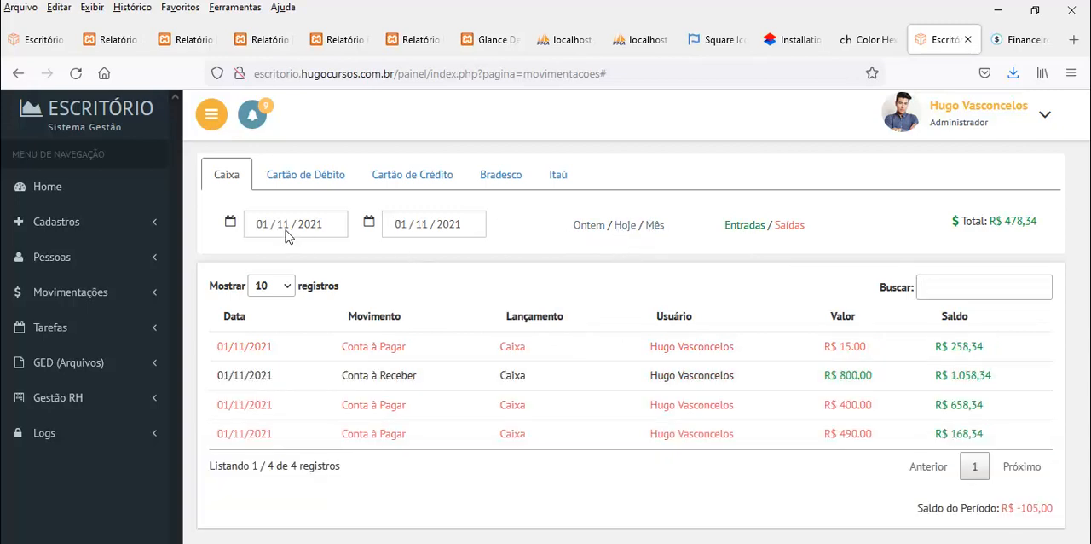
{"action": "left_click", "coordinate": [310, 179]}
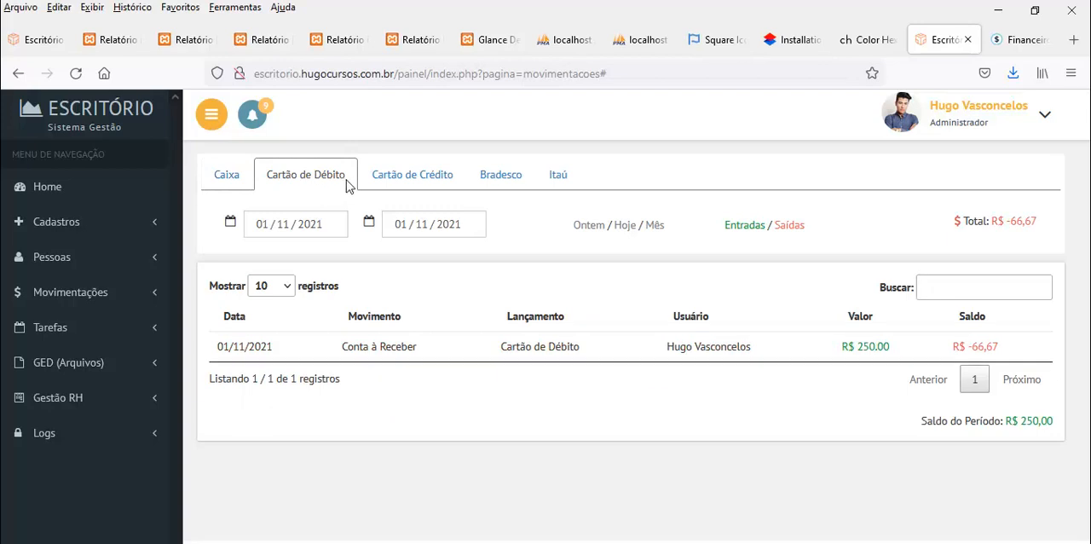
{"action": "left_click", "coordinate": [386, 181]}
{"action": "left_click", "coordinate": [510, 182]}
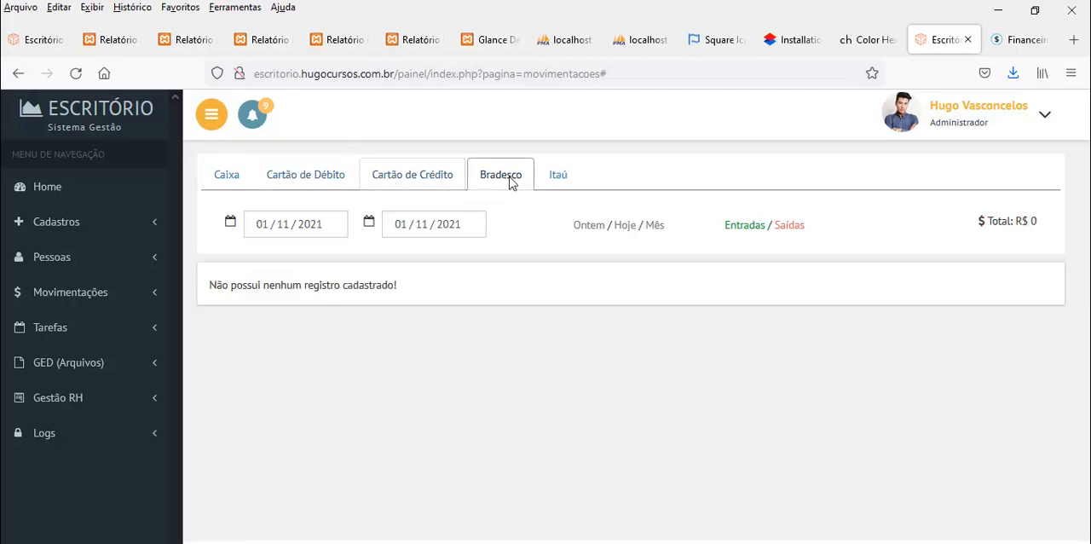
{"action": "left_click", "coordinate": [560, 185]}
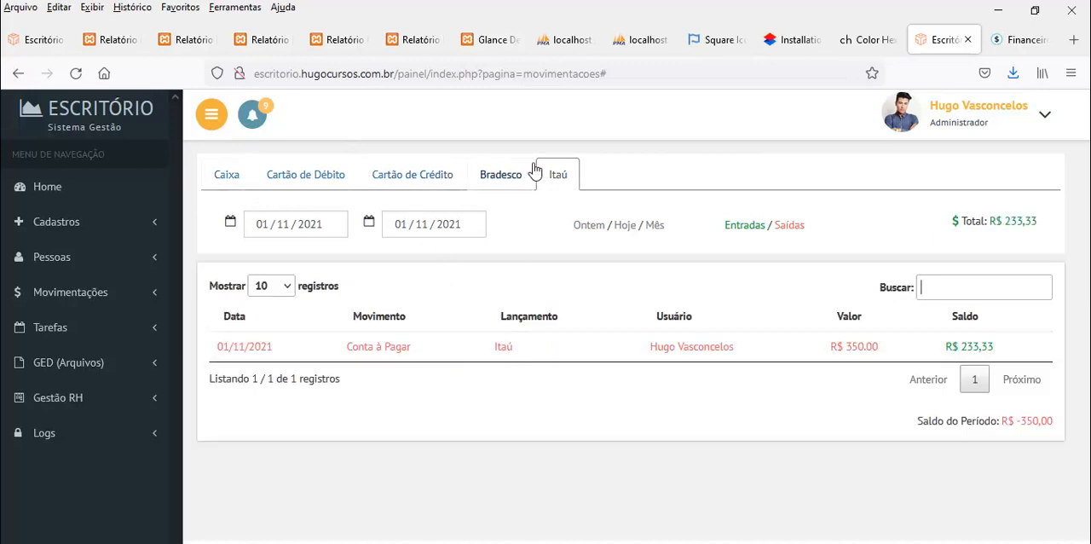
{"action": "left_click", "coordinate": [227, 176]}
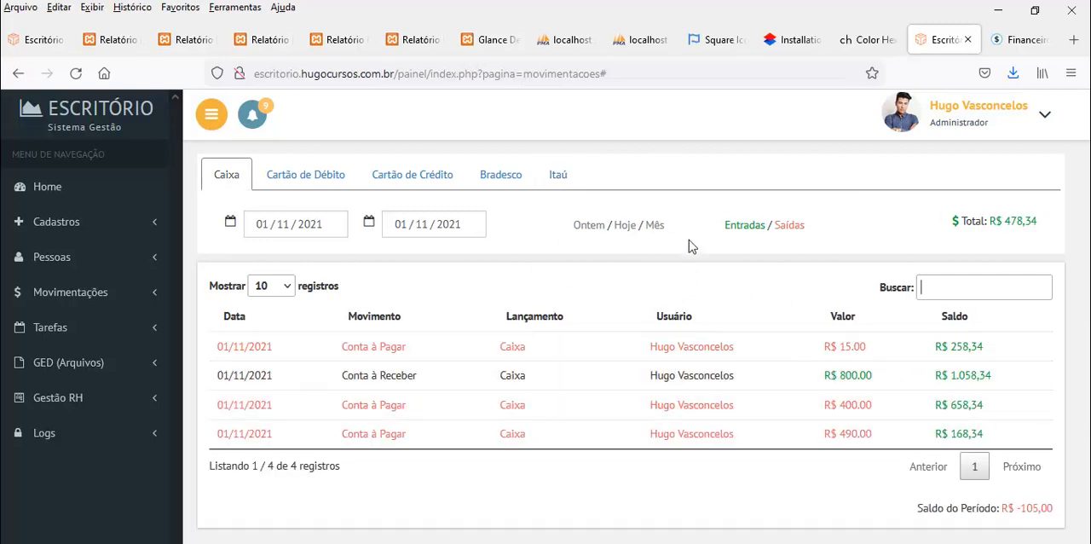
Generate the Relatório Financeiro for 01/11/2021 with both Movimentações em and Entrada / Saídas set to Tudo
{"action": "left_click", "coordinate": [100, 295]}
{"action": "left_click", "coordinate": [71, 400]}
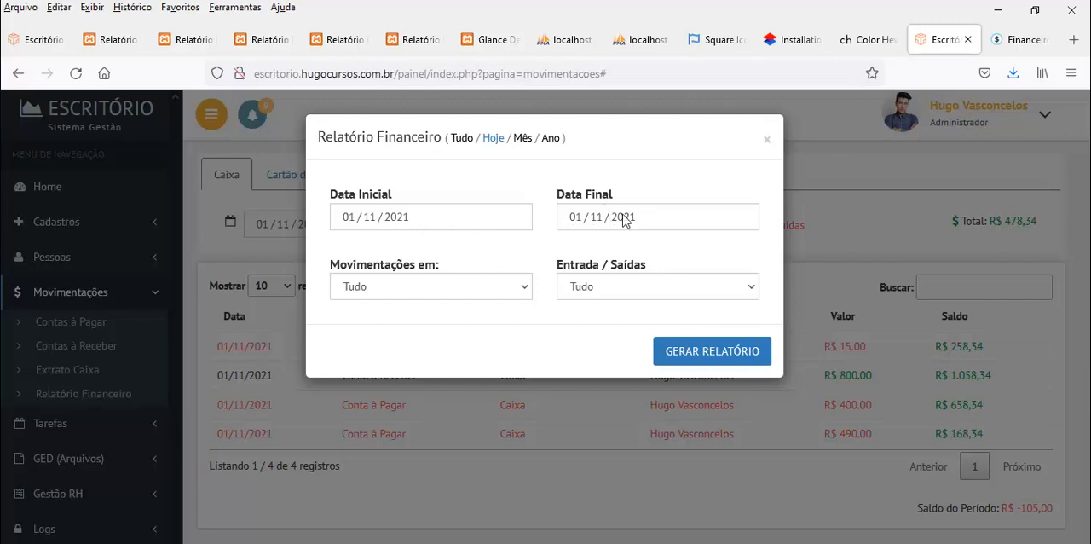
{"action": "left_click", "coordinate": [527, 288]}
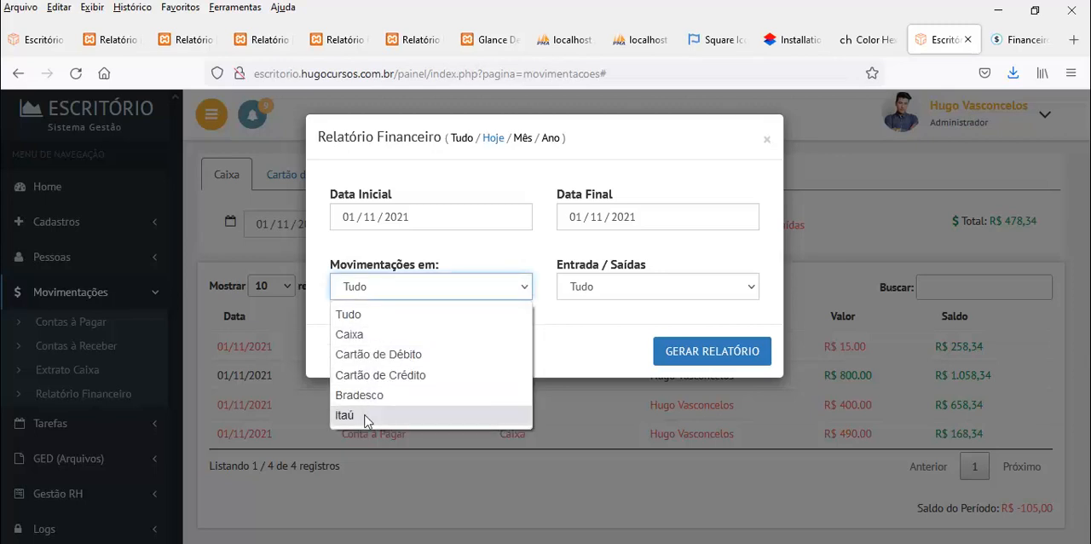
{"action": "left_click", "coordinate": [489, 314]}
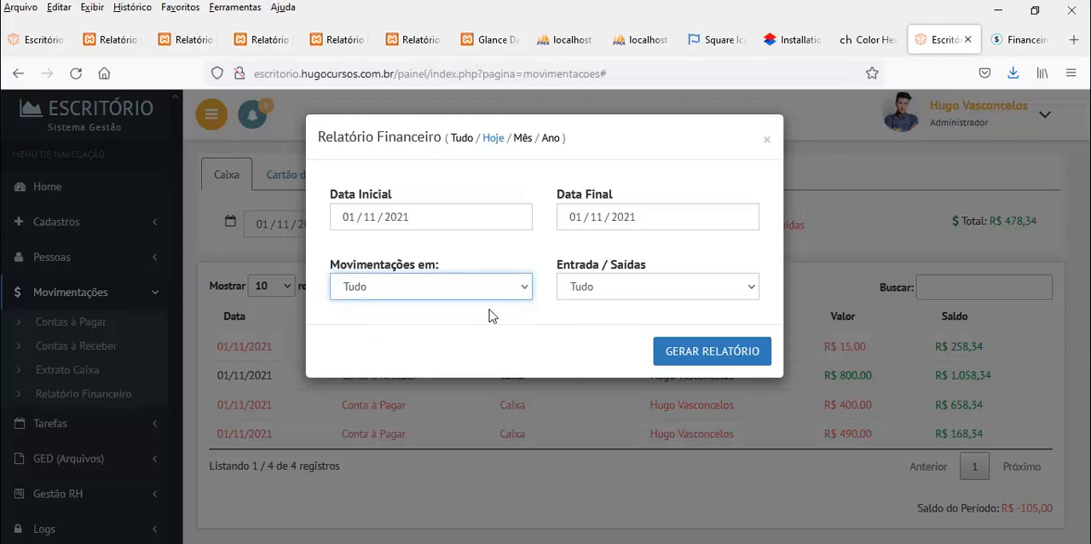
{"action": "left_click", "coordinate": [619, 286]}
{"action": "left_click", "coordinate": [620, 286]}
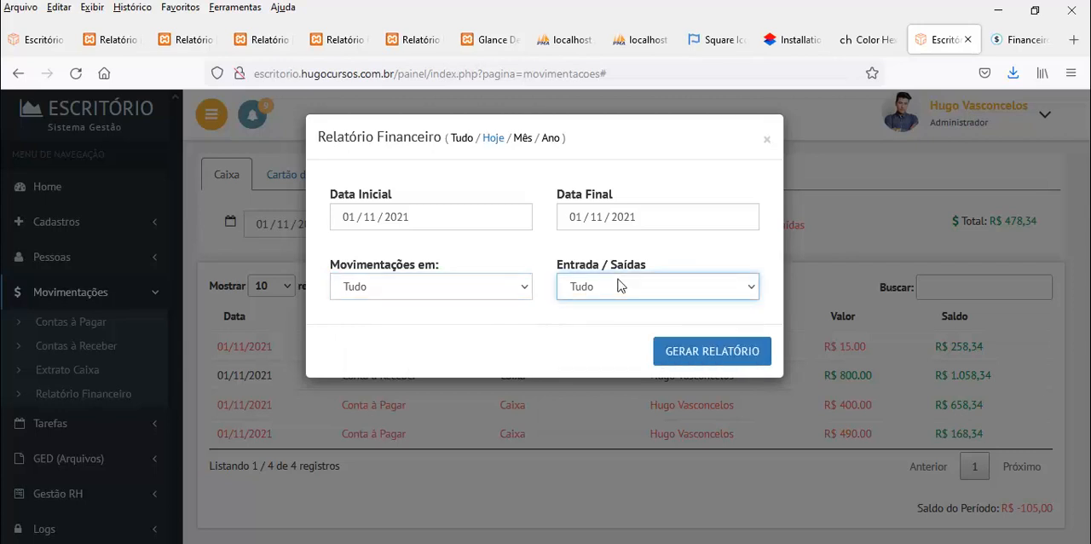
{"action": "left_click", "coordinate": [707, 351]}
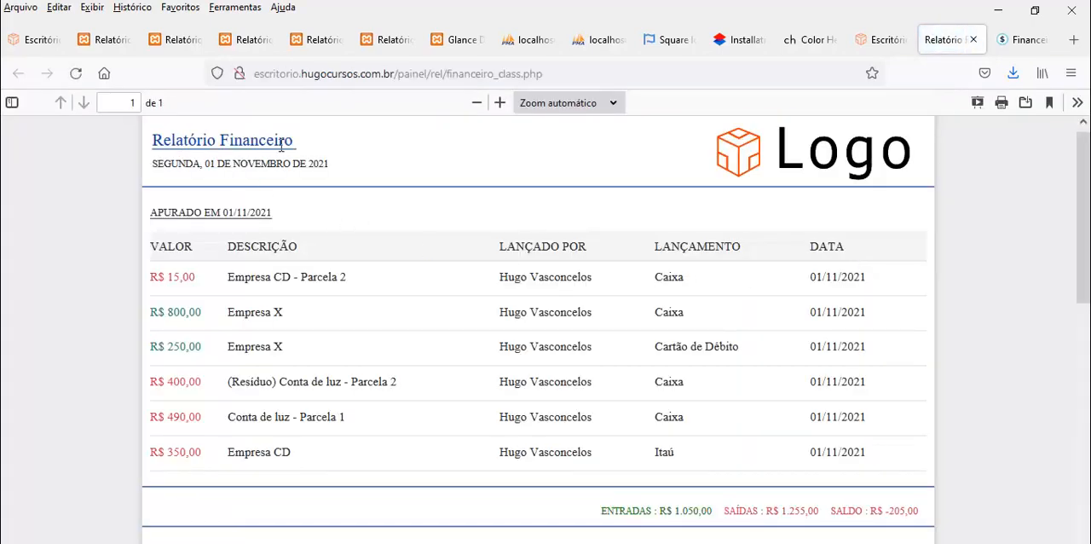
Examine the financial report's title, issue date, reporting period, listed entries and the Entradas, Saídas and Saldo totals
{"action": "left_click_drag", "start_coordinate": [321, 147], "coordinate": [298, 142]}
{"action": "left_click", "coordinate": [221, 173]}
{"action": "left_click_drag", "start_coordinate": [178, 164], "coordinate": [324, 164]}
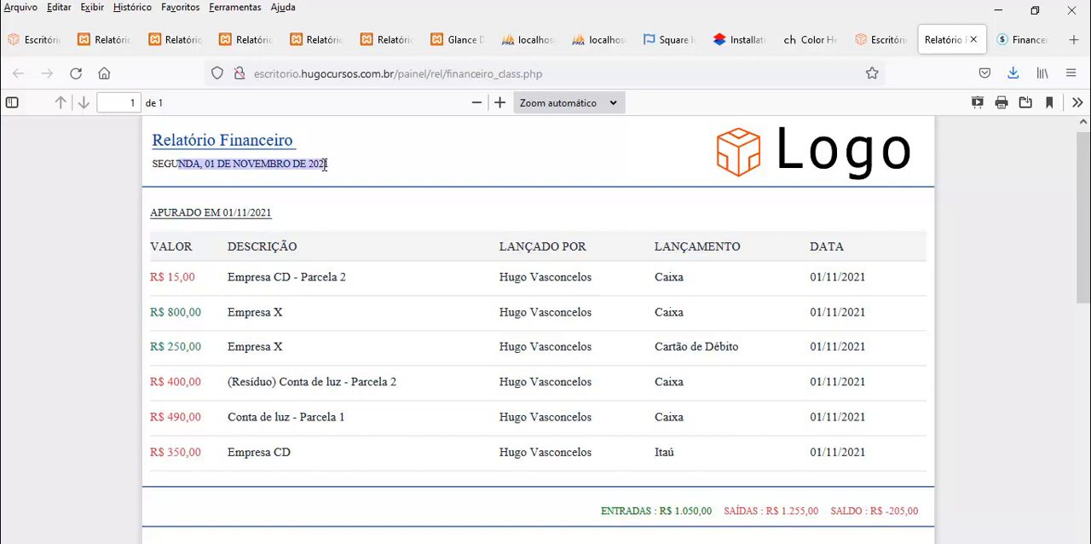
{"action": "left_click_drag", "start_coordinate": [151, 213], "coordinate": [315, 218]}
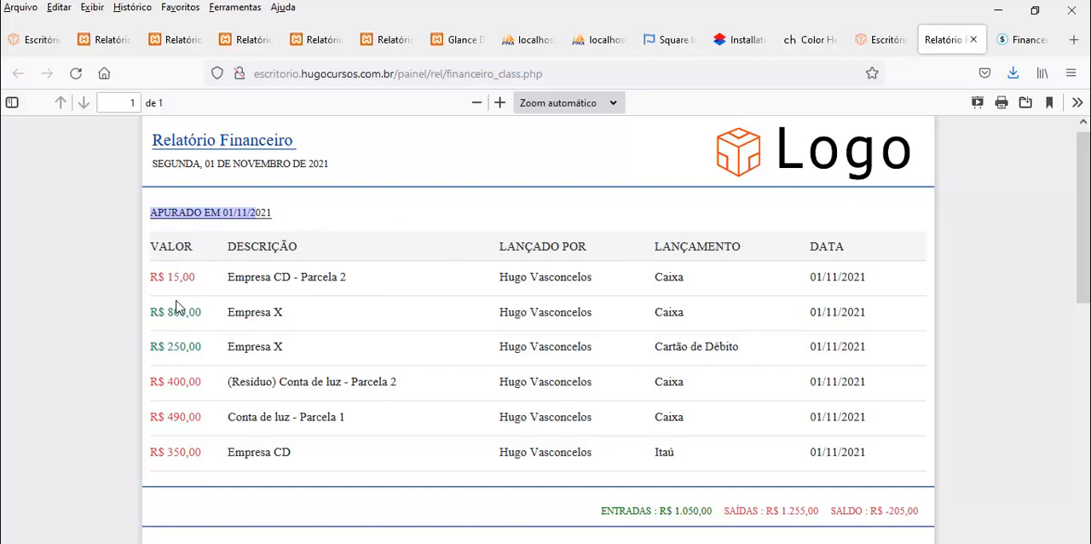
{"action": "scroll", "coordinate": [776, 426], "scroll_direction": "down", "scroll_amount": 2}
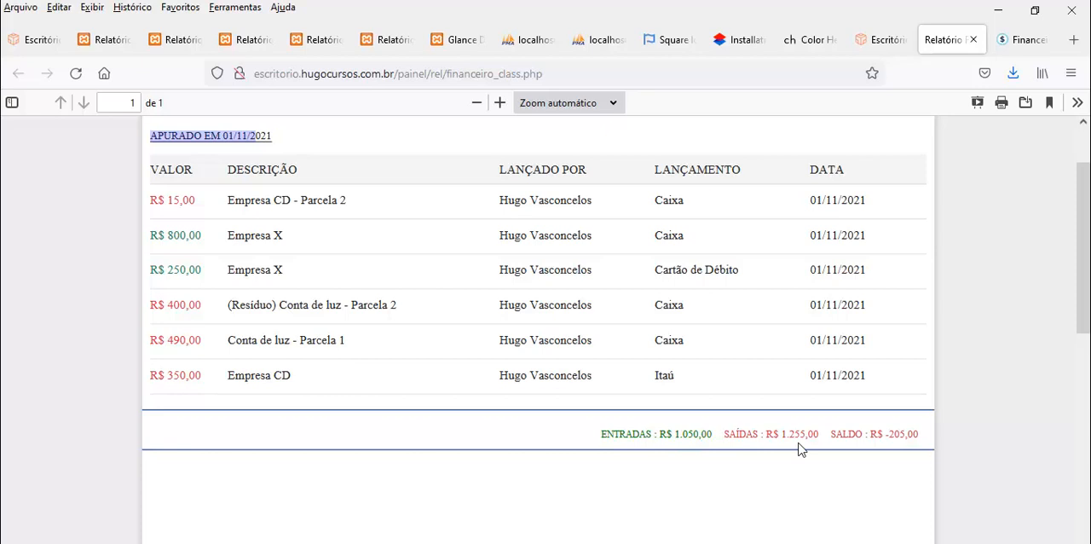
{"action": "scroll", "coordinate": [801, 450], "scroll_direction": "up", "scroll_amount": 2}
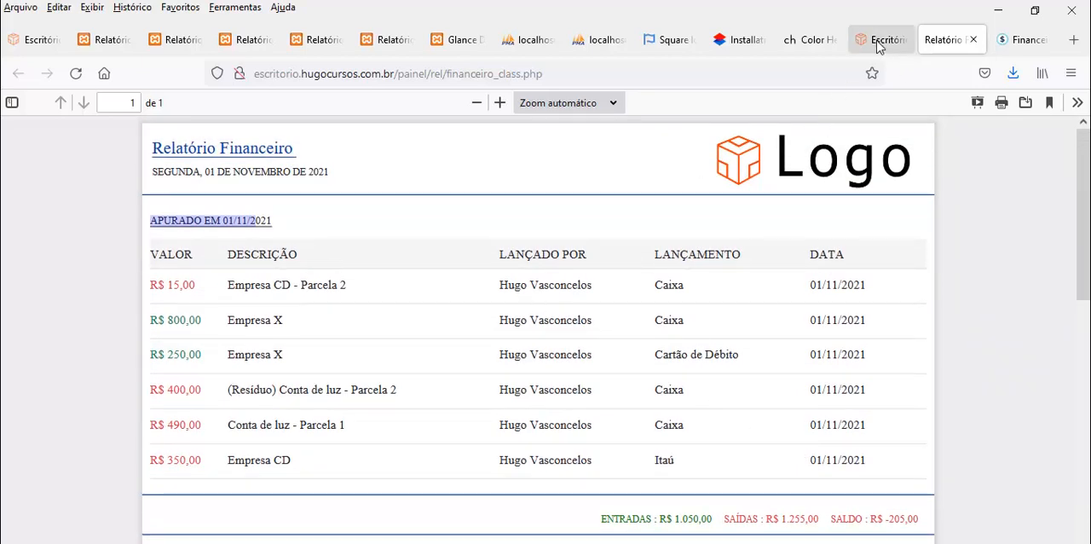
Generate the Relatório Financeiro for Itaú movements only, view it, and close the report form in the Escritório system
{"action": "left_click", "coordinate": [882, 39]}
{"action": "left_click", "coordinate": [397, 290]}
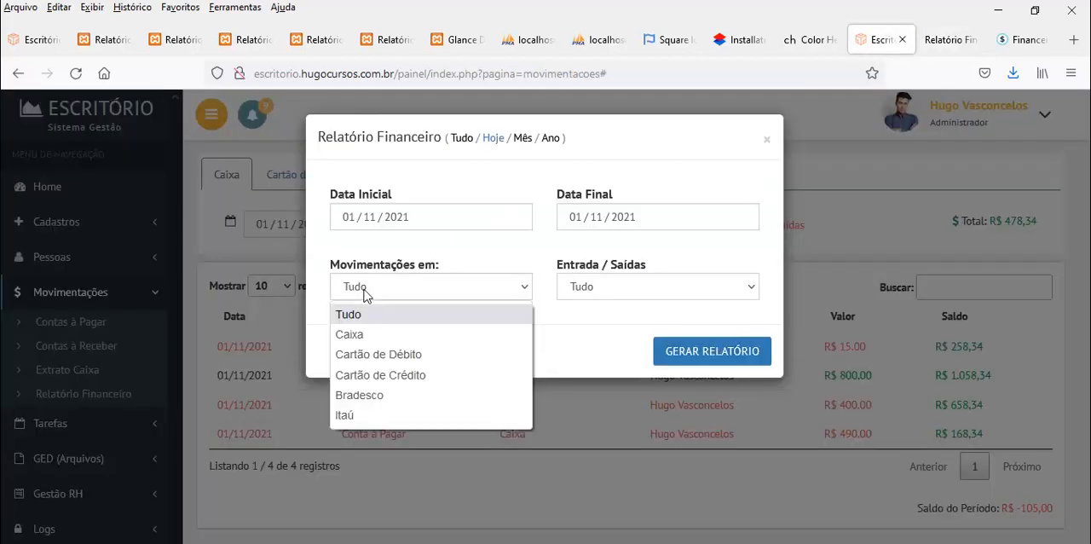
{"action": "left_click", "coordinate": [366, 414]}
{"action": "left_click", "coordinate": [711, 353]}
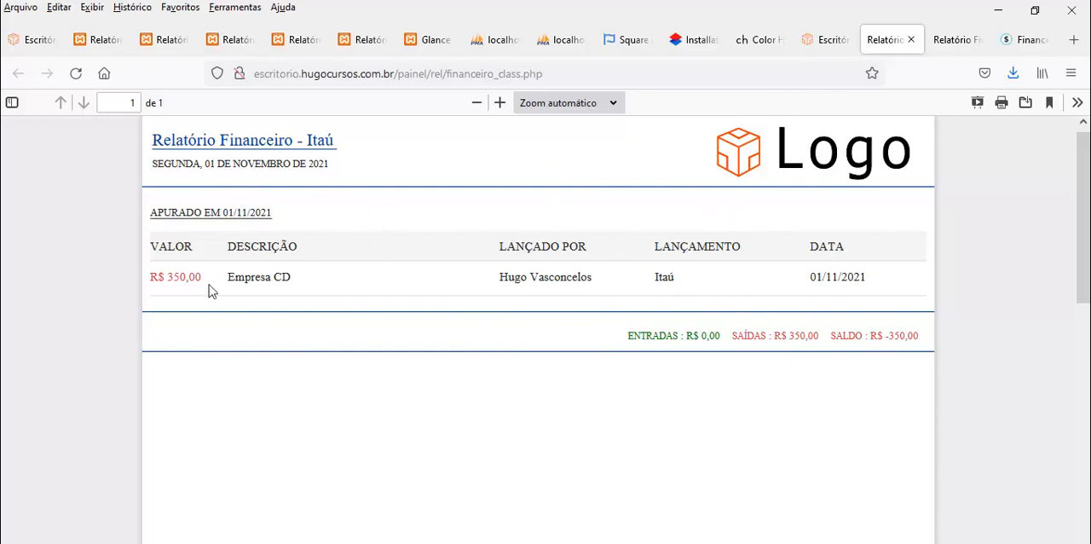
{"action": "left_click", "coordinate": [826, 39]}
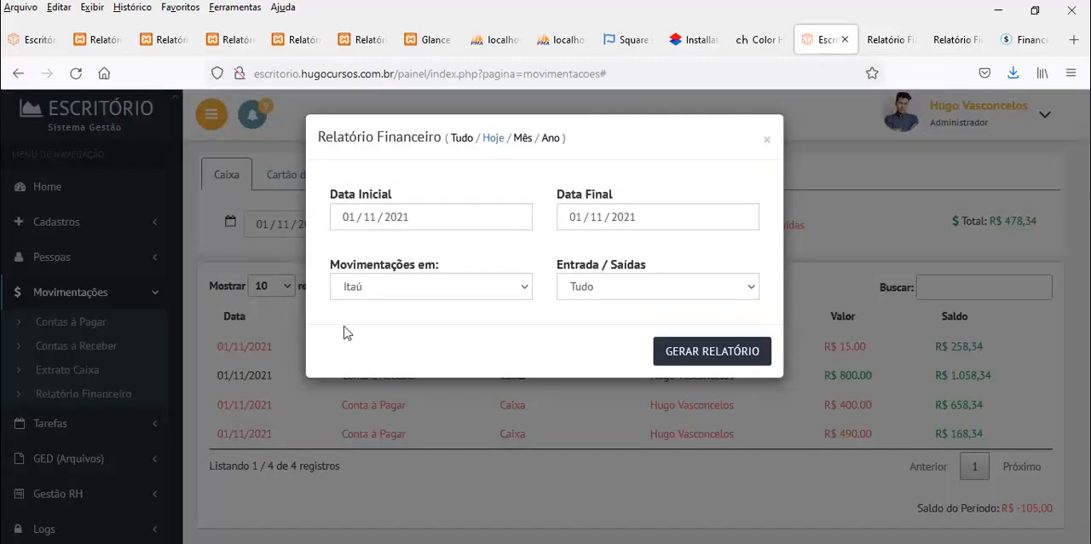
{"action": "left_click", "coordinate": [768, 139]}
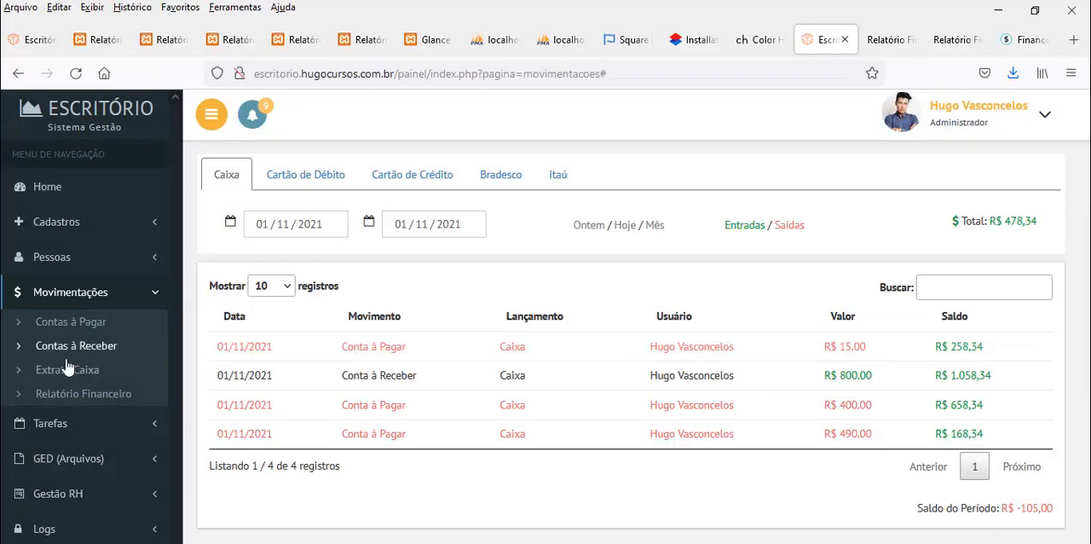
Switch to the Financeiro system, look over its Movimentações options and open the Relatório de Movimentações form
{"action": "left_click", "coordinate": [1018, 39]}
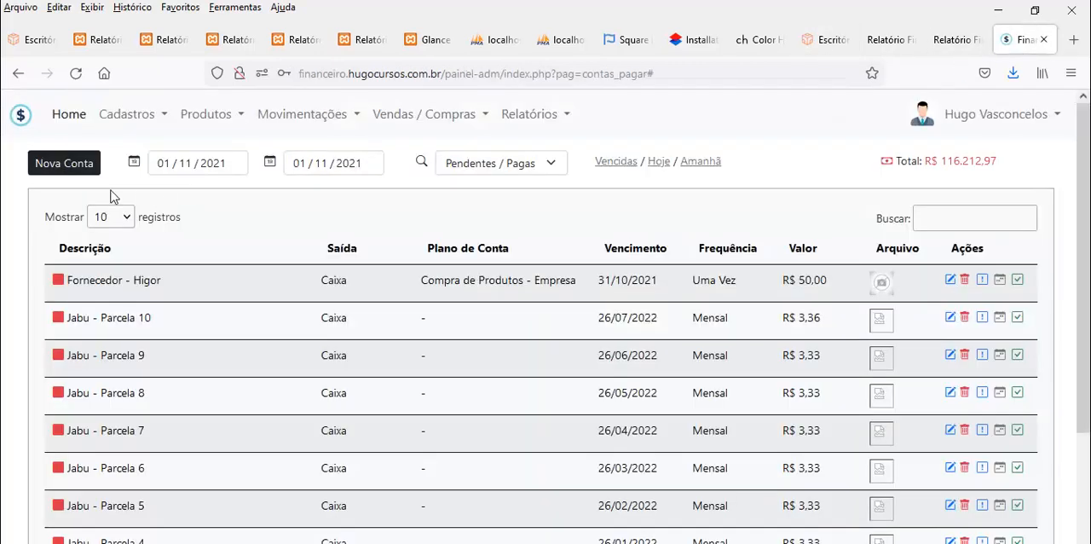
{"action": "left_click", "coordinate": [275, 117]}
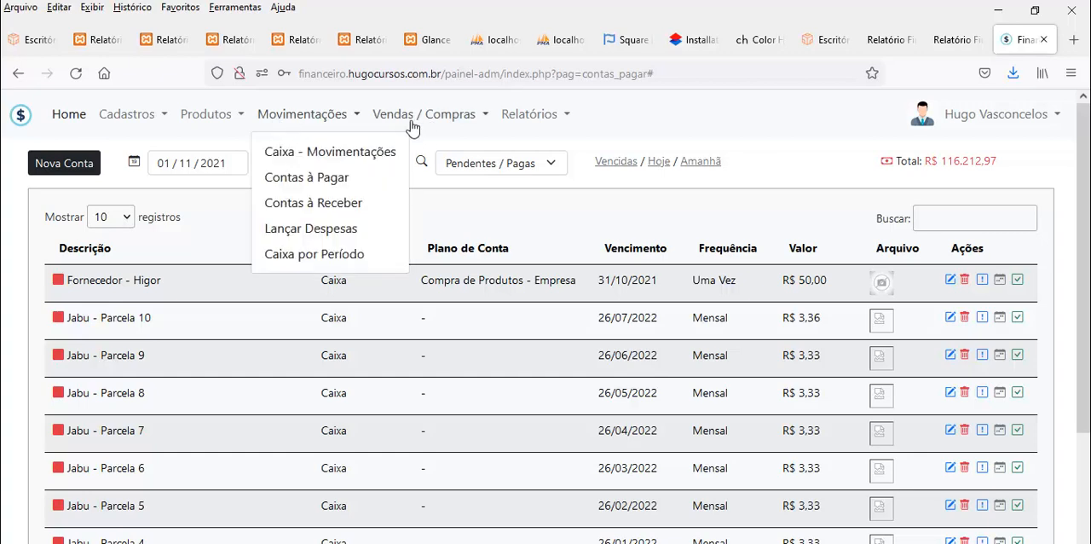
{"action": "left_click", "coordinate": [512, 116]}
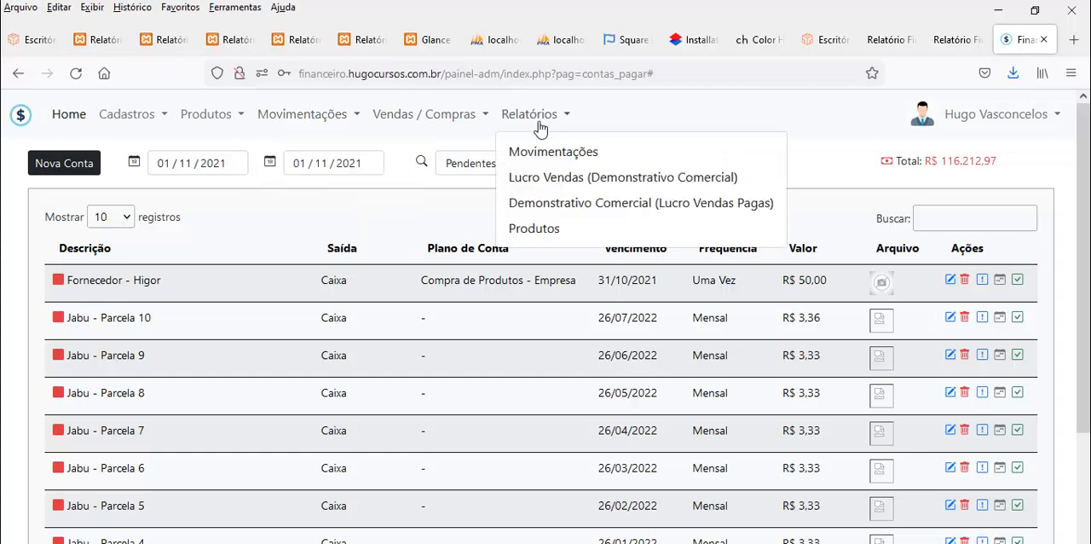
{"action": "left_click", "coordinate": [558, 146]}
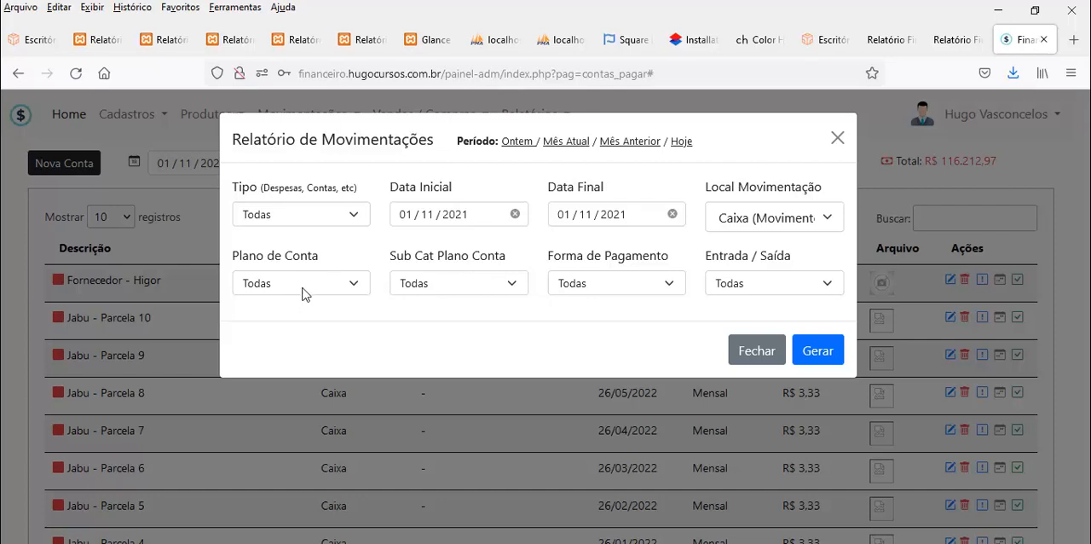
Examine the Plano de Conta, Forma de Pagamento and Tipo filter options of the movements report, and close the form
{"action": "left_click", "coordinate": [353, 285]}
{"action": "left_click", "coordinate": [353, 286]}
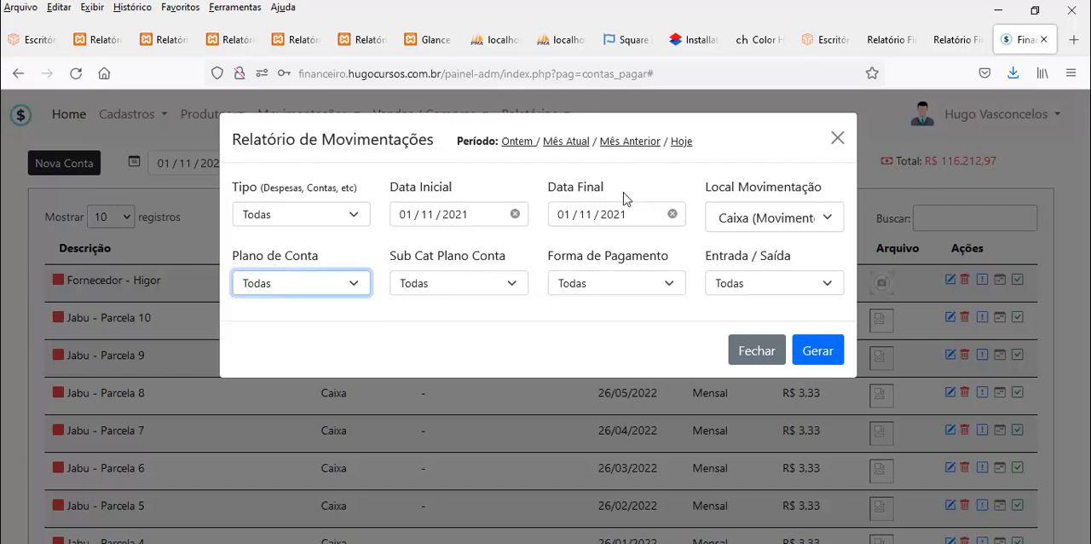
{"action": "left_click", "coordinate": [600, 285]}
{"action": "left_click", "coordinate": [601, 285]}
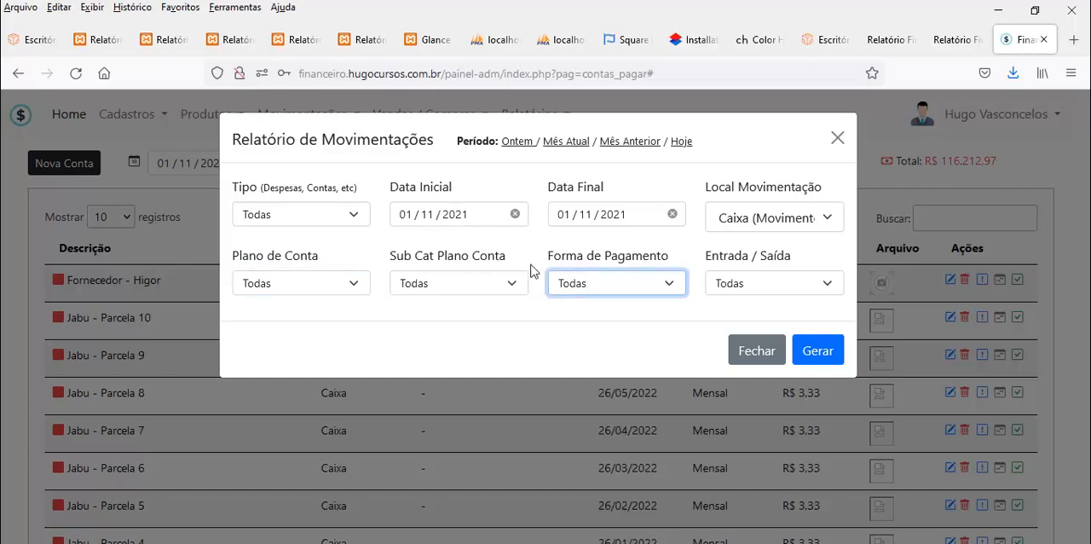
{"action": "left_click", "coordinate": [343, 217]}
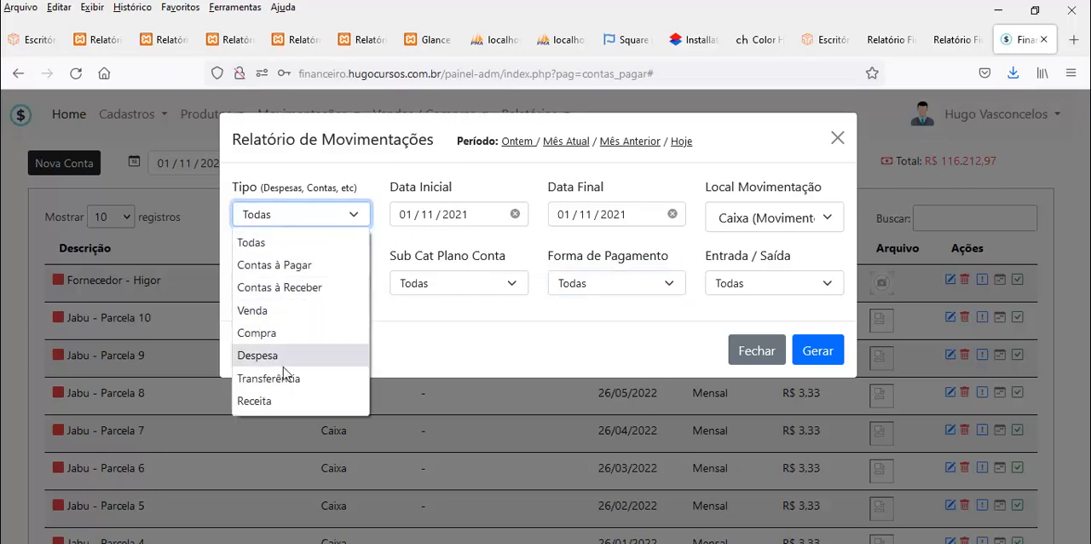
{"action": "left_click", "coordinate": [1002, 165]}
{"action": "left_click", "coordinate": [1005, 164]}
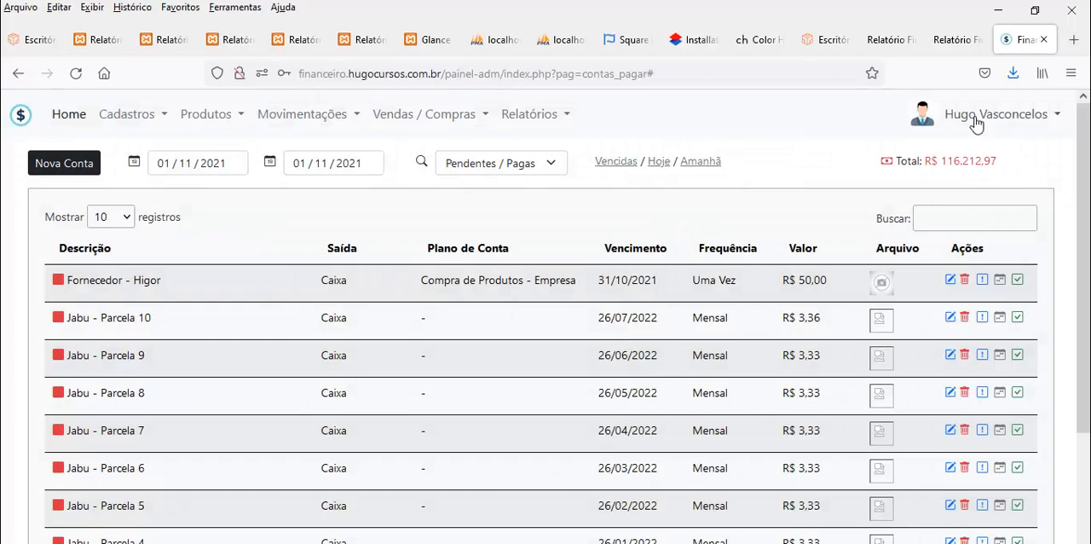
Return to the Escritório system and open the Tarefas Escritório list
{"action": "left_click", "coordinate": [976, 123]}
{"action": "left_click", "coordinate": [954, 39]}
{"action": "left_click", "coordinate": [825, 41]}
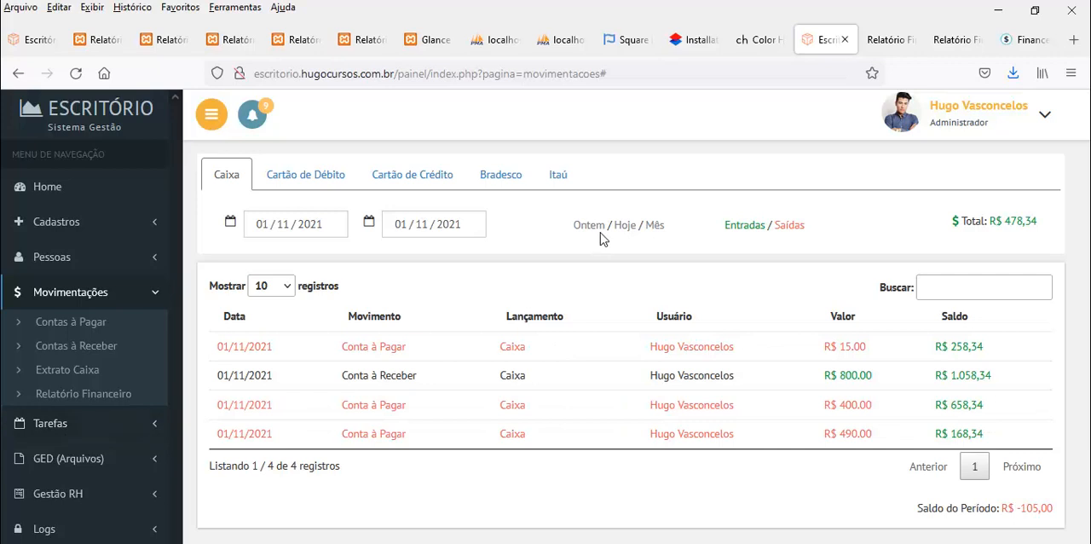
{"action": "left_click", "coordinate": [47, 429]}
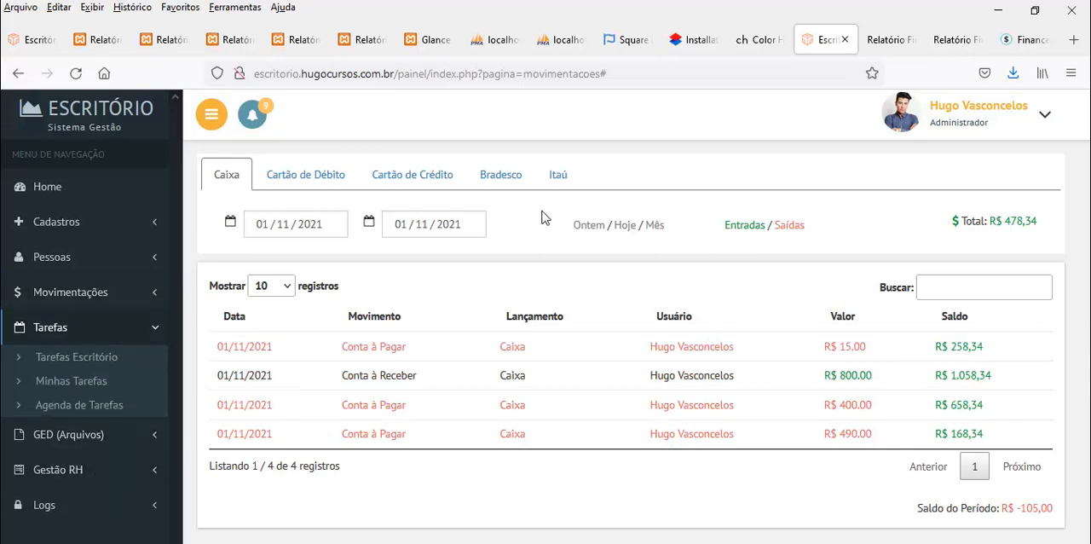
{"action": "left_click", "coordinate": [77, 358]}
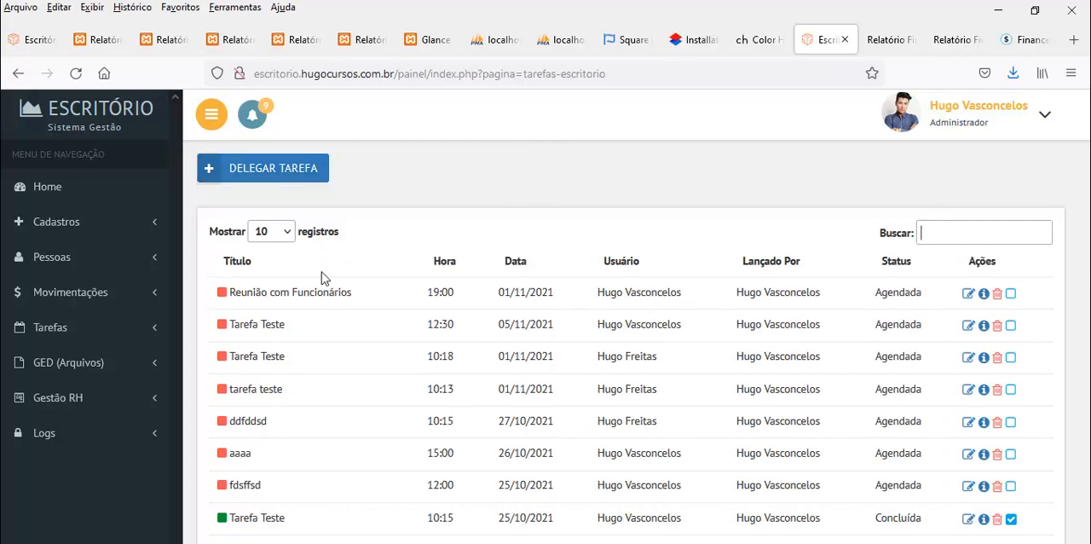
Start a delegated office task titled Checar Contratos and assign it to the RH employee
{"action": "left_click", "coordinate": [270, 174]}
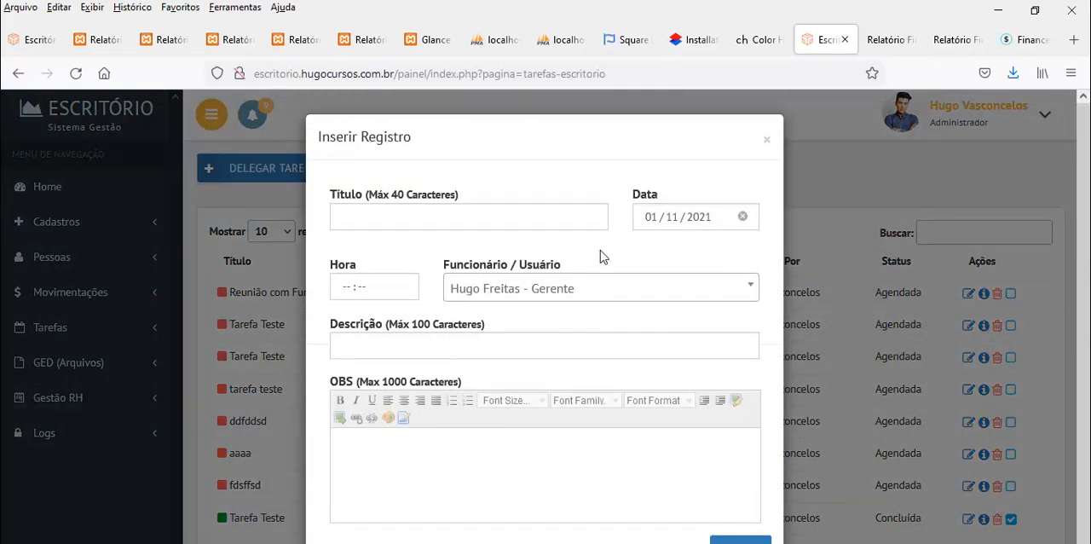
{"action": "left_click", "coordinate": [499, 292]}
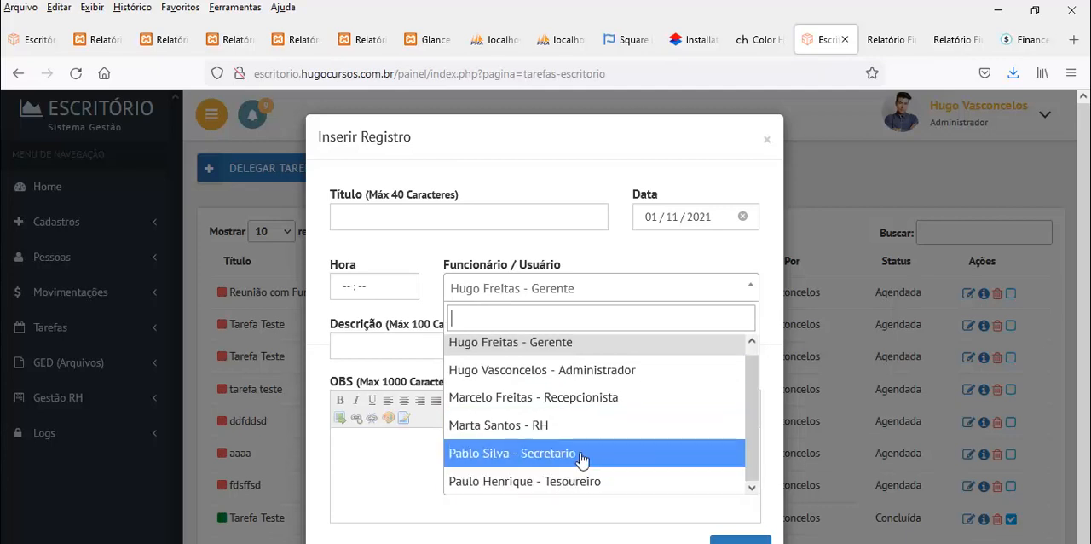
{"action": "left_click", "coordinate": [521, 426]}
{"action": "left_click", "coordinate": [399, 224]}
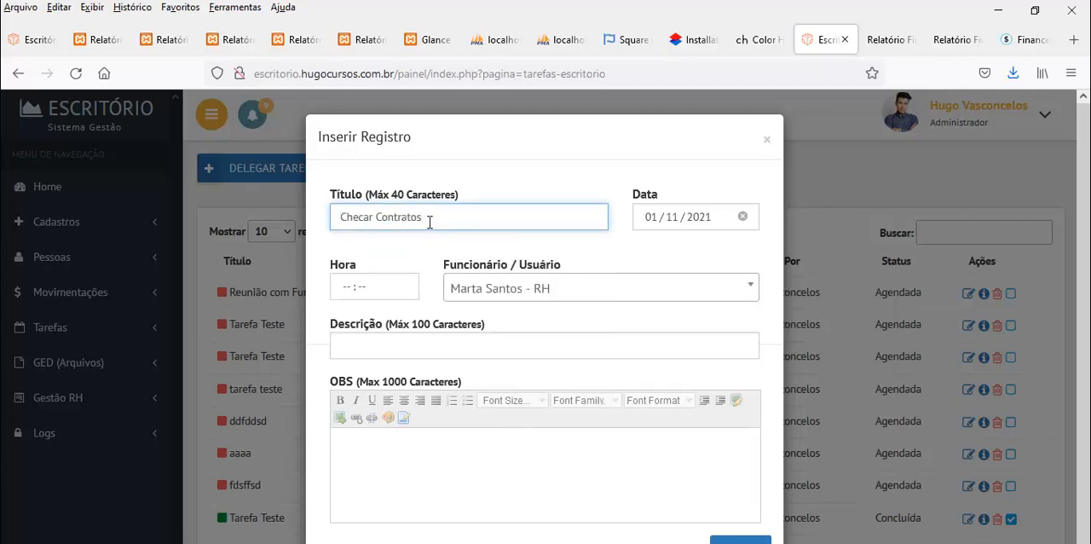
Set the task's time to 16:40 and its description to Contratos de Trabalho
{"action": "left_click", "coordinate": [336, 295]}
{"action": "type", "text": "1604"}
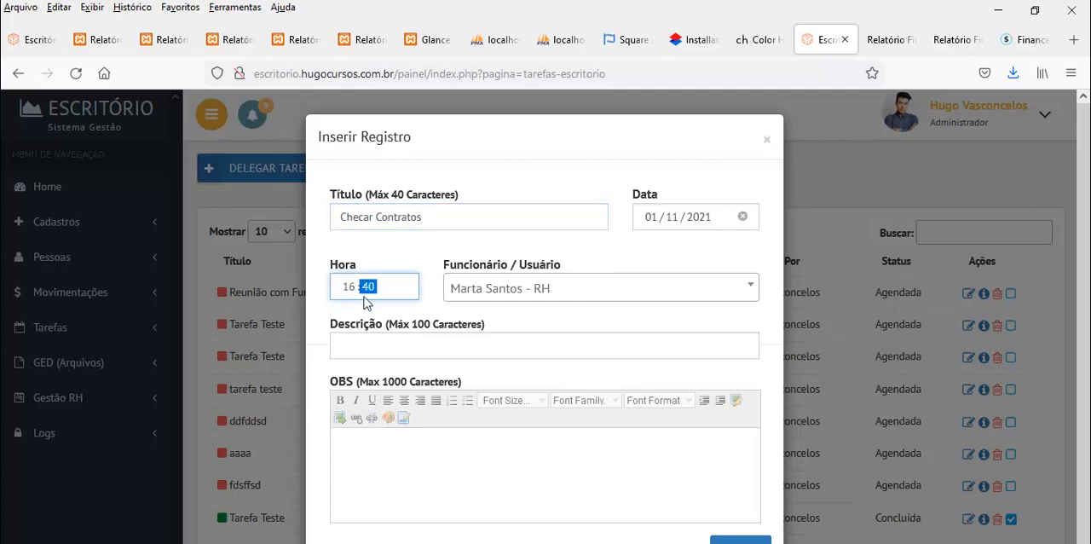
{"action": "left_click", "coordinate": [375, 341]}
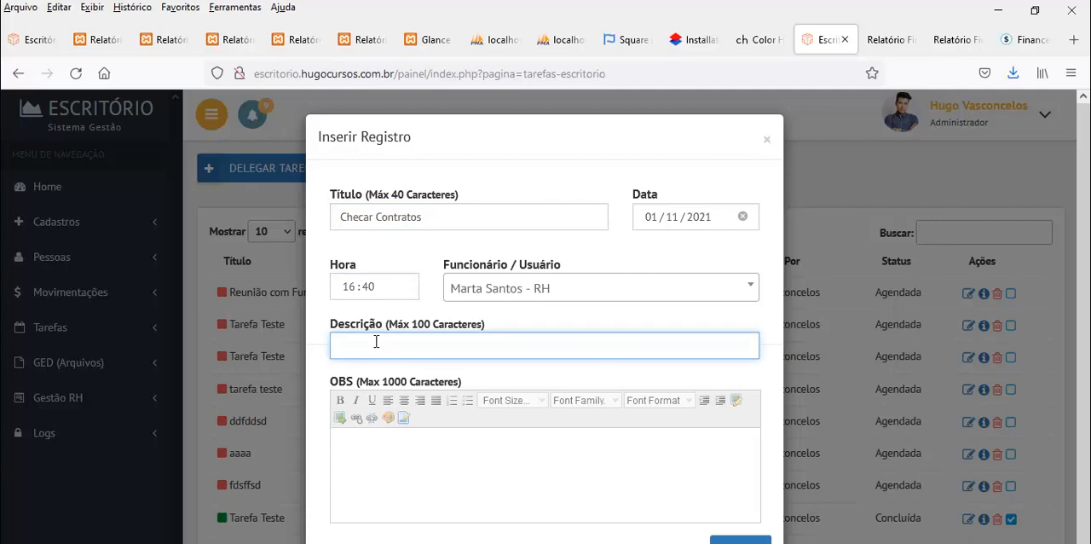
{"action": "type", "text": "Contratos de Trabalho"}
{"action": "key", "text": "Tab"}
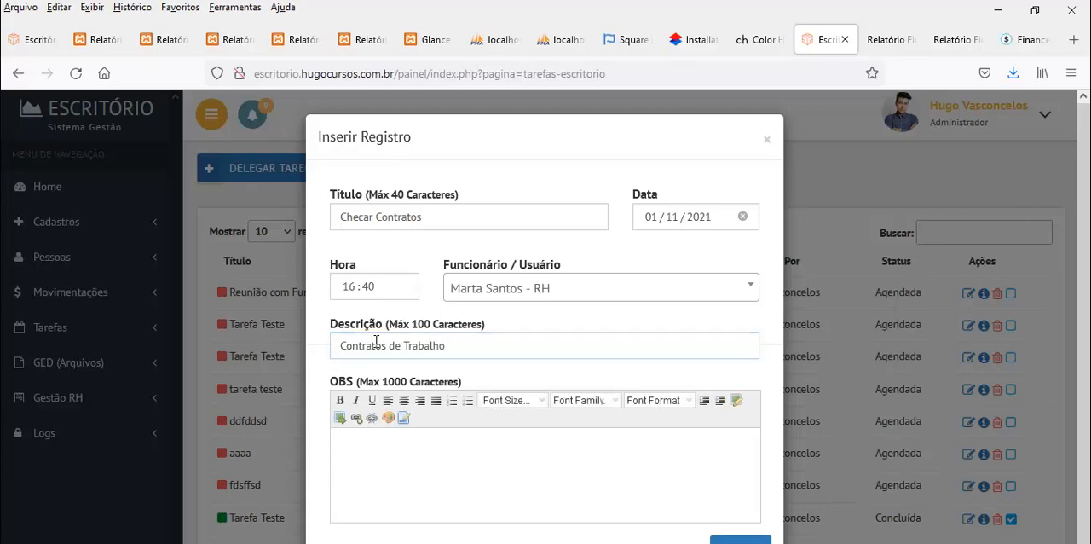
Enter a line of placeholder text in the task's OBS and format it bold, italic, centred and size 5 (18pt)
{"action": "type", "text": "fdsfafjsf jdkjafkajkfsa fdsfdsadfsd fad f"}
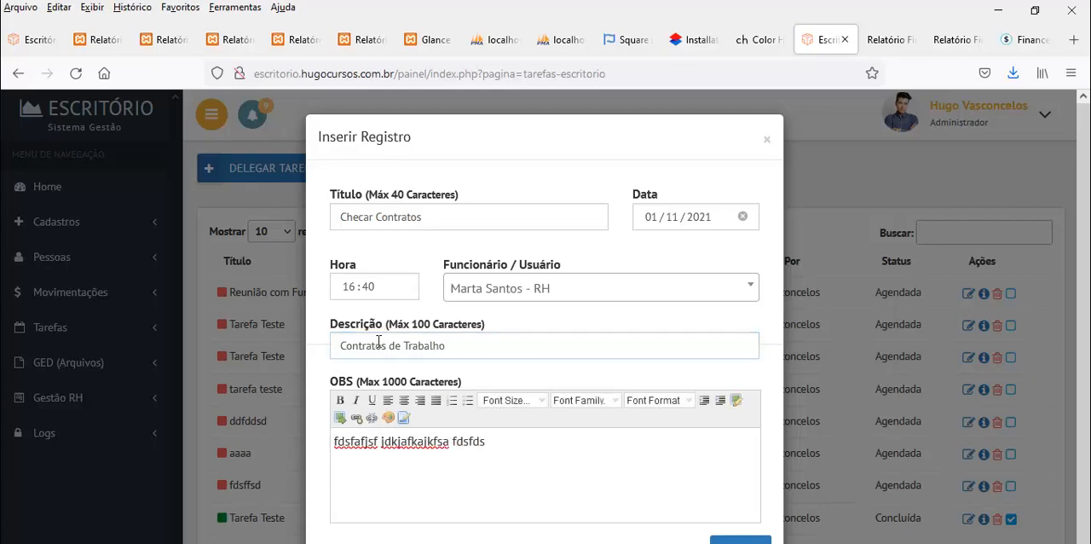
{"action": "key", "text": "shift+Left"}
{"action": "key", "text": "shift+Left"}
{"action": "key", "text": "shift+Left"}
{"action": "key", "text": "shift+Left"}
{"action": "key", "text": "shift+Left"}
{"action": "key", "text": "shift+Left"}
{"action": "key", "text": "shift+Left"}
{"action": "key", "text": "shift+Left"}
{"action": "key", "text": "shift+Home"}
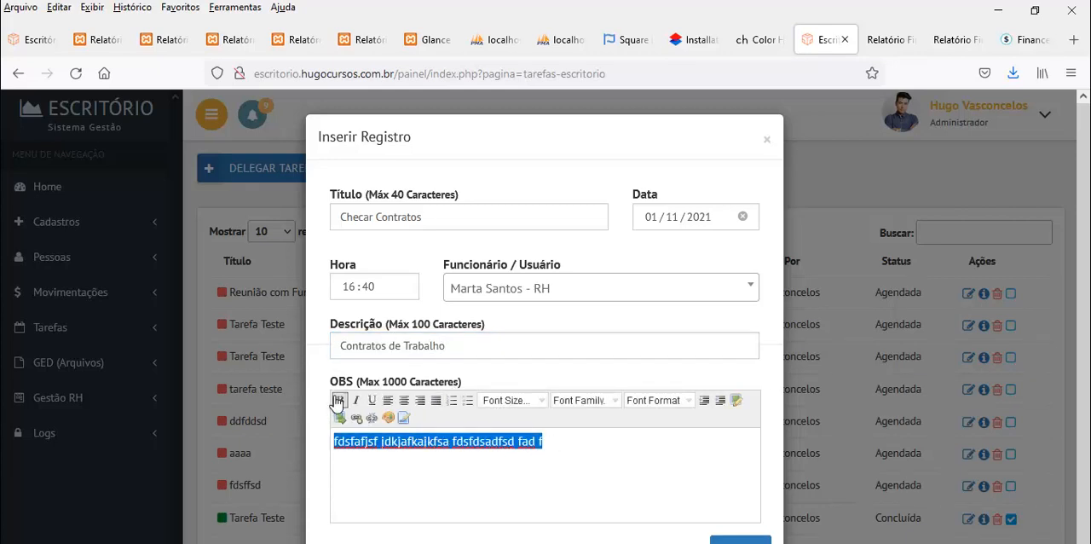
{"action": "left_click", "coordinate": [340, 400]}
{"action": "left_click", "coordinate": [356, 400]}
{"action": "left_click", "coordinate": [405, 400]}
{"action": "left_click", "coordinate": [520, 401]}
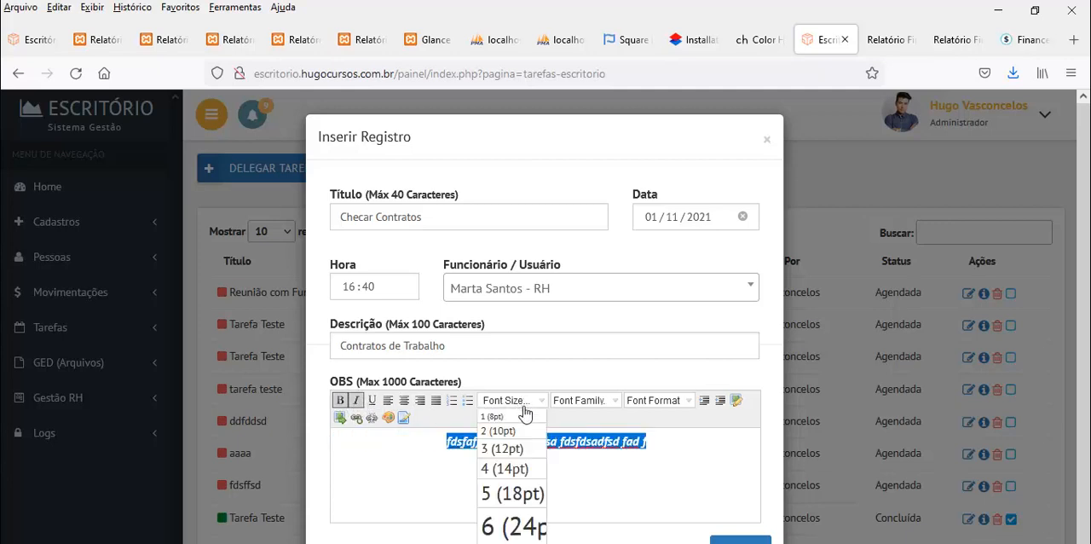
{"action": "left_click", "coordinate": [511, 493]}
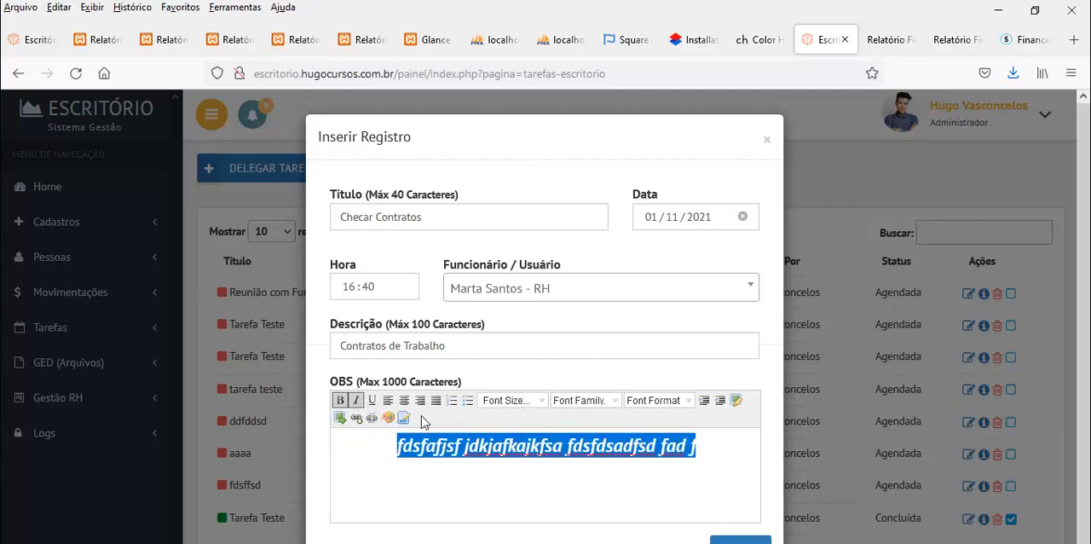
Save the delegated task, view the details of Checar Contratos in the task list, and close them
{"action": "scroll", "coordinate": [730, 514], "scroll_direction": "down", "scroll_amount": 2}
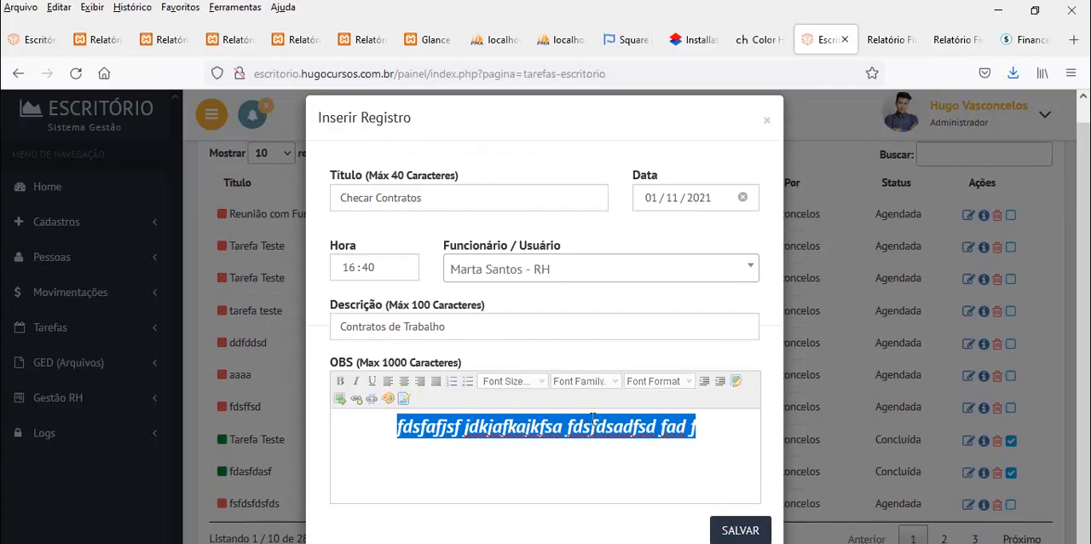
{"action": "left_click", "coordinate": [738, 529]}
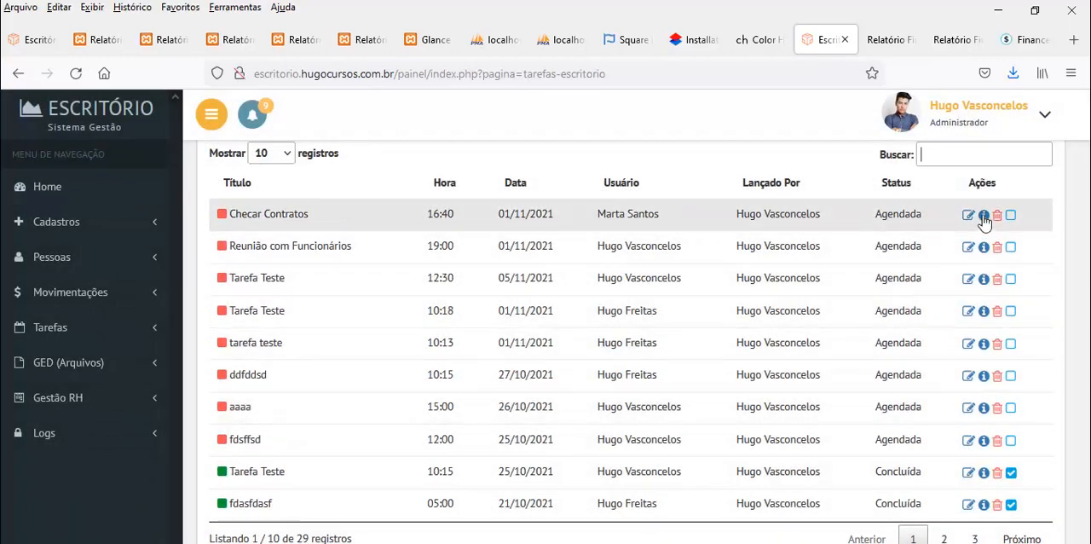
{"action": "left_click", "coordinate": [984, 215]}
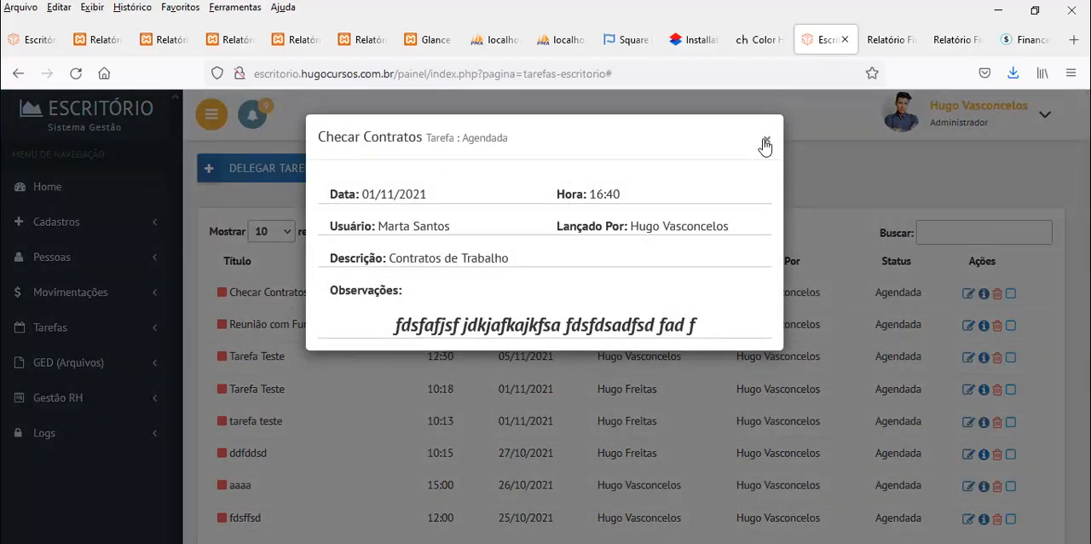
{"action": "left_click", "coordinate": [765, 142]}
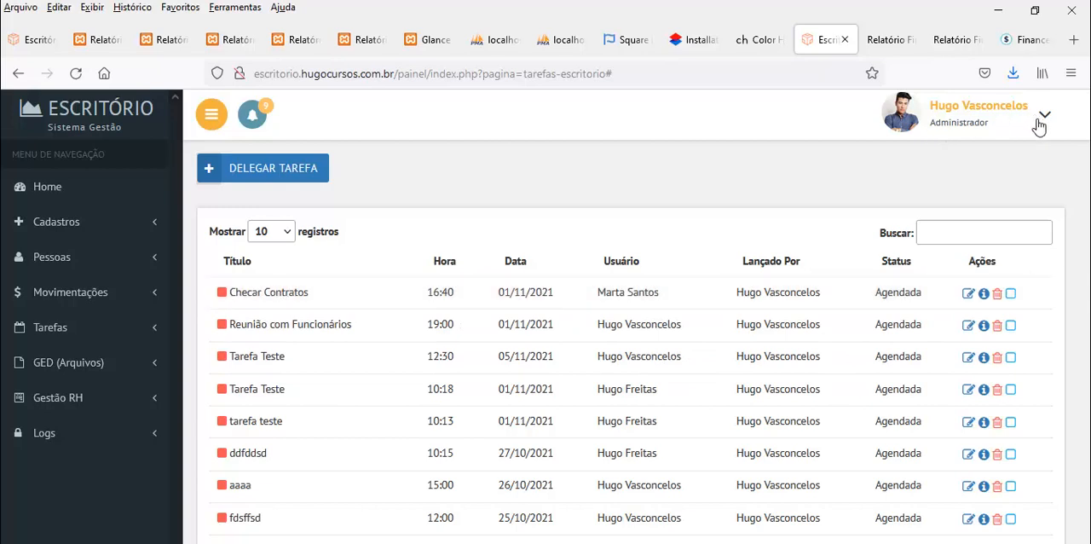
Open the users list under Pessoas and select the RH user's e-mail for copying
{"action": "left_click", "coordinate": [51, 226]}
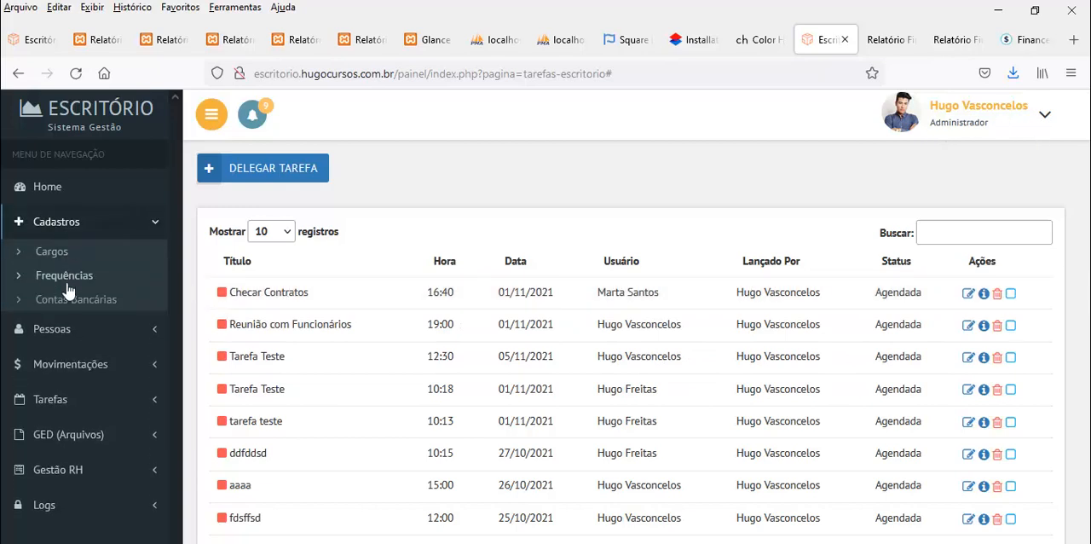
{"action": "left_click", "coordinate": [65, 332]}
{"action": "left_click", "coordinate": [59, 358]}
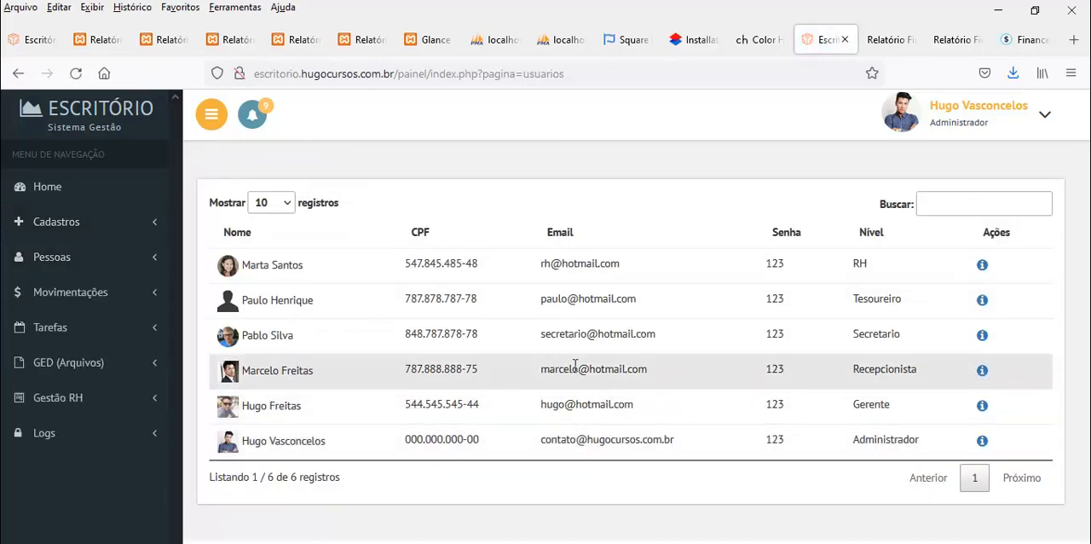
{"action": "triple_click", "coordinate": [560, 265]}
{"action": "key", "text": "ctrl+c"}
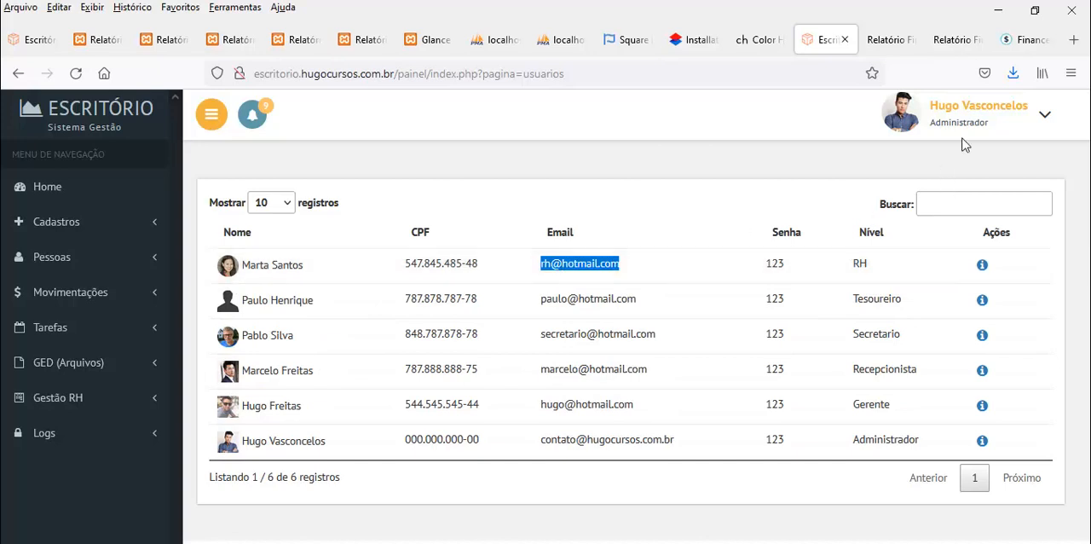
Log out of the administrator account and log in with the RH user's e-mail and account password
{"action": "left_click", "coordinate": [1042, 124]}
{"action": "left_click", "coordinate": [940, 222]}
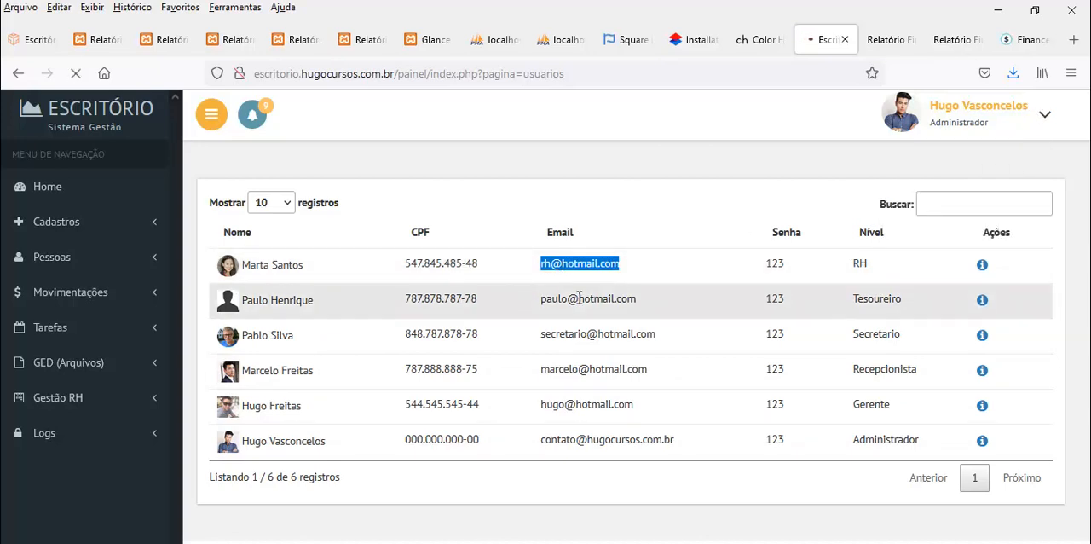
{"action": "left_click", "coordinate": [567, 322]}
{"action": "key", "text": "ctrl+v"}
{"action": "left_click", "coordinate": [585, 374]}
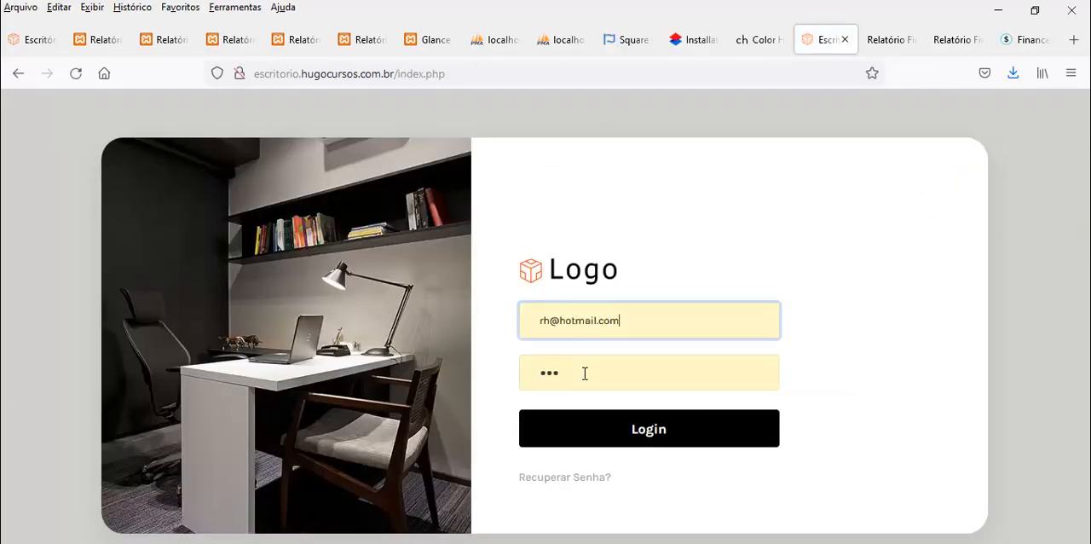
{"action": "left_click", "coordinate": [640, 445]}
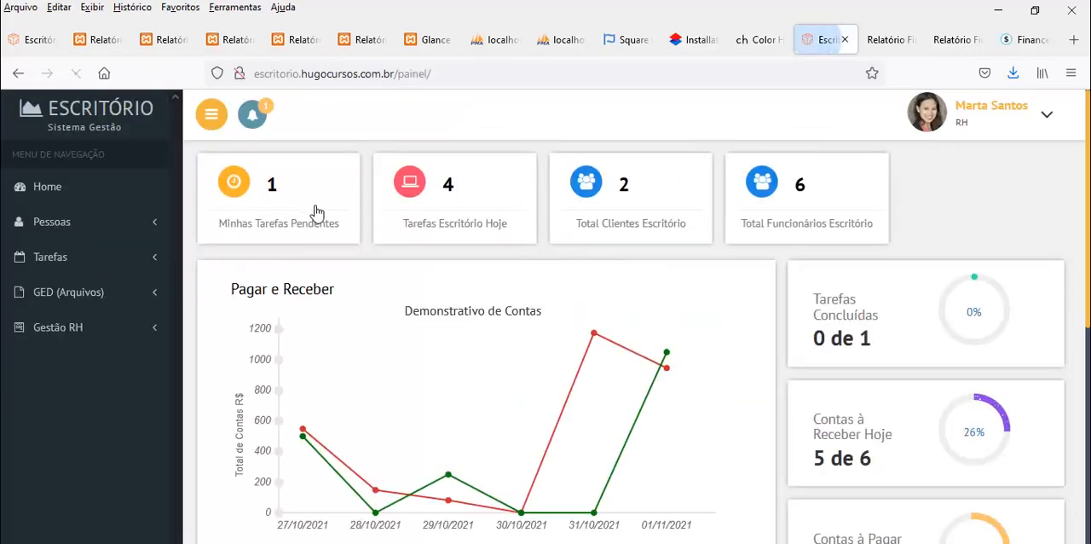
Check the RH user's pending task notification, open the full agenda, and view and close the Checar Contratos details
{"action": "left_click", "coordinate": [253, 115]}
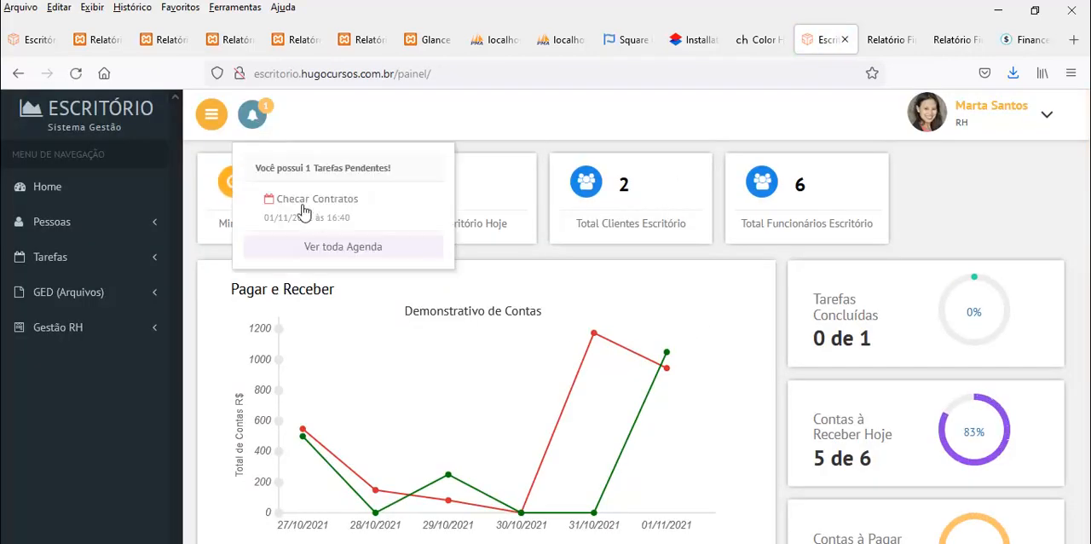
{"action": "left_click", "coordinate": [316, 211]}
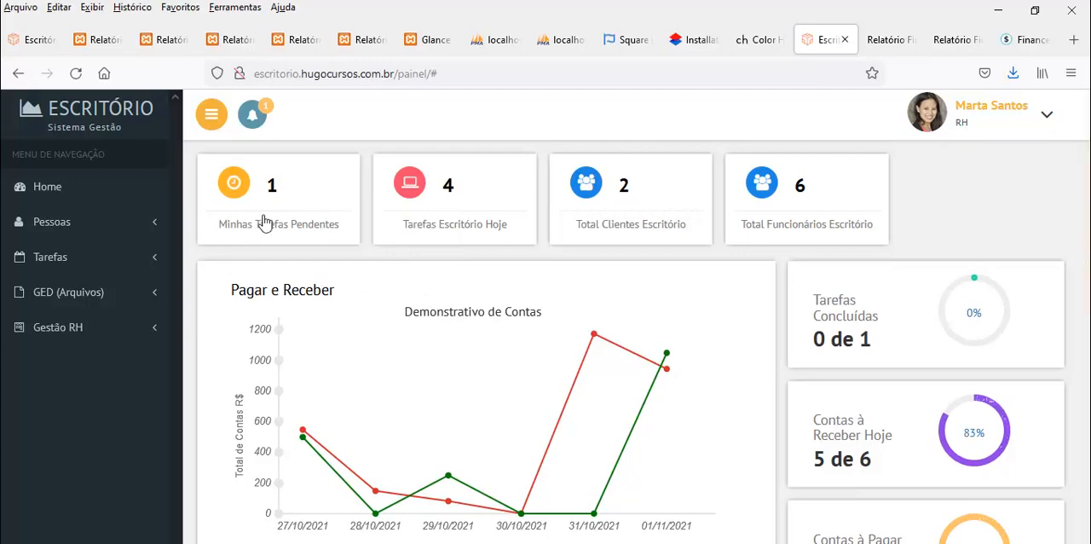
{"action": "left_click", "coordinate": [254, 113]}
{"action": "left_click", "coordinate": [314, 244]}
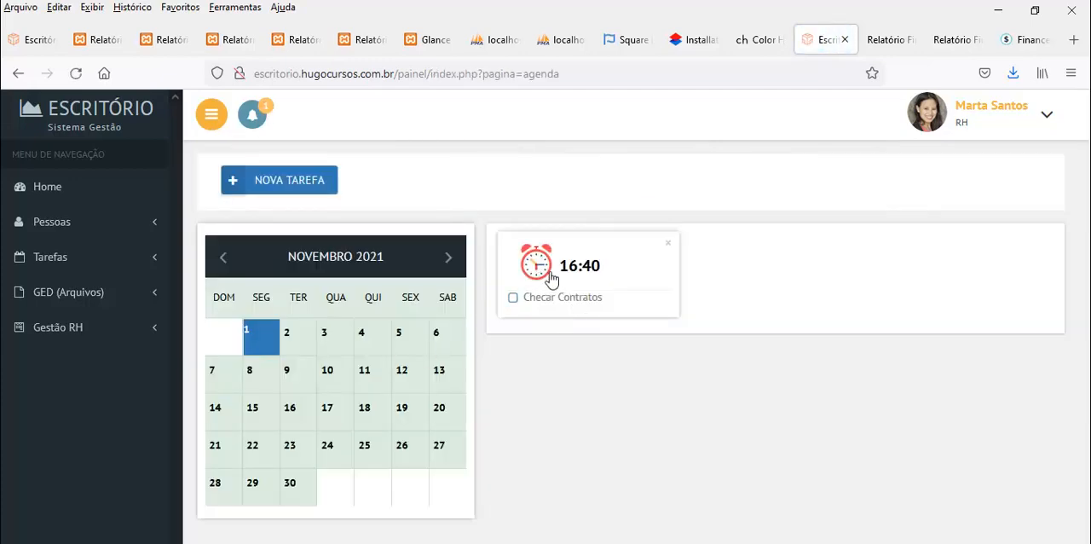
{"action": "left_click", "coordinate": [550, 280]}
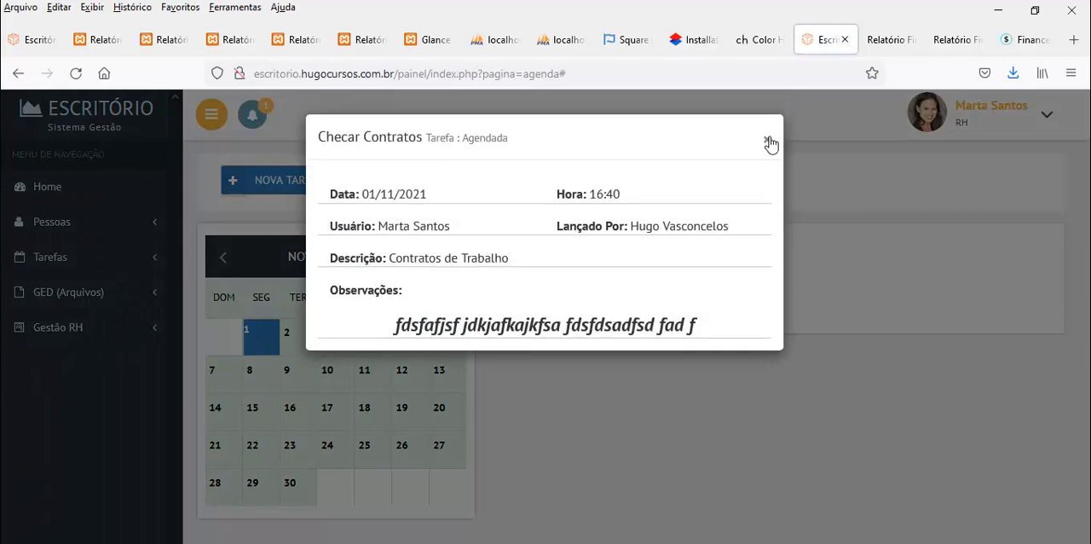
{"action": "left_click", "coordinate": [769, 142]}
{"action": "left_click", "coordinate": [1048, 126]}
{"action": "left_click", "coordinate": [961, 200]}
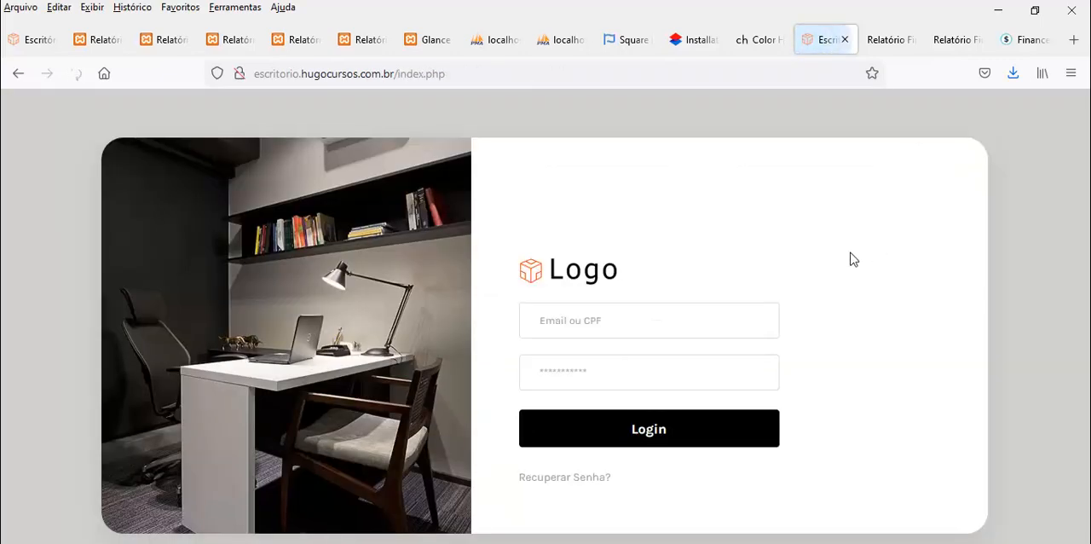
{"action": "left_click", "coordinate": [653, 311]}
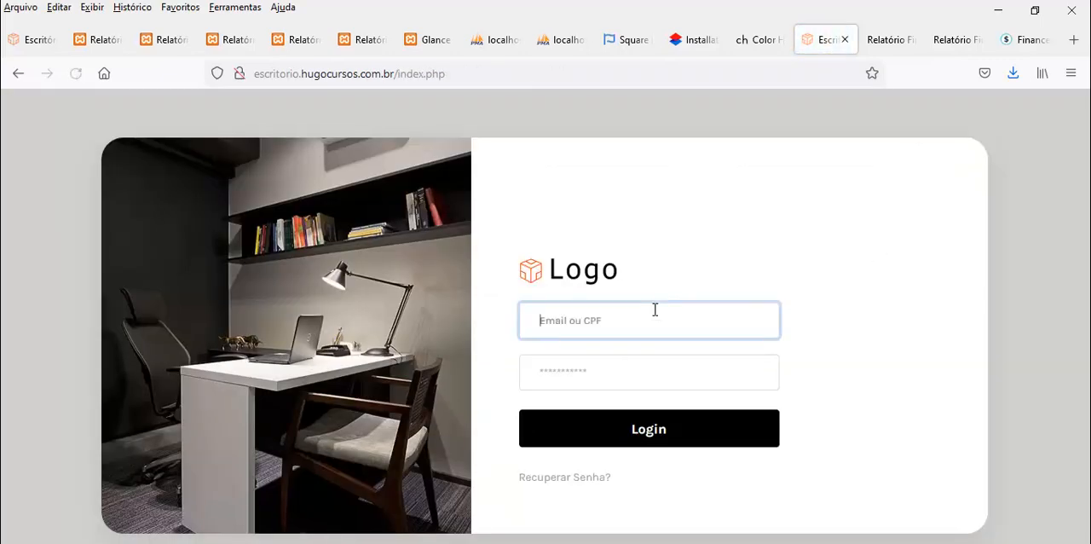
{"action": "left_click", "coordinate": [588, 49]}
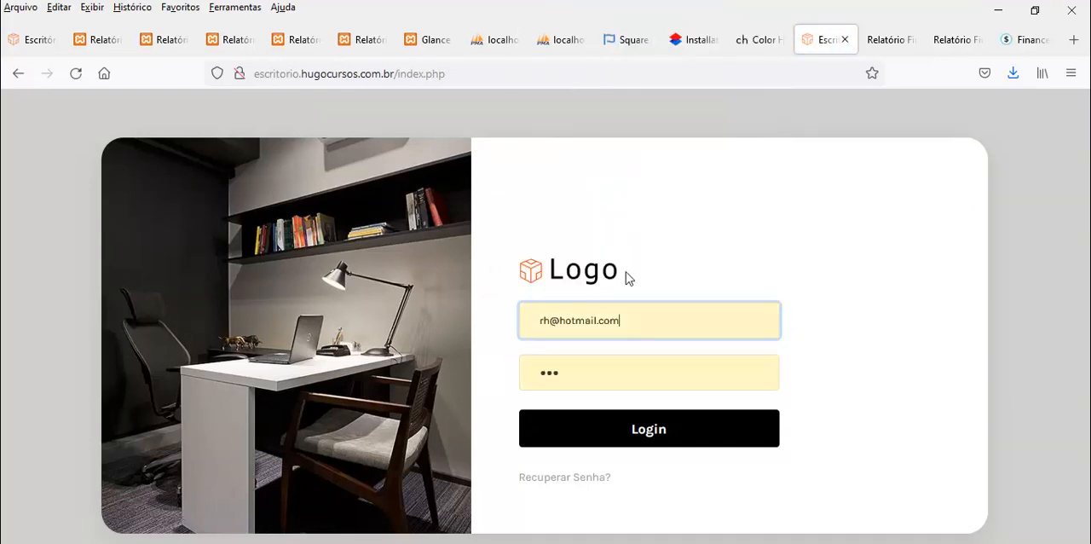
{"action": "left_click", "coordinate": [648, 429]}
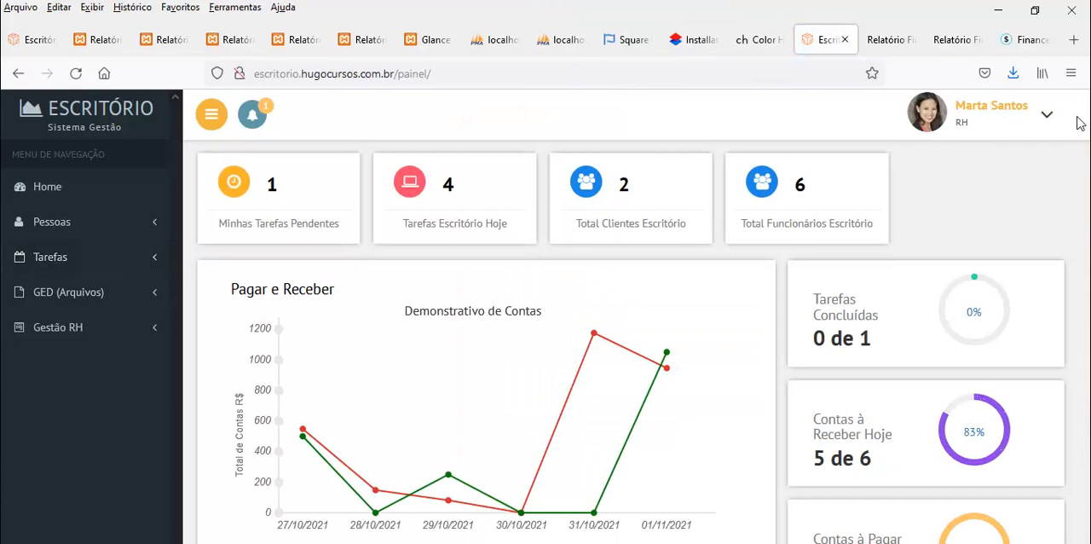
Log out of the RH account and log in with the administrator's saved login ID and password
{"action": "left_click", "coordinate": [1046, 114]}
{"action": "left_click", "coordinate": [956, 174]}
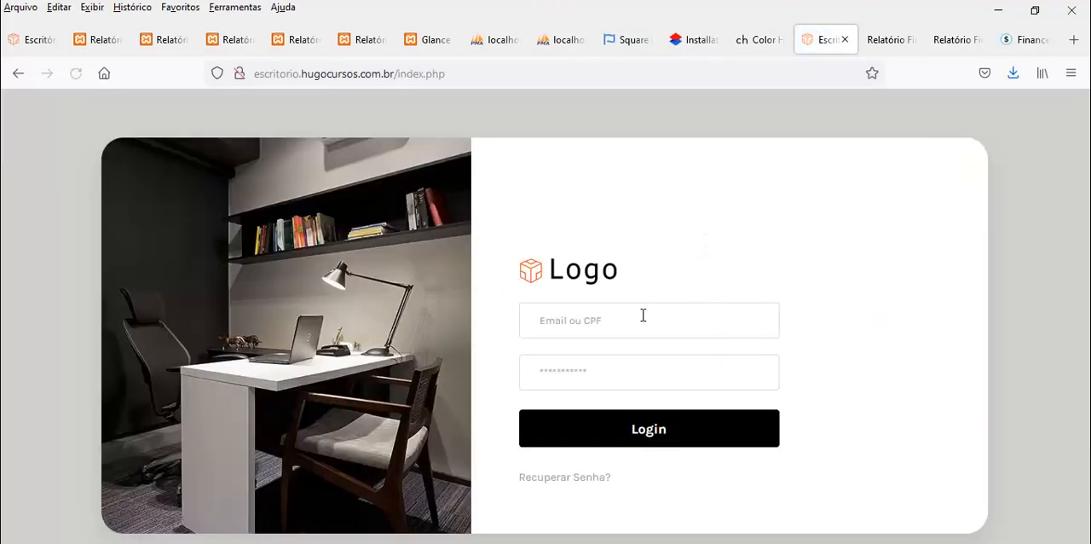
{"action": "left_click", "coordinate": [639, 319]}
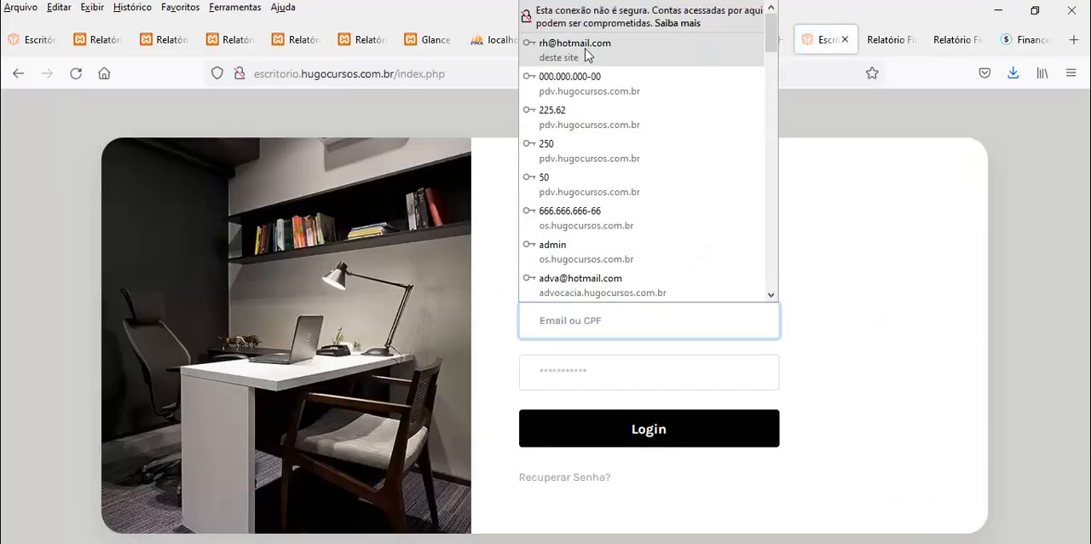
{"action": "left_click", "coordinate": [586, 85]}
{"action": "left_click", "coordinate": [633, 415]}
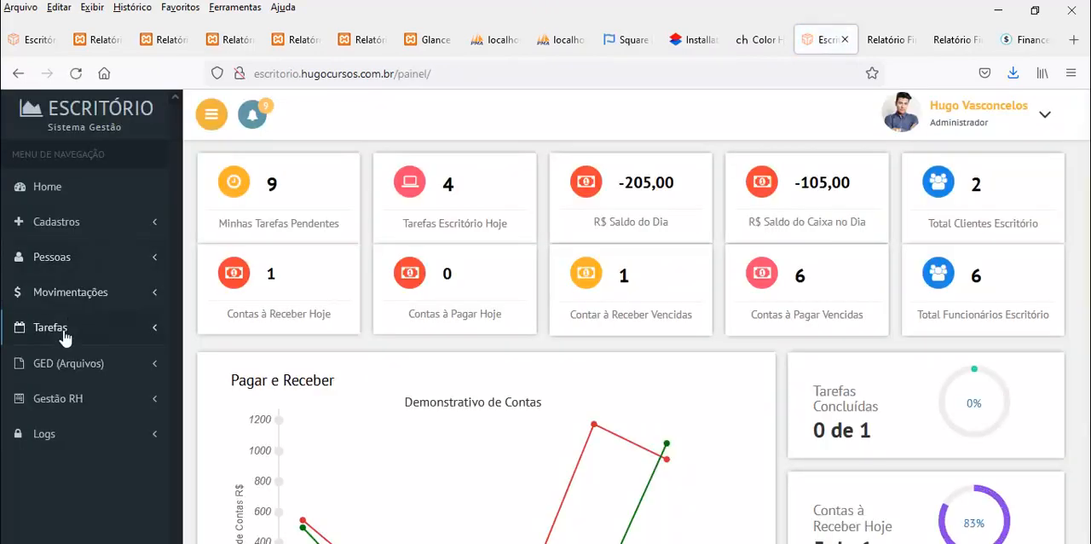
Open the Minhas Tarefas list, look over the new task form, and close it without saving
{"action": "left_click", "coordinate": [64, 335]}
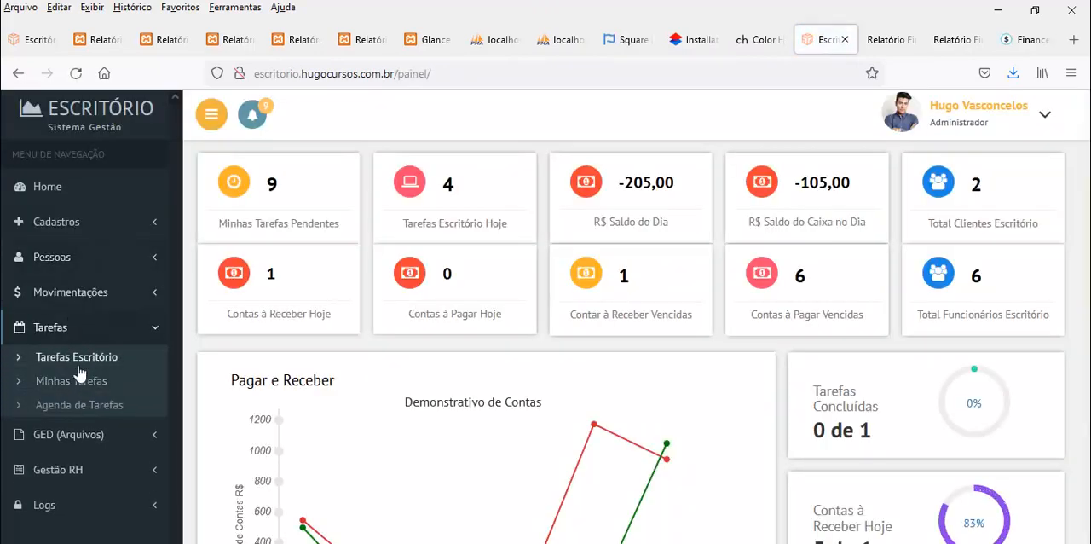
{"action": "left_click", "coordinate": [81, 388]}
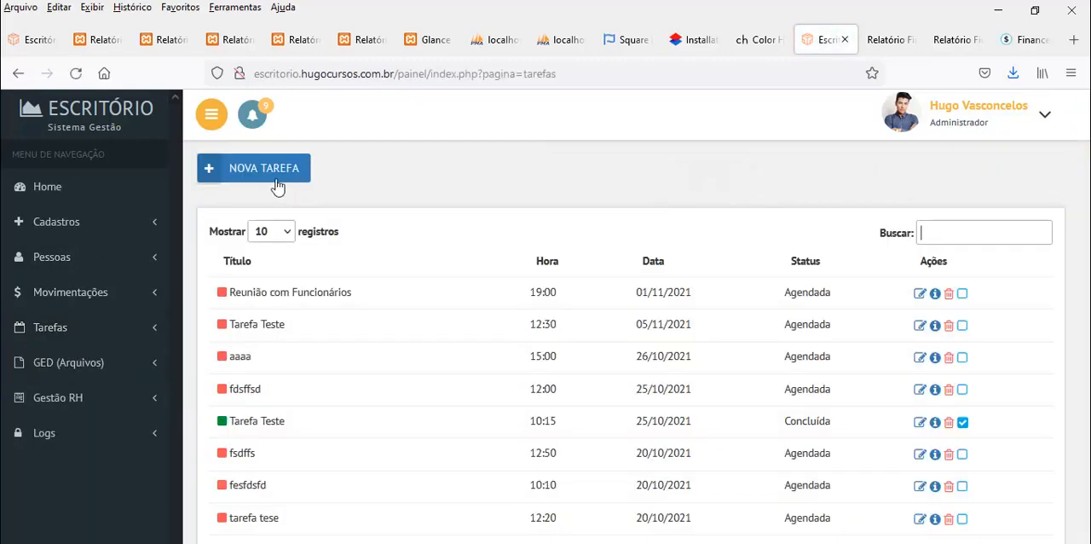
{"action": "left_click", "coordinate": [277, 186]}
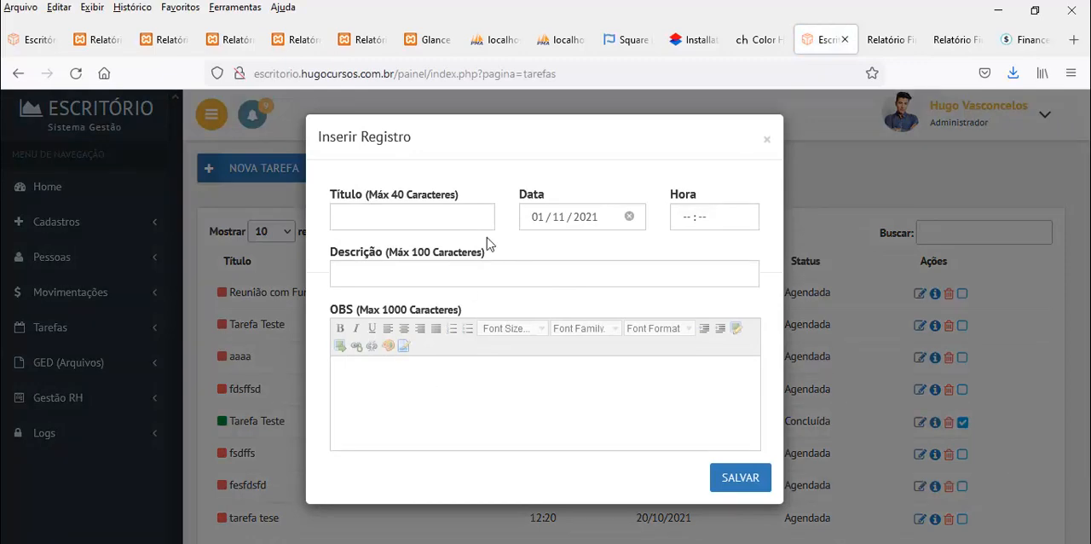
{"action": "left_click", "coordinate": [769, 140]}
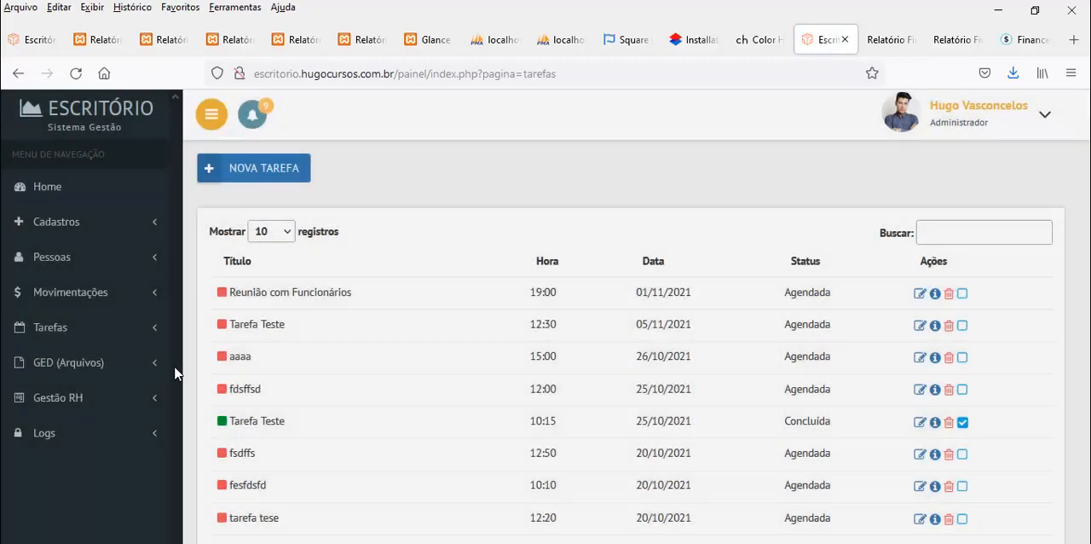
Open the Agenda de Tarefas and view the administrator's tasks for 2 and 3 November 2021, returning to 1 November
{"action": "left_click", "coordinate": [69, 330]}
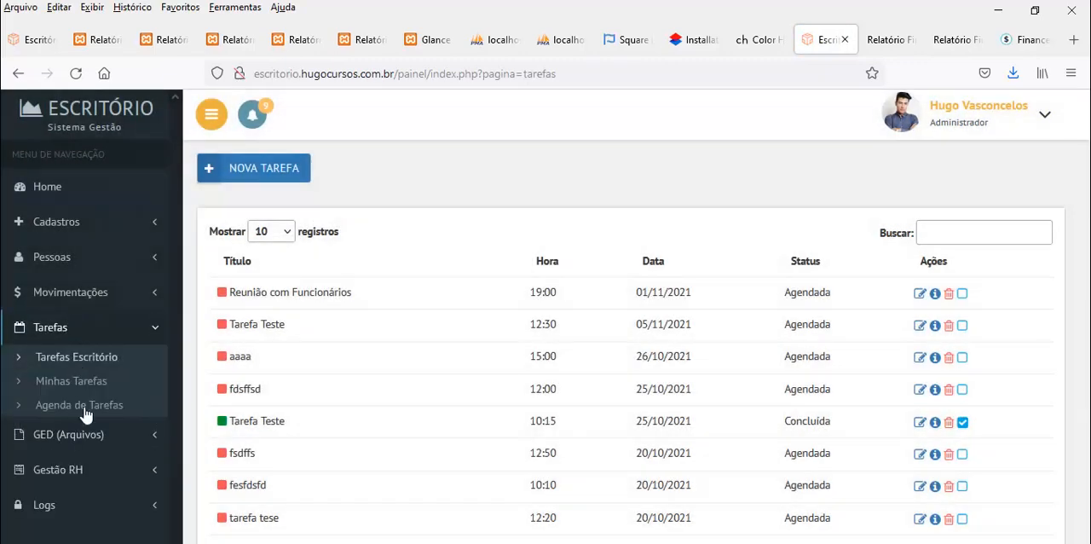
{"action": "left_click", "coordinate": [82, 407]}
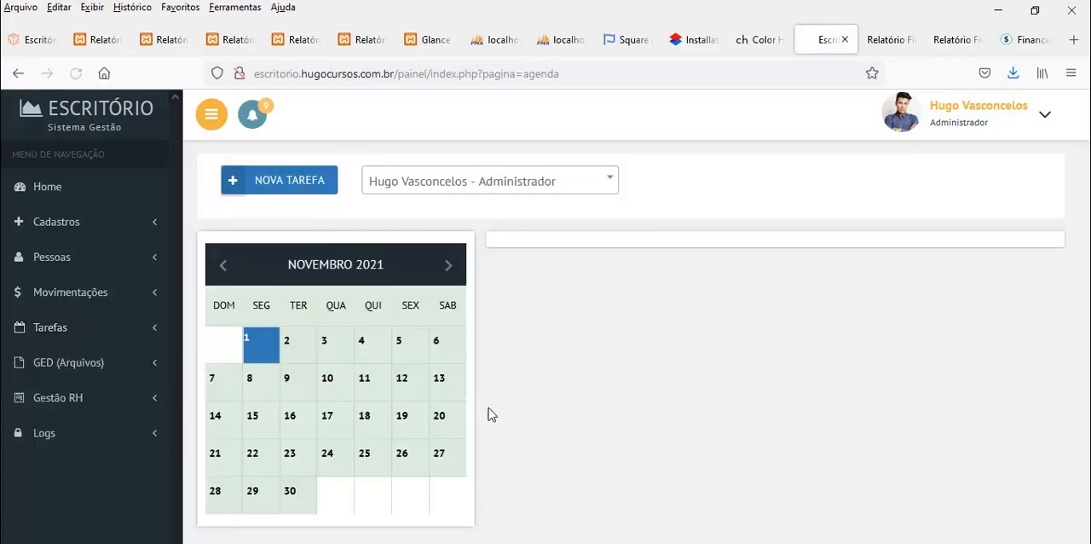
{"action": "left_click", "coordinate": [301, 351]}
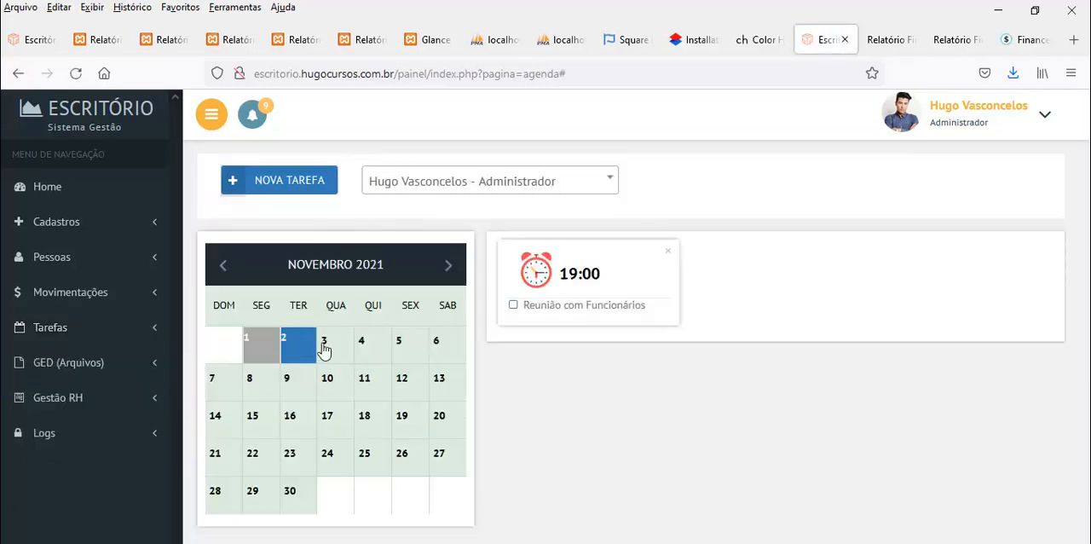
{"action": "left_click", "coordinate": [324, 349]}
{"action": "left_click", "coordinate": [265, 354]}
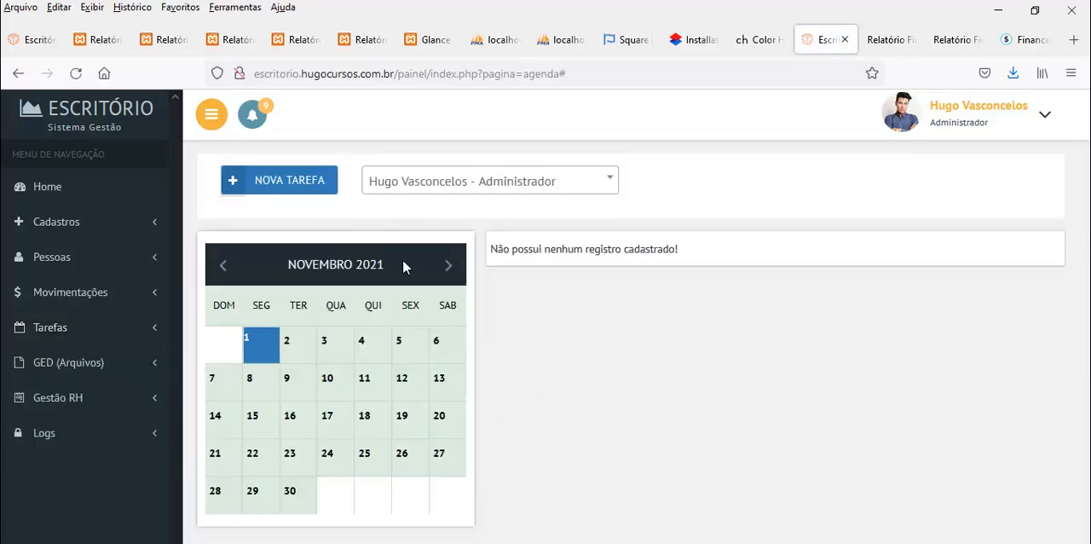
In the RH user's agenda, save a new task titled Tarefa 2 for 01/11/2021 at 18:00 and mark Checar Contratos as completed
{"action": "left_click", "coordinate": [458, 186]}
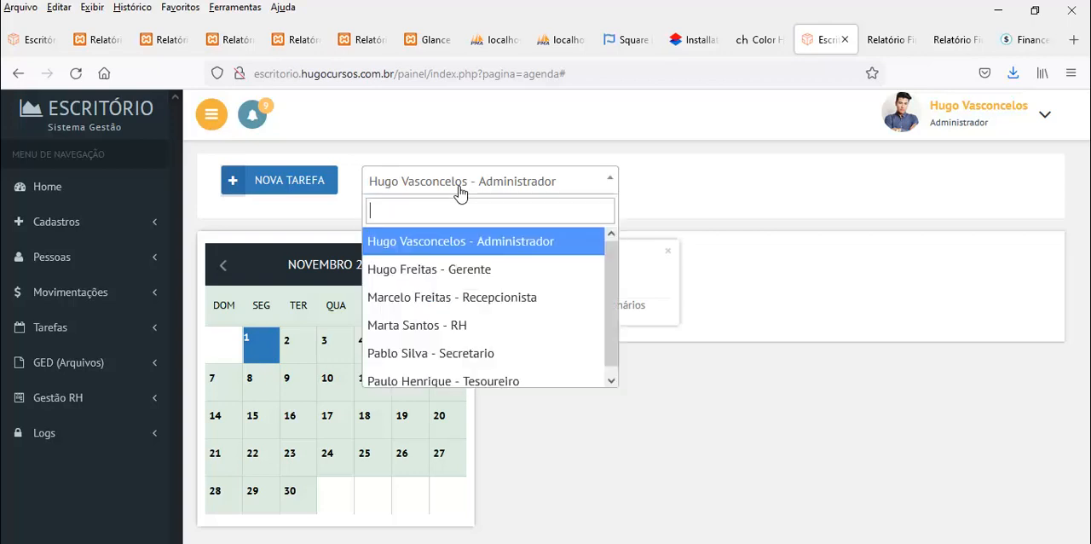
{"action": "left_click", "coordinate": [414, 327]}
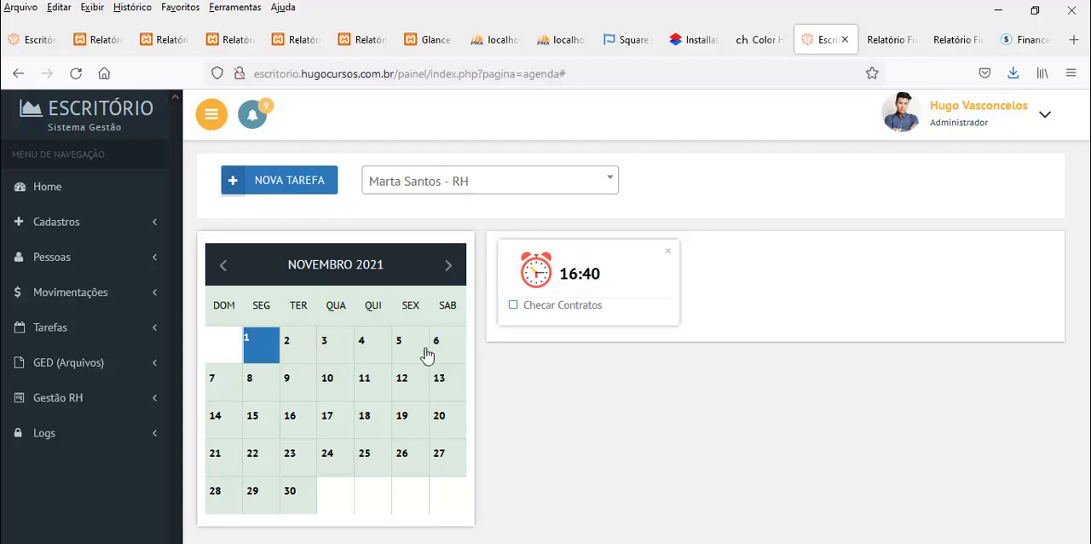
{"action": "left_click", "coordinate": [298, 186]}
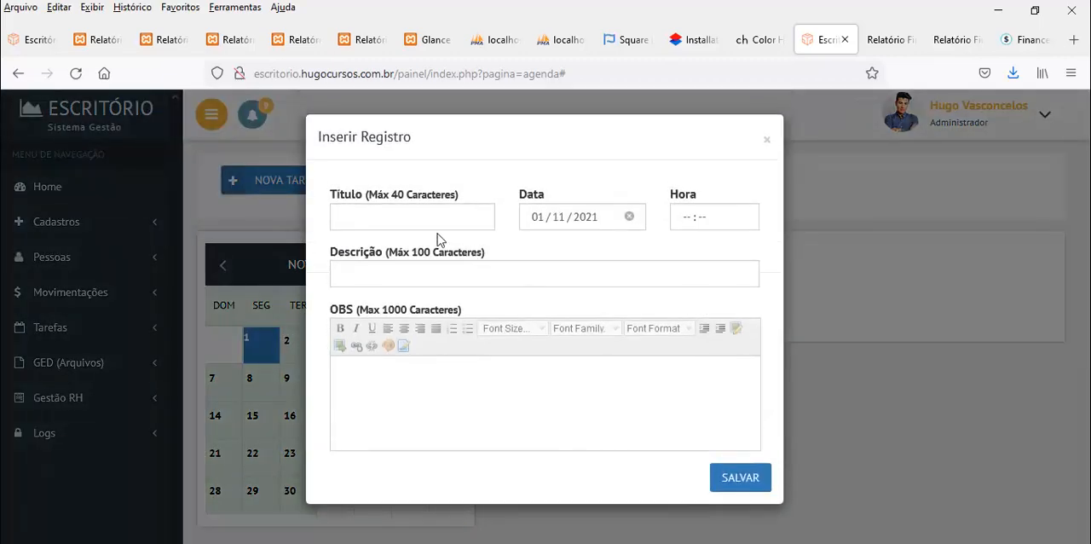
{"action": "left_click", "coordinate": [417, 219]}
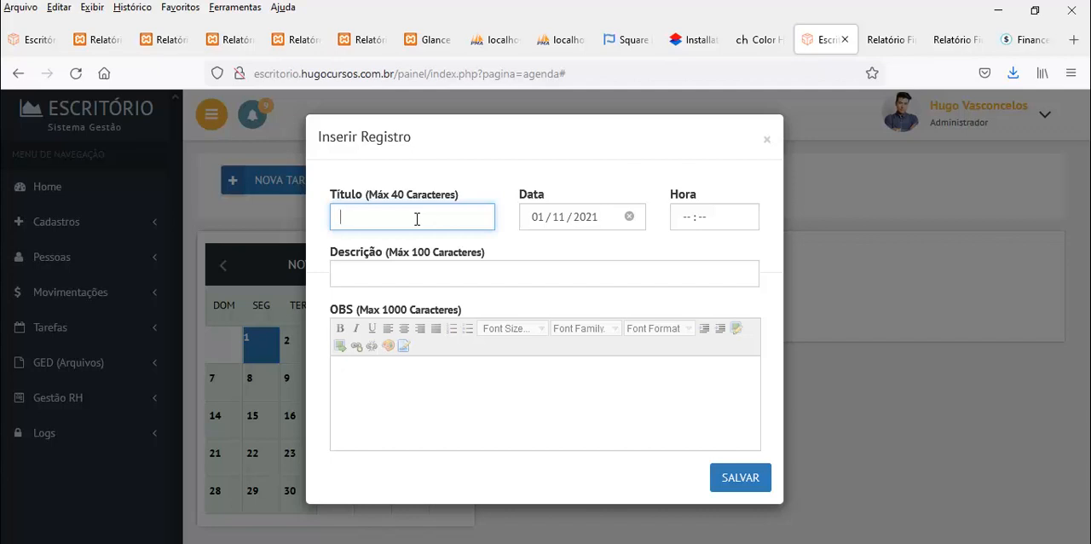
{"action": "type", "text": "Tarefa 2"}
{"action": "left_click", "coordinate": [692, 221]}
{"action": "type", "text": "1800"}
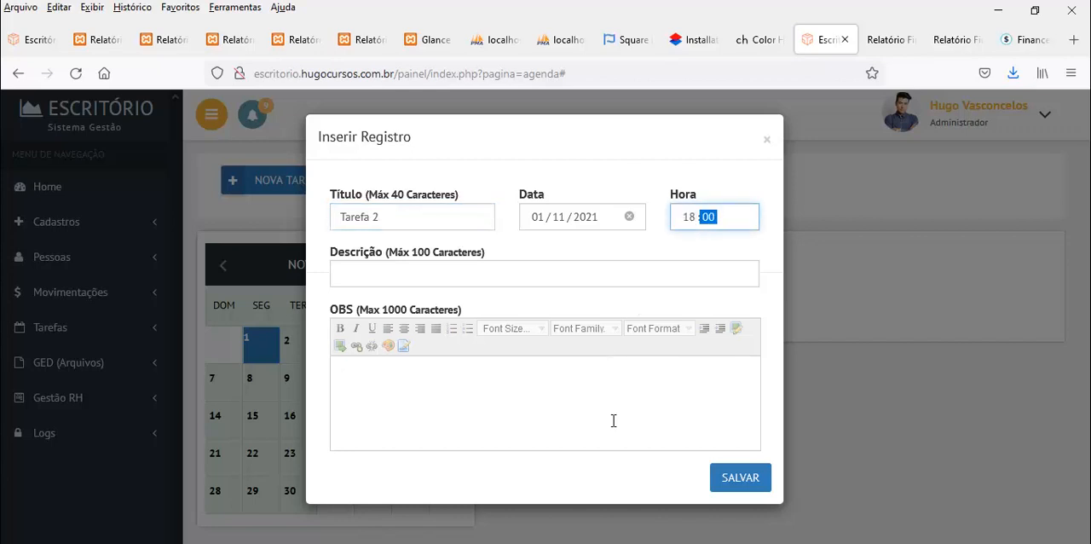
{"action": "left_click", "coordinate": [738, 477]}
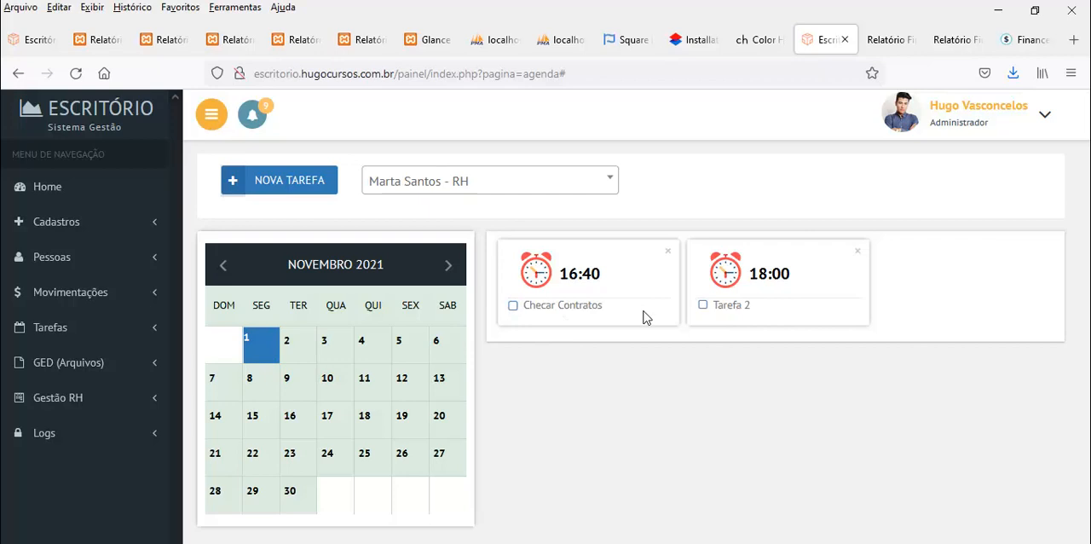
{"action": "left_click", "coordinate": [513, 305]}
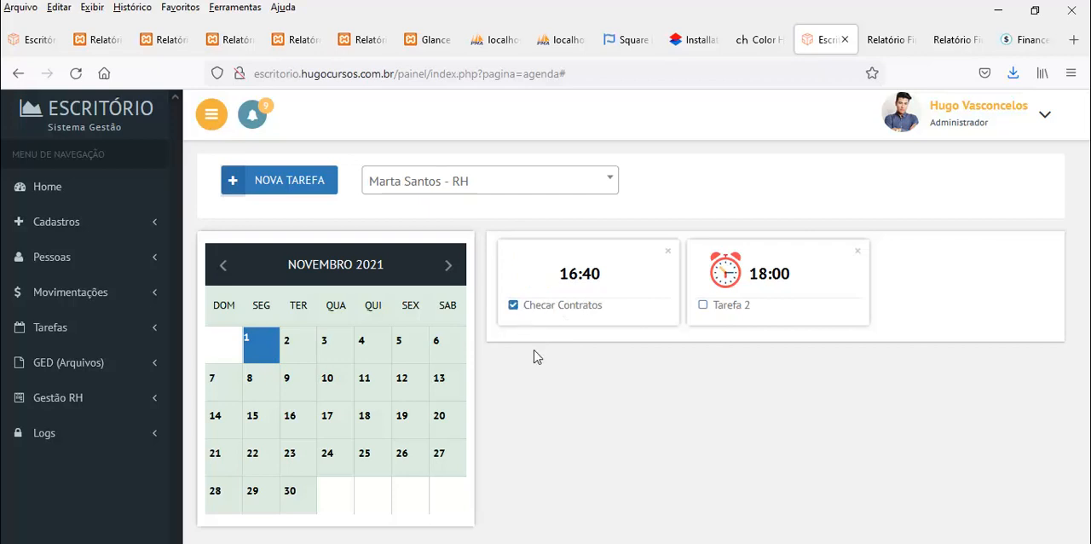
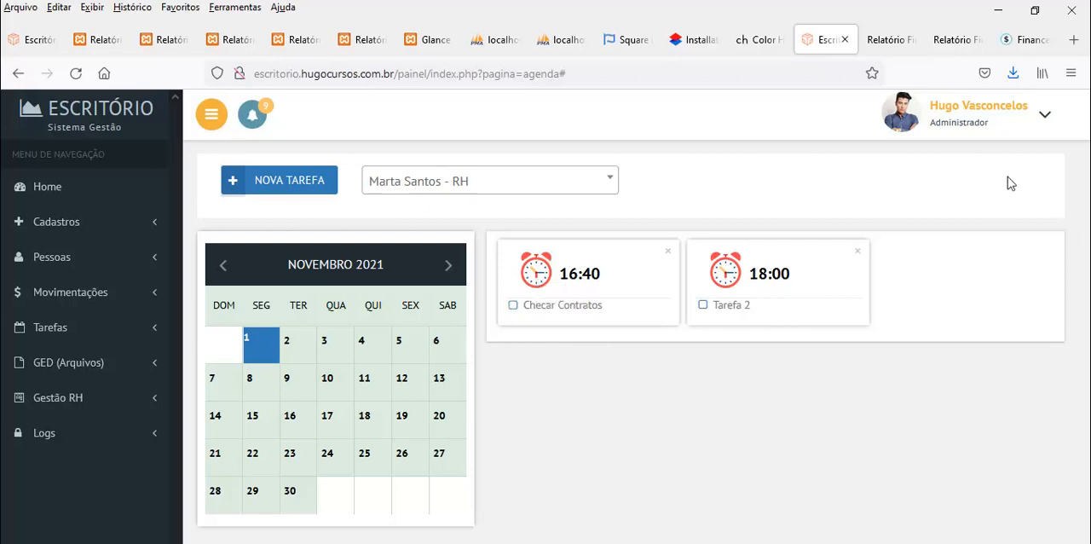
Go back to October 2021 in the RH user's agenda and check individual days between the 7th and the 29th for tasks
{"action": "left_click", "coordinate": [441, 189]}
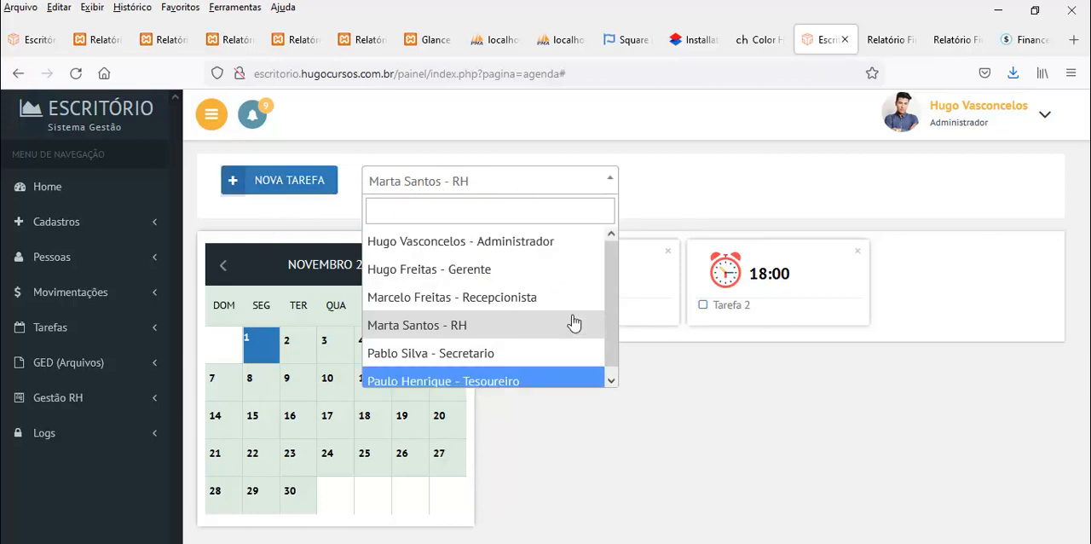
{"action": "left_click", "coordinate": [812, 198]}
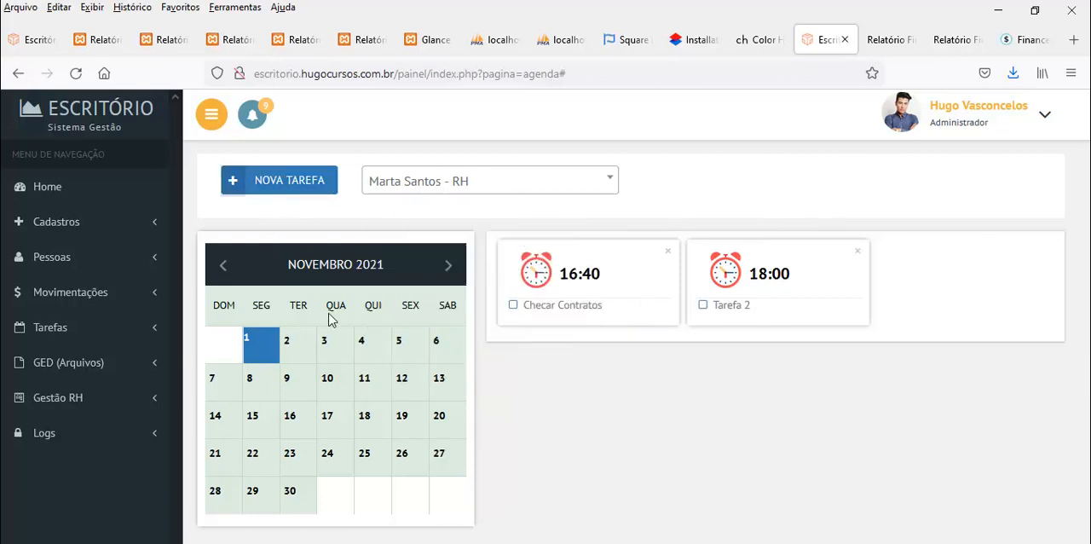
{"action": "left_click", "coordinate": [223, 265]}
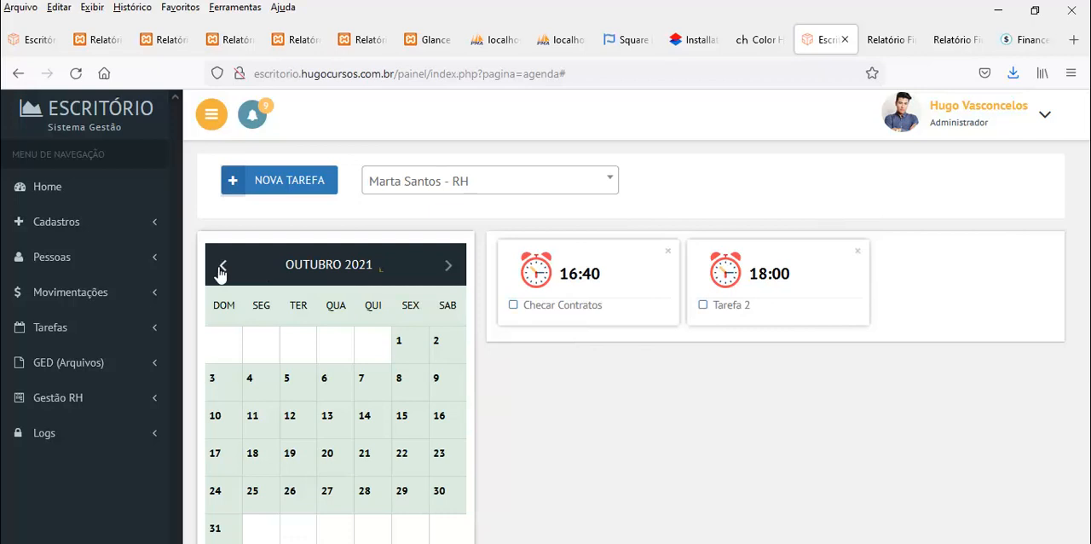
{"action": "left_click", "coordinate": [327, 493]}
{"action": "left_click", "coordinate": [298, 499]}
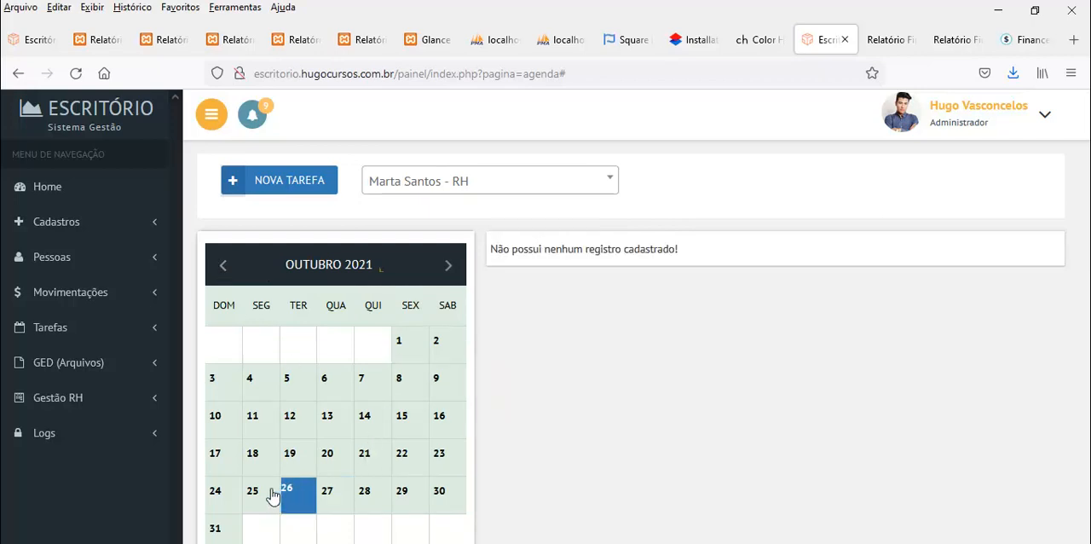
{"action": "left_click", "coordinate": [271, 498]}
{"action": "left_click", "coordinate": [343, 498]}
{"action": "left_click", "coordinate": [375, 494]}
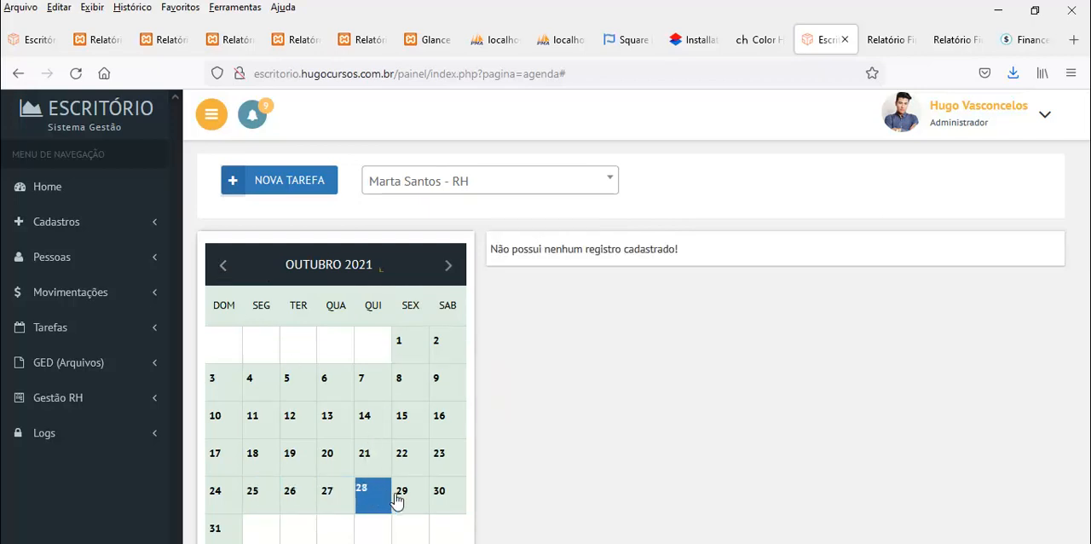
{"action": "left_click", "coordinate": [402, 496]}
{"action": "left_click", "coordinate": [409, 465]}
{"action": "left_click", "coordinate": [363, 459]}
{"action": "left_click", "coordinate": [437, 466]}
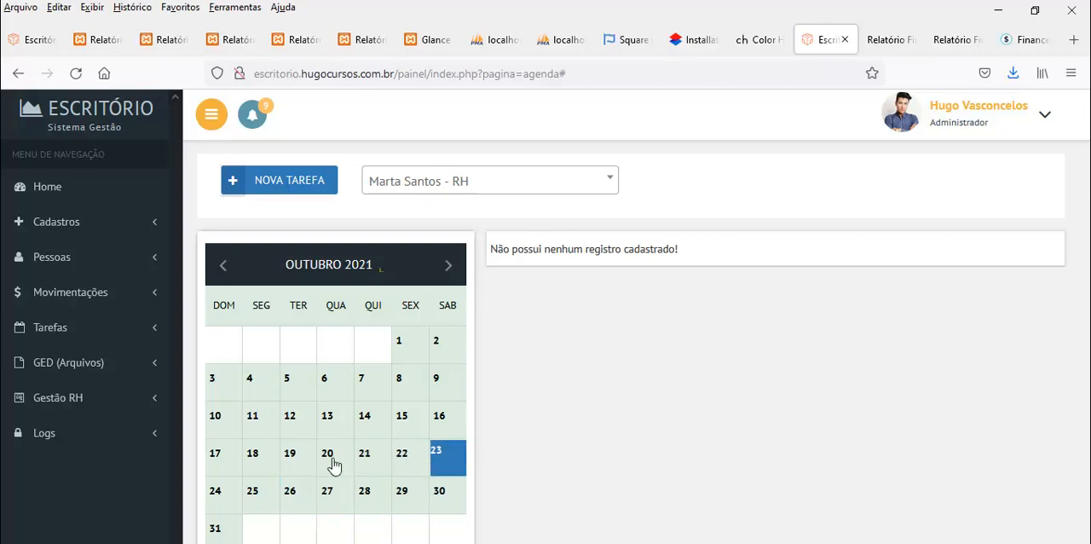
{"action": "left_click", "coordinate": [294, 463]}
{"action": "left_click", "coordinate": [324, 466]}
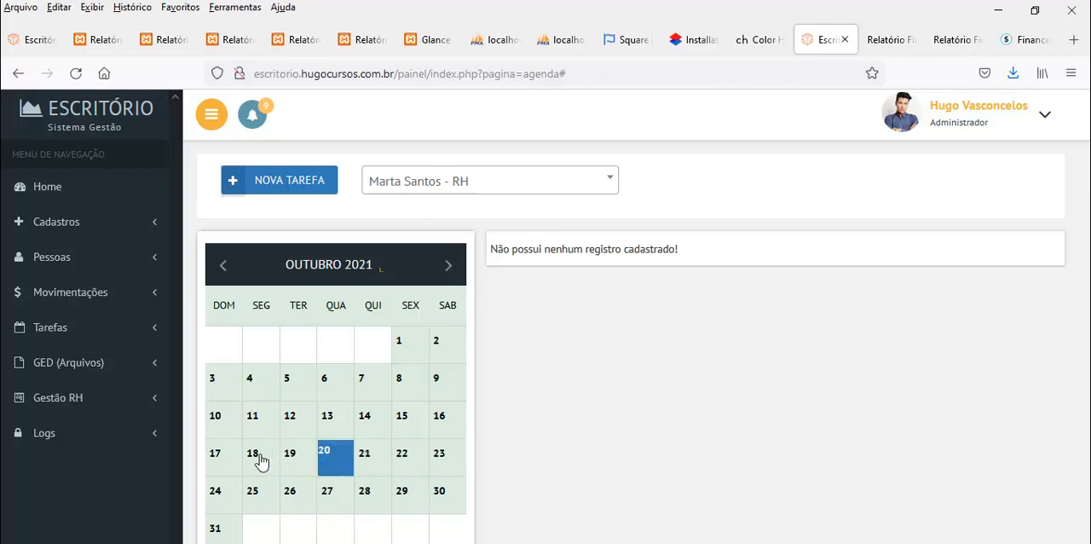
{"action": "left_click", "coordinate": [260, 463]}
{"action": "left_click", "coordinate": [217, 463]}
{"action": "left_click", "coordinate": [214, 494]}
{"action": "left_click", "coordinate": [302, 433]}
{"action": "left_click", "coordinate": [339, 430]}
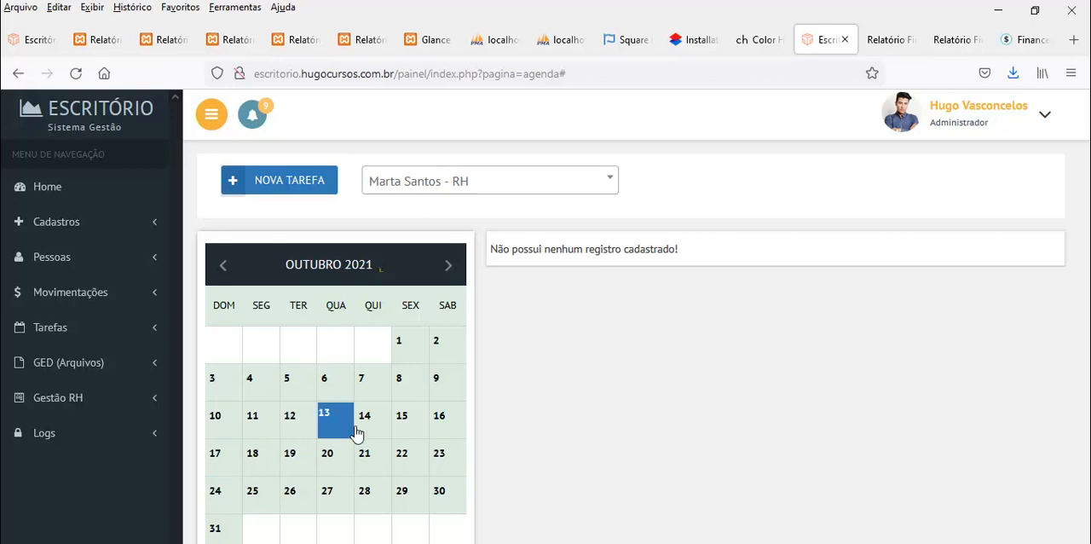
{"action": "left_click", "coordinate": [375, 428]}
{"action": "left_click", "coordinate": [415, 427]}
{"action": "left_click", "coordinate": [446, 423]}
{"action": "left_click", "coordinate": [435, 385]}
{"action": "left_click", "coordinate": [403, 387]}
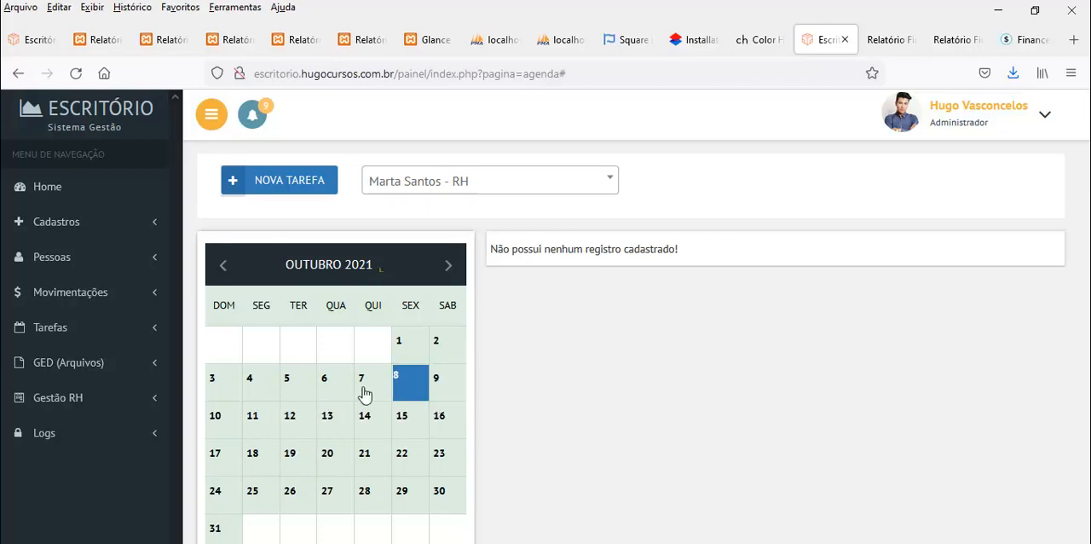
{"action": "left_click", "coordinate": [365, 390]}
Switch the agenda to the administrator and view the tasks on several October 2021 days, including the 19th, 20th, 22nd and 26th
{"action": "left_click", "coordinate": [399, 184]}
{"action": "left_click", "coordinate": [408, 243]}
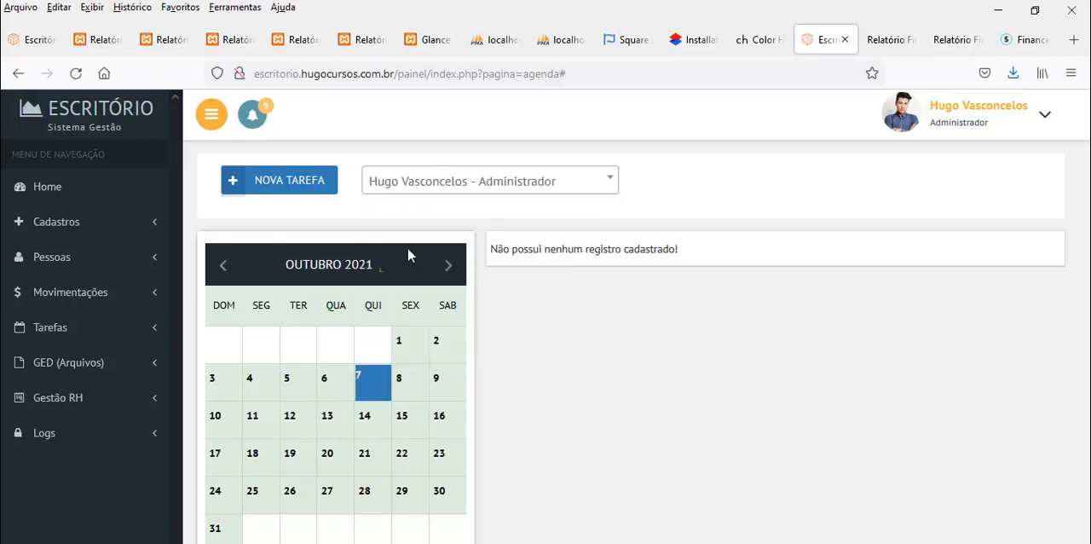
{"action": "left_click", "coordinate": [356, 463]}
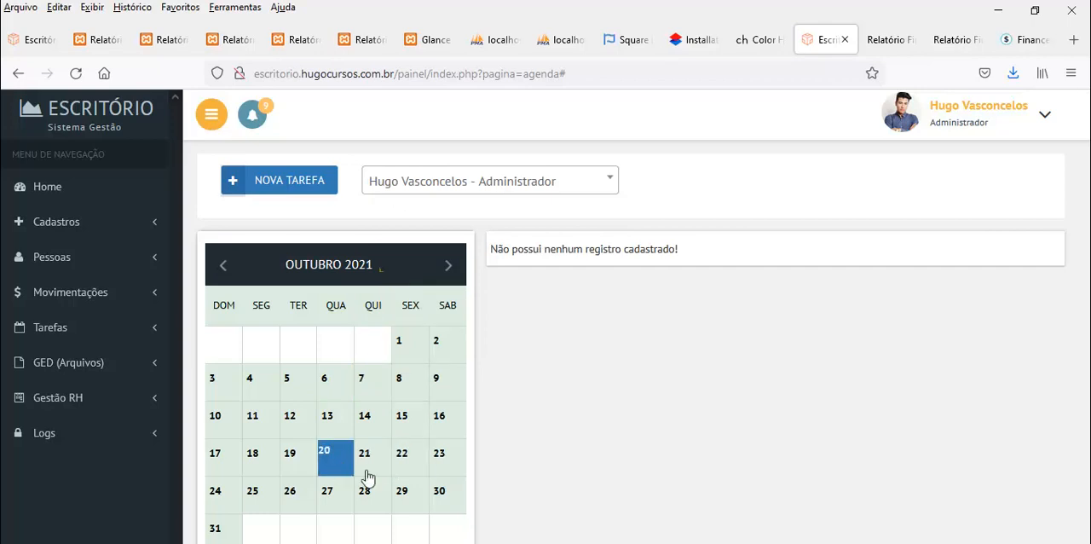
{"action": "left_click", "coordinate": [444, 465]}
{"action": "left_click", "coordinate": [407, 467]}
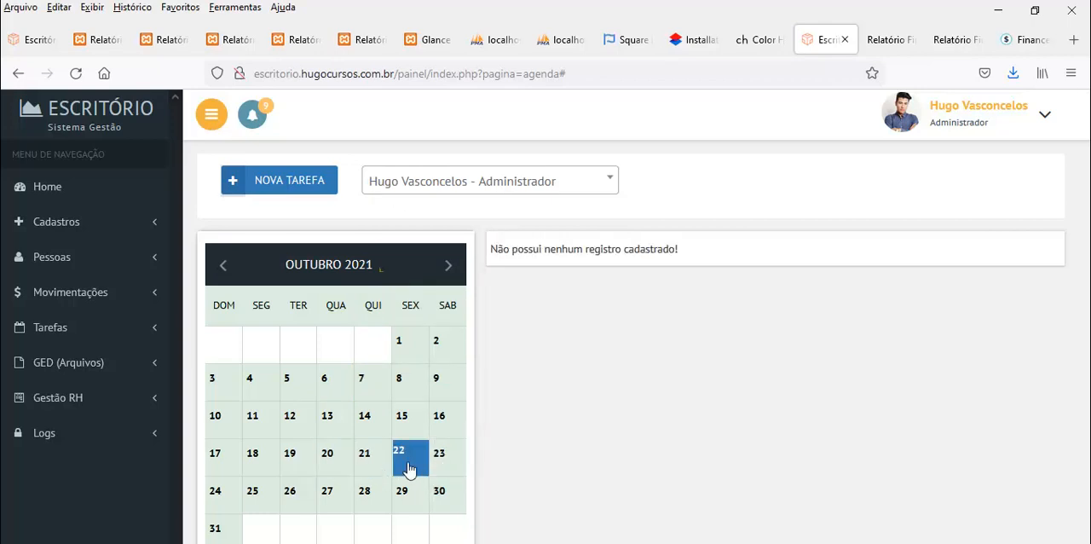
{"action": "left_click", "coordinate": [368, 465]}
{"action": "left_click", "coordinate": [341, 460]}
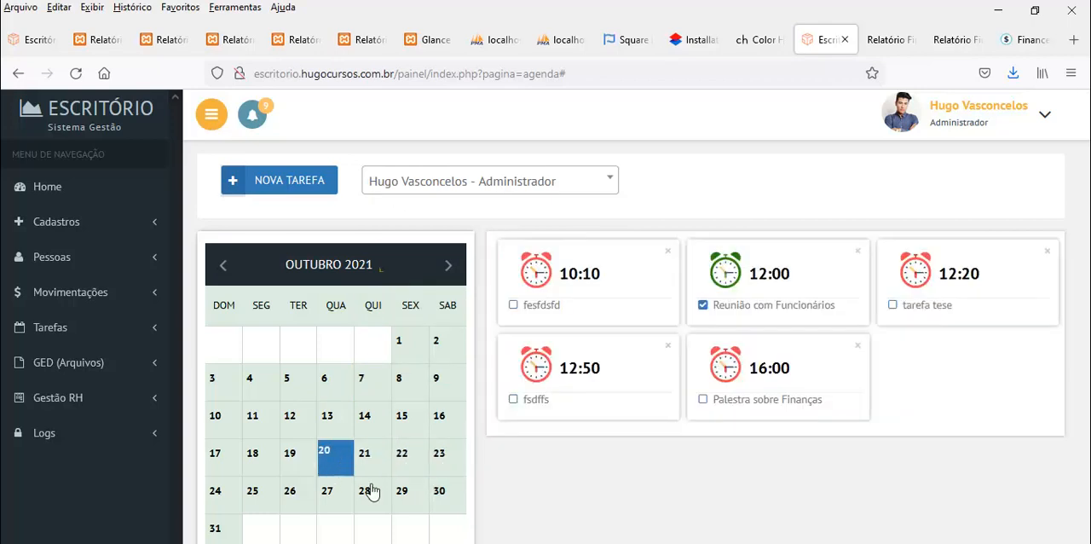
{"action": "left_click", "coordinate": [287, 452]}
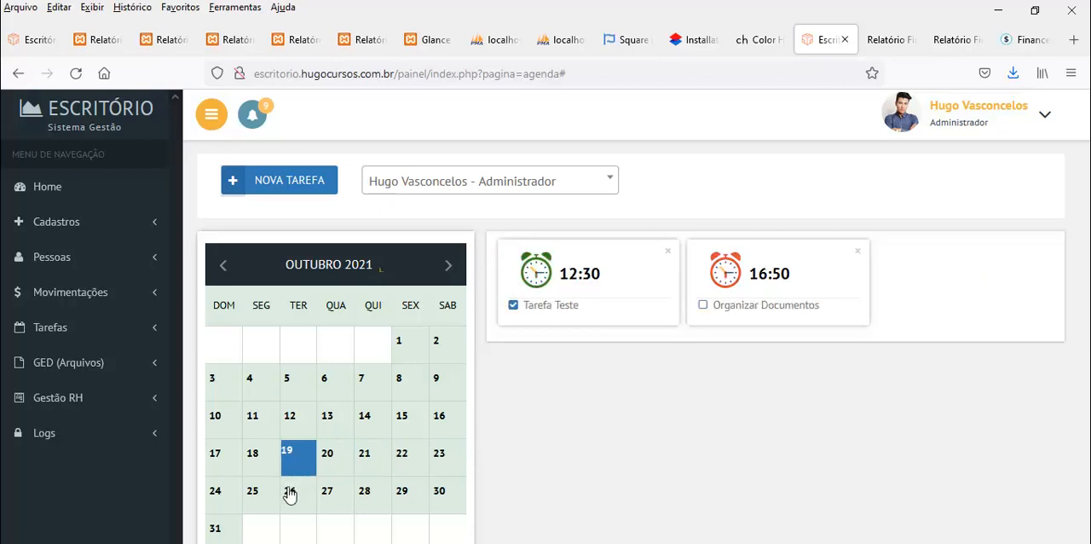
{"action": "left_click", "coordinate": [290, 500]}
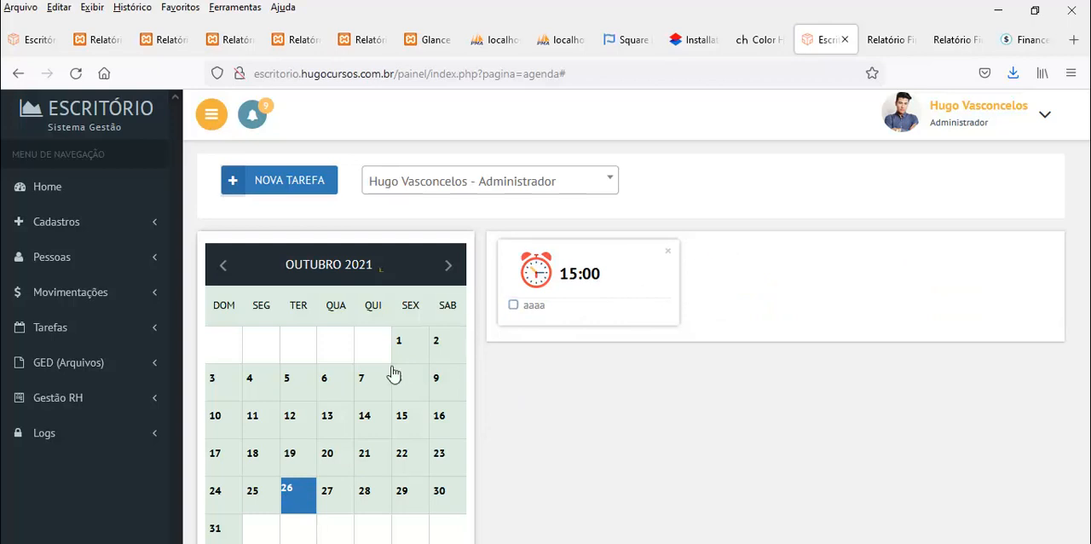
Look over the sectors registered in Setor Arquivo under GED (Arquivos) and open the Categoria Arquivos list
{"action": "left_click", "coordinate": [65, 332]}
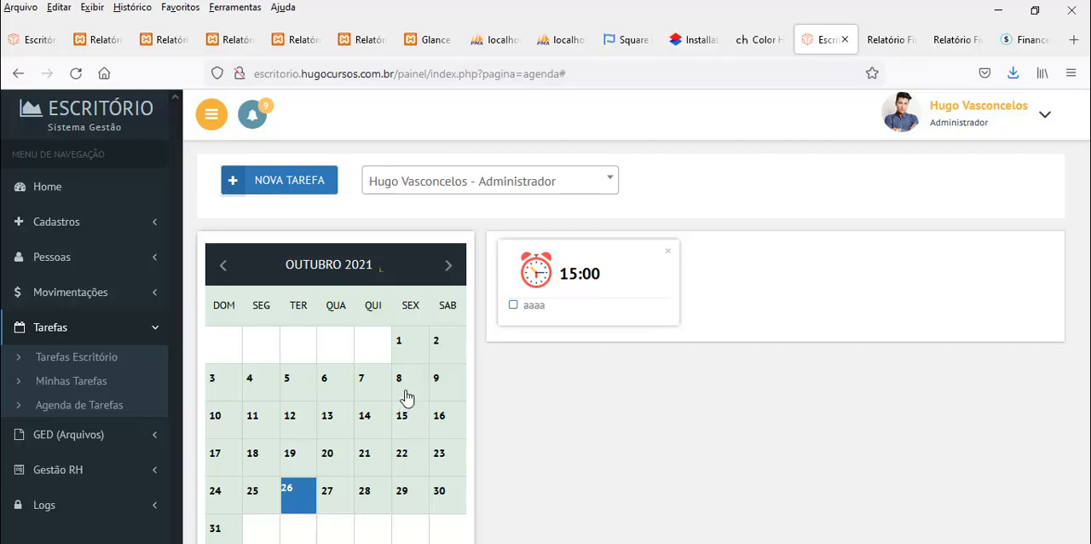
{"action": "left_click", "coordinate": [88, 436]}
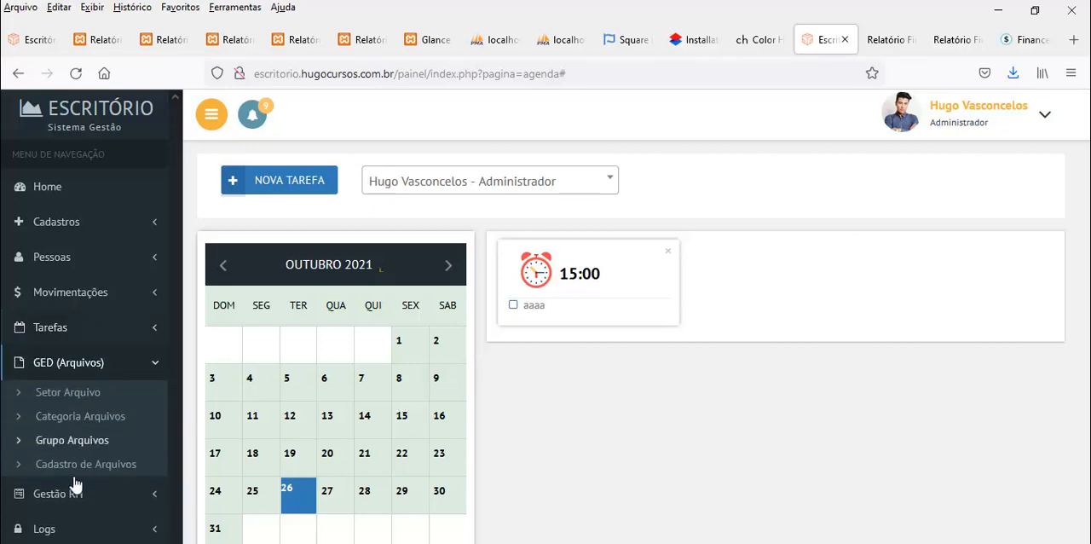
{"action": "left_click", "coordinate": [73, 397]}
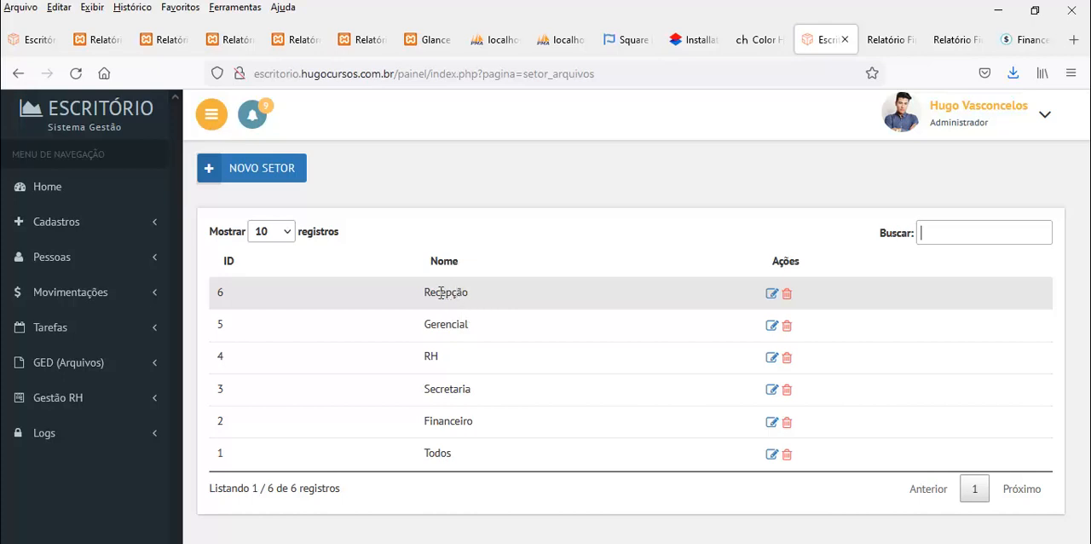
{"action": "left_click_drag", "start_coordinate": [424, 292], "coordinate": [469, 301]}
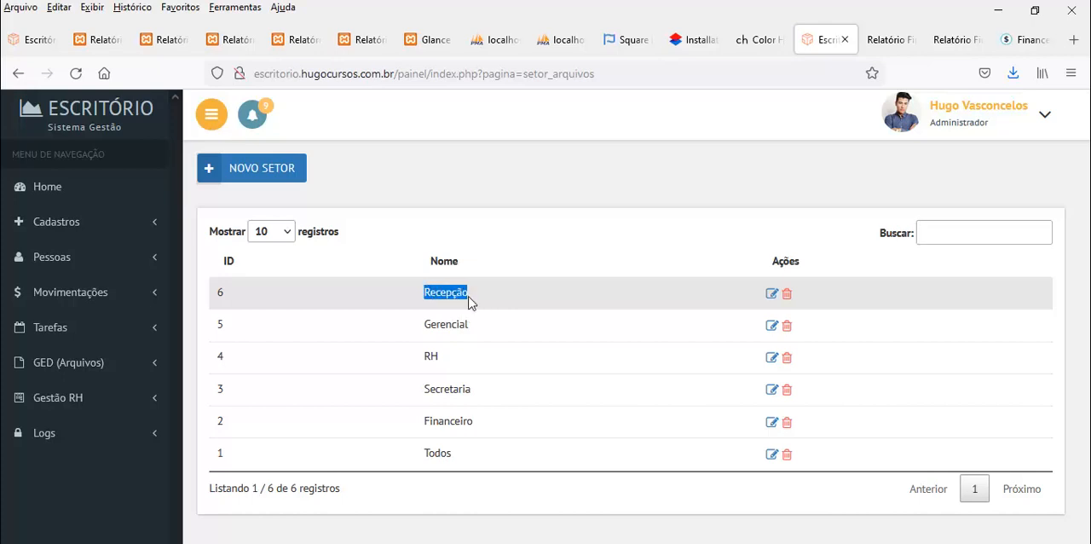
{"action": "left_click_drag", "start_coordinate": [426, 329], "coordinate": [469, 326]}
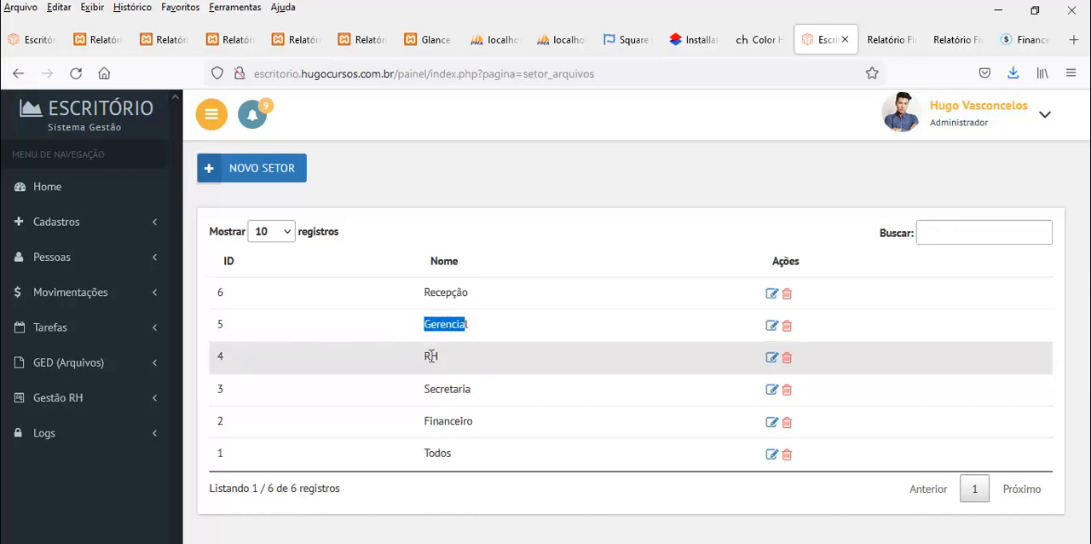
{"action": "left_click_drag", "start_coordinate": [432, 356], "coordinate": [440, 390]}
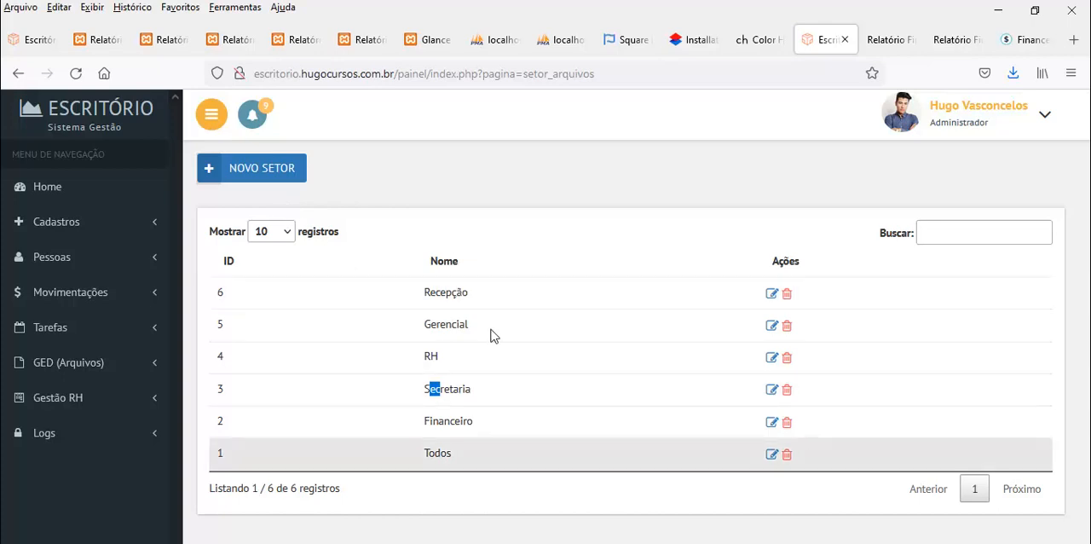
{"action": "left_click", "coordinate": [64, 364]}
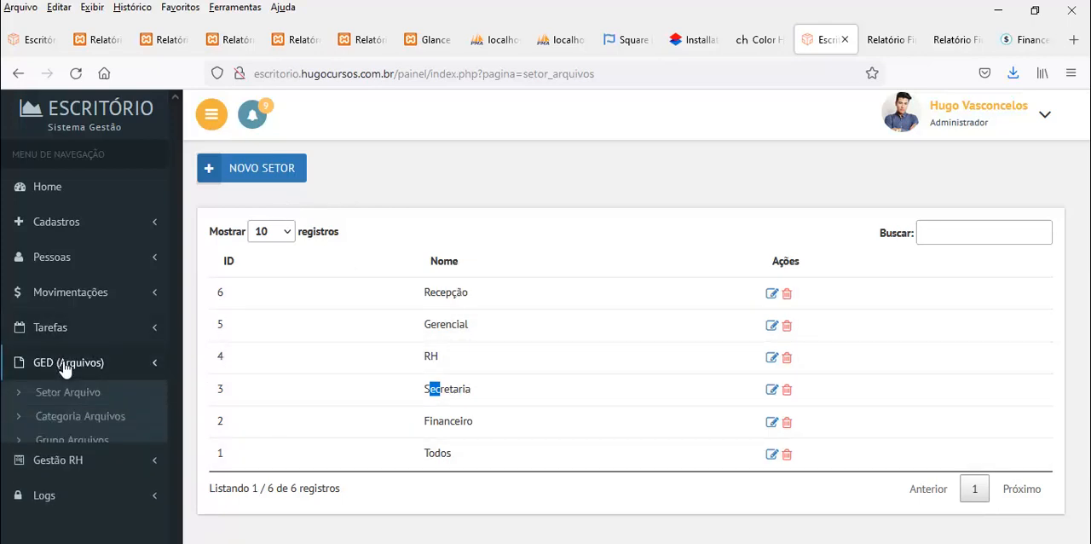
{"action": "left_click", "coordinate": [70, 418]}
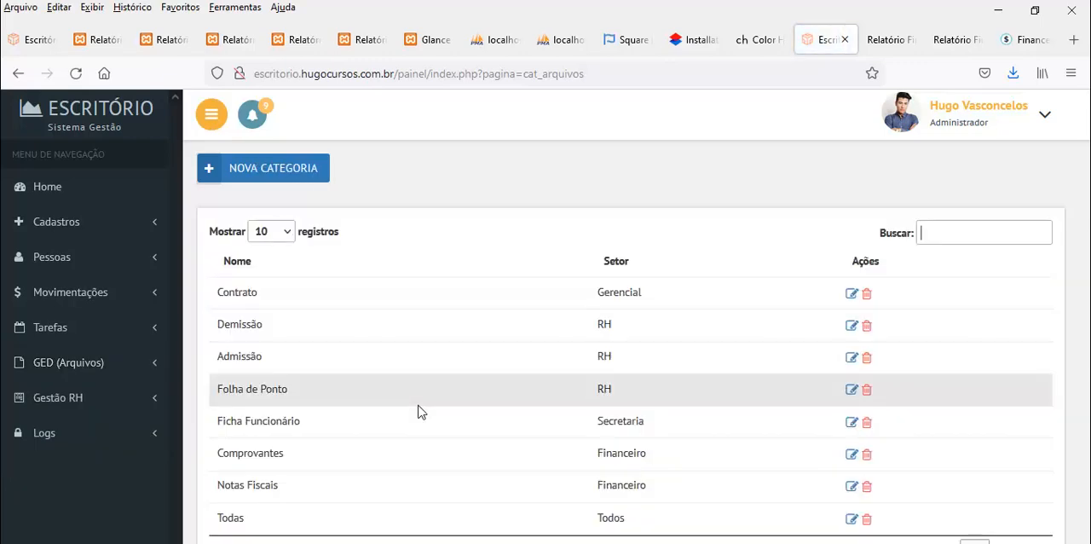
{"action": "left_click", "coordinate": [264, 168]}
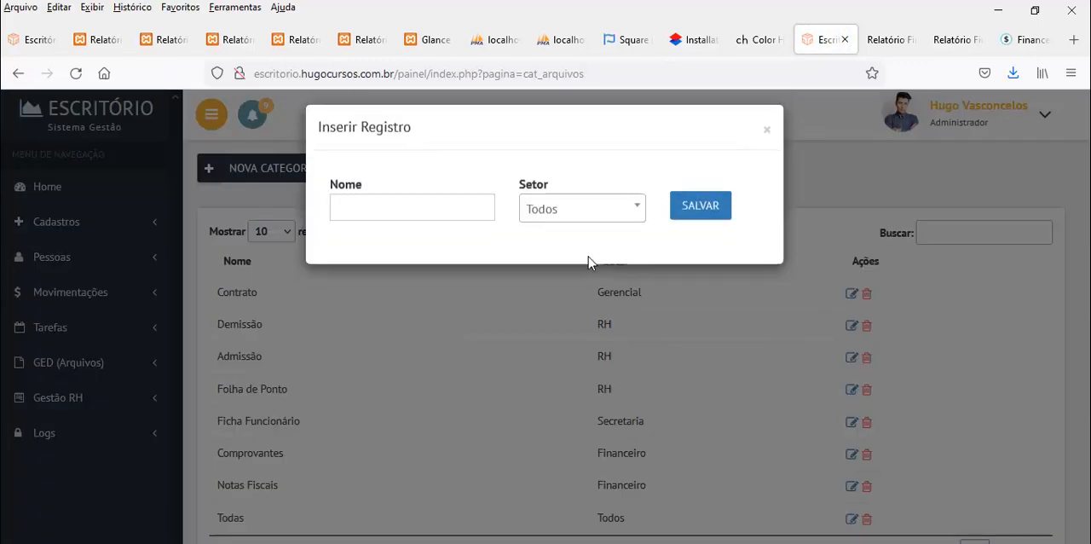
{"action": "left_click", "coordinate": [582, 218]}
{"action": "key", "text": "Escape"}
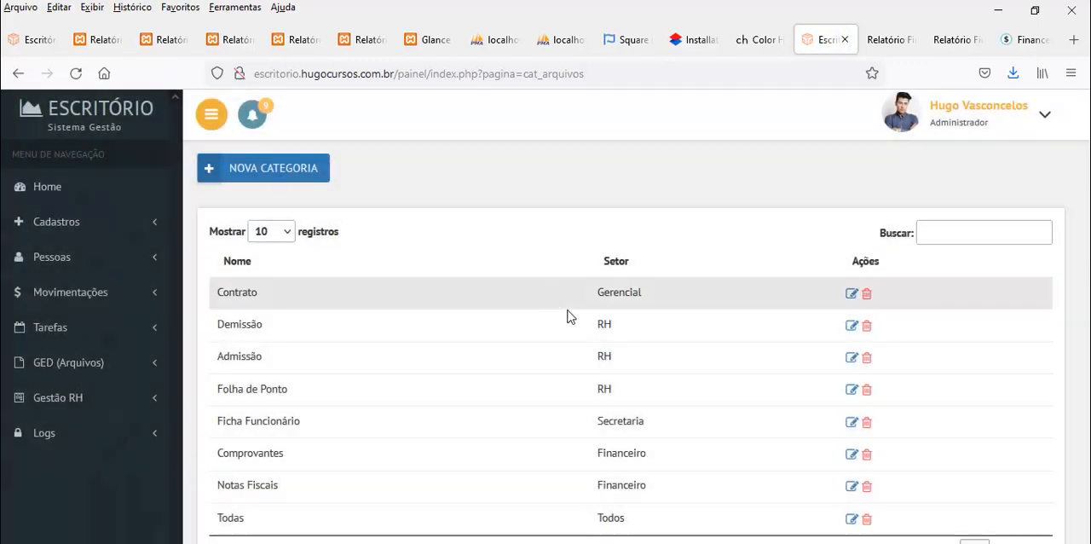
Save a new file category named Documentos in the Gerencial sector
{"action": "left_click", "coordinate": [302, 170]}
{"action": "left_click", "coordinate": [555, 218]}
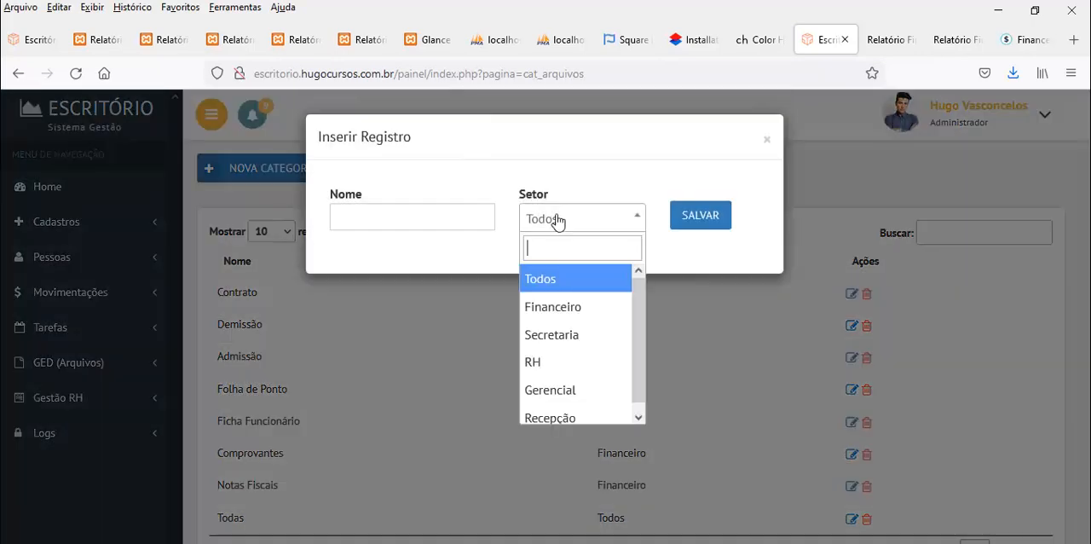
{"action": "left_click", "coordinate": [559, 397]}
{"action": "left_click", "coordinate": [420, 219]}
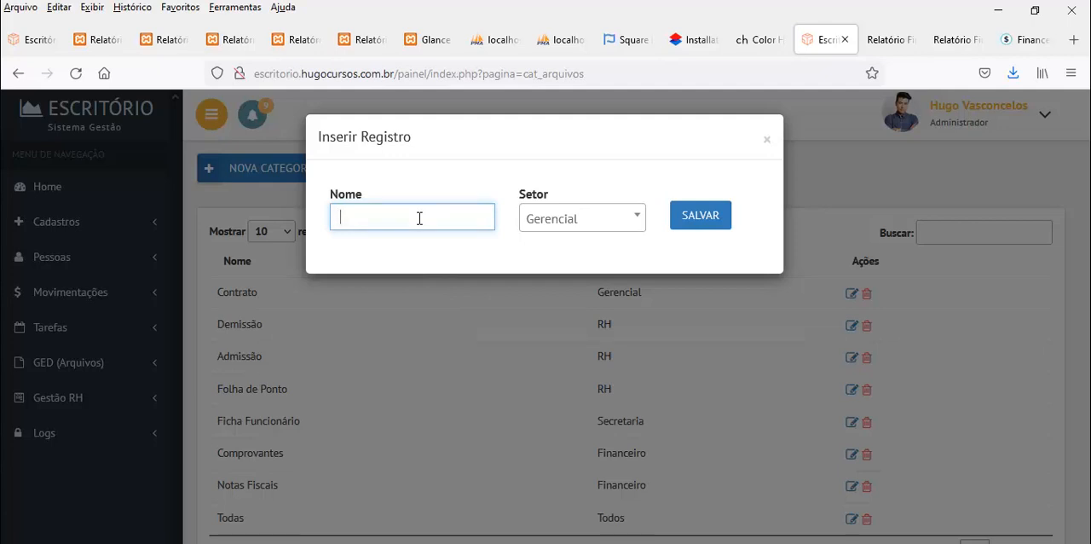
{"action": "type", "text": "Documentos"}
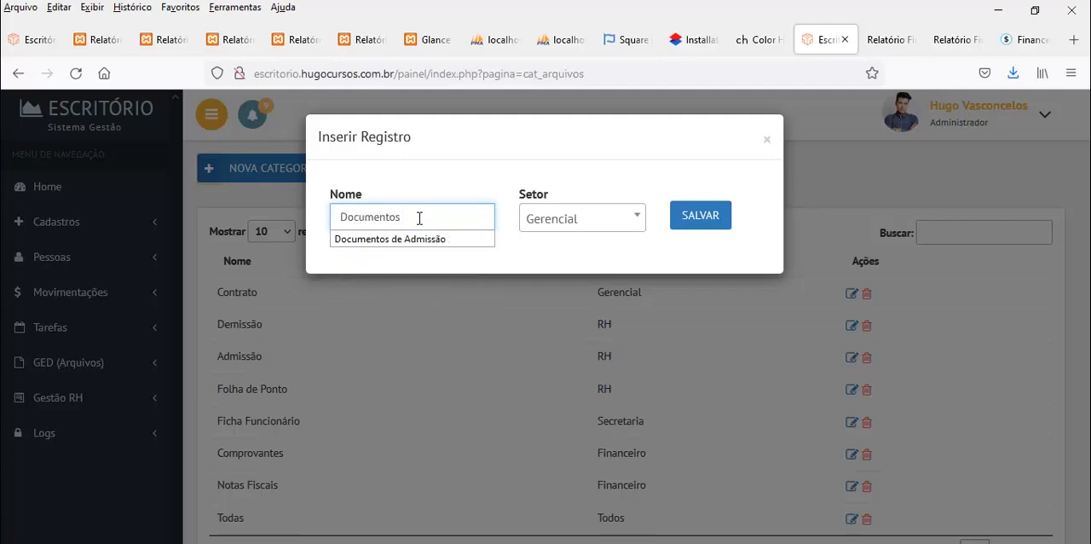
{"action": "left_click", "coordinate": [697, 227]}
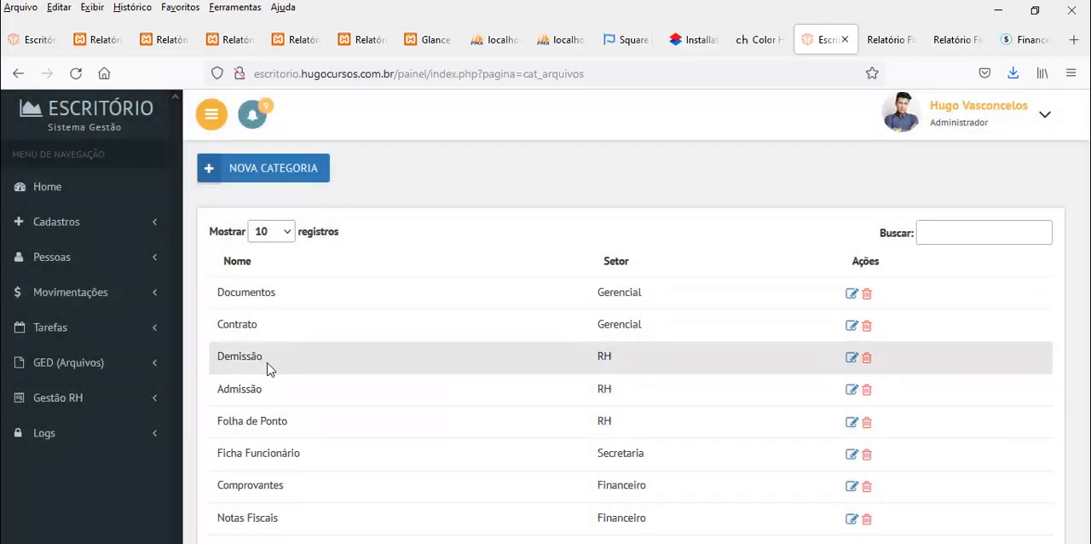
Look over the Demissão, Admissão, Folha de Ponto and Contrato entries in the file category list
{"action": "left_click_drag", "start_coordinate": [220, 363], "coordinate": [247, 392]}
{"action": "left_click_drag", "start_coordinate": [227, 424], "coordinate": [266, 422]}
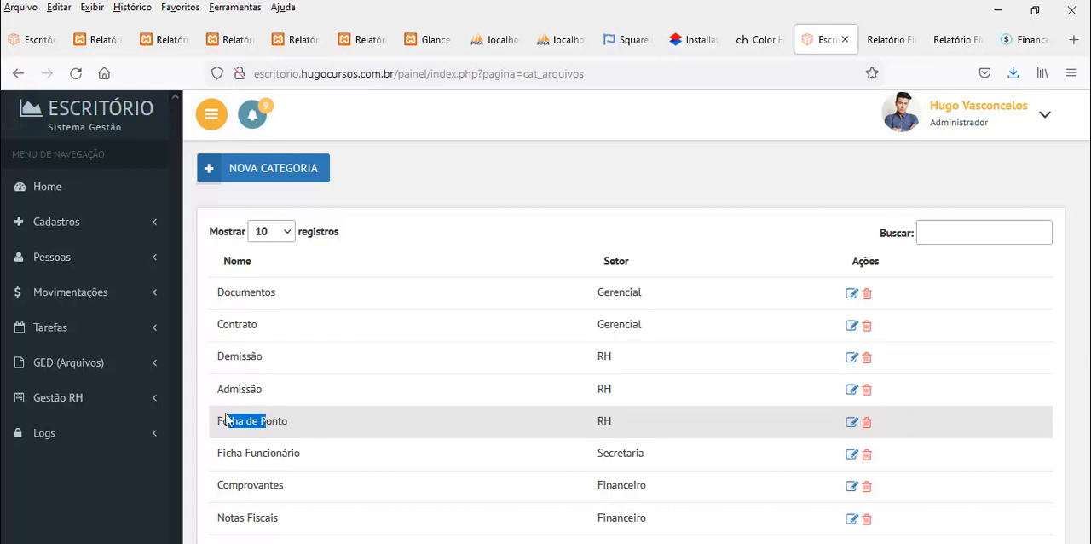
{"action": "left_click_drag", "start_coordinate": [227, 327], "coordinate": [258, 333]}
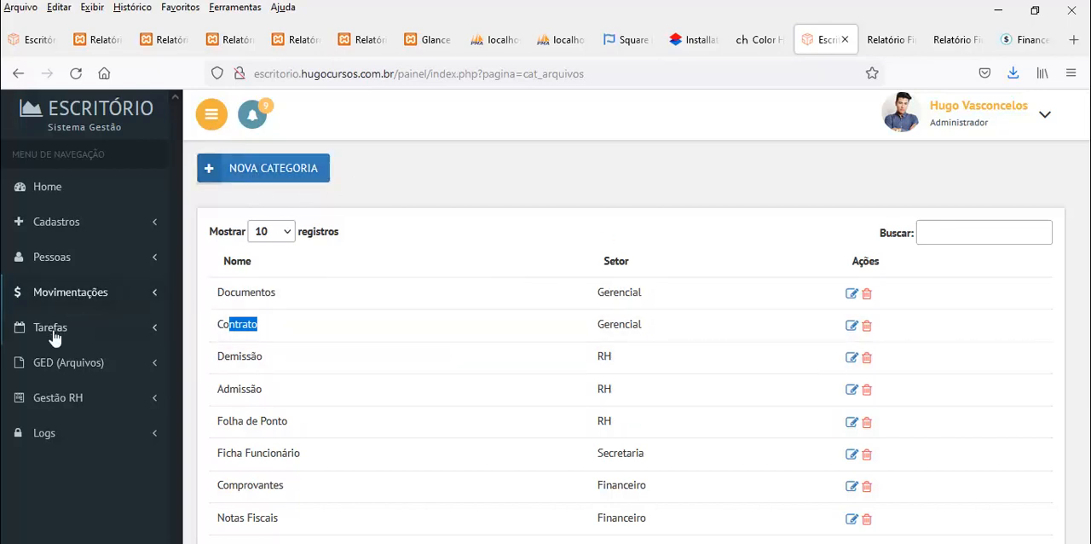
Start a new file group under Grupo Arquivos and assign it to the RH sector and the Admissão category
{"action": "left_click", "coordinate": [72, 366]}
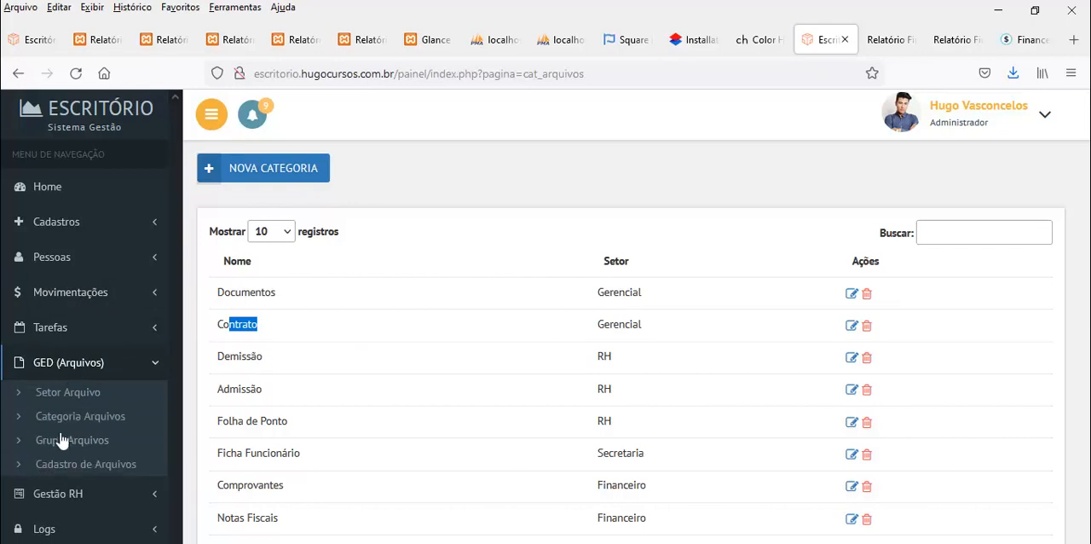
{"action": "left_click", "coordinate": [62, 443]}
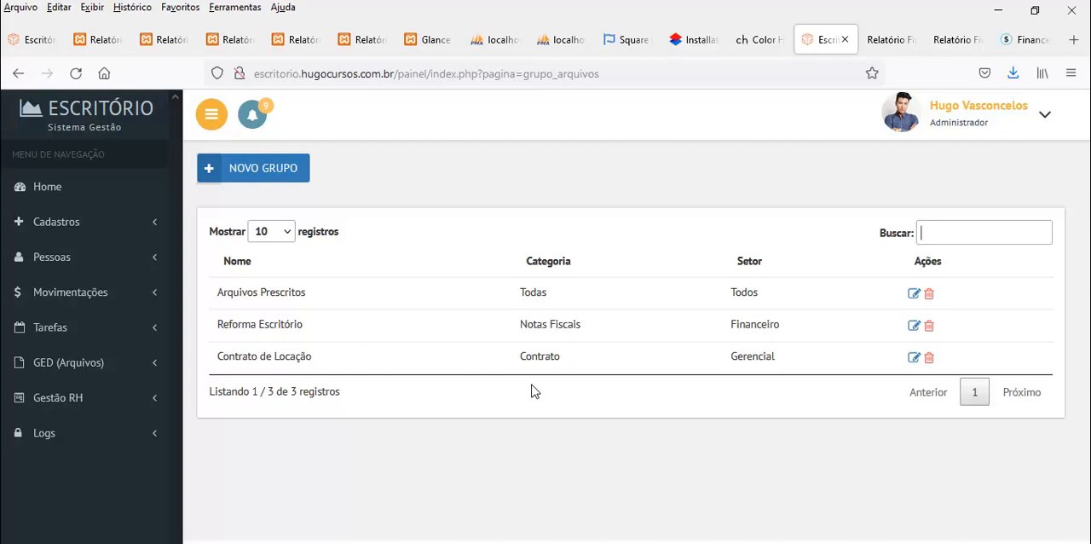
{"action": "left_click", "coordinate": [265, 172]}
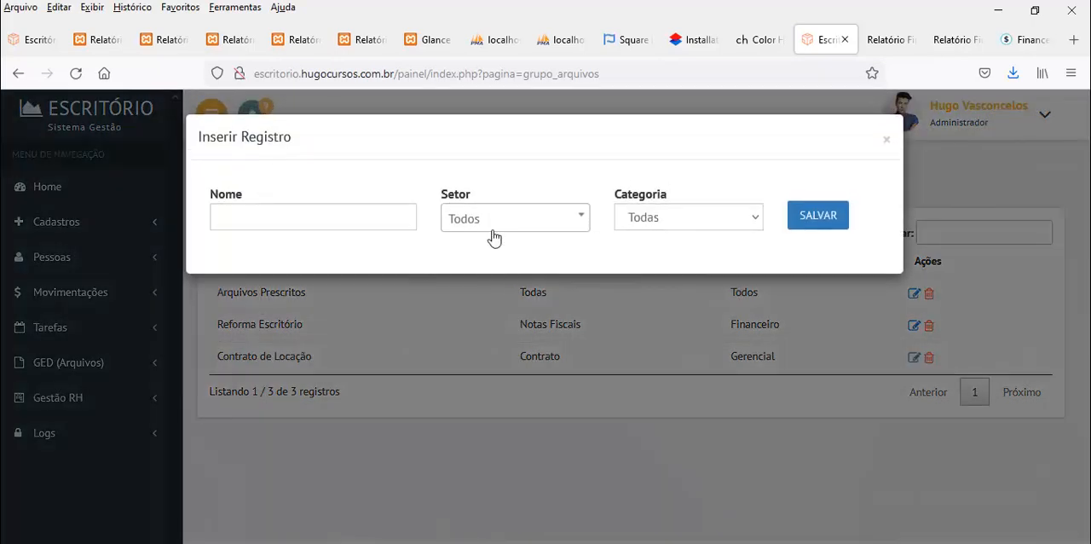
{"action": "left_click", "coordinate": [514, 220]}
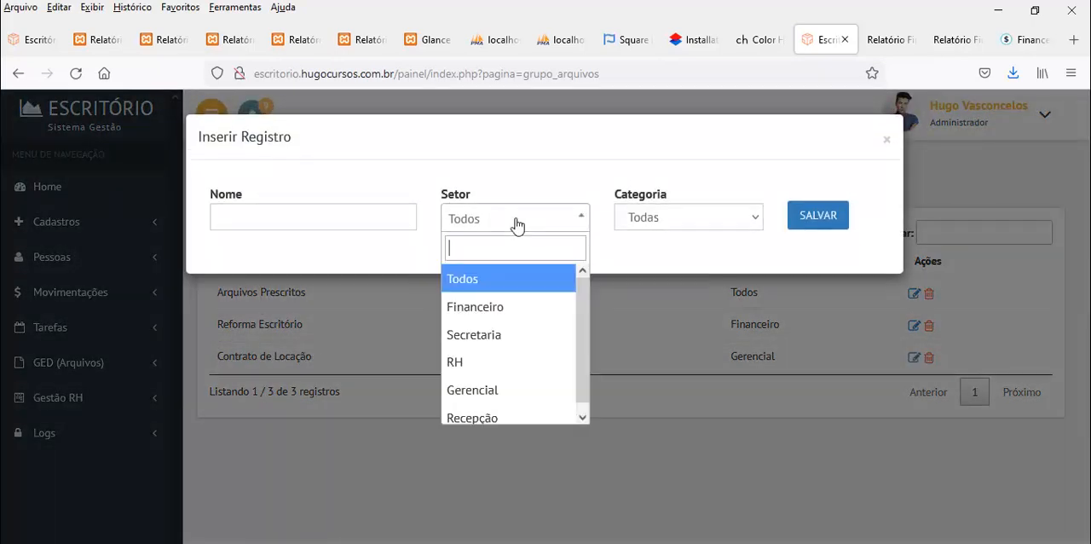
{"action": "left_click", "coordinate": [481, 362]}
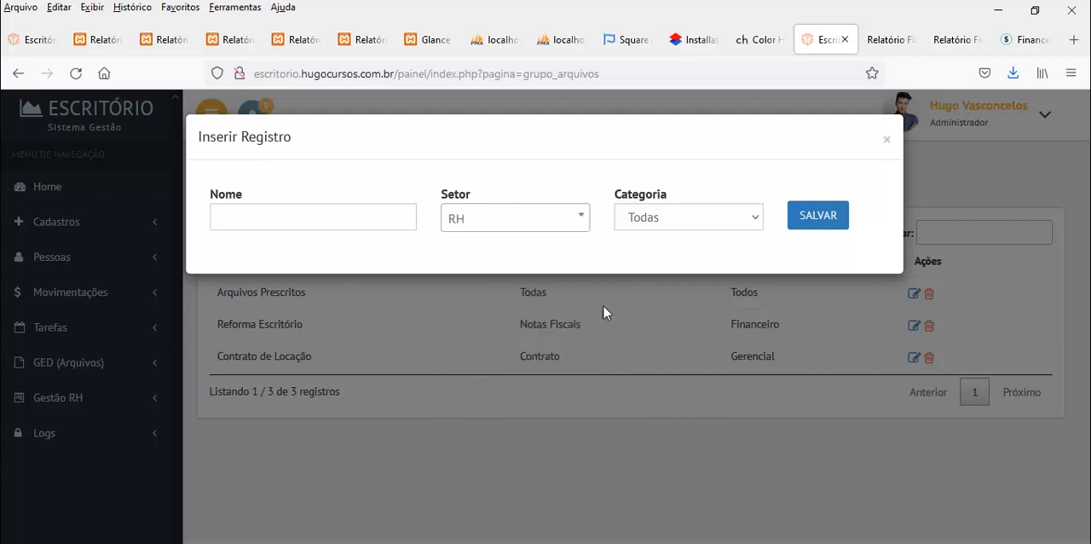
{"action": "left_click", "coordinate": [658, 223]}
{"action": "left_click", "coordinate": [648, 268]}
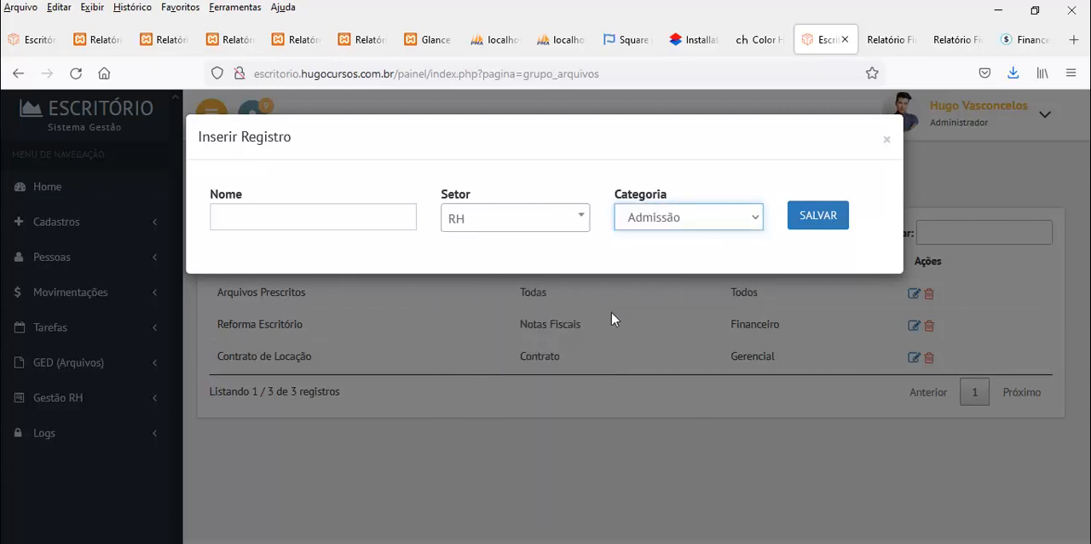
Name the new file group Comprovantes de Endereço and save it
{"action": "left_click", "coordinate": [289, 215]}
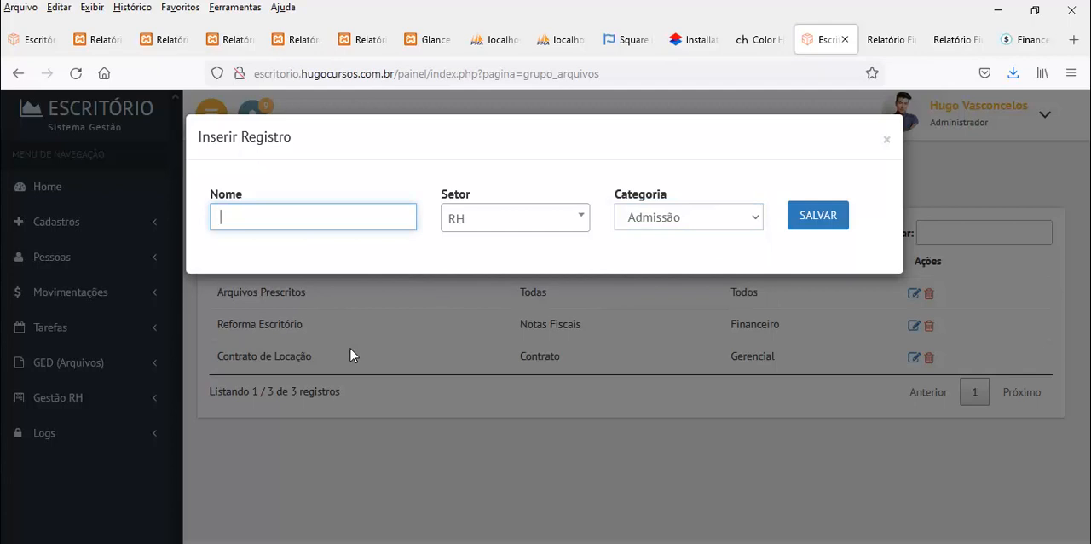
{"action": "type", "text": "Comprovantes e"}
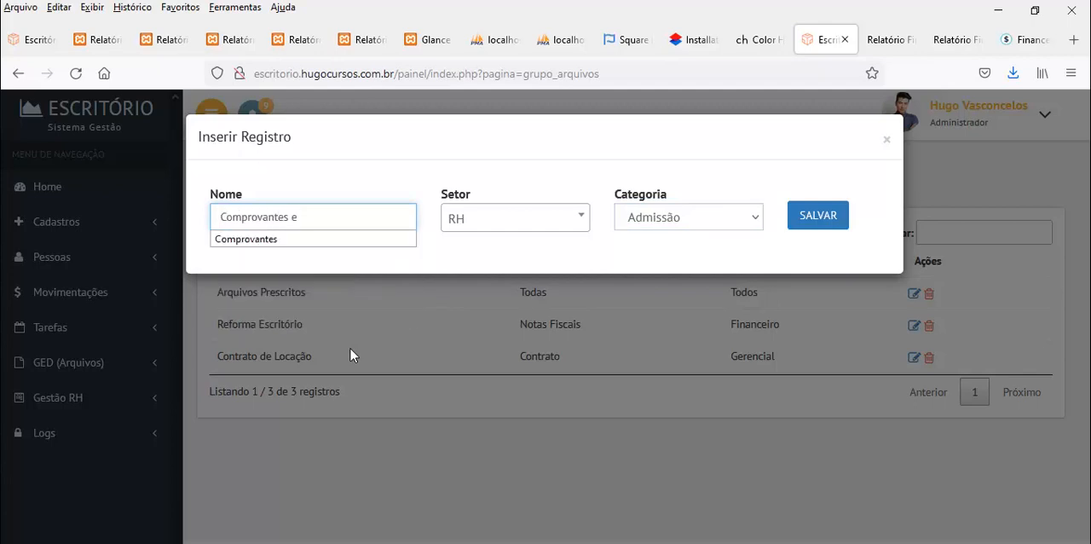
{"action": "key", "text": "BackSpace"}
{"action": "type", "text": "de E"}
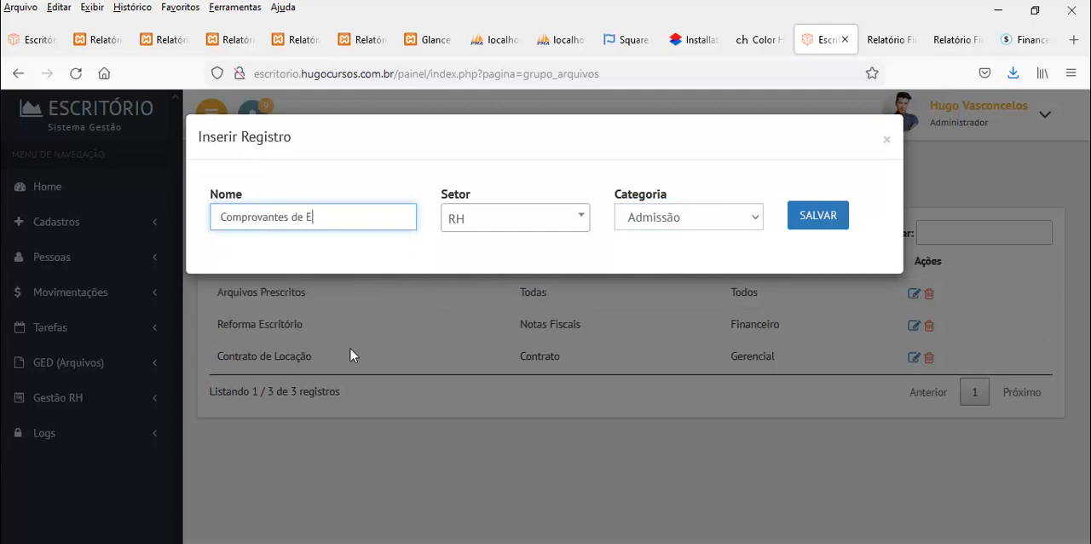
{"action": "type", "text": "ndereço"}
{"action": "key", "text": "ctrl+a"}
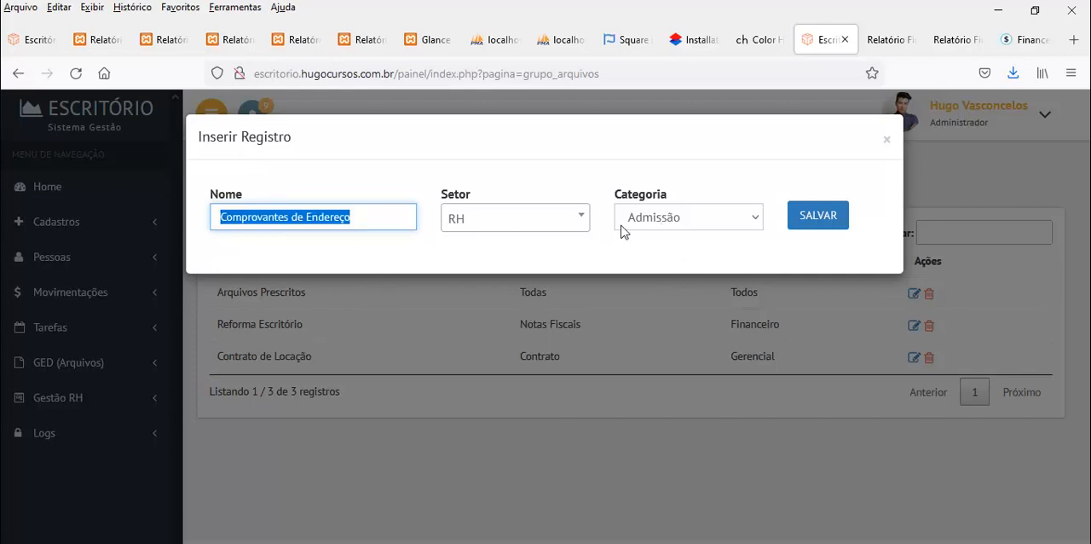
{"action": "left_click", "coordinate": [811, 220]}
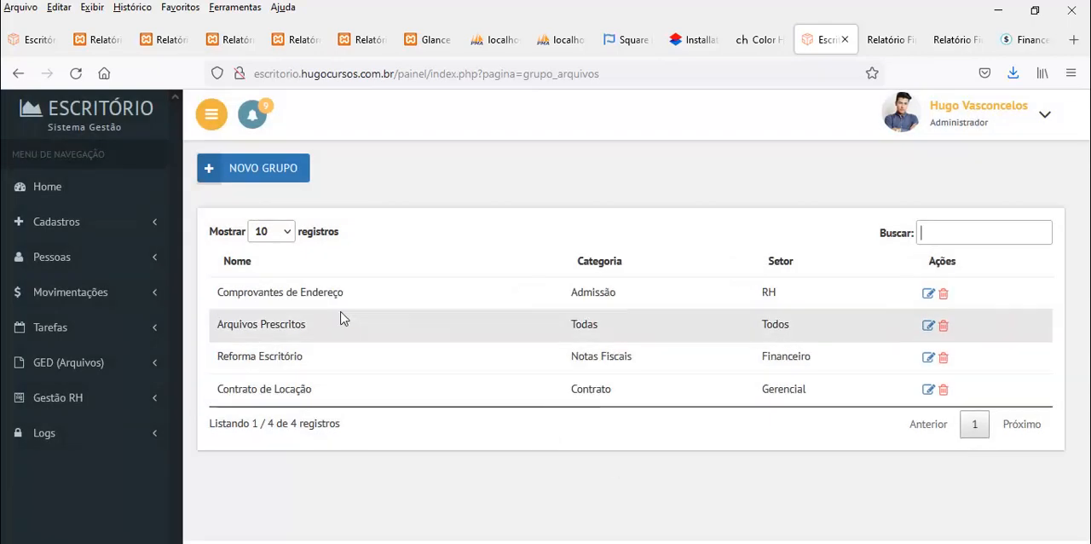
{"action": "left_click_drag", "start_coordinate": [331, 294], "coordinate": [228, 292]}
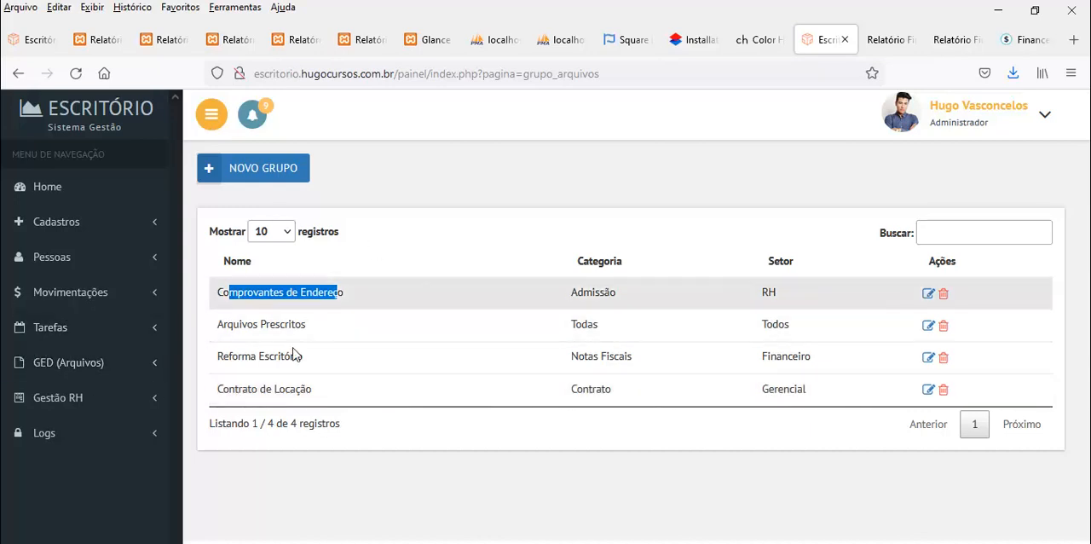
Open Cadastro de Arquivos and set the start date of the file list's period to 01/10/2021
{"action": "left_click", "coordinate": [97, 369]}
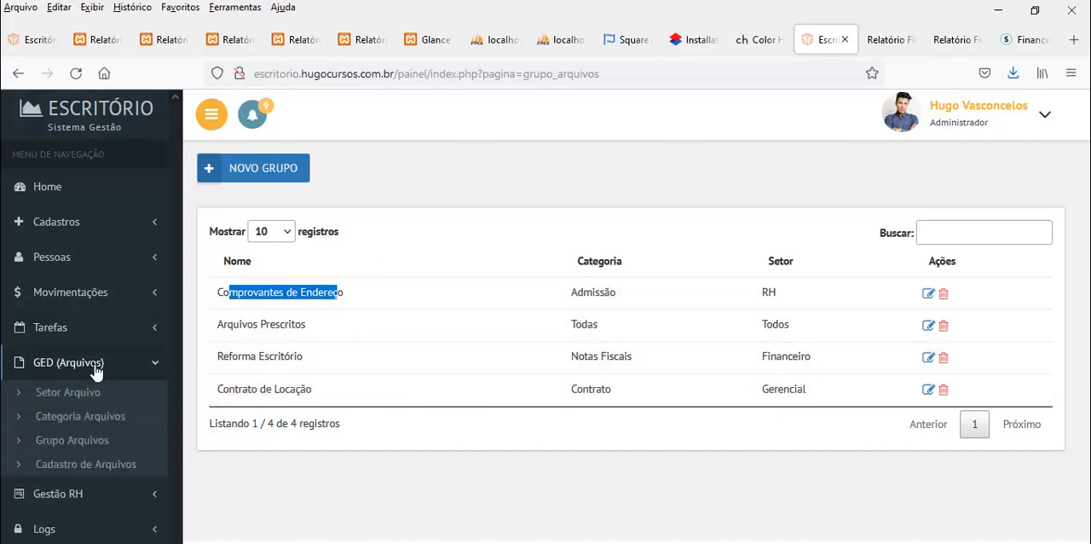
{"action": "left_click", "coordinate": [86, 466]}
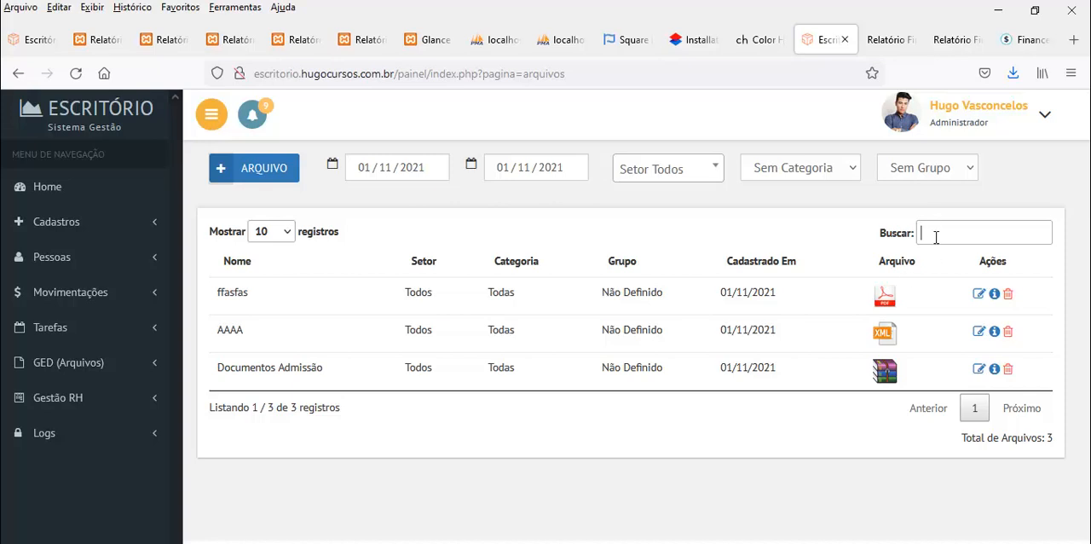
{"action": "left_click", "coordinate": [363, 168]}
{"action": "left_click", "coordinate": [373, 208]}
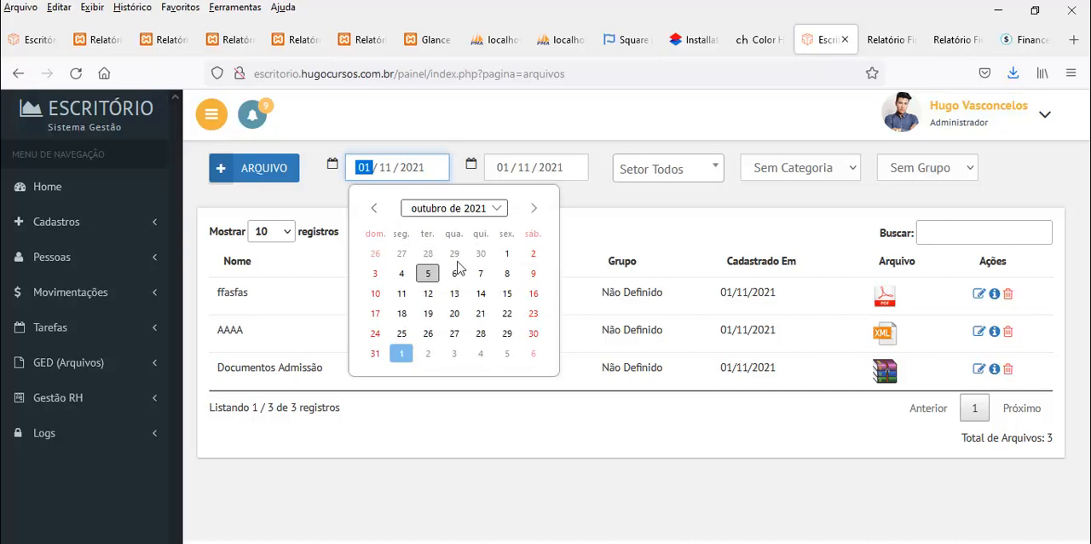
{"action": "left_click", "coordinate": [506, 253]}
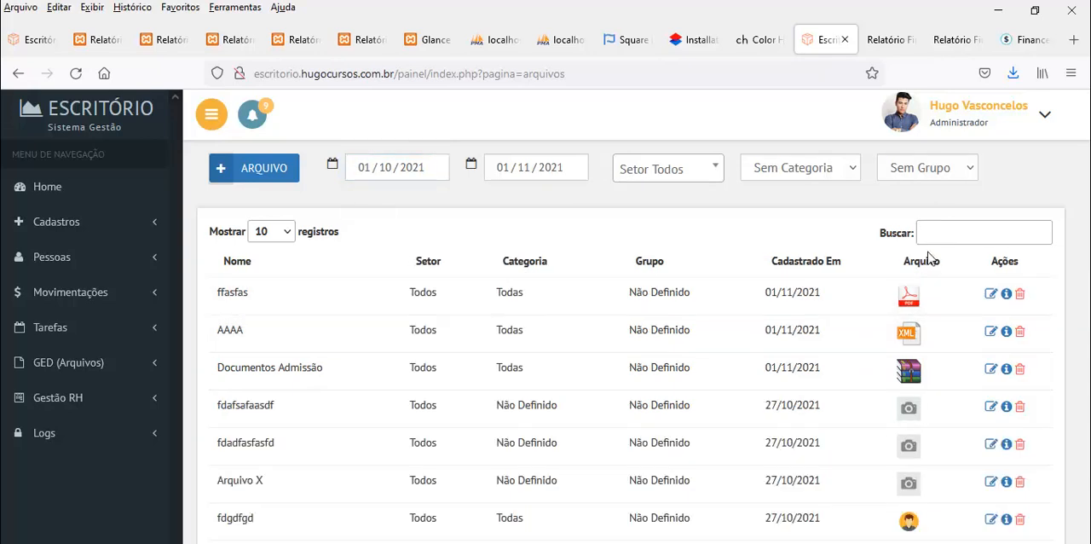
Search the file list for "cont", "051" and "00", and clear the search
{"action": "left_click", "coordinate": [932, 237]}
{"action": "type", "text": "cont"}
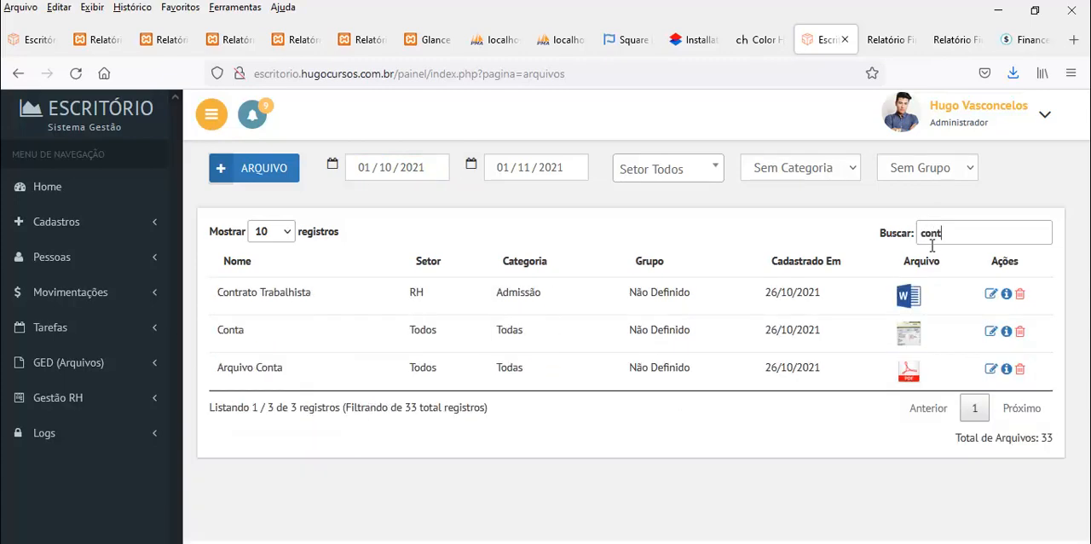
{"action": "key", "text": "BackSpace"}
{"action": "key", "text": "BackSpace"}
{"action": "key", "text": "BackSpace"}
{"action": "key", "text": "BackSpace"}
{"action": "type", "text": "051"}
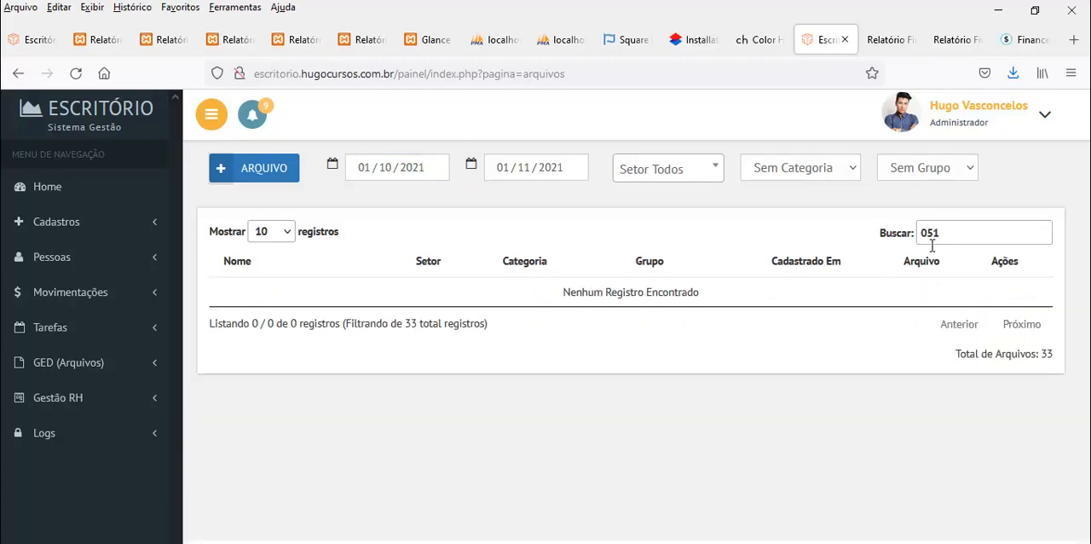
{"action": "key", "text": "BackSpace"}
{"action": "key", "text": "BackSpace"}
{"action": "type", "text": "00"}
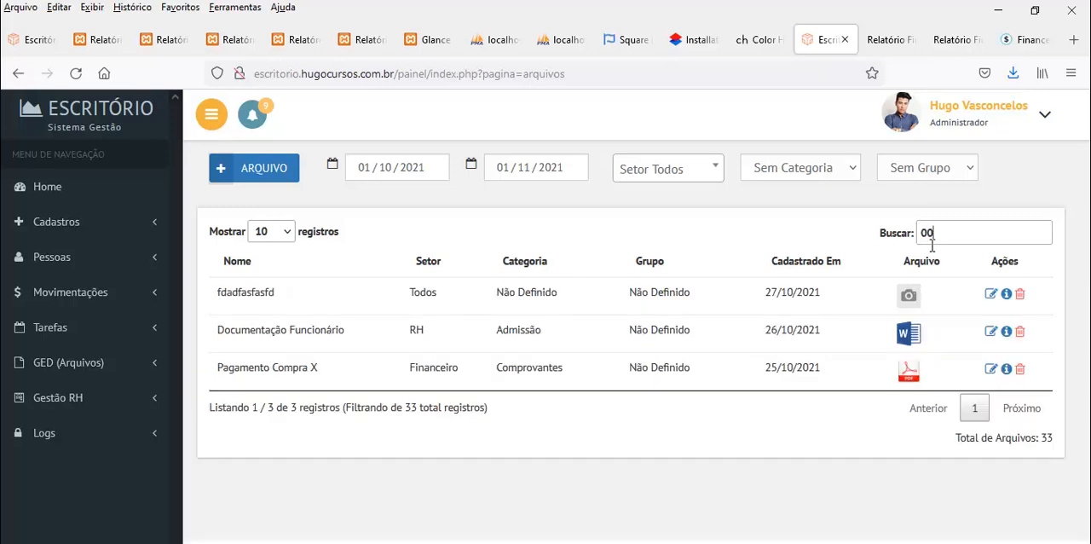
{"action": "type", "text": "2"}
{"action": "key", "text": "BackSpace"}
{"action": "key", "text": "BackSpace"}
{"action": "key", "text": "BackSpace"}
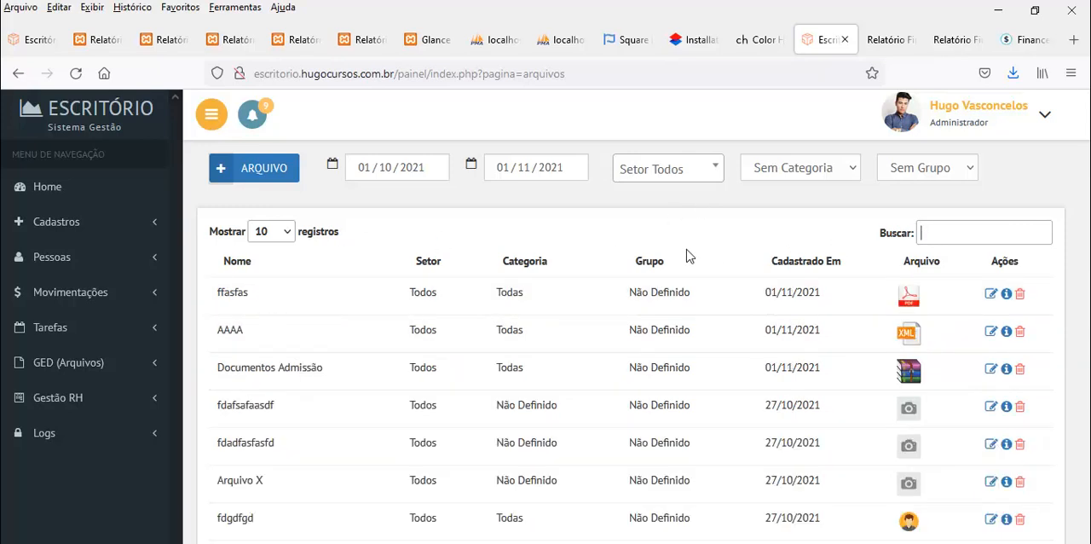
Filter the file list by the RH sector, trying the Folha de Ponto category and choosing Admissão
{"action": "left_click", "coordinate": [671, 179]}
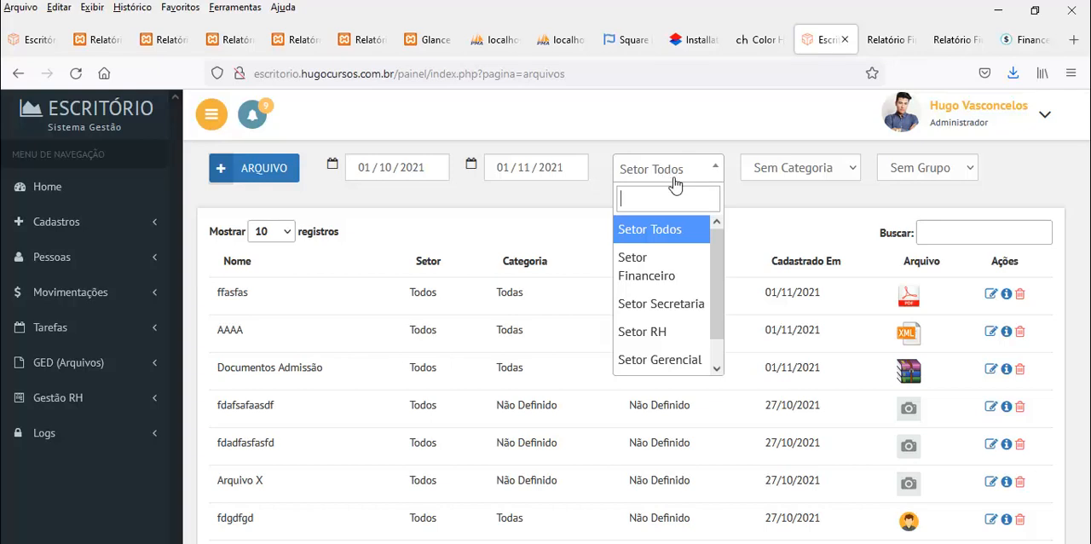
{"action": "left_click", "coordinate": [649, 333]}
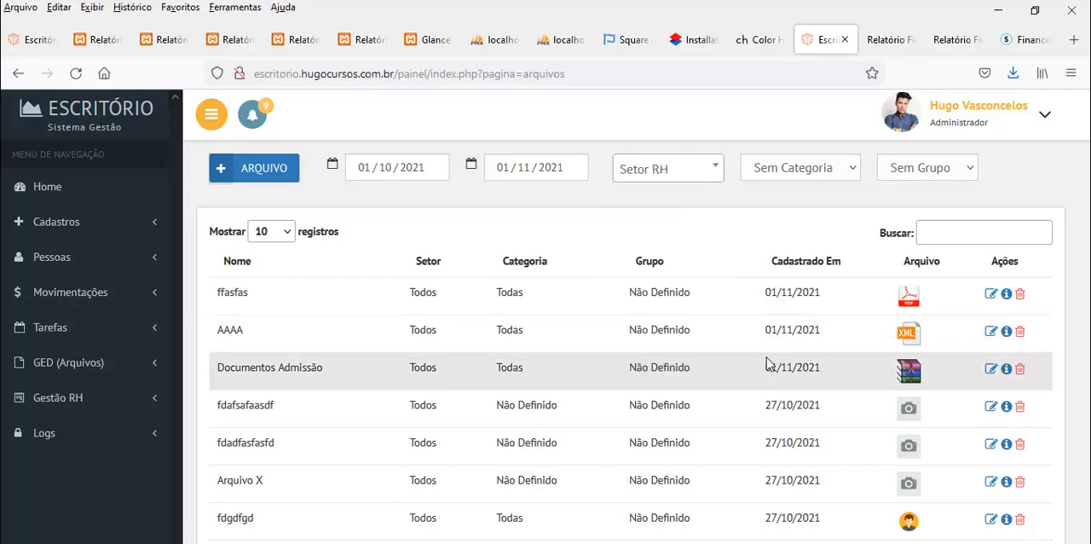
{"action": "left_click", "coordinate": [799, 174]}
{"action": "left_click", "coordinate": [790, 218]}
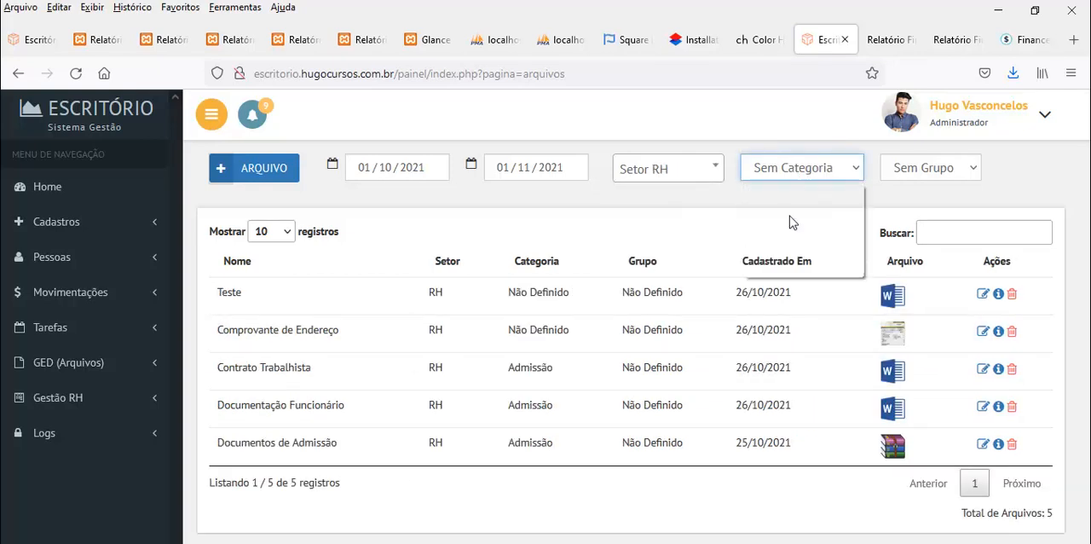
{"action": "left_click", "coordinate": [778, 177]}
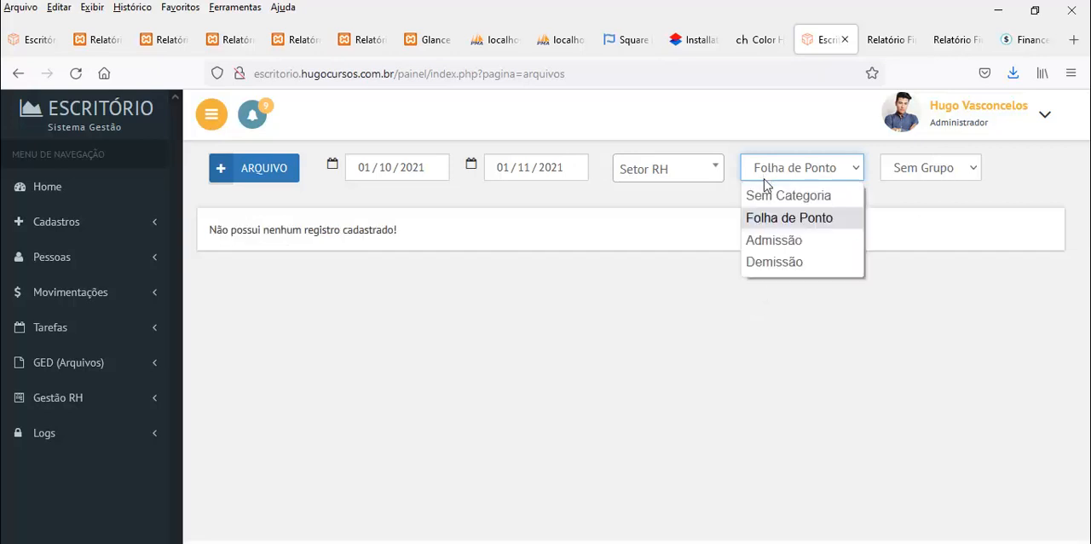
{"action": "left_click", "coordinate": [774, 239]}
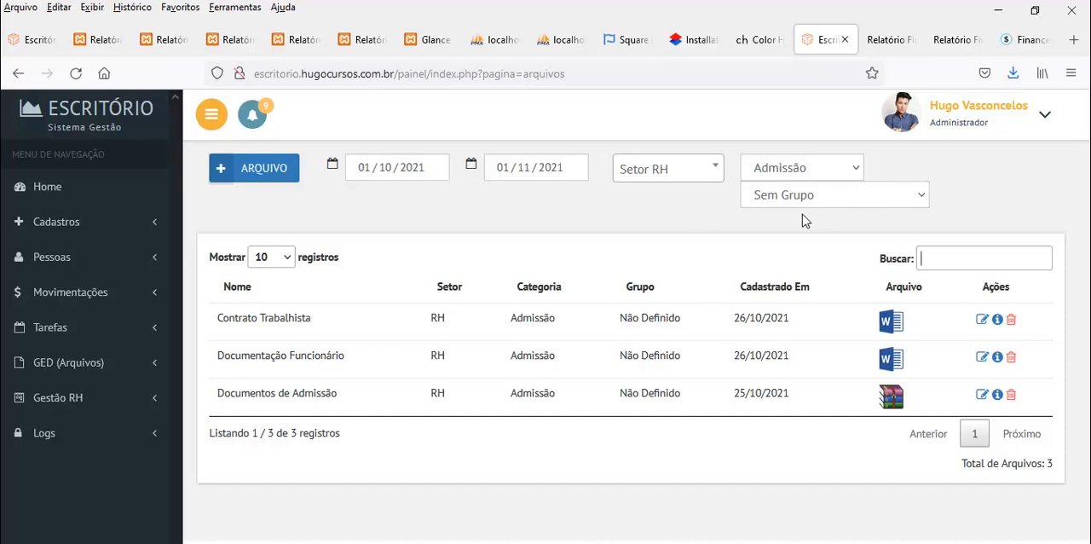
Filter the Admissão files by the Comprovantes de Endereço group and return the group filter to Sem Grupo
{"action": "left_click", "coordinate": [864, 195]}
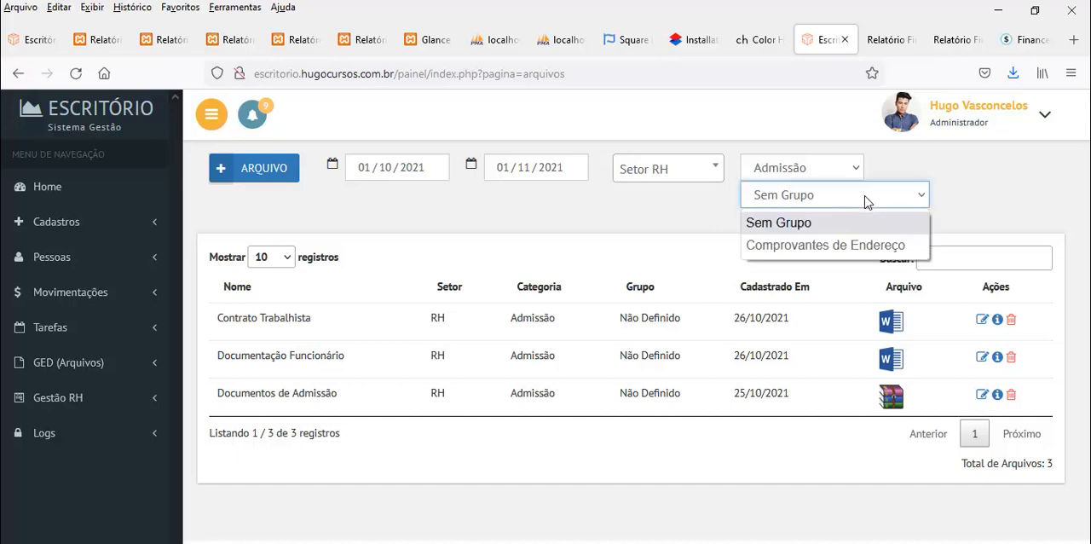
{"action": "left_click", "coordinate": [848, 245]}
{"action": "left_click", "coordinate": [792, 195]}
{"action": "left_click", "coordinate": [779, 223]}
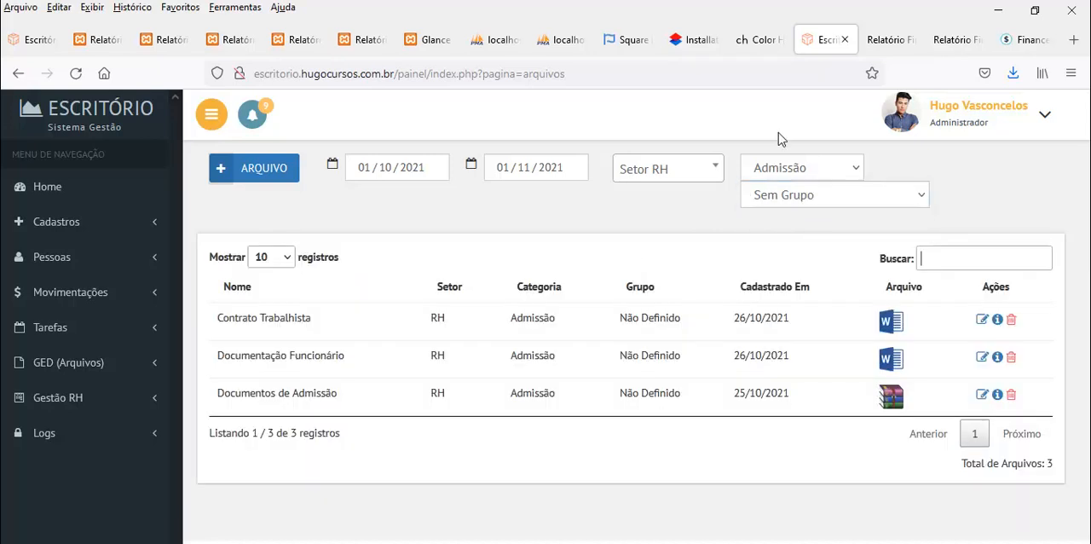
Set the file list's sector filter to Setor Todos and its category filter to Todas
{"action": "left_click", "coordinate": [690, 179]}
{"action": "left_click", "coordinate": [653, 232]}
{"action": "left_click", "coordinate": [794, 169]}
{"action": "left_click", "coordinate": [776, 219]}
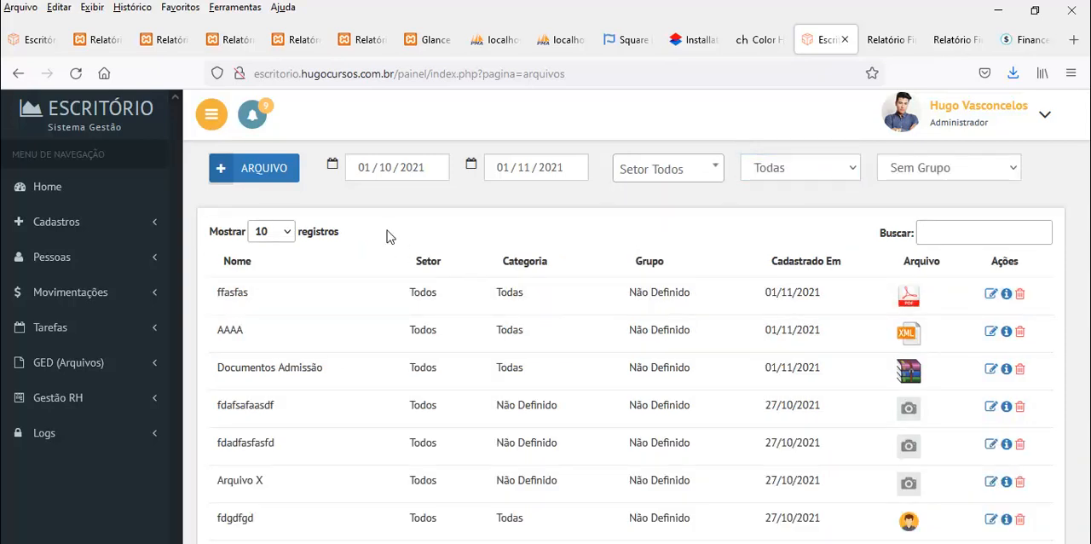
Start a new file record with the number 1841545 and the name "Contrato XXX"
{"action": "left_click", "coordinate": [271, 171]}
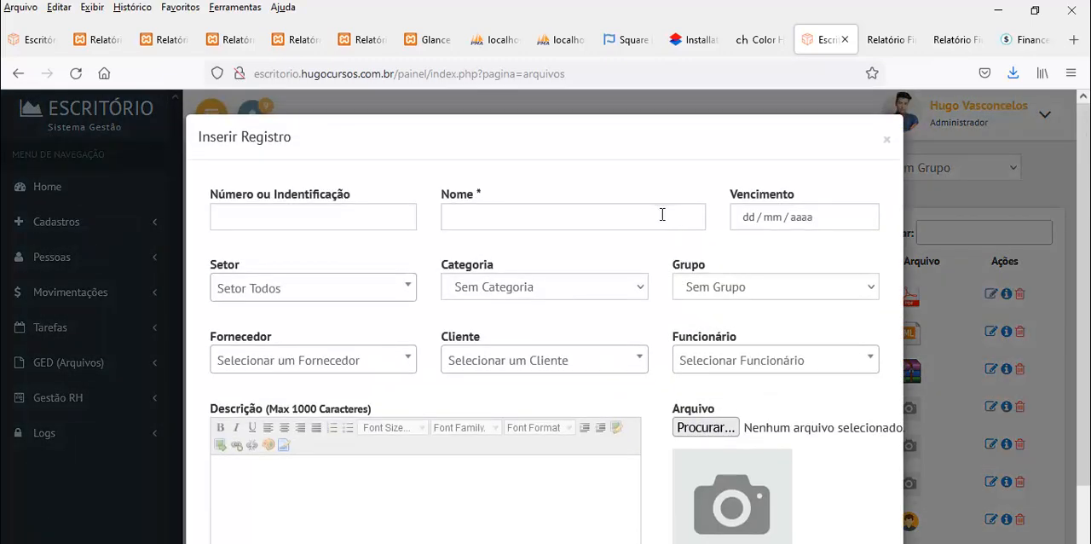
{"action": "left_click", "coordinate": [322, 224]}
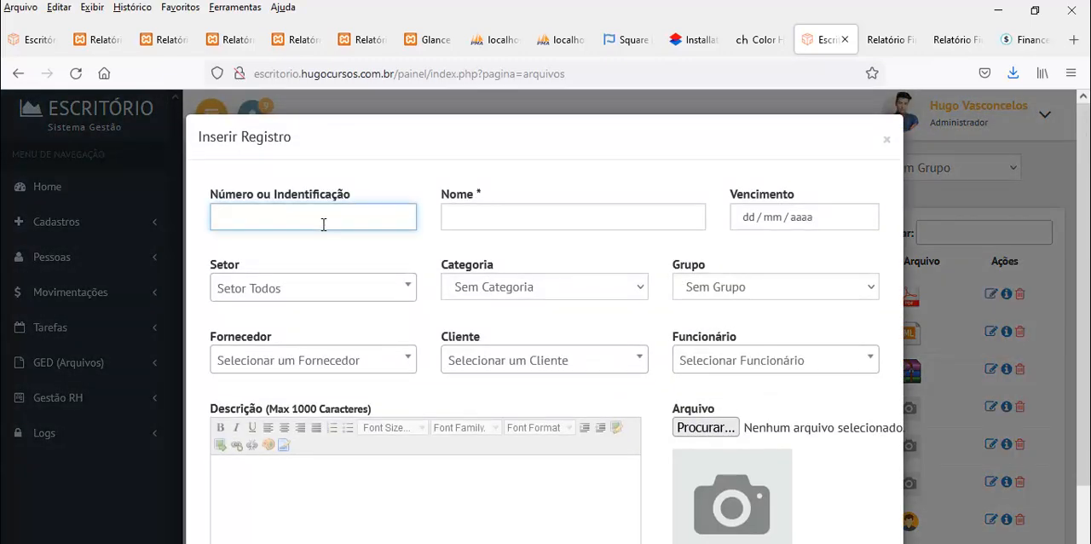
{"action": "left_click", "coordinate": [481, 213]}
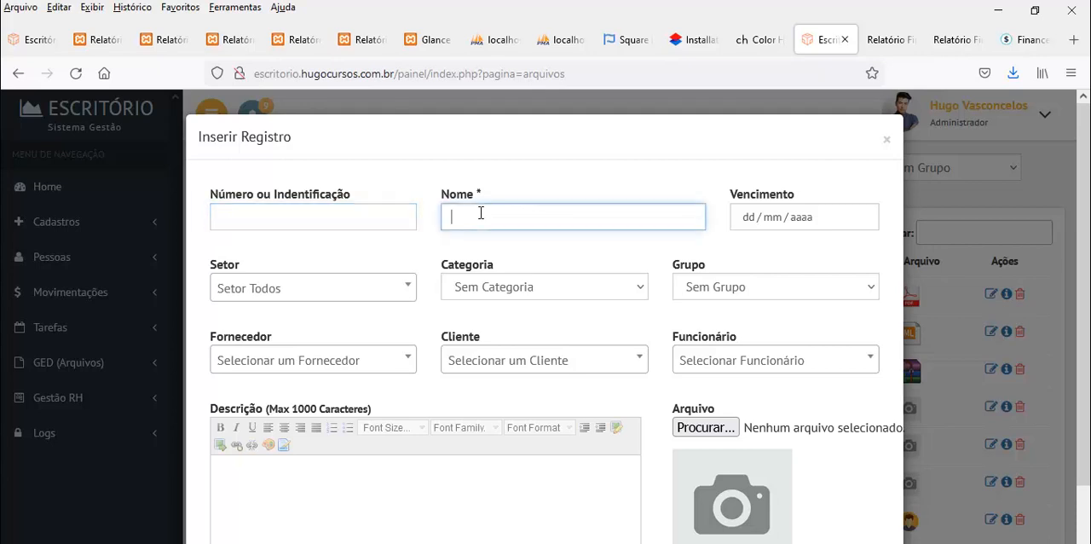
{"action": "scroll", "coordinate": [682, 341], "scroll_direction": "down", "scroll_amount": 2}
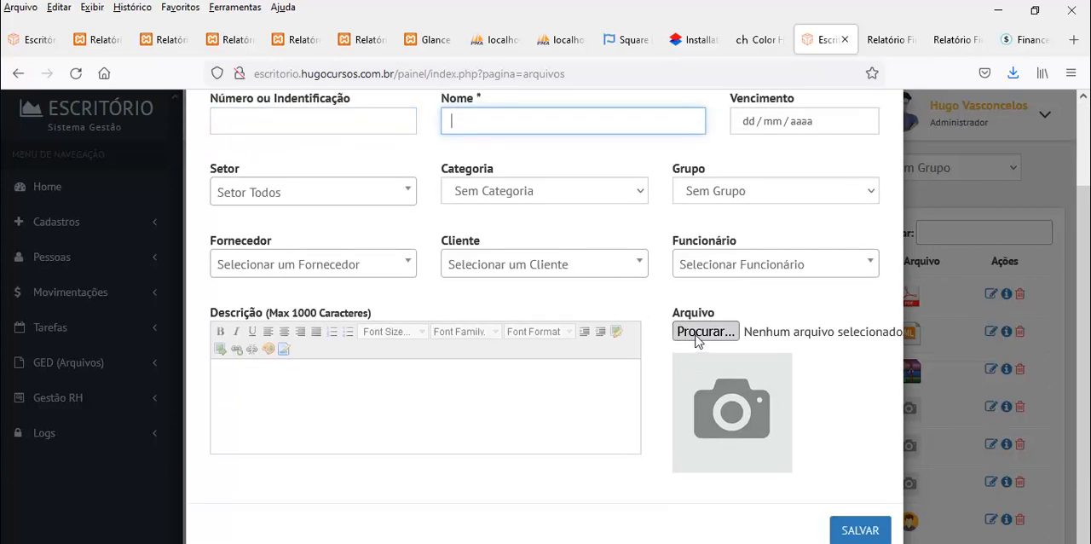
{"action": "scroll", "coordinate": [673, 383], "scroll_direction": "up", "scroll_amount": 2}
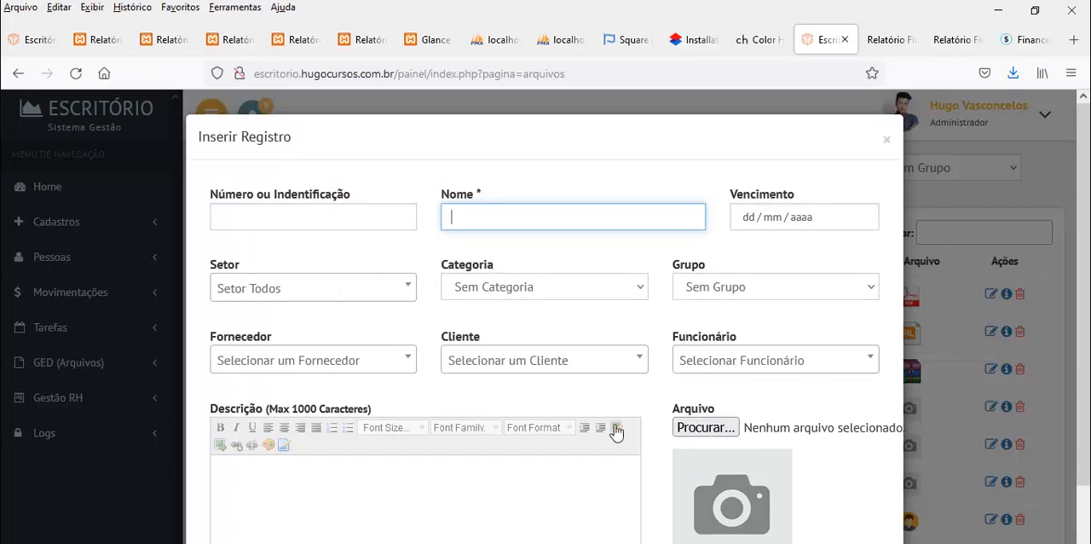
{"action": "left_click", "coordinate": [300, 215]}
{"action": "type", "text": "1841545"}
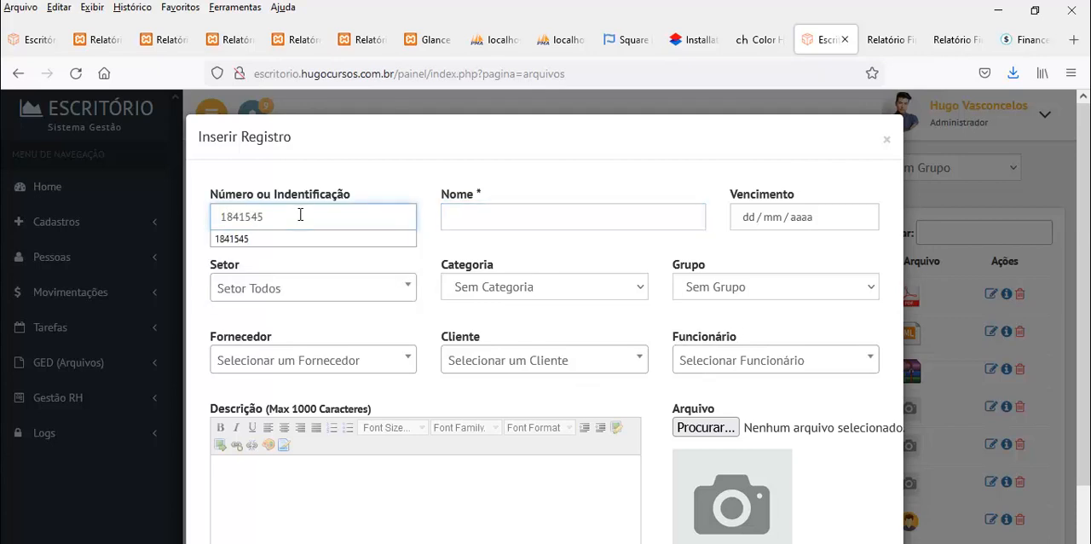
{"action": "key", "text": "Tab"}
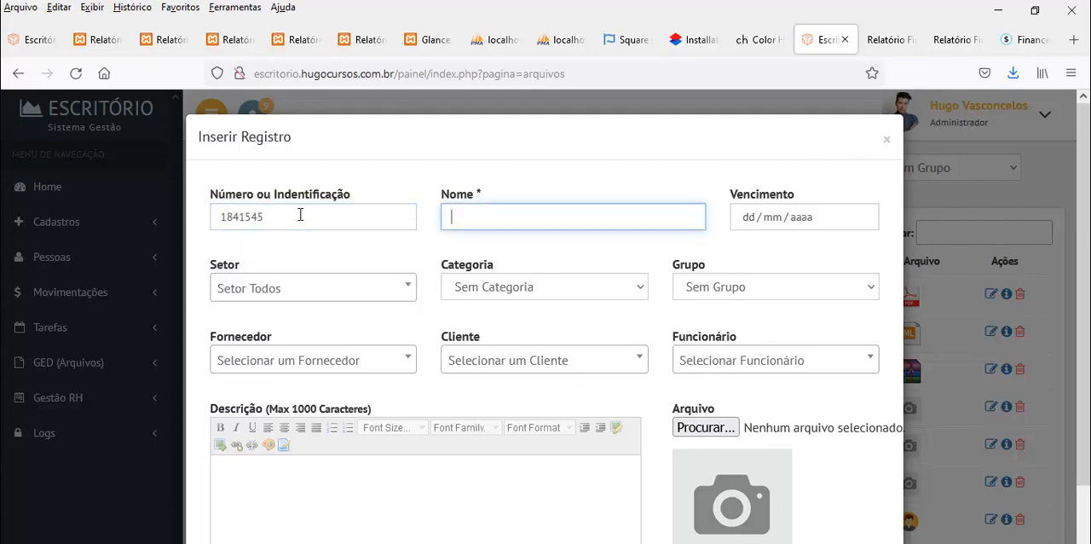
{"action": "type", "text": "Contr"}
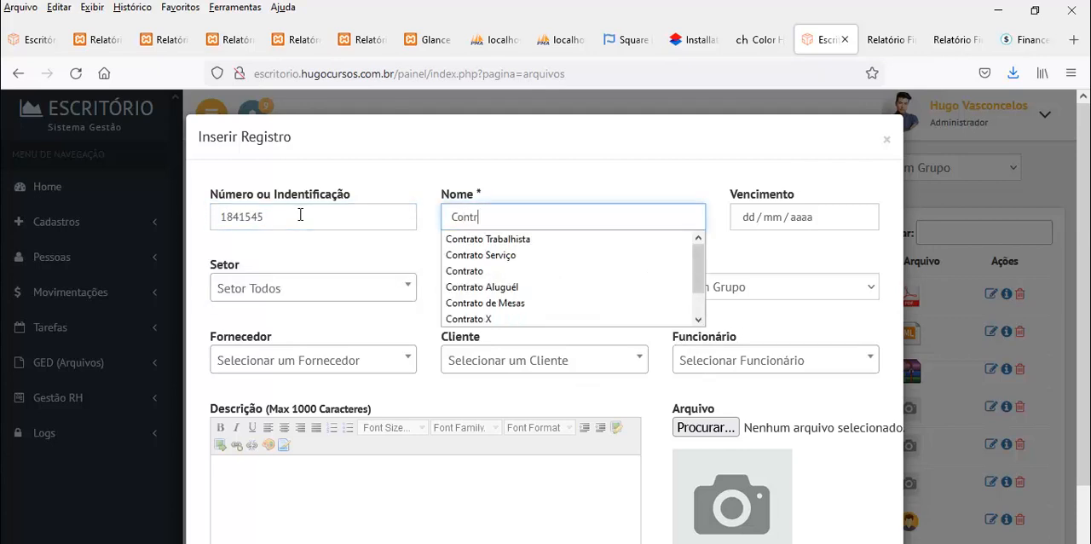
{"action": "type", "text": "ato XXX"}
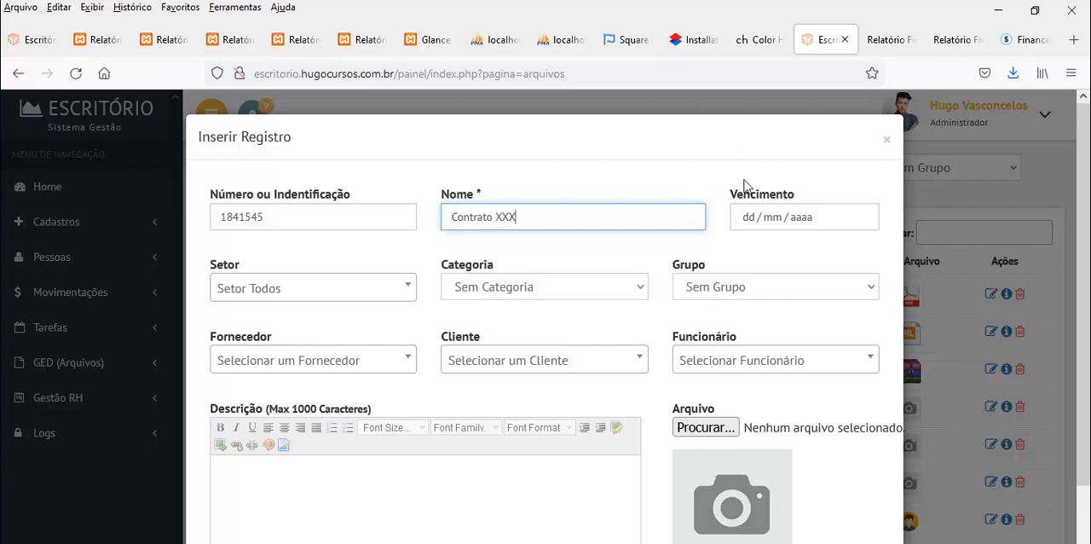
Leave the due date empty and assign the record to Setor Gerencial, category Contrato and Sem Grupo
{"action": "left_click", "coordinate": [750, 218]}
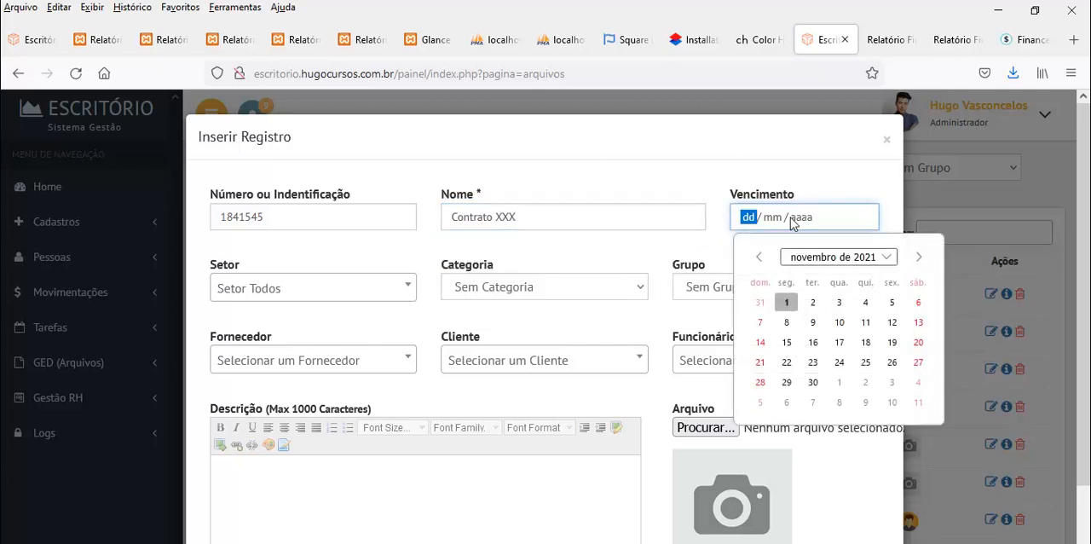
{"action": "left_click", "coordinate": [278, 294]}
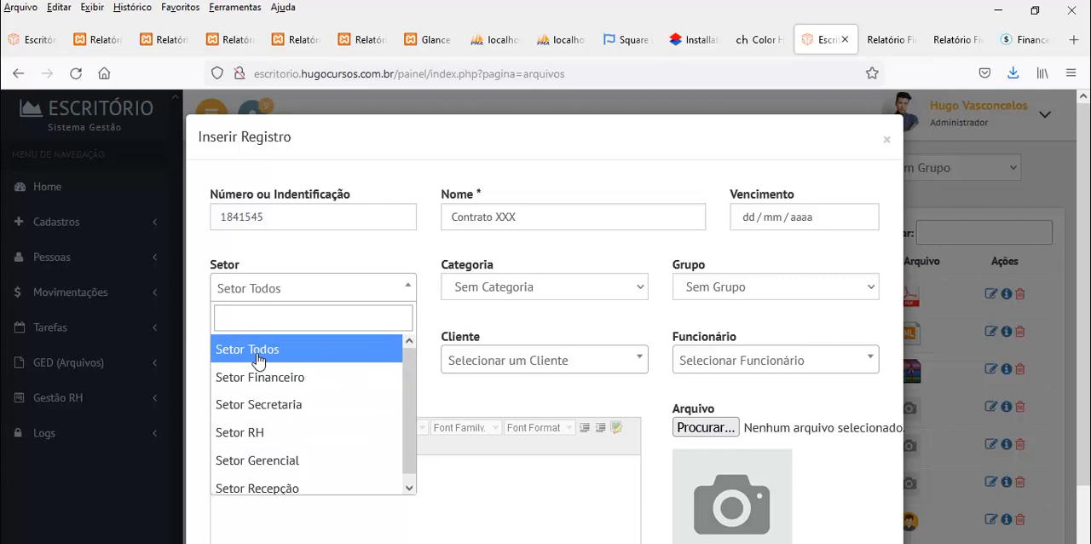
{"action": "left_click", "coordinate": [277, 464]}
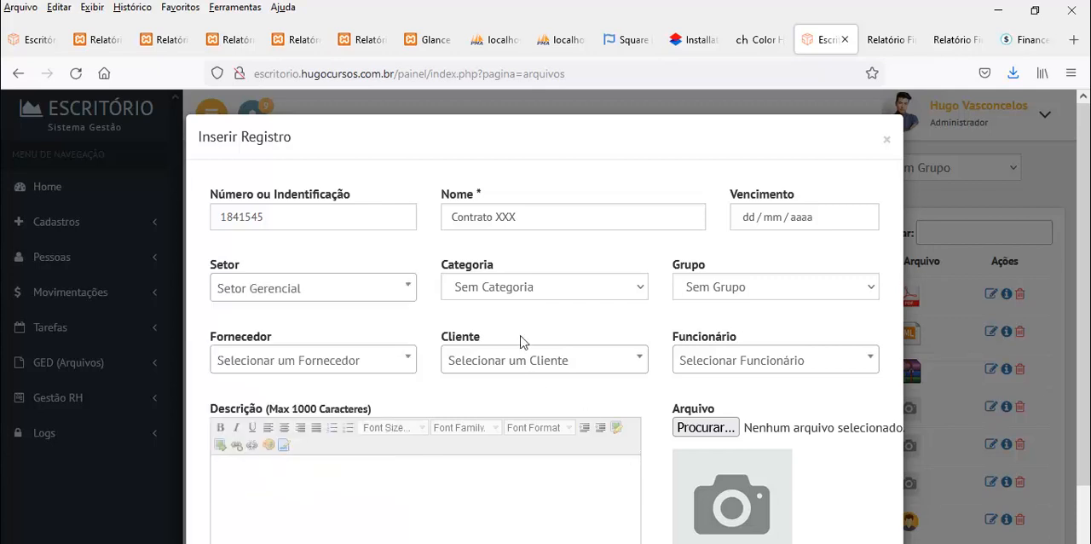
{"action": "left_click", "coordinate": [503, 294]}
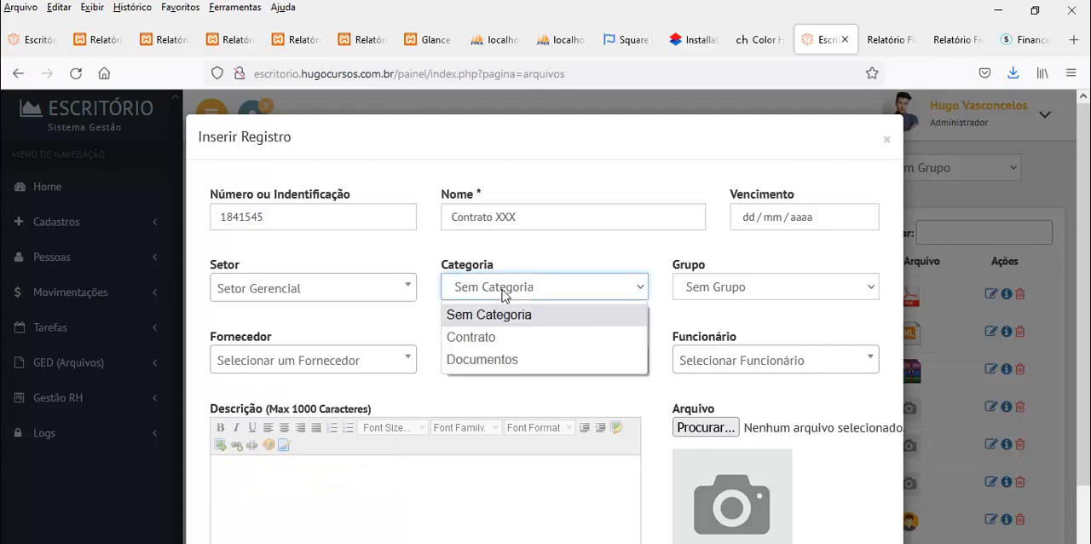
{"action": "left_click", "coordinate": [473, 339]}
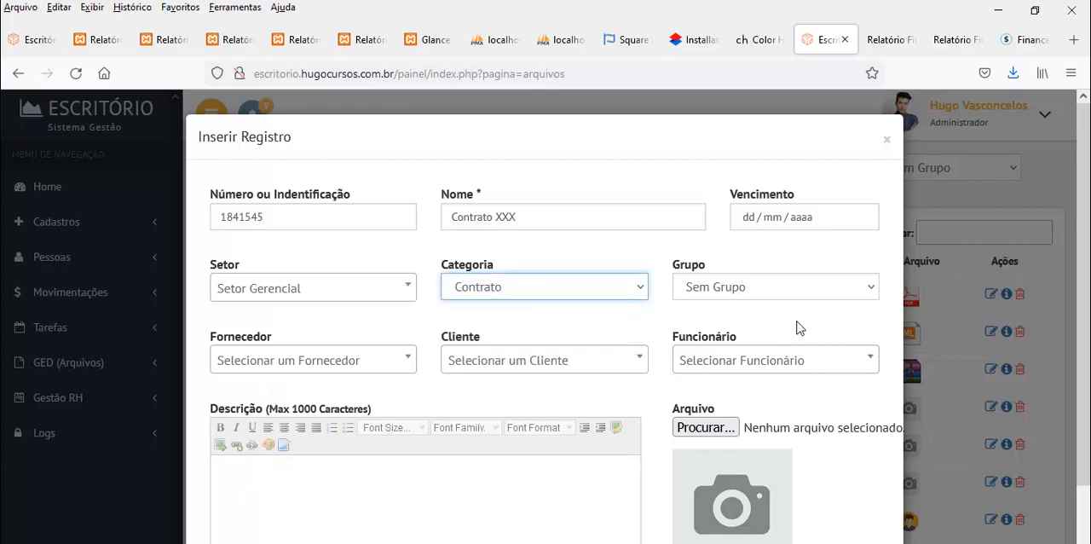
{"action": "left_click", "coordinate": [753, 288]}
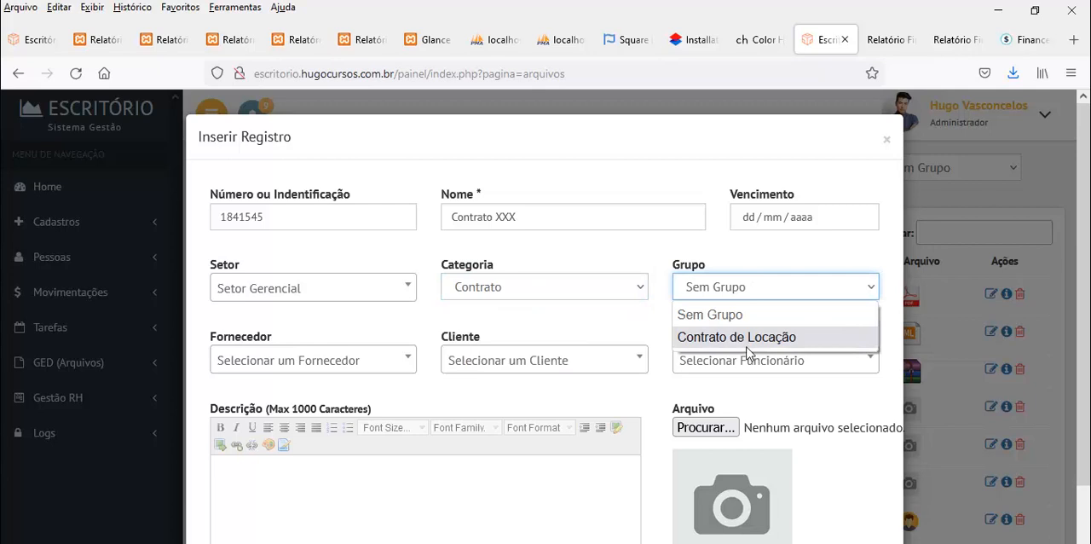
{"action": "left_click", "coordinate": [715, 315]}
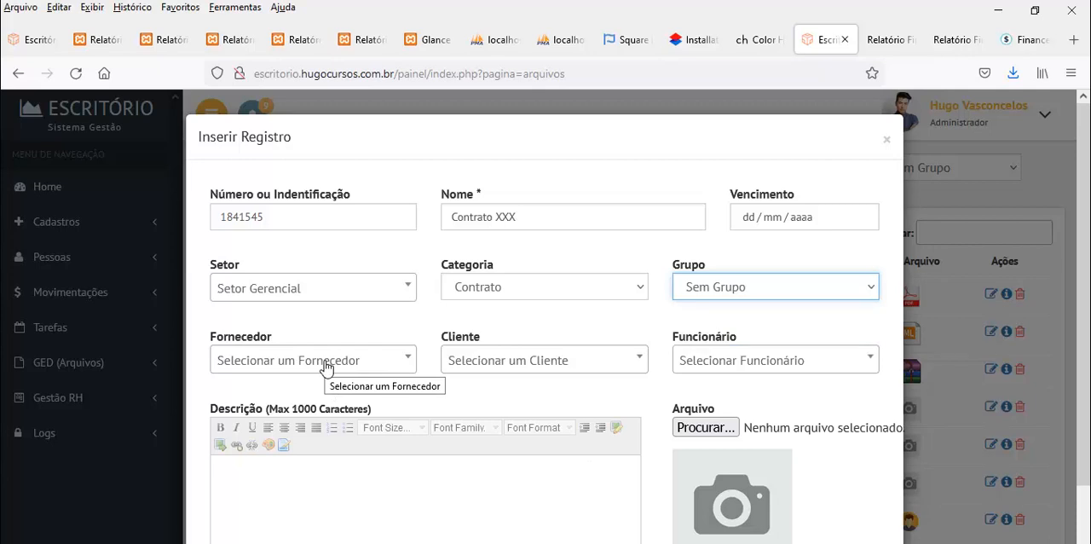
Set the new file record's client to the person listed after Empresa X
{"action": "left_click", "coordinate": [488, 368]}
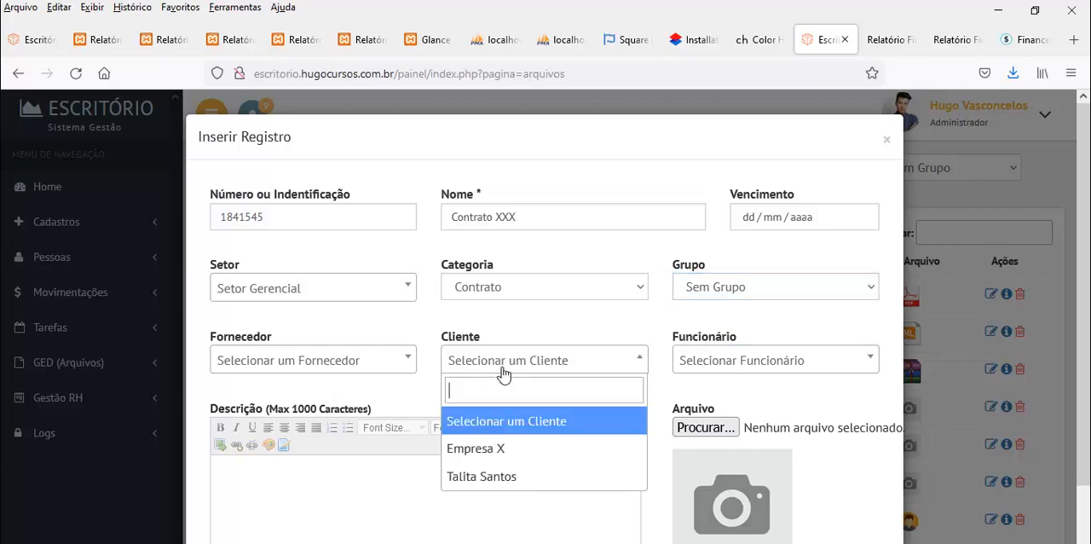
{"action": "left_click", "coordinate": [480, 479]}
{"action": "mouse_move", "coordinate": [568, 543]}
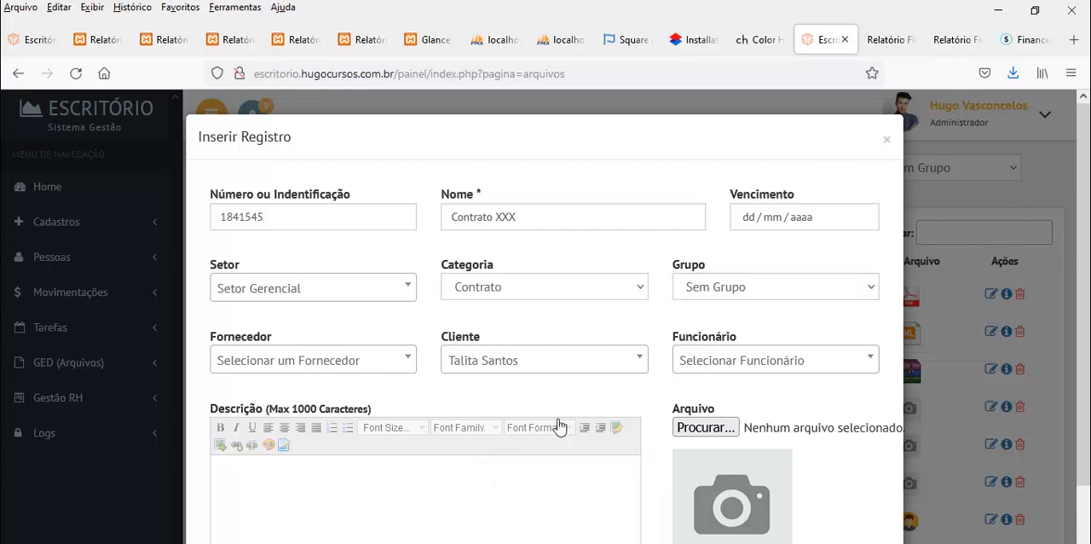
Enter "sdffdsfdsfdsfdsfsdfsdfds" as the record's description and attach the file pdfteste.zip from the contas folder
{"action": "scroll", "coordinate": [720, 390], "scroll_direction": "down", "scroll_amount": 1}
{"action": "scroll", "coordinate": [725, 388], "scroll_direction": "down", "scroll_amount": 1}
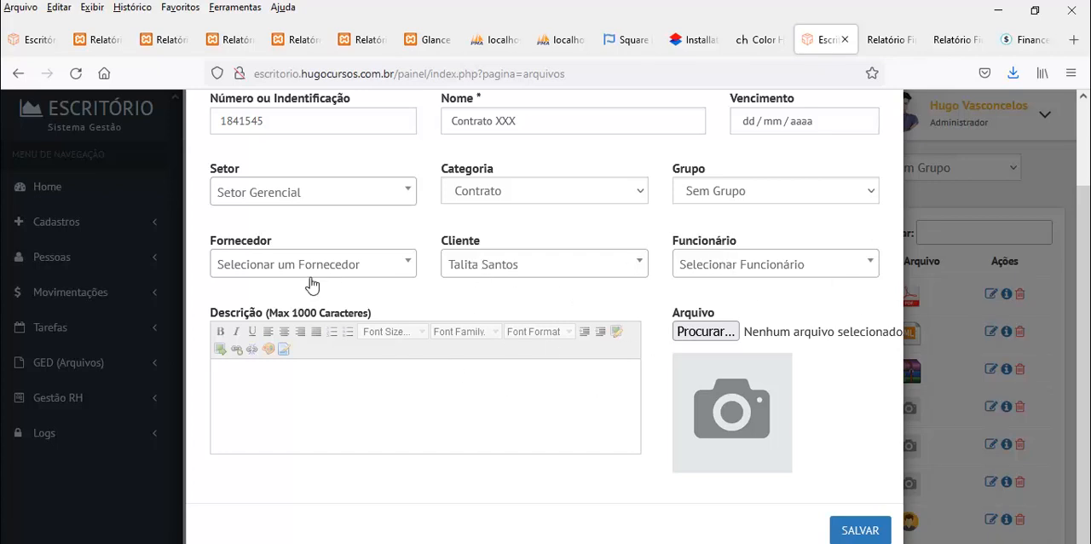
{"action": "left_click", "coordinate": [466, 405]}
{"action": "type", "text": "sdffdsfdsfdsfdsfsdfsdfds"}
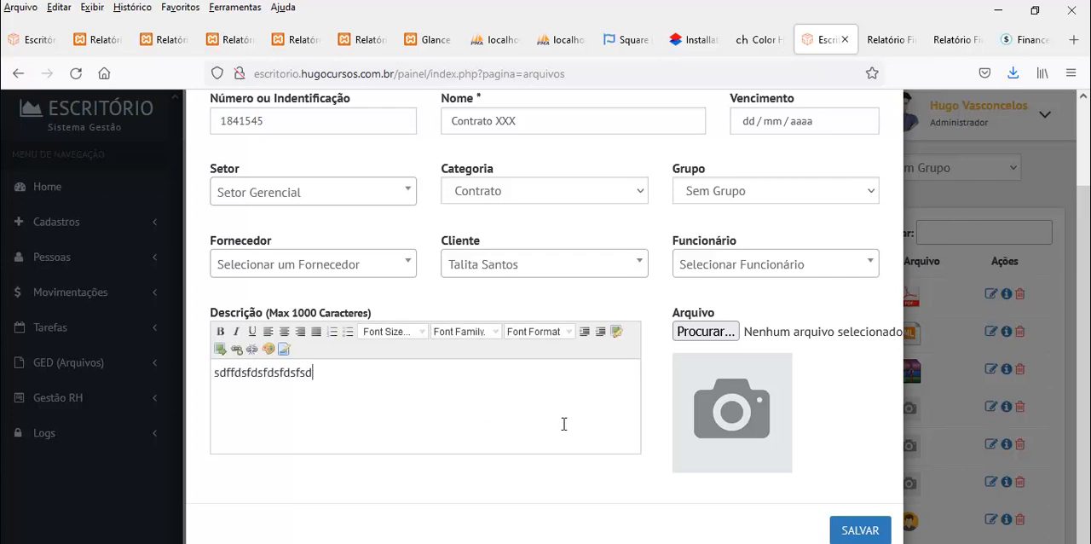
{"action": "left_click", "coordinate": [696, 332]}
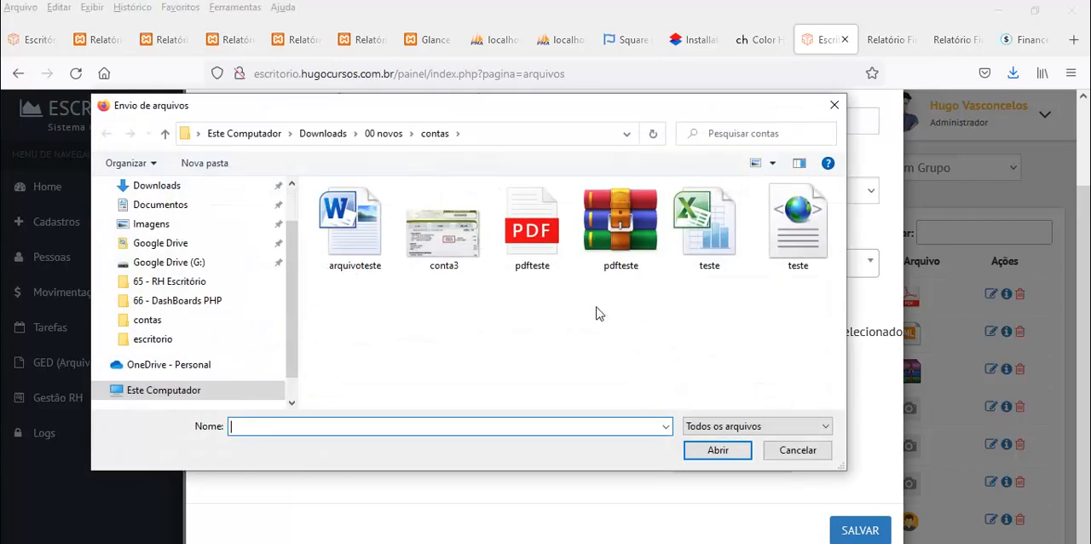
{"action": "double_click", "coordinate": [611, 243]}
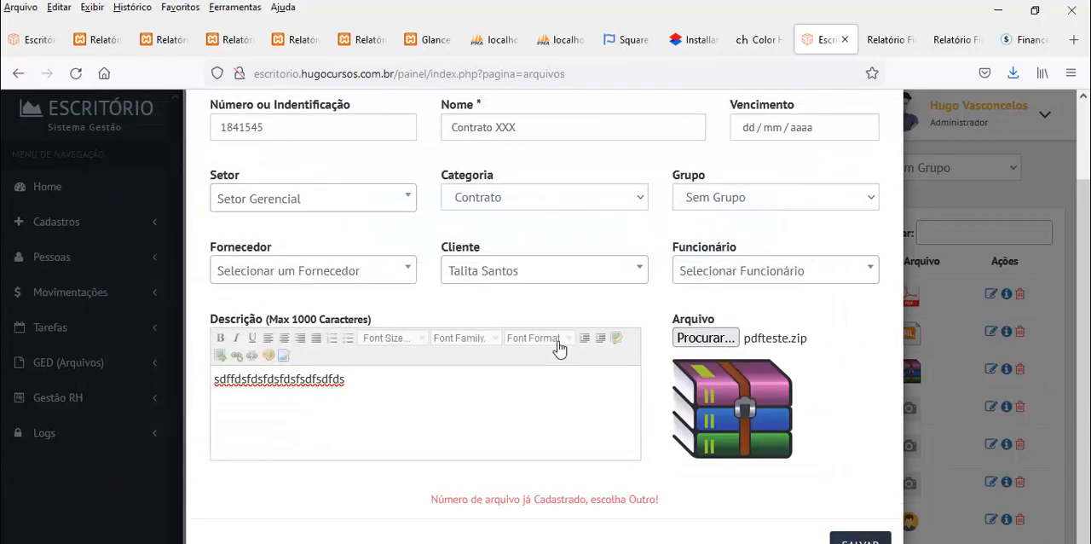
Change the new record's name to "Contrato XXXY" and try to save it
{"action": "scroll", "coordinate": [558, 345], "scroll_direction": "up", "scroll_amount": 2}
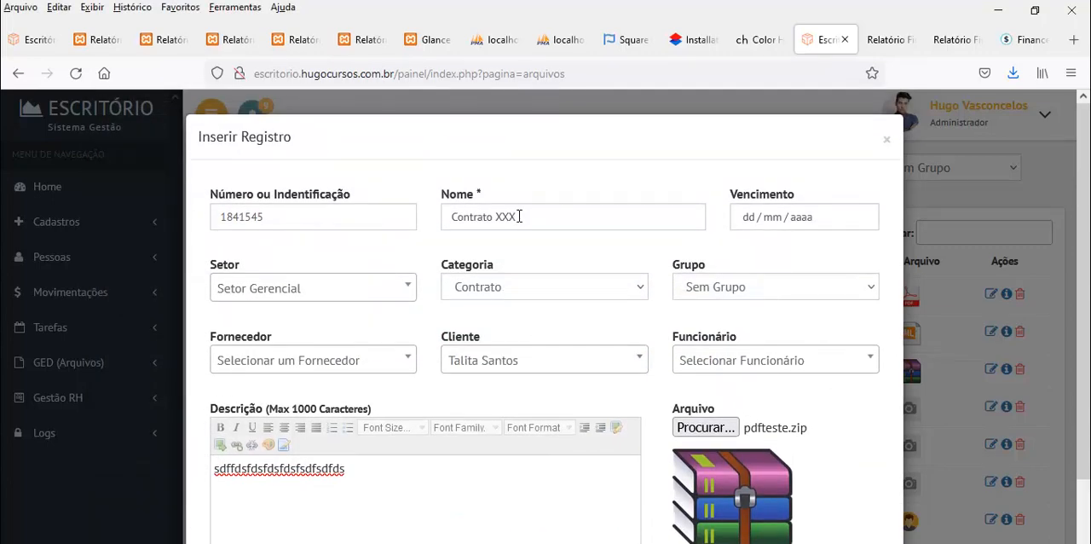
{"action": "left_click", "coordinate": [519, 217]}
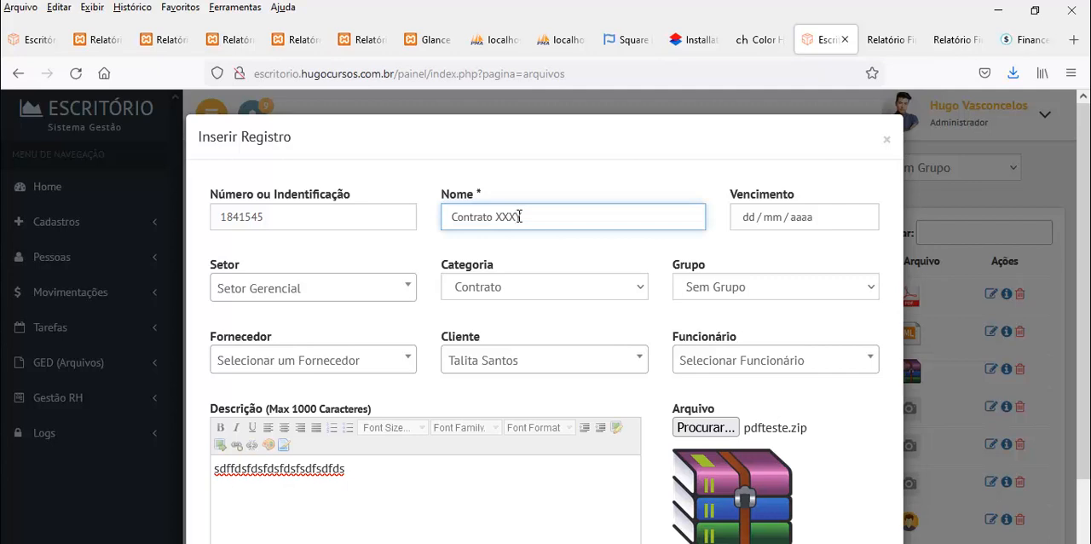
{"action": "type", "text": "Y"}
{"action": "scroll", "coordinate": [512, 418], "scroll_direction": "down", "scroll_amount": 2}
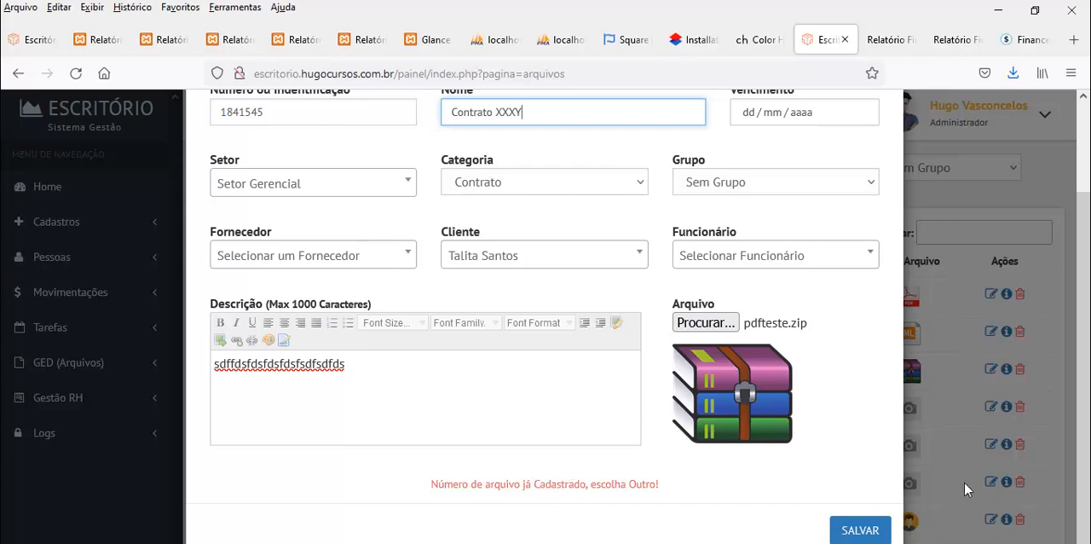
{"action": "left_click", "coordinate": [859, 528]}
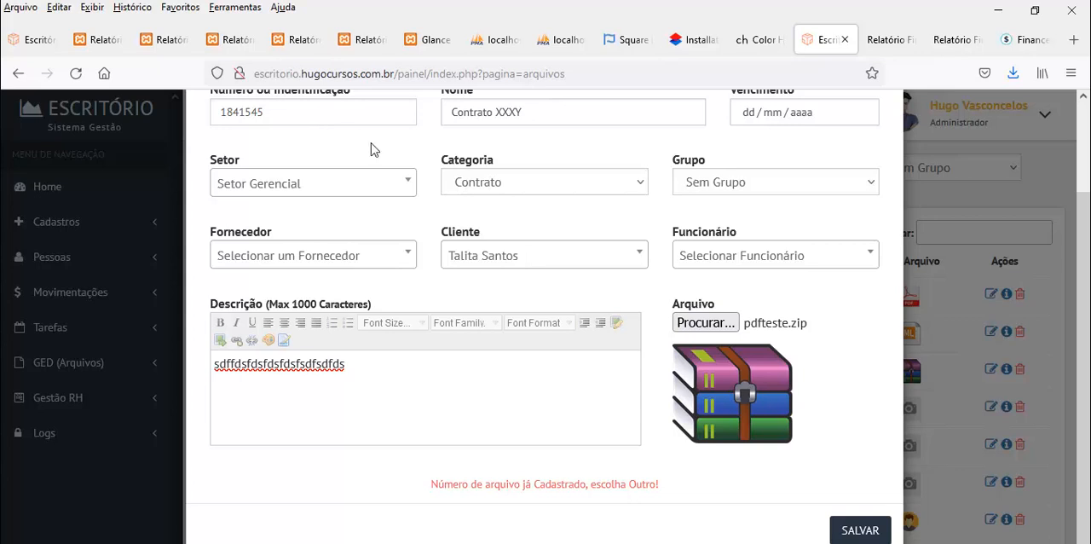
Replace the ending of the record's name so it reads "Contrato gfdgfgfdgdf" and try to save it
{"action": "left_click_drag", "start_coordinate": [494, 112], "coordinate": [543, 113]}
{"action": "key", "text": "BackSpace"}
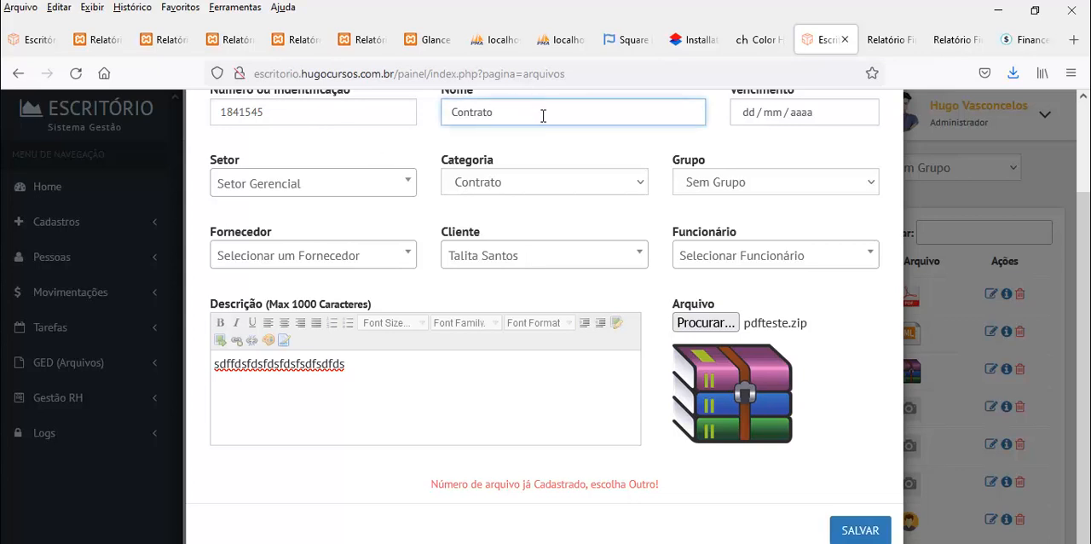
{"action": "type", "text": "gfdgfgfdgdf"}
{"action": "left_click", "coordinate": [860, 530]}
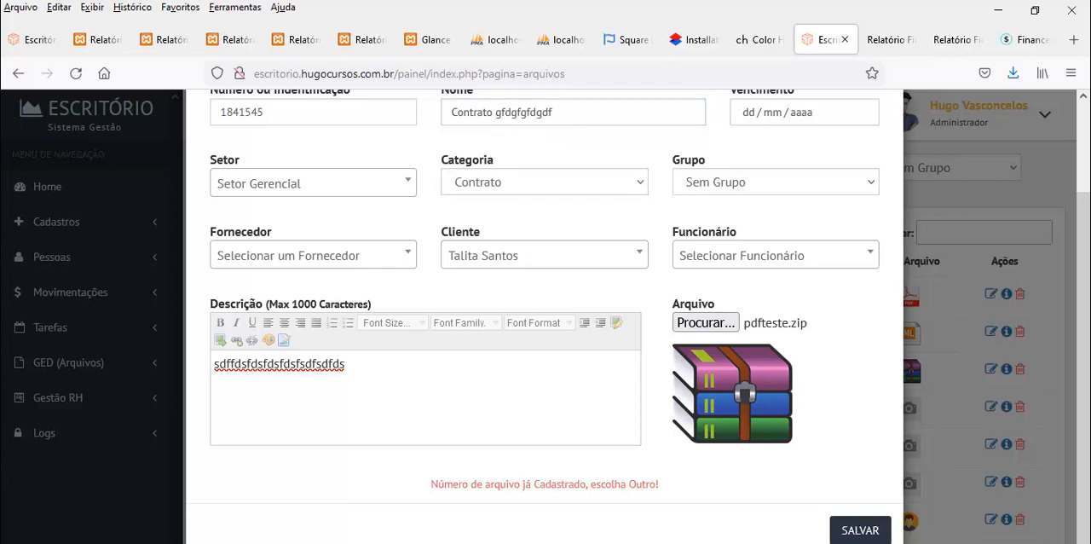
{"action": "left_click", "coordinate": [294, 111]}
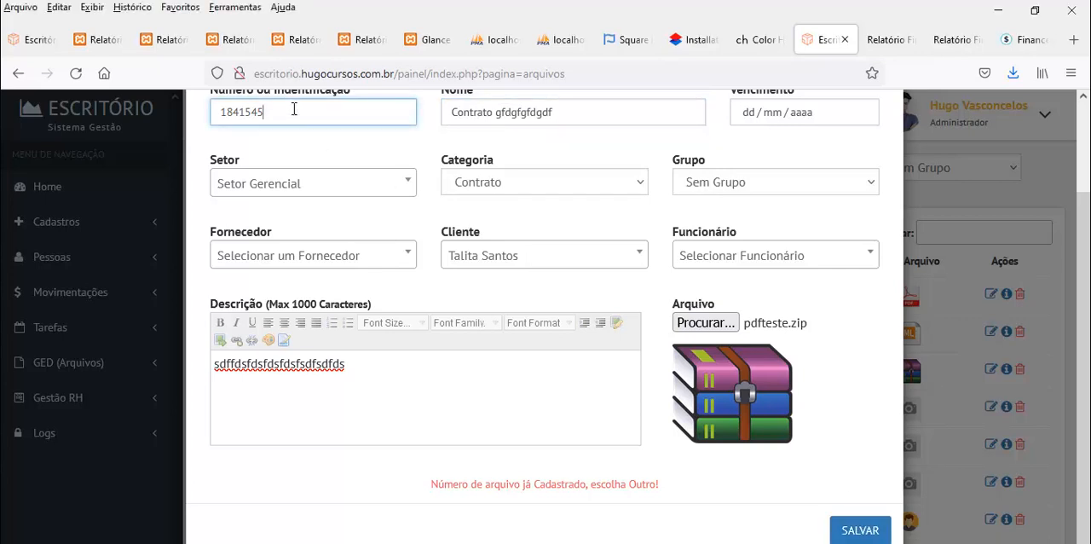
{"action": "type", "text": "899"}
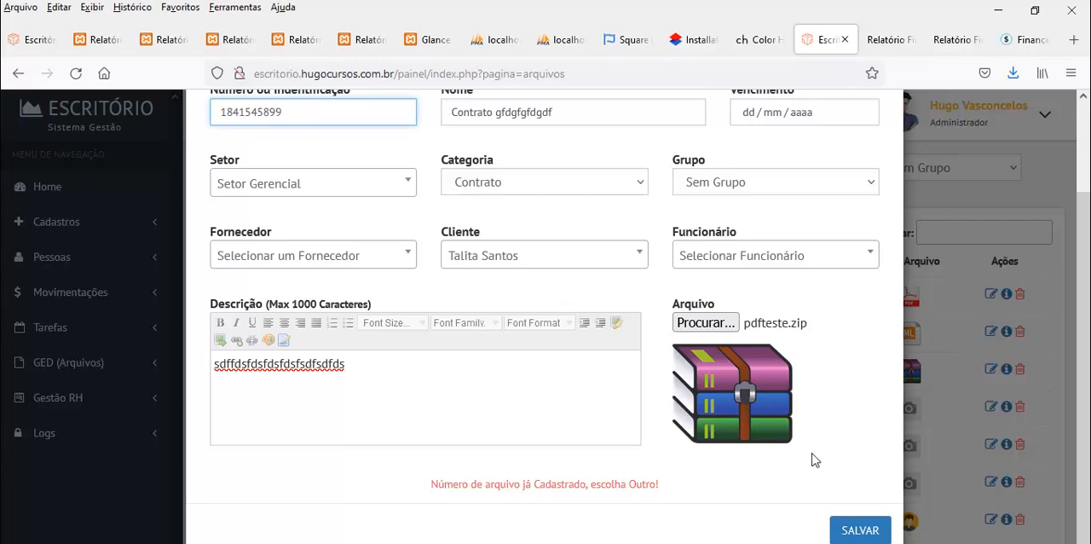
{"action": "left_click", "coordinate": [842, 528]}
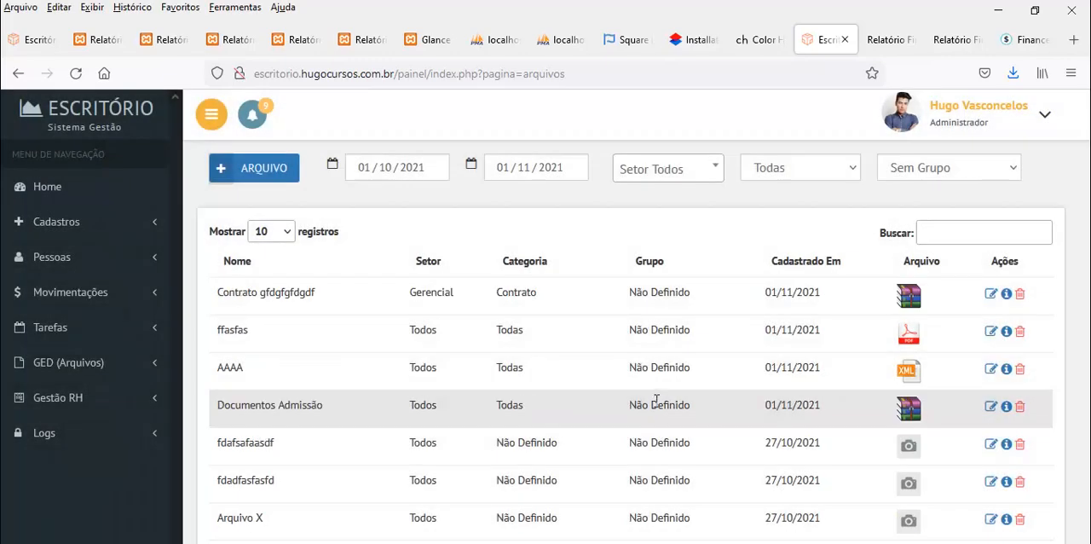
Edit the newest file record, changing its name to "Contrato gXX", and save it
{"action": "left_click_drag", "start_coordinate": [253, 294], "coordinate": [708, 295]}
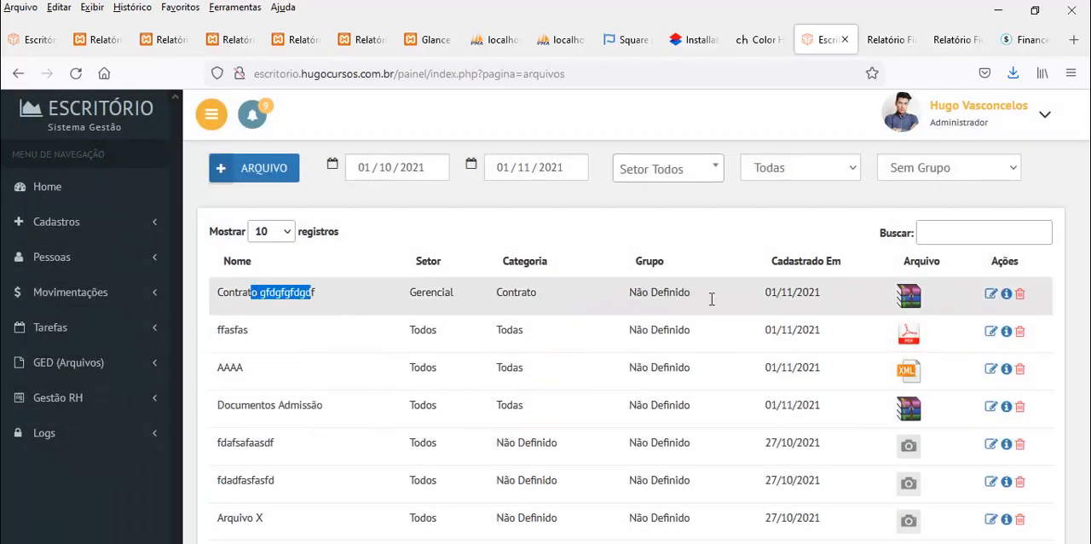
{"action": "left_click", "coordinate": [991, 293]}
{"action": "left_click", "coordinate": [324, 215]}
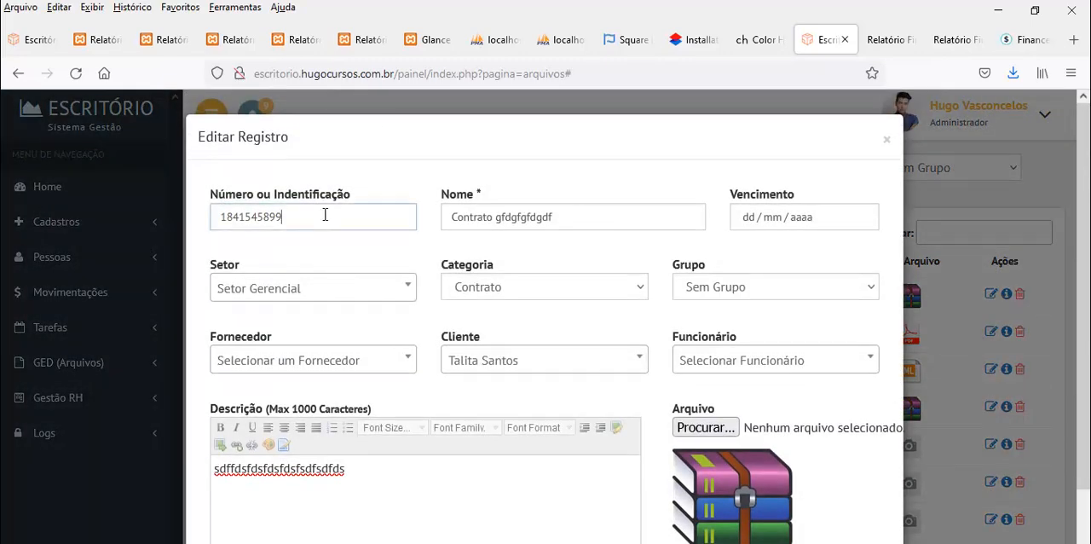
{"action": "left_click", "coordinate": [552, 217]}
{"action": "left_click_drag", "start_coordinate": [502, 217], "coordinate": [606, 221]}
{"action": "type", "text": "XX"}
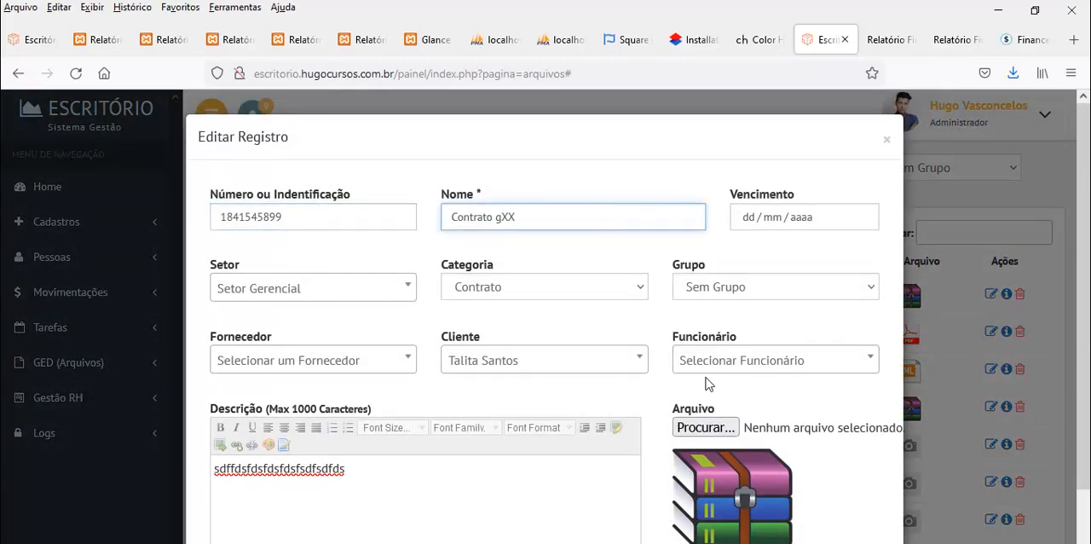
{"action": "scroll", "coordinate": [869, 503], "scroll_direction": "down", "scroll_amount": 3}
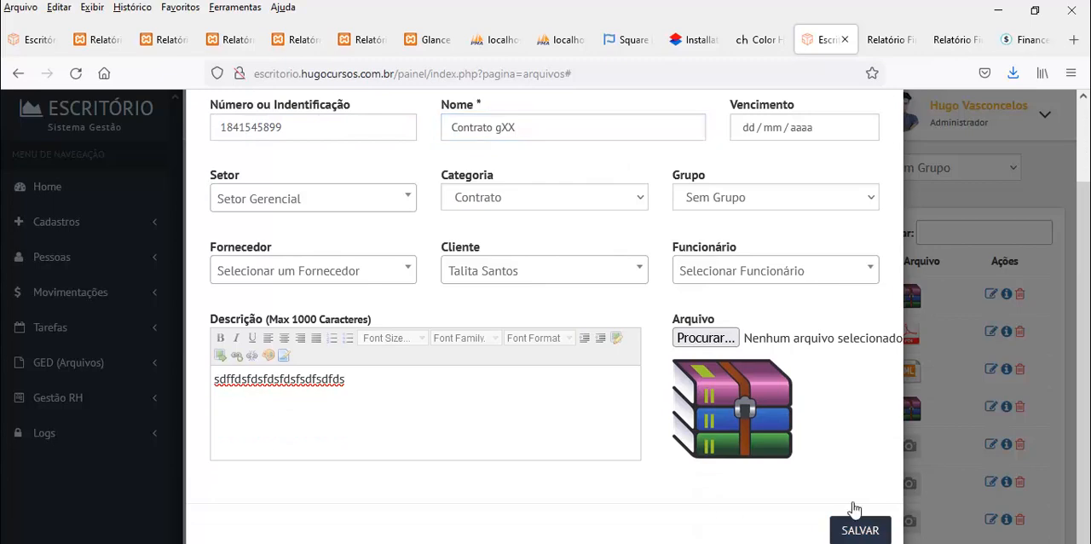
{"action": "left_click", "coordinate": [852, 520]}
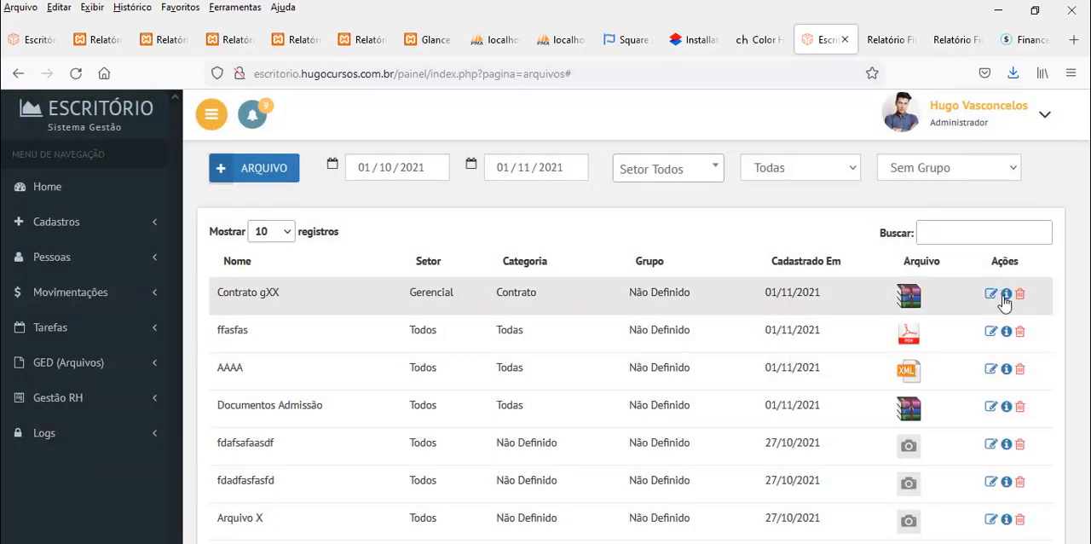
Review the details of the "Contrato gXX" record, including its registrant, supplier, employee, client and due date, and close them
{"action": "left_click", "coordinate": [1005, 293]}
{"action": "scroll", "coordinate": [631, 410], "scroll_direction": "down", "scroll_amount": 1}
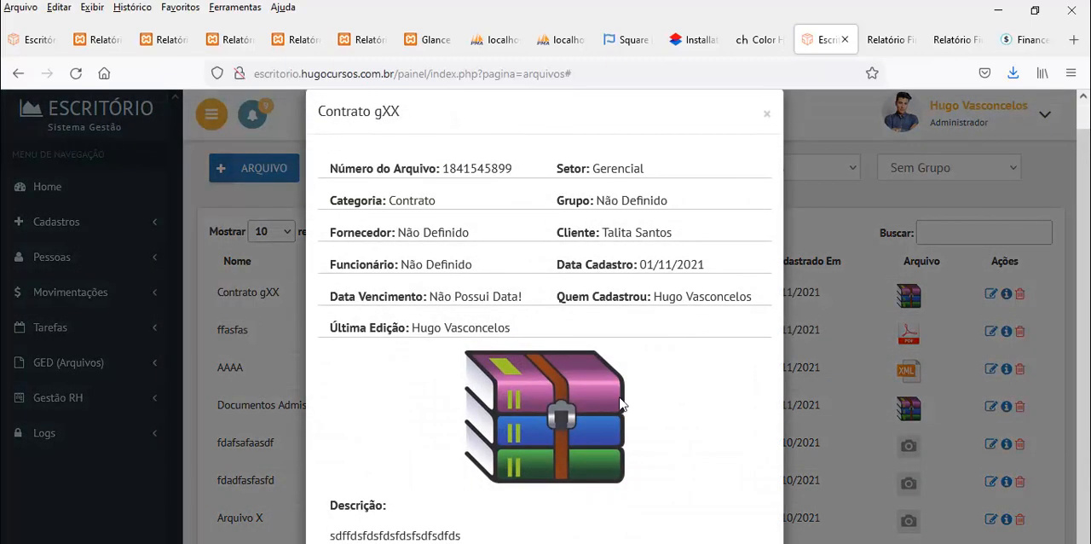
{"action": "left_click_drag", "start_coordinate": [662, 297], "coordinate": [706, 296]}
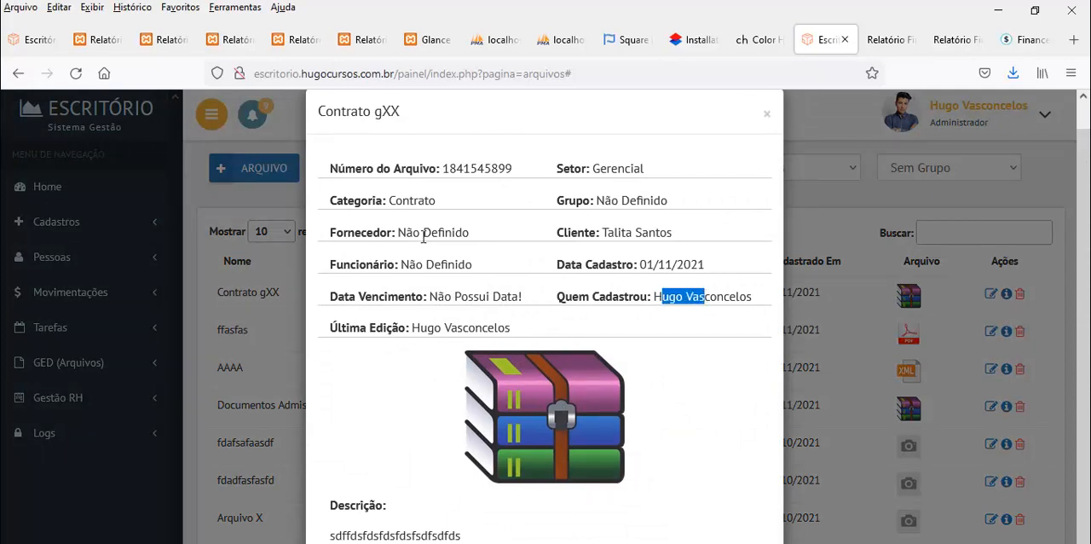
{"action": "left_click_drag", "start_coordinate": [420, 235], "coordinate": [445, 233]}
{"action": "left_click_drag", "start_coordinate": [427, 265], "coordinate": [448, 265]}
{"action": "left_click_drag", "start_coordinate": [648, 231], "coordinate": [679, 231]}
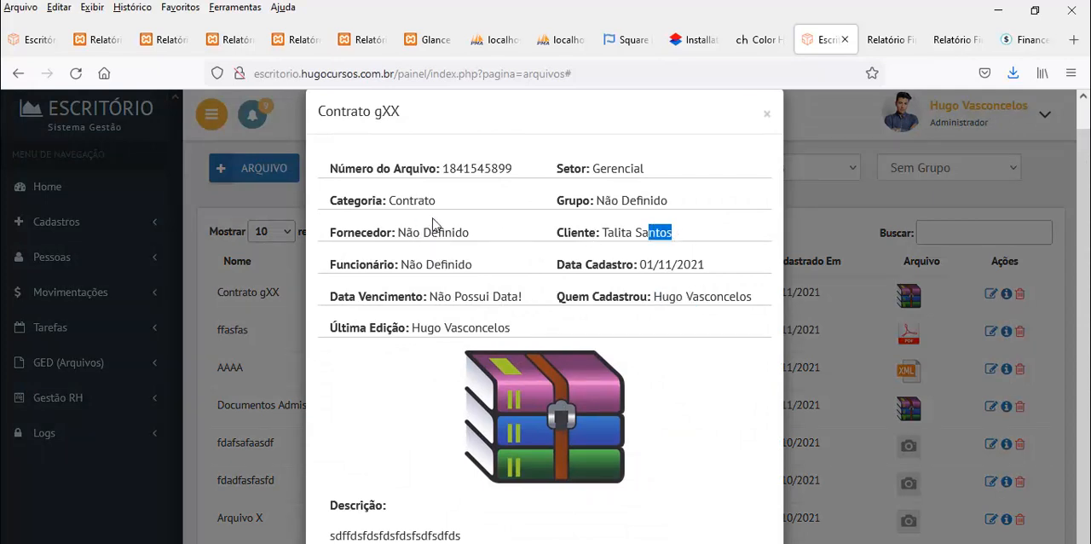
{"action": "left_click_drag", "start_coordinate": [430, 296], "coordinate": [491, 297]}
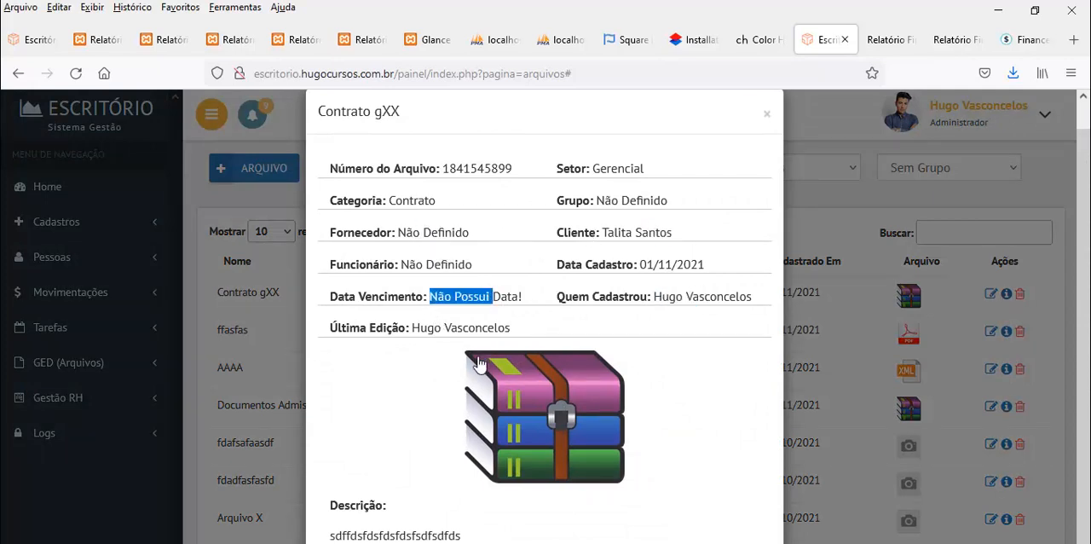
{"action": "scroll", "coordinate": [498, 248], "scroll_direction": "up", "scroll_amount": 1}
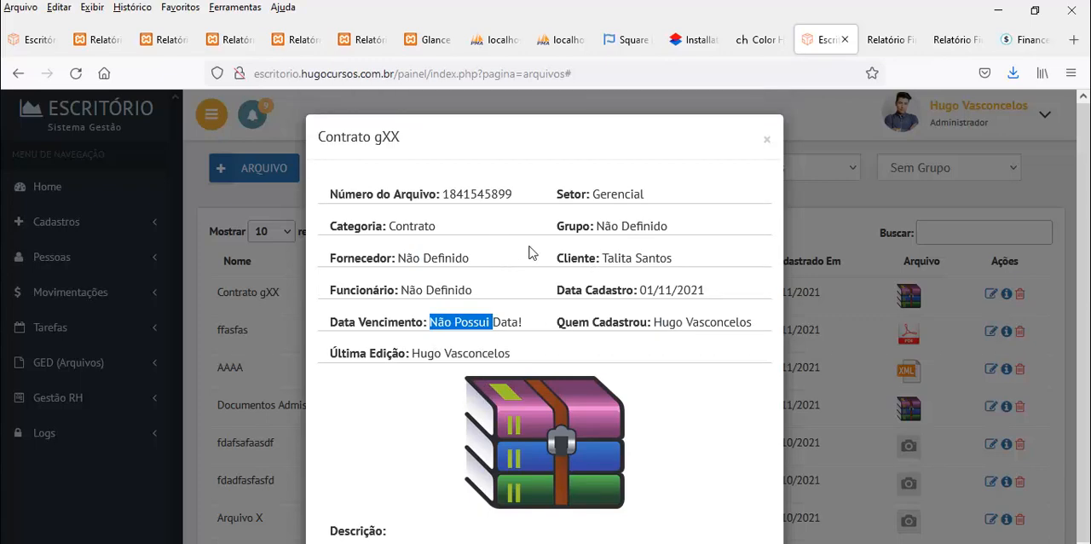
{"action": "scroll", "coordinate": [531, 248], "scroll_direction": "down", "scroll_amount": 1}
{"action": "left_click", "coordinate": [767, 114]}
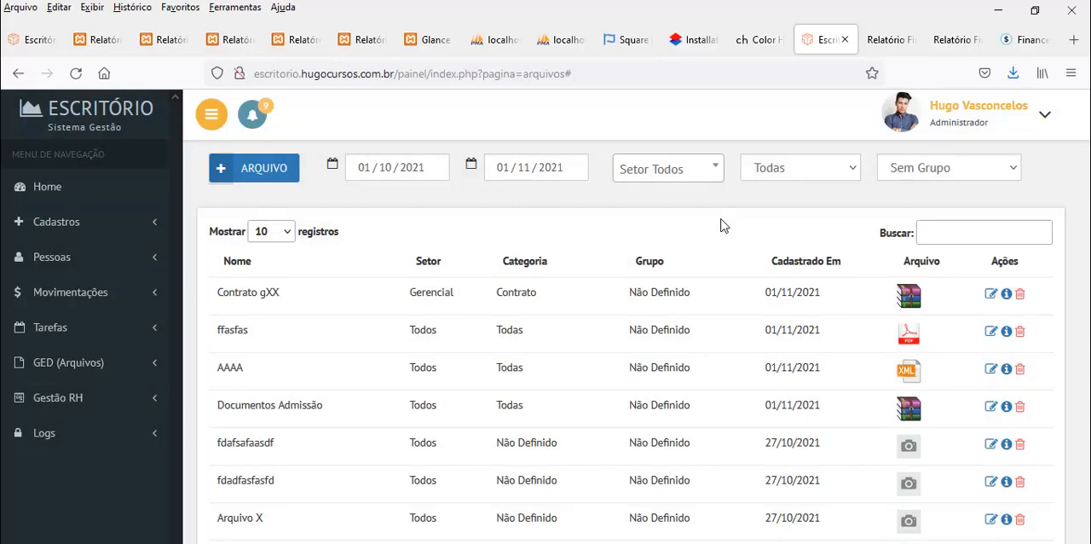
{"action": "left_click", "coordinate": [55, 365]}
{"action": "left_click", "coordinate": [55, 365]}
{"action": "left_click", "coordinate": [55, 227]}
{"action": "left_click", "coordinate": [56, 228]}
{"action": "left_click", "coordinate": [58, 264]}
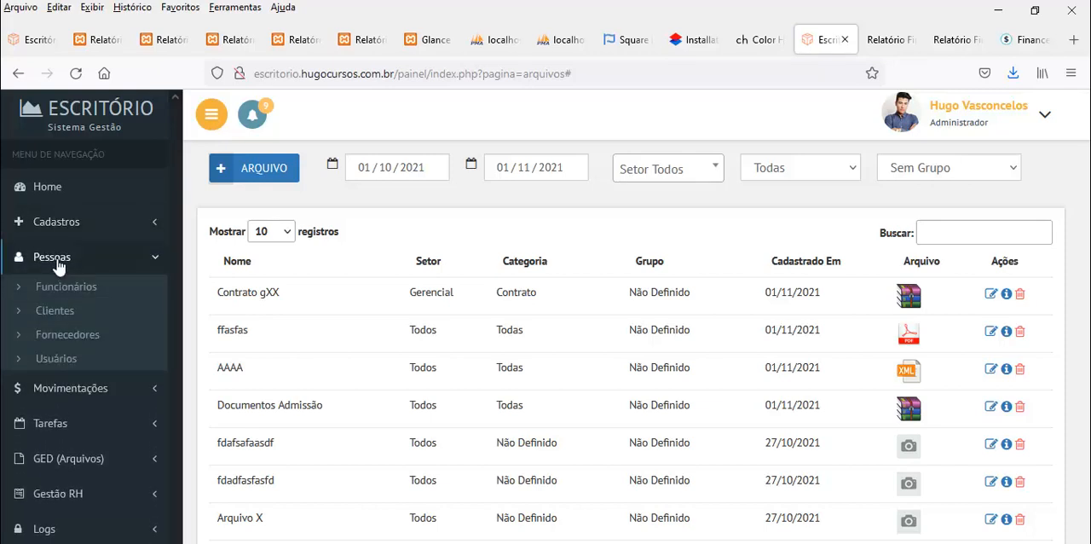
{"action": "left_click", "coordinate": [58, 264]}
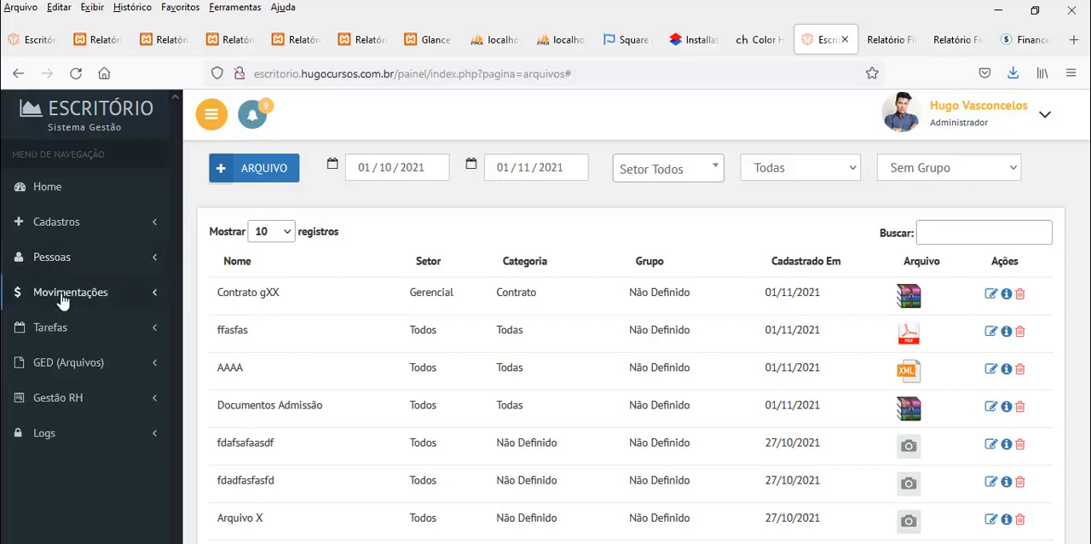
{"action": "left_click", "coordinate": [61, 295]}
{"action": "left_click", "coordinate": [61, 297]}
Open the Lançar Ponto page of Gestão RH and look through the list of employees
{"action": "left_click", "coordinate": [53, 400]}
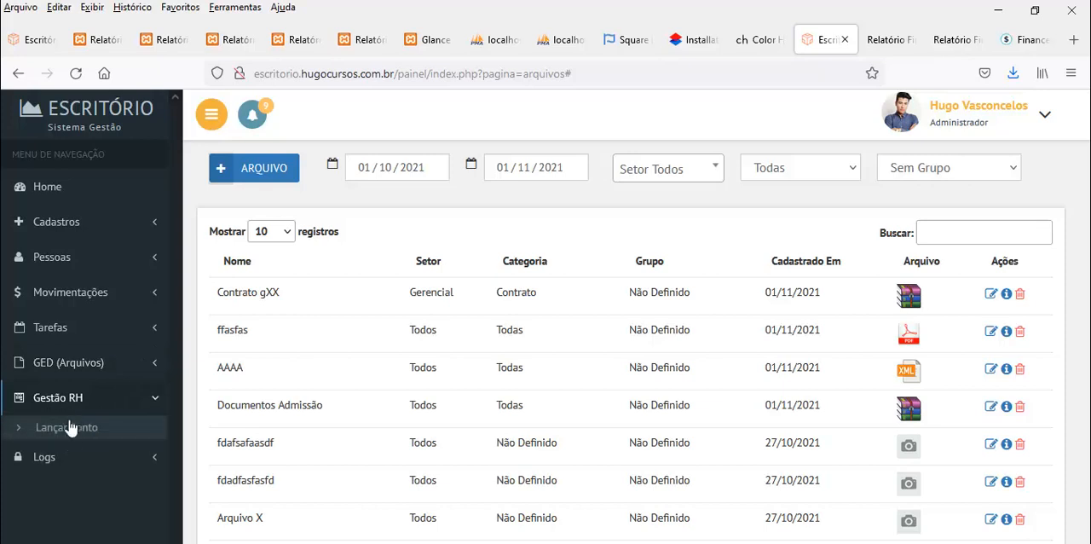
{"action": "left_click", "coordinate": [39, 431]}
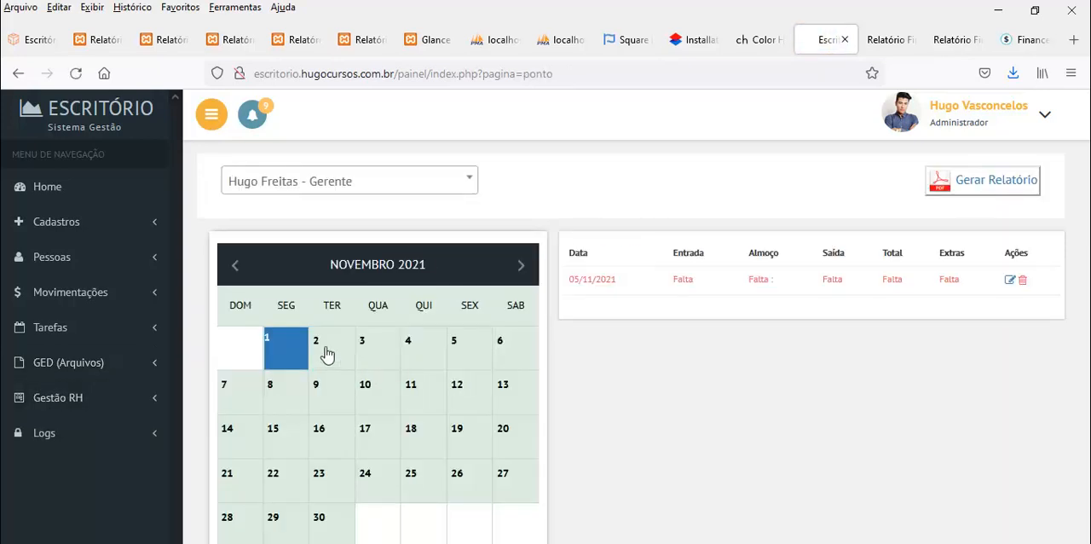
{"action": "left_click", "coordinate": [311, 183]}
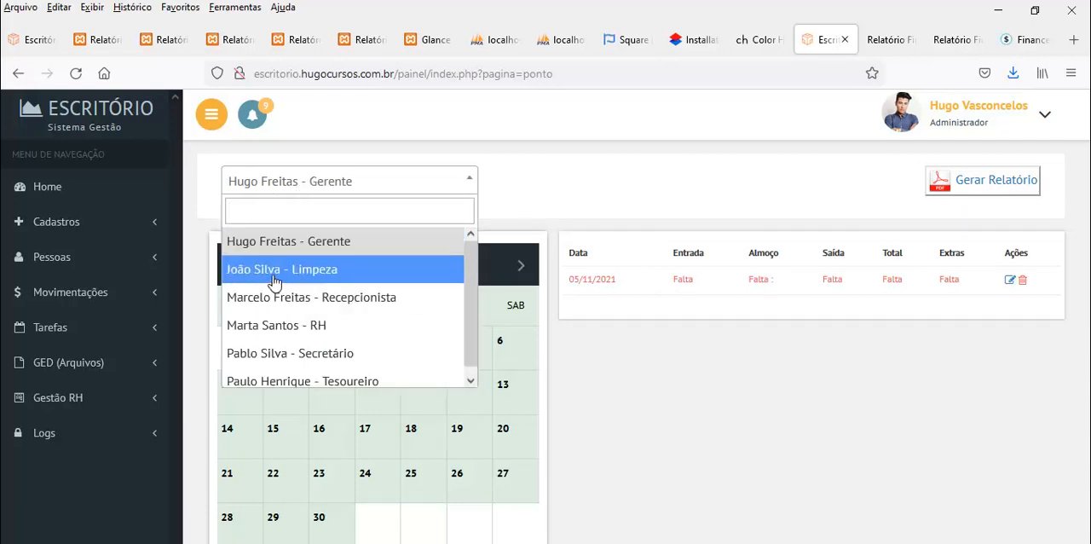
{"action": "left_click", "coordinate": [347, 191]}
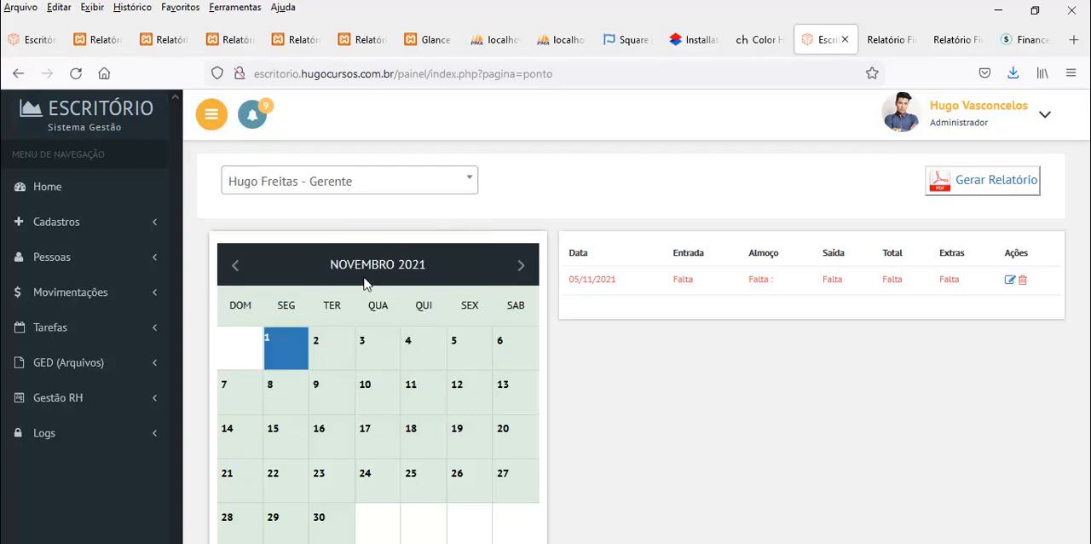
Register the manager's time record for 02/11/2021 with a lunch break from 11:00 to 12:00
{"action": "left_click", "coordinate": [329, 358]}
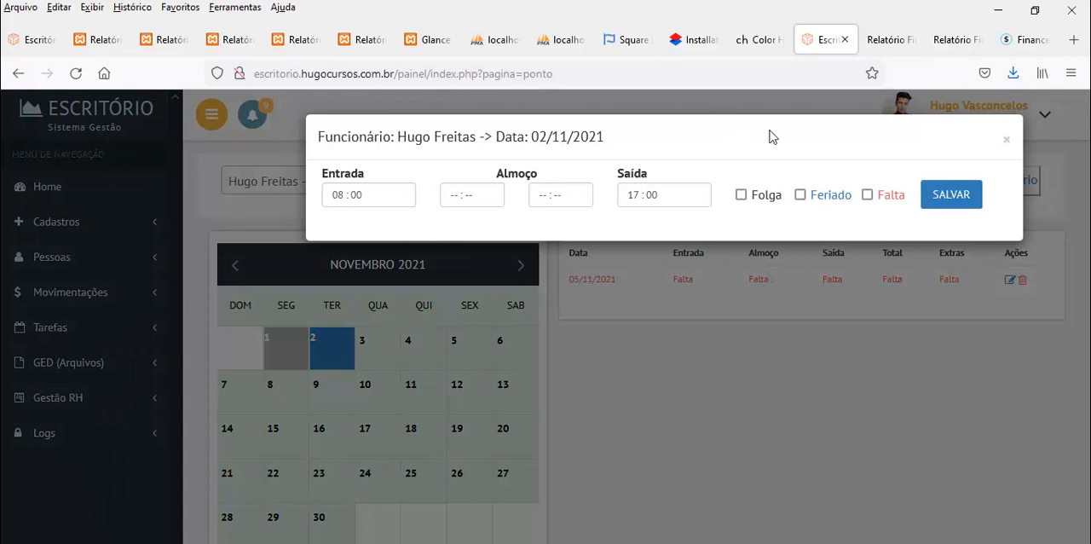
{"action": "left_click", "coordinate": [450, 198]}
{"action": "type", "text": "1100"}
{"action": "key", "text": "Tab"}
{"action": "type", "text": "1200"}
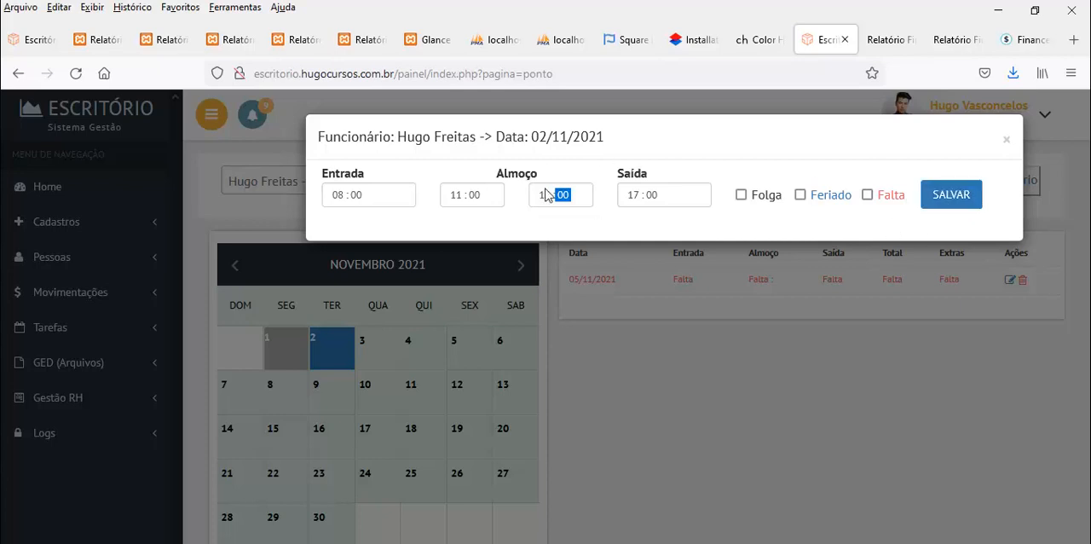
{"action": "left_click", "coordinate": [955, 200]}
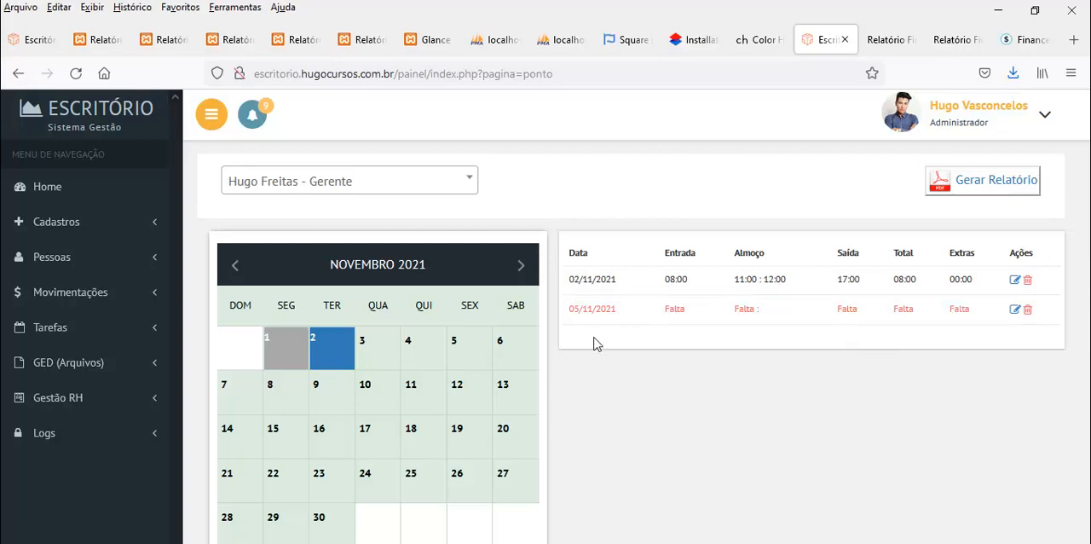
Register the manager's time record for 03/11/2021 with lunch from 12:00 to 12:40 and check the overtime
{"action": "left_click", "coordinate": [376, 362]}
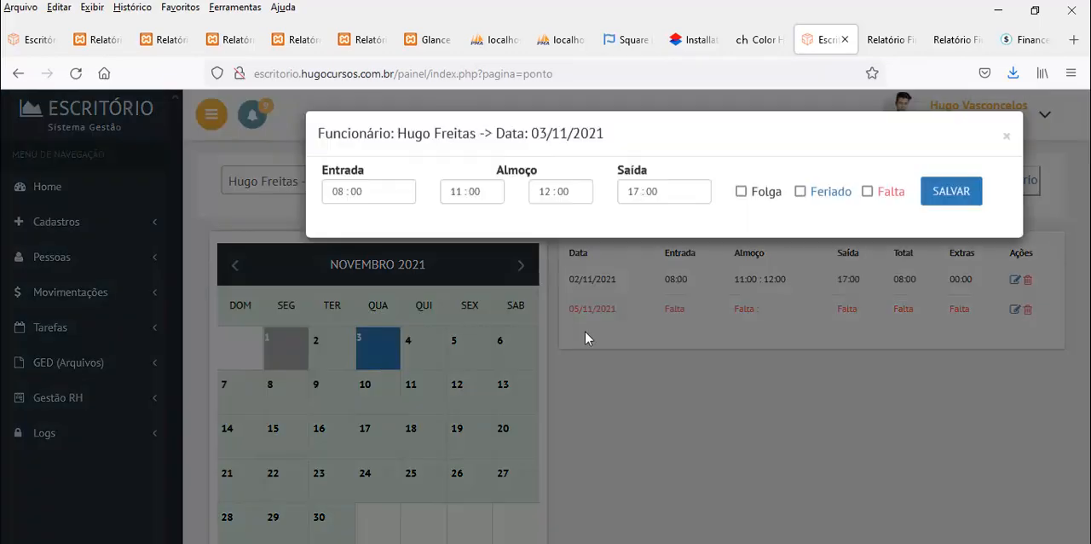
{"action": "left_click", "coordinate": [455, 201]}
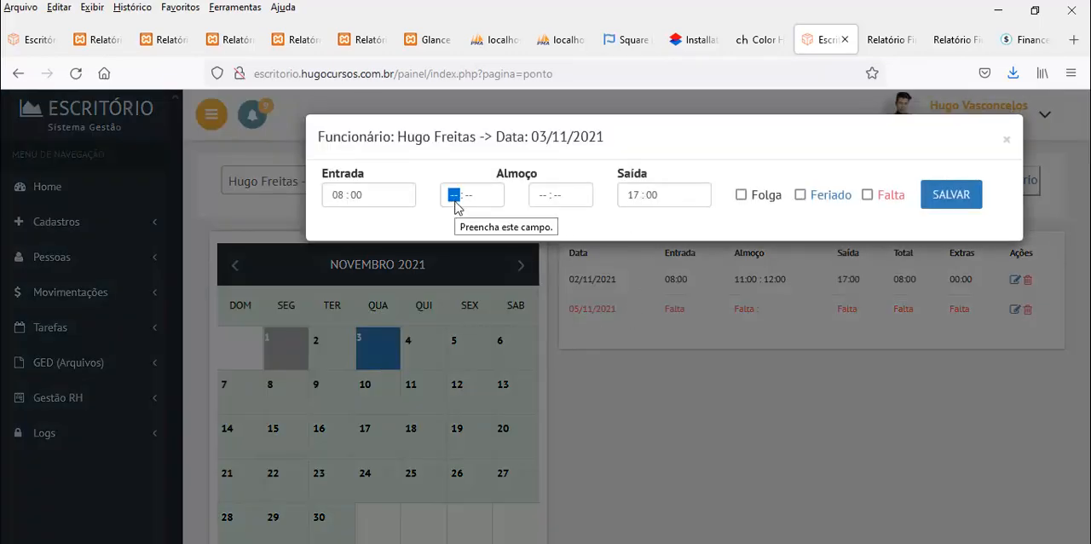
{"action": "type", "text": "12 : 00"}
{"action": "left_click", "coordinate": [556, 192]}
{"action": "left_click", "coordinate": [545, 194]}
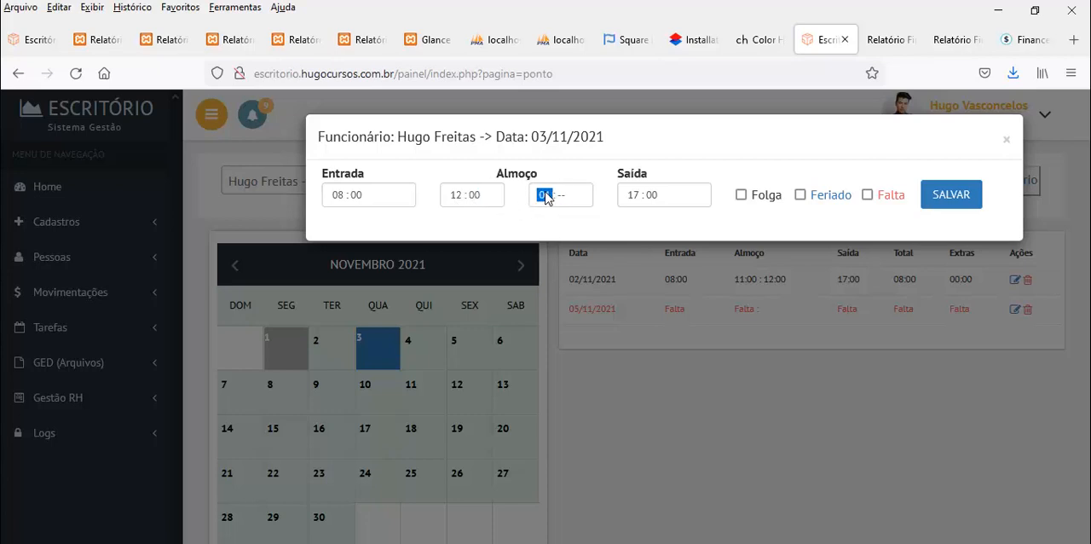
{"action": "type", "text": "13"}
{"action": "left_click", "coordinate": [959, 198]}
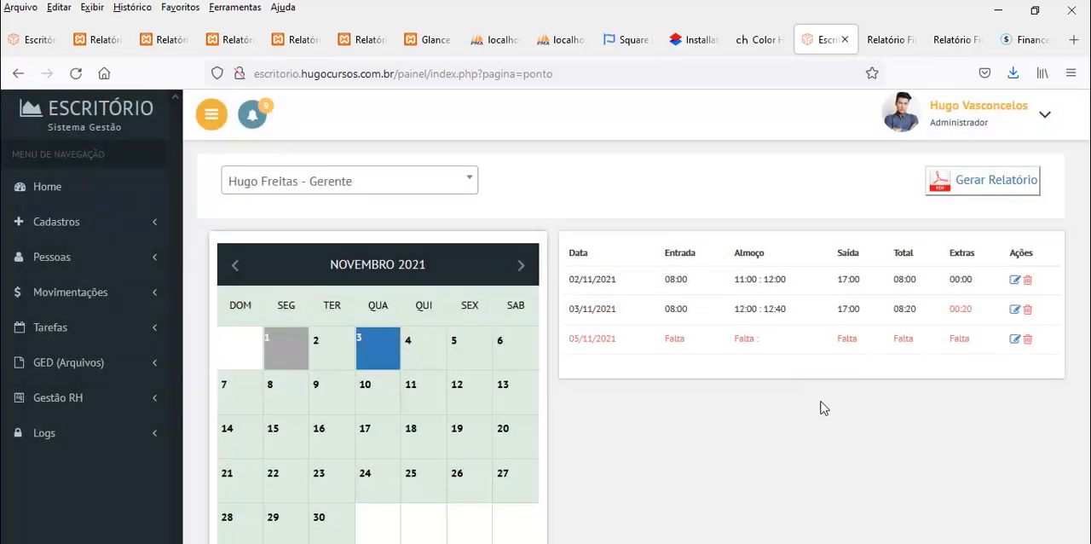
{"action": "double_click", "coordinate": [965, 309]}
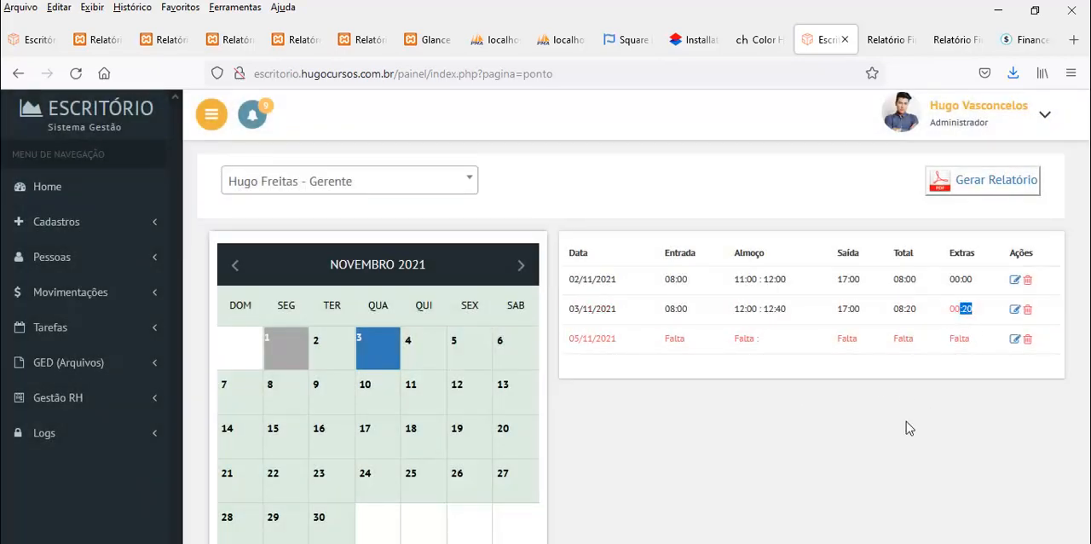
Register 04/11/2021 as a day off (Folga) for the manager
{"action": "left_click", "coordinate": [418, 358]}
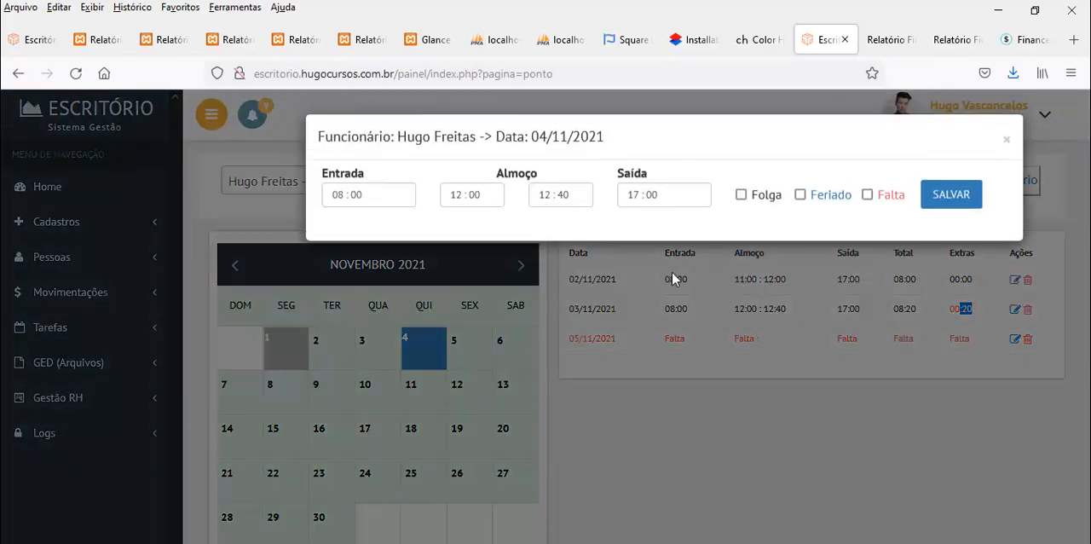
{"action": "left_click", "coordinate": [741, 195]}
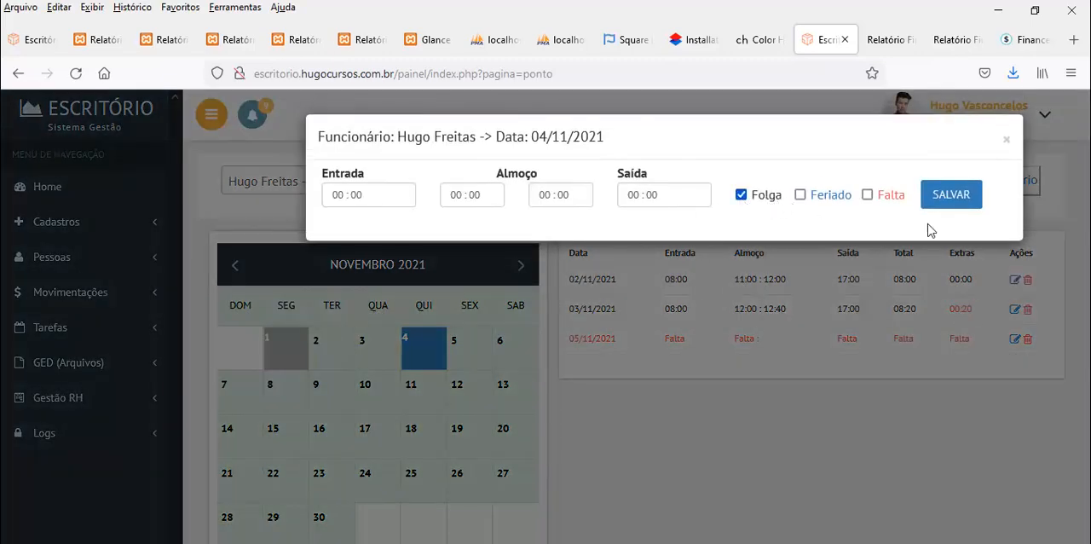
{"action": "left_click", "coordinate": [969, 203]}
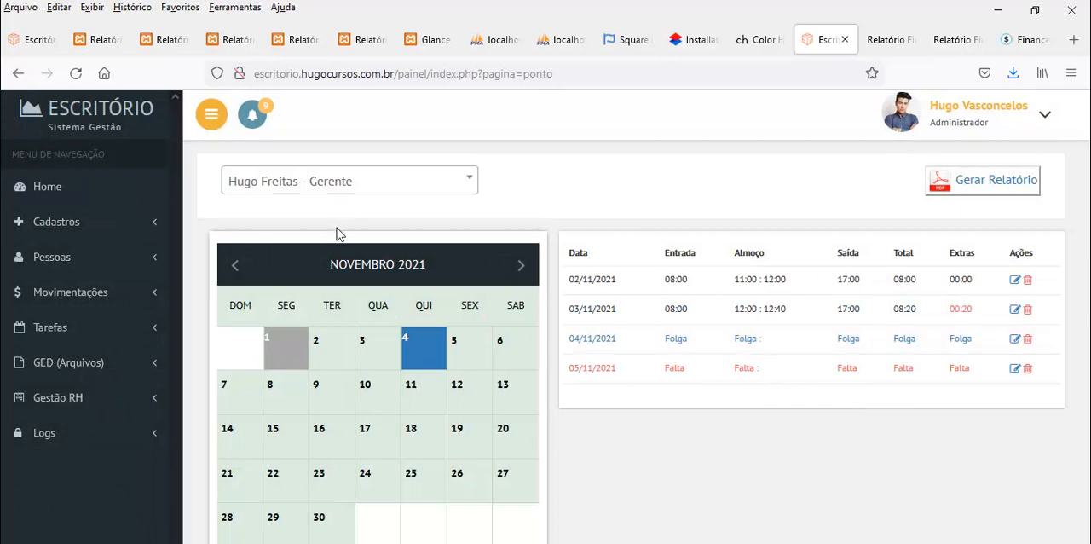
Compare the manager's October and November 2021 time records, leaving October displayed, and look over the employee choices
{"action": "left_click", "coordinate": [237, 267]}
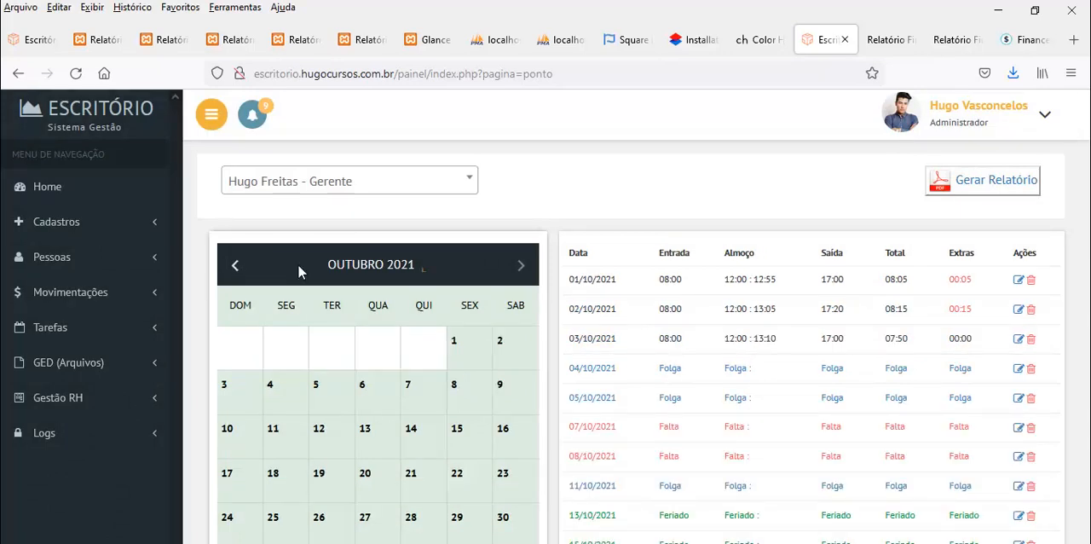
{"action": "left_click", "coordinate": [520, 267]}
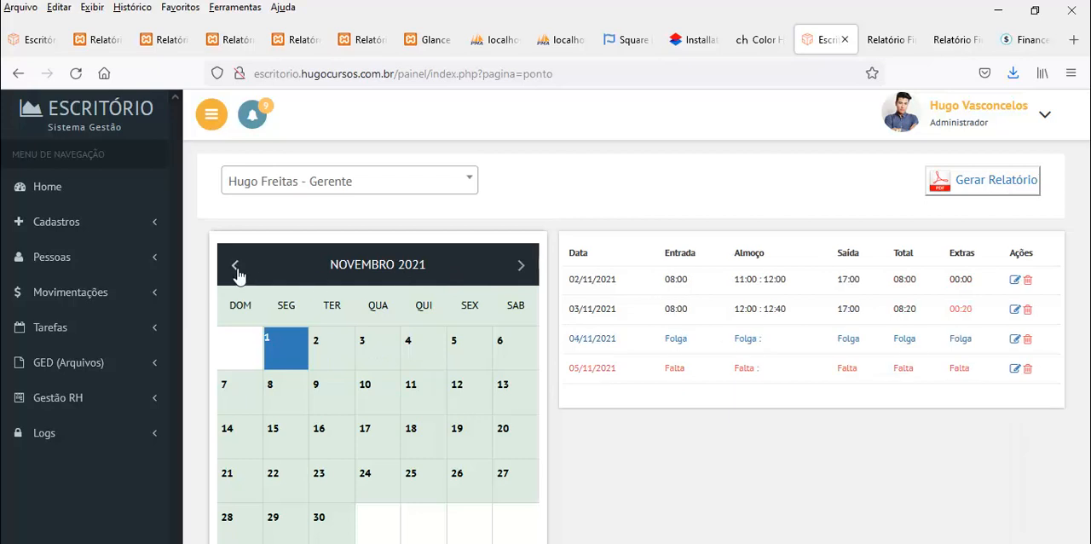
{"action": "left_click", "coordinate": [238, 270]}
{"action": "left_click", "coordinate": [331, 188]}
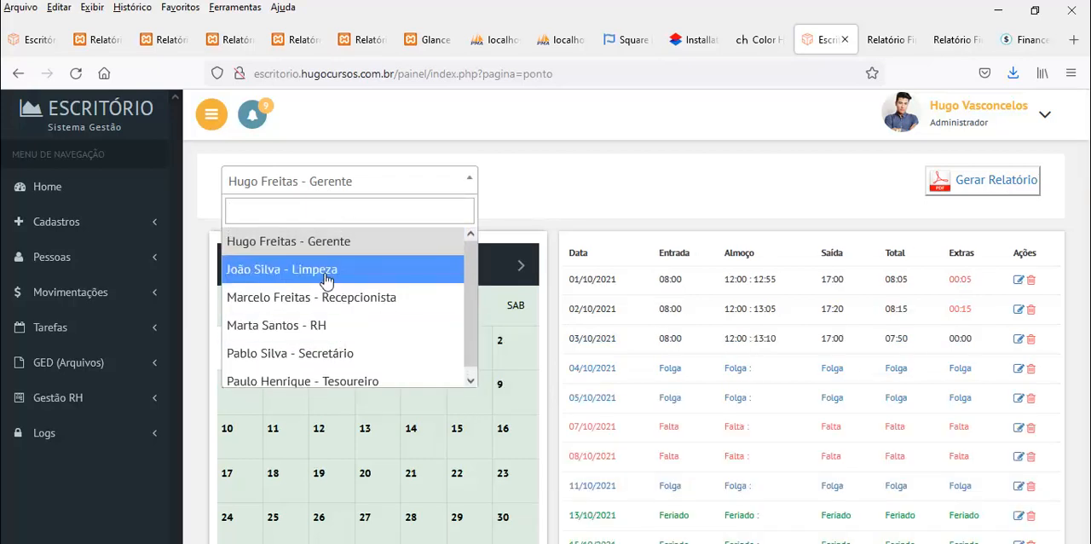
{"action": "left_click", "coordinate": [472, 191]}
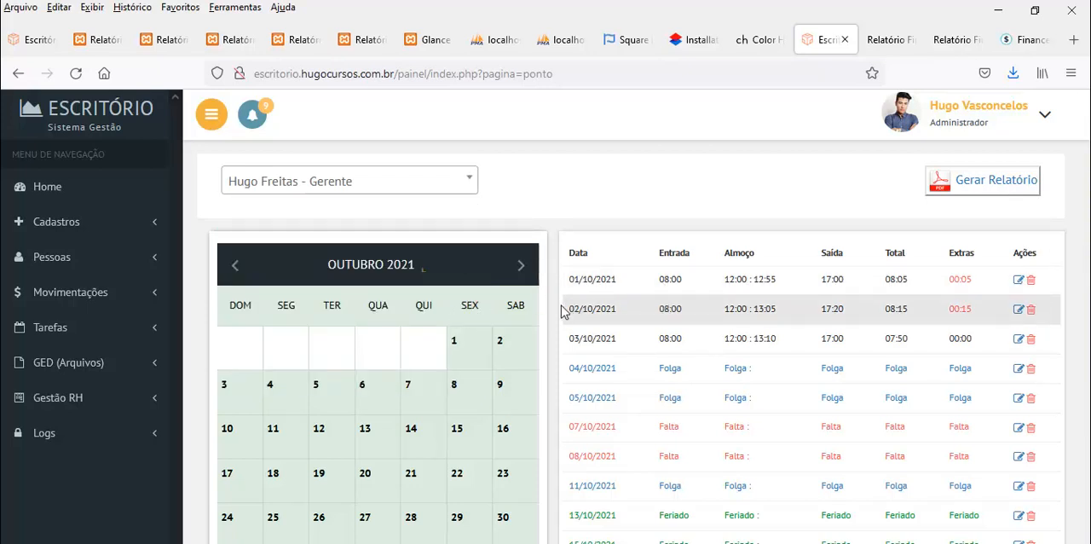
Switch to the cleaning (Limpeza) employee and view the time records for November and October 2021
{"action": "left_click", "coordinate": [373, 190]}
{"action": "left_click", "coordinate": [317, 271]}
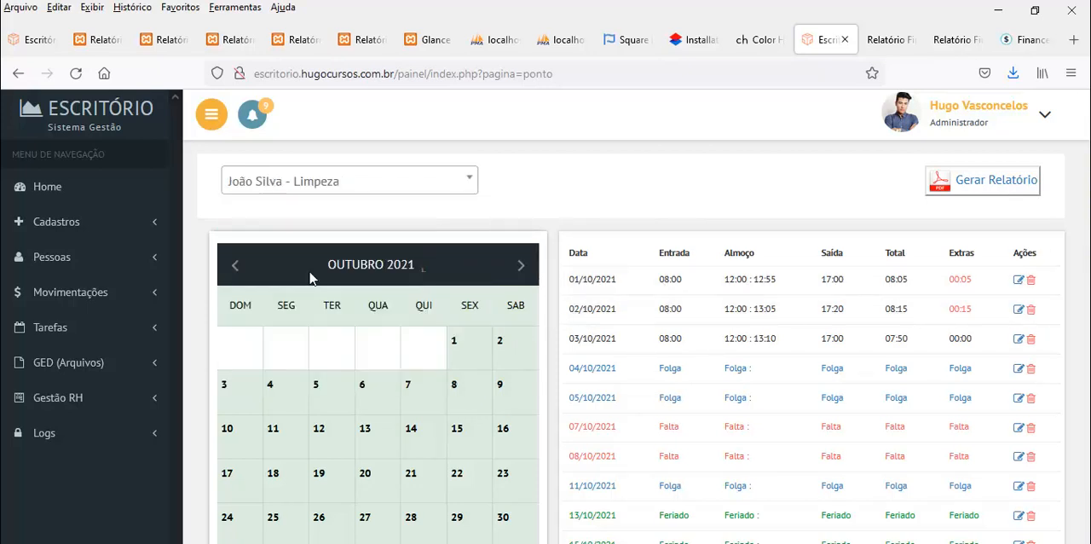
{"action": "left_click", "coordinate": [520, 266]}
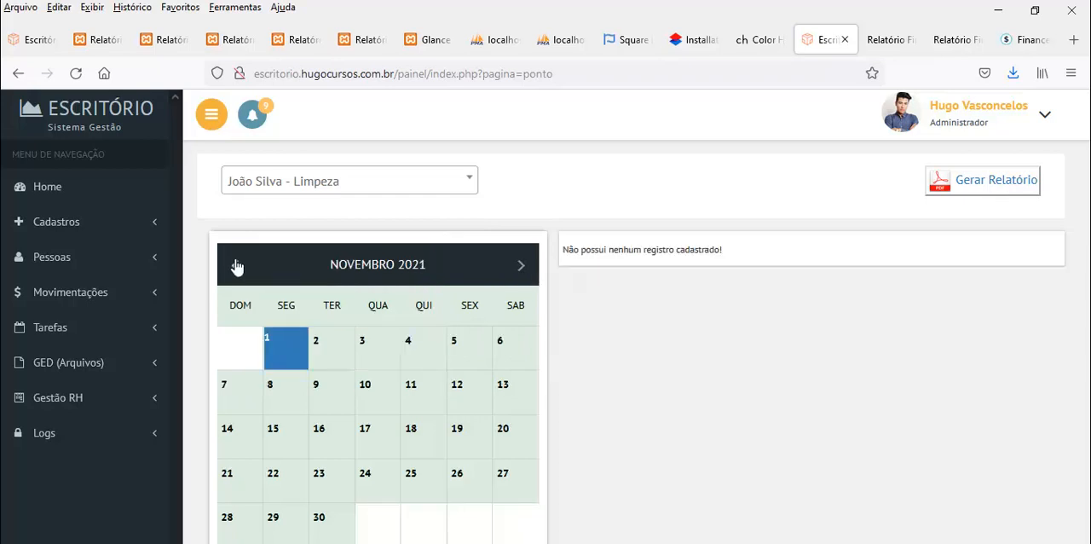
{"action": "left_click", "coordinate": [237, 268]}
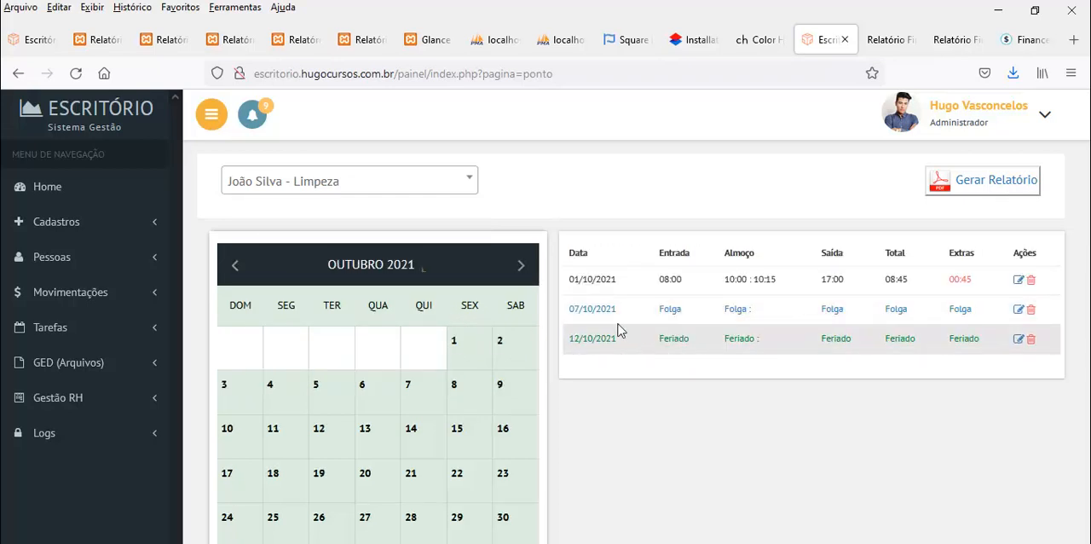
Compare the cleaning (Limpeza) employee's November and October 2021 time records once more, leaving October displayed
{"action": "left_click", "coordinate": [519, 265]}
{"action": "left_click", "coordinate": [235, 266]}
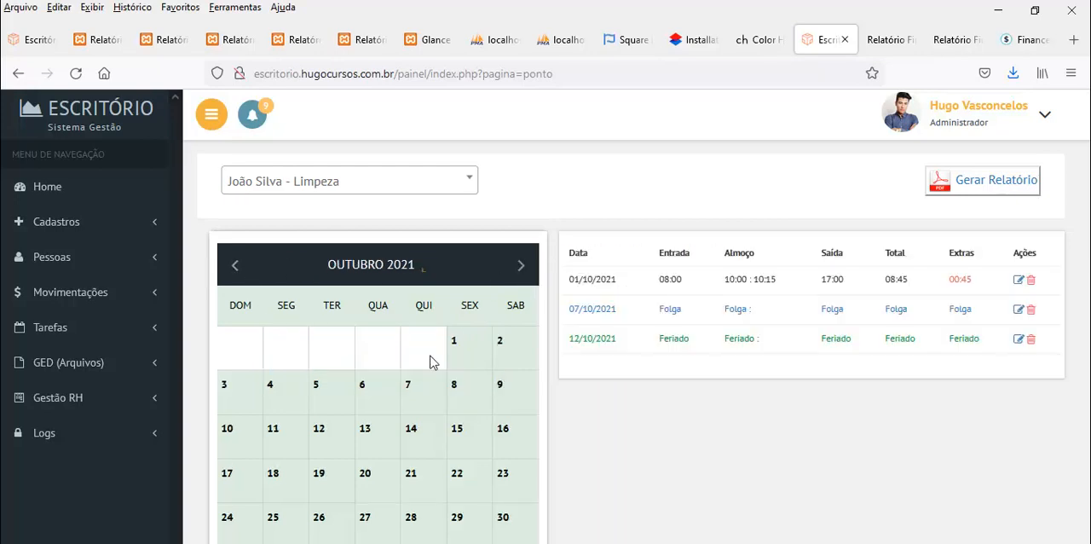
{"action": "scroll", "coordinate": [433, 362], "scroll_direction": "down", "scroll_amount": 1}
{"action": "scroll", "coordinate": [689, 318], "scroll_direction": "up", "scroll_amount": 1}
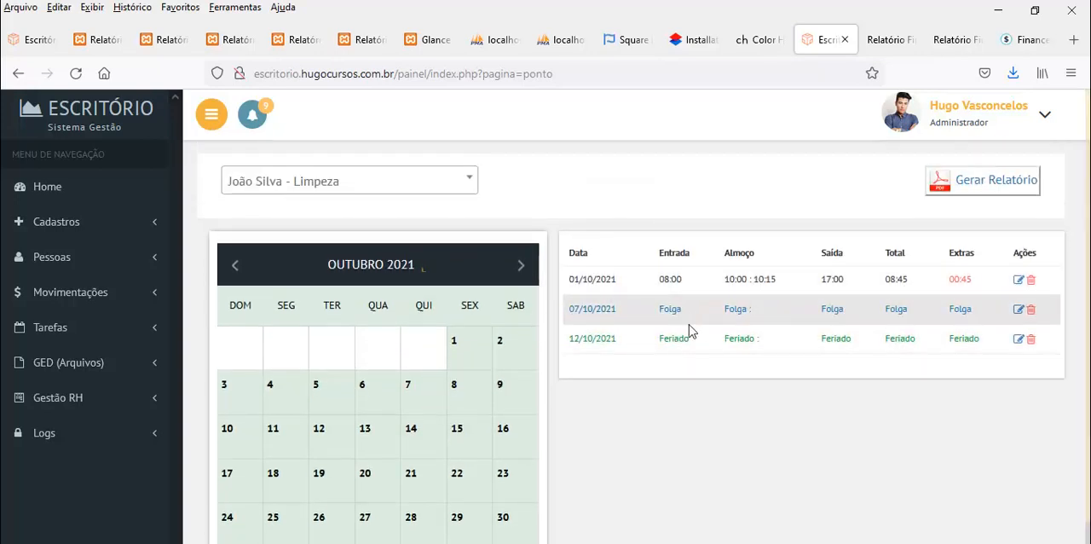
Review the RH employee's October and November 2021 time records, and check the 20/10/2021 holiday's edit form without saving
{"action": "left_click", "coordinate": [345, 188]}
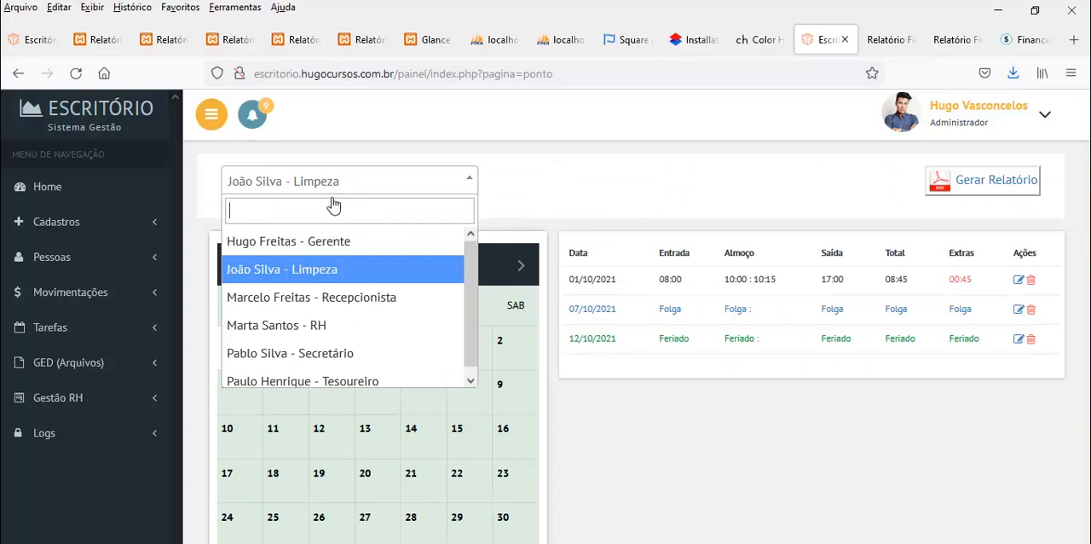
{"action": "left_click", "coordinate": [314, 324]}
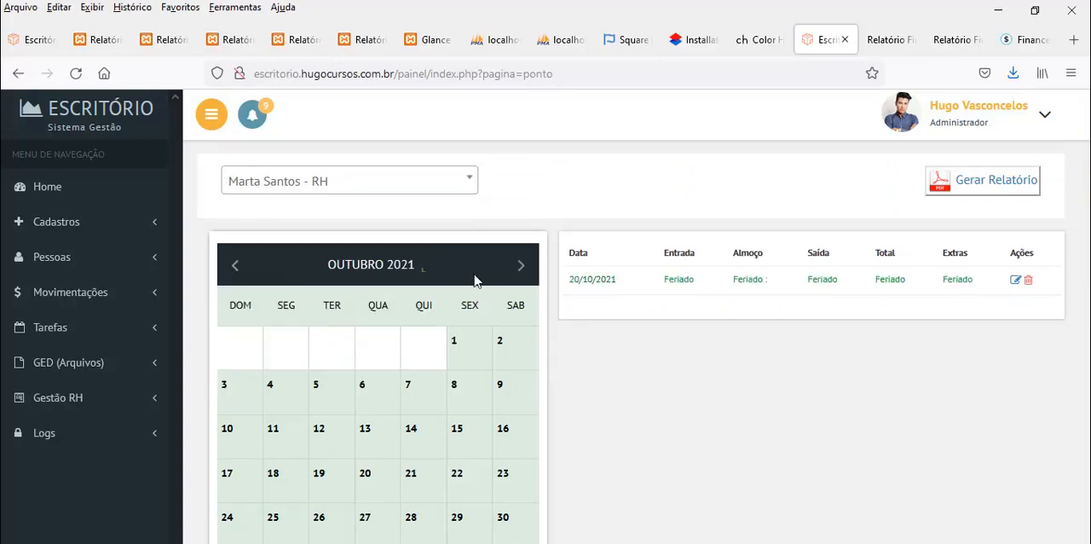
{"action": "left_click", "coordinate": [520, 265]}
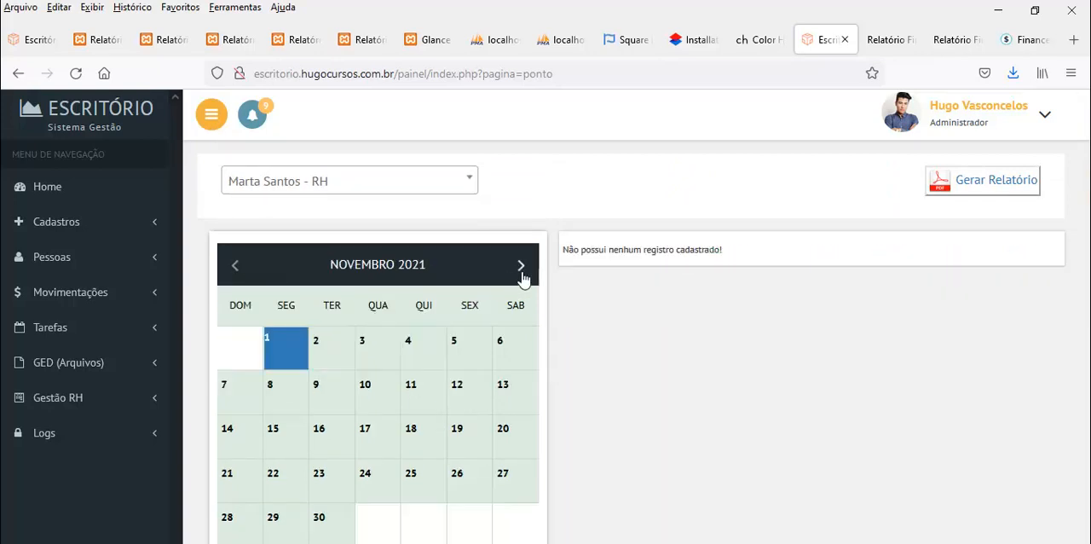
{"action": "left_click", "coordinate": [237, 266]}
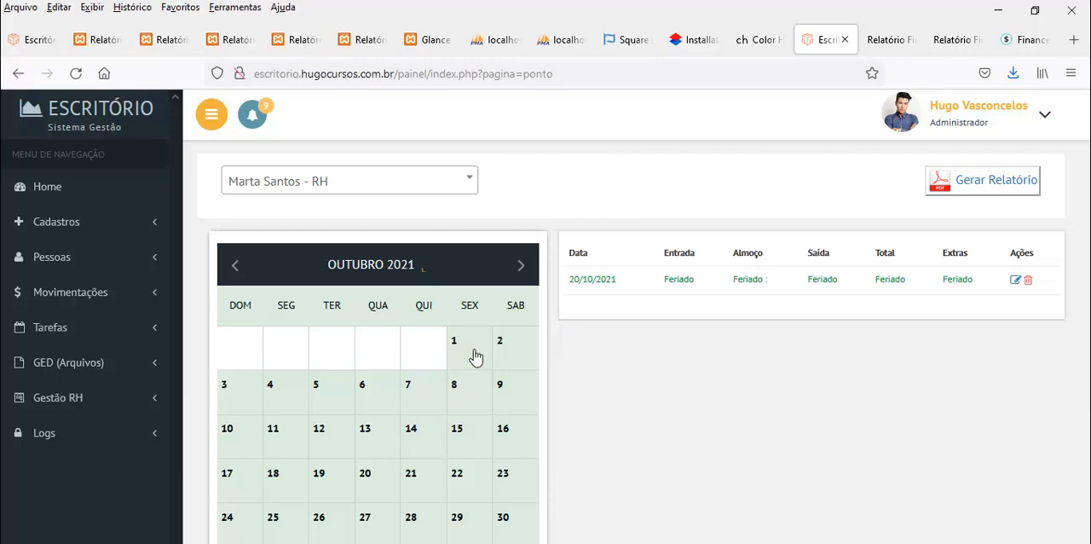
{"action": "left_click", "coordinate": [1015, 279]}
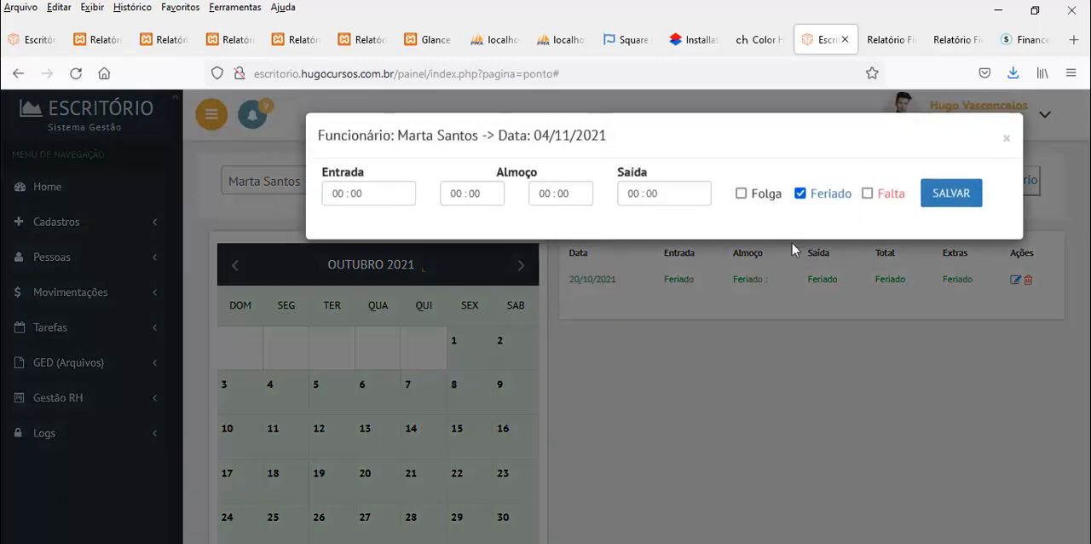
{"action": "left_click", "coordinate": [1006, 141]}
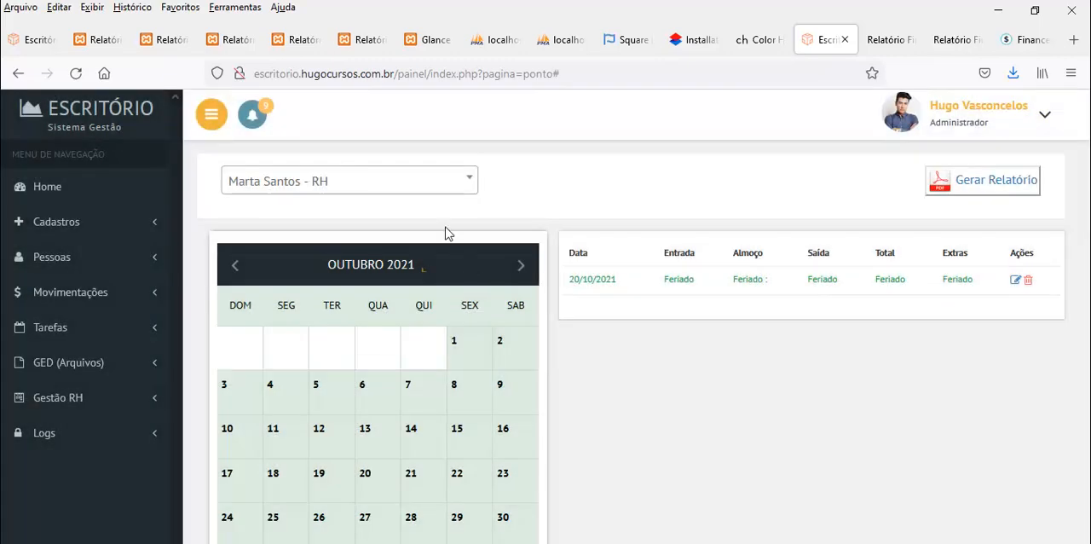
Switch back to the manager (Gerente) and review the time records for November and October 2021, leaving October displayed
{"action": "left_click", "coordinate": [350, 181]}
{"action": "left_click", "coordinate": [313, 251]}
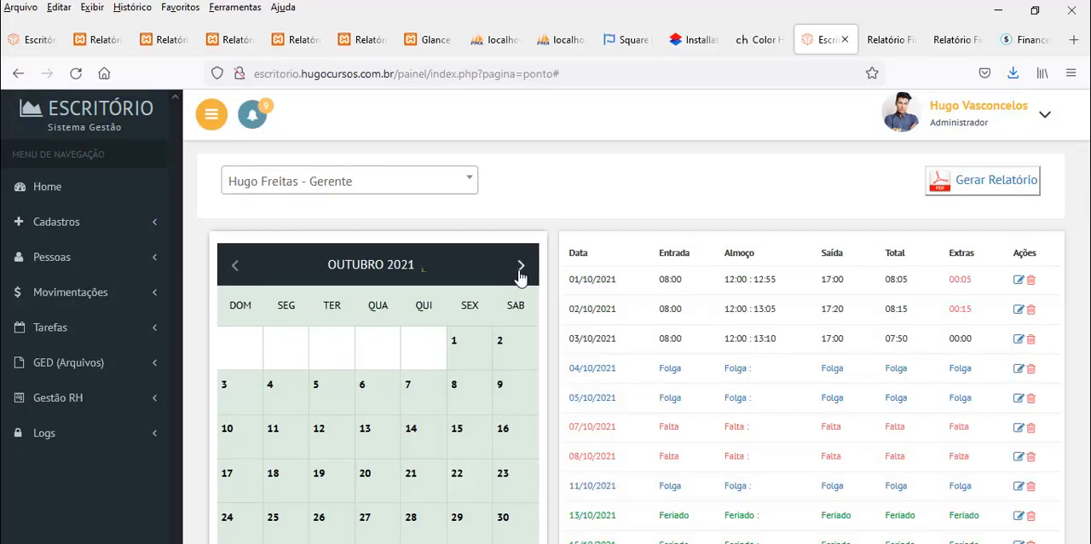
{"action": "left_click", "coordinate": [519, 265]}
{"action": "left_click", "coordinate": [234, 271]}
{"action": "scroll", "coordinate": [753, 344], "scroll_direction": "down", "scroll_amount": 3}
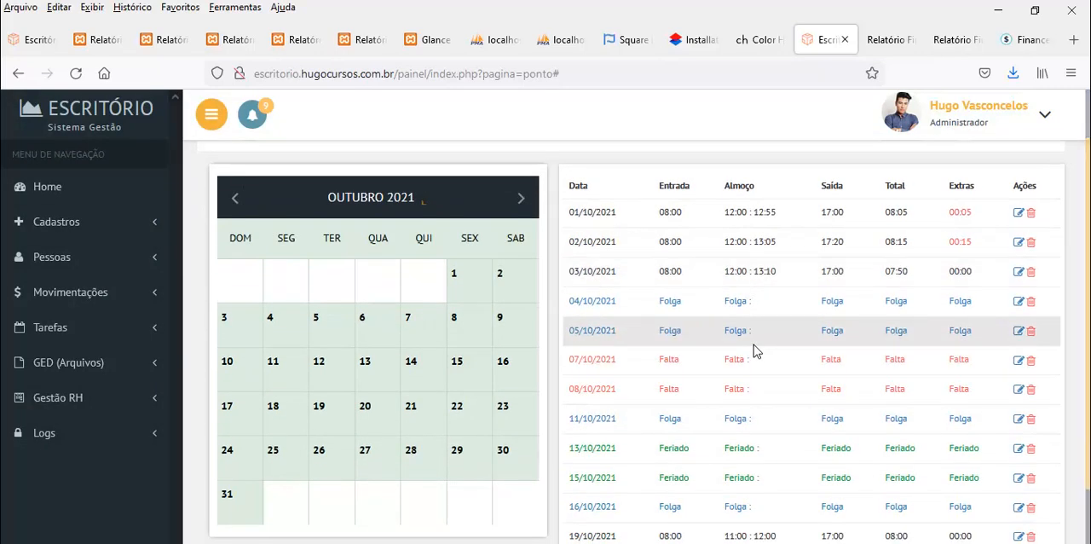
{"action": "scroll", "coordinate": [910, 261], "scroll_direction": "up", "scroll_amount": 3}
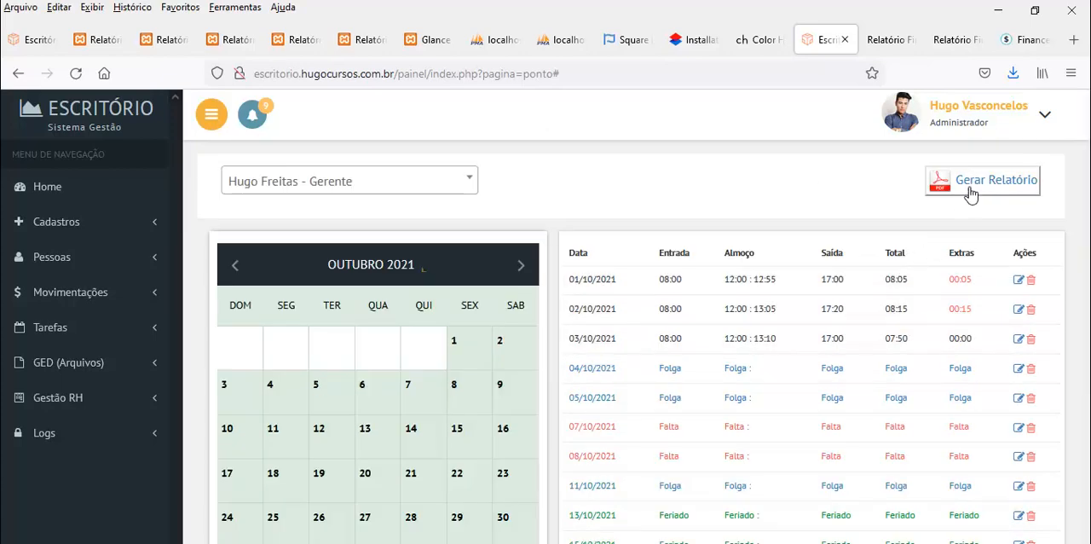
{"action": "scroll", "coordinate": [698, 344], "scroll_direction": "down", "scroll_amount": 3}
{"action": "scroll", "coordinate": [764, 349], "scroll_direction": "up", "scroll_amount": 3}
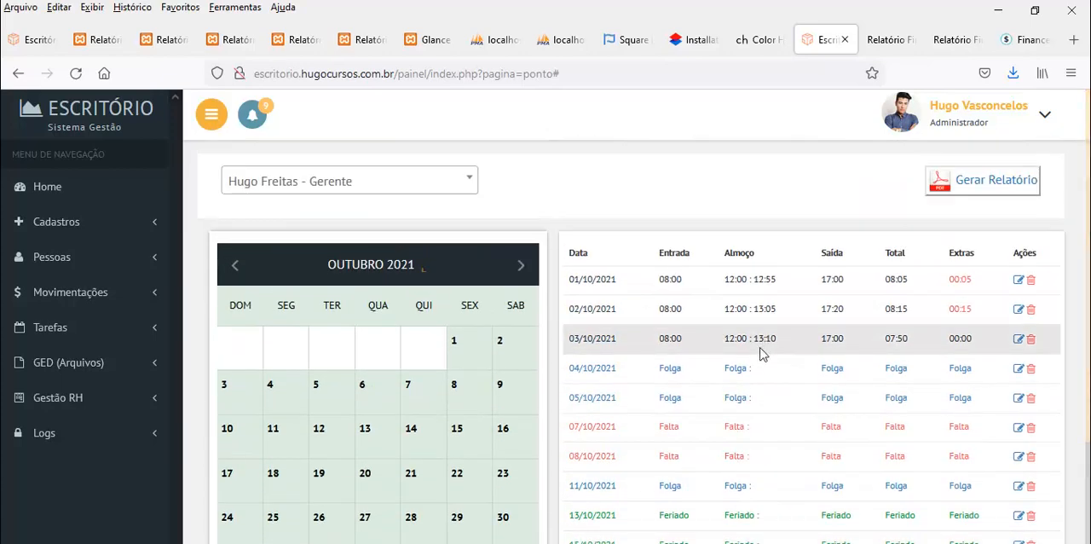
Generate the manager's October 2021 timesheet report (Folha de Ponto) and look through it
{"action": "left_click", "coordinate": [1001, 195]}
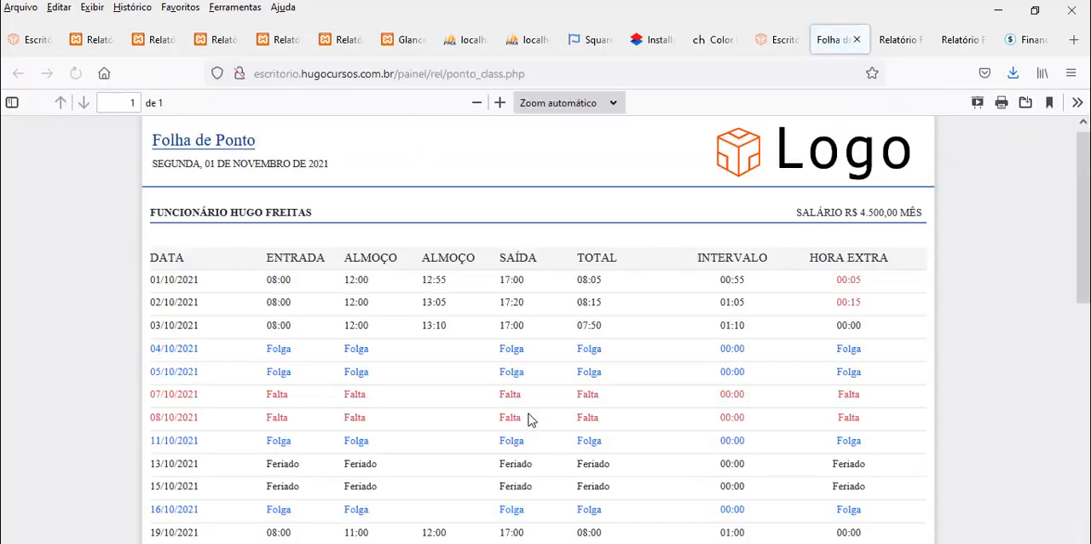
{"action": "scroll", "coordinate": [528, 416], "scroll_direction": "down", "scroll_amount": 10}
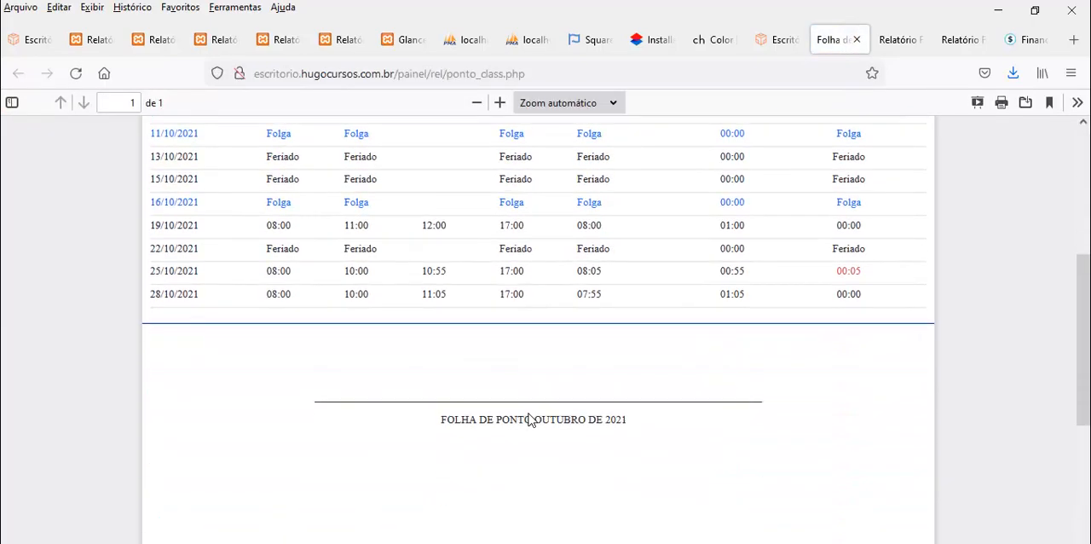
{"action": "scroll", "coordinate": [531, 419], "scroll_direction": "up", "scroll_amount": 10}
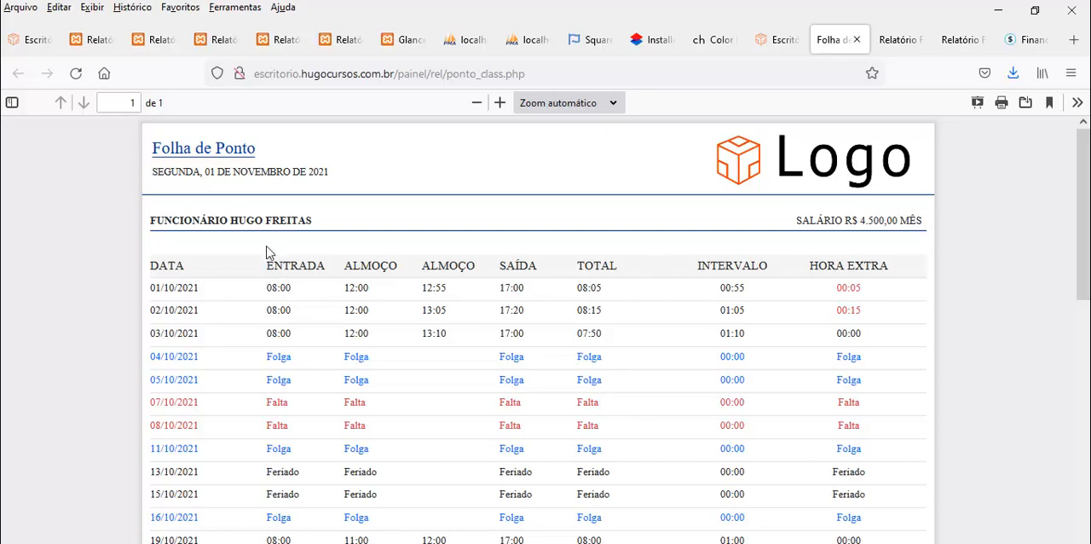
Examine the employee name, salary, daily time entries and signature line in the timesheet report
{"action": "left_click_drag", "start_coordinate": [193, 219], "coordinate": [244, 219]}
{"action": "left_click_drag", "start_coordinate": [824, 220], "coordinate": [890, 219]}
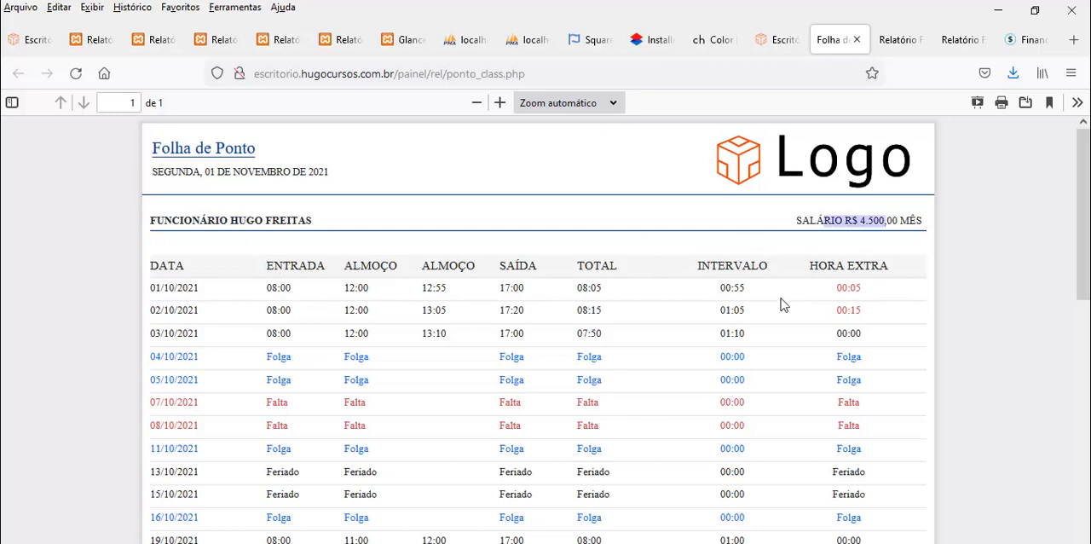
{"action": "scroll", "coordinate": [780, 304], "scroll_direction": "down", "scroll_amount": 3}
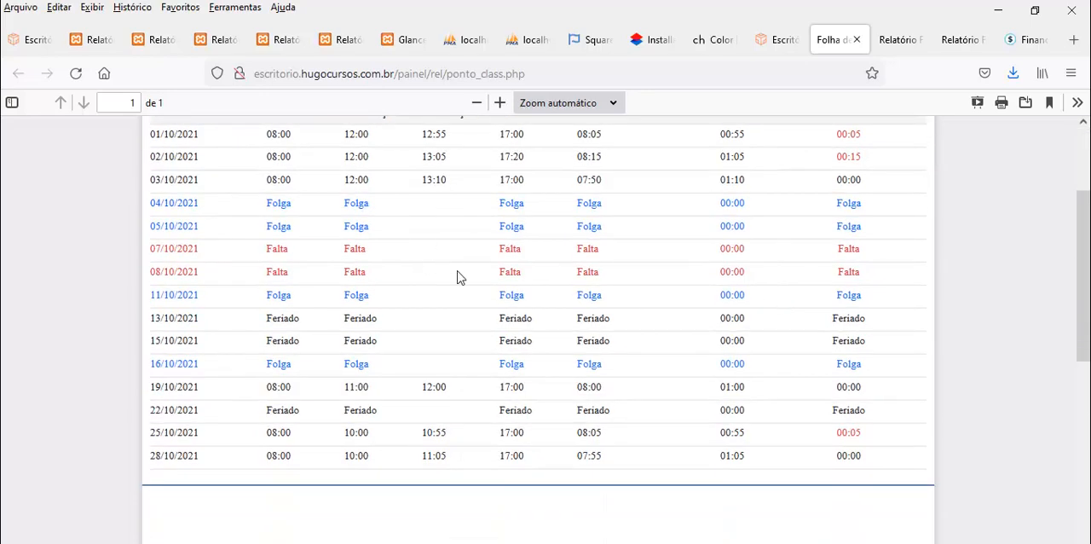
{"action": "scroll", "coordinate": [457, 276], "scroll_direction": "up", "scroll_amount": 3}
{"action": "scroll", "coordinate": [196, 287], "scroll_direction": "down", "scroll_amount": 9}
{"action": "scroll", "coordinate": [304, 363], "scroll_direction": "up", "scroll_amount": 6}
{"action": "scroll", "coordinate": [814, 328], "scroll_direction": "down", "scroll_amount": 6}
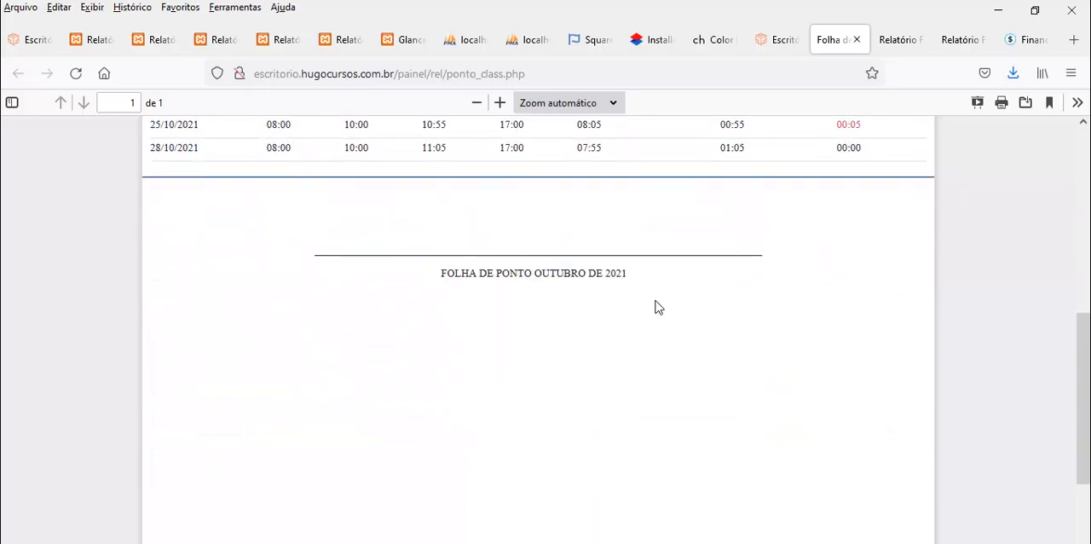
{"action": "scroll", "coordinate": [656, 308], "scroll_direction": "down", "scroll_amount": 4}
{"action": "scroll", "coordinate": [659, 313], "scroll_direction": "up", "scroll_amount": 6}
{"action": "scroll", "coordinate": [662, 317], "scroll_direction": "up", "scroll_amount": 7}
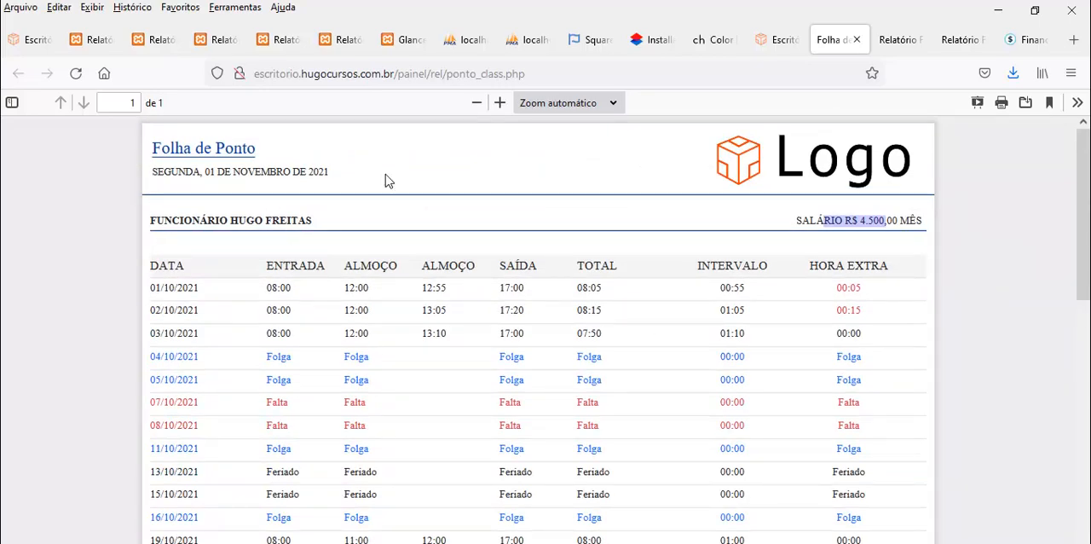
{"action": "scroll", "coordinate": [745, 365], "scroll_direction": "down", "scroll_amount": 14}
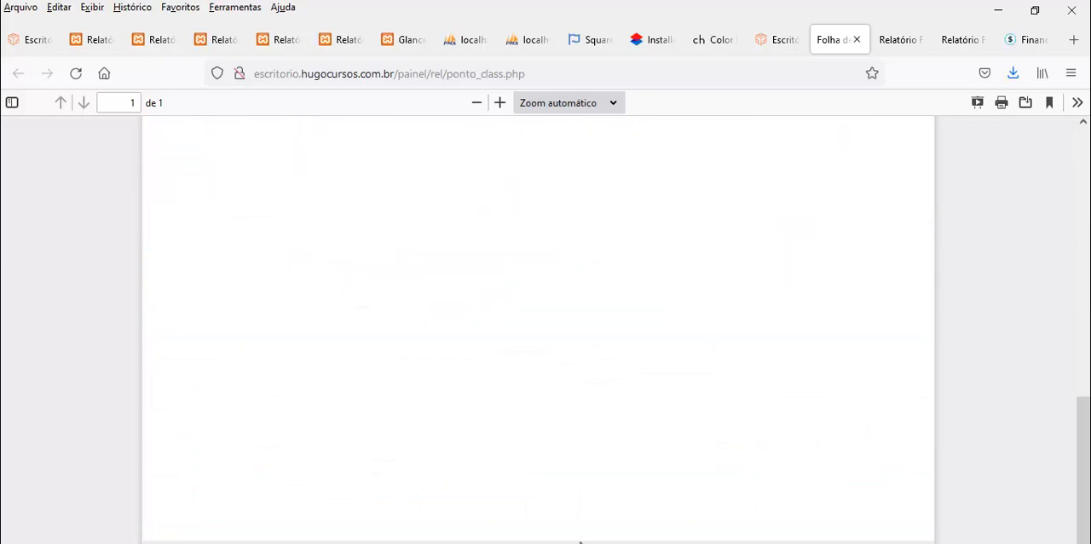
Restore and resize the browser window to check the timesheet report's page footer
{"action": "left_click", "coordinate": [1034, 11]}
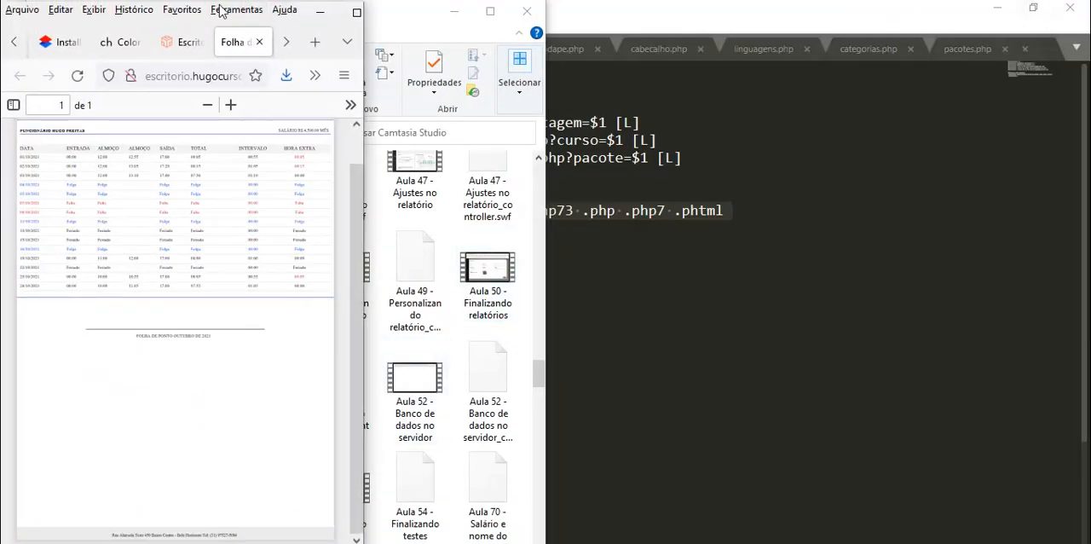
{"action": "left_click_drag", "start_coordinate": [260, 540], "coordinate": [260, 491]}
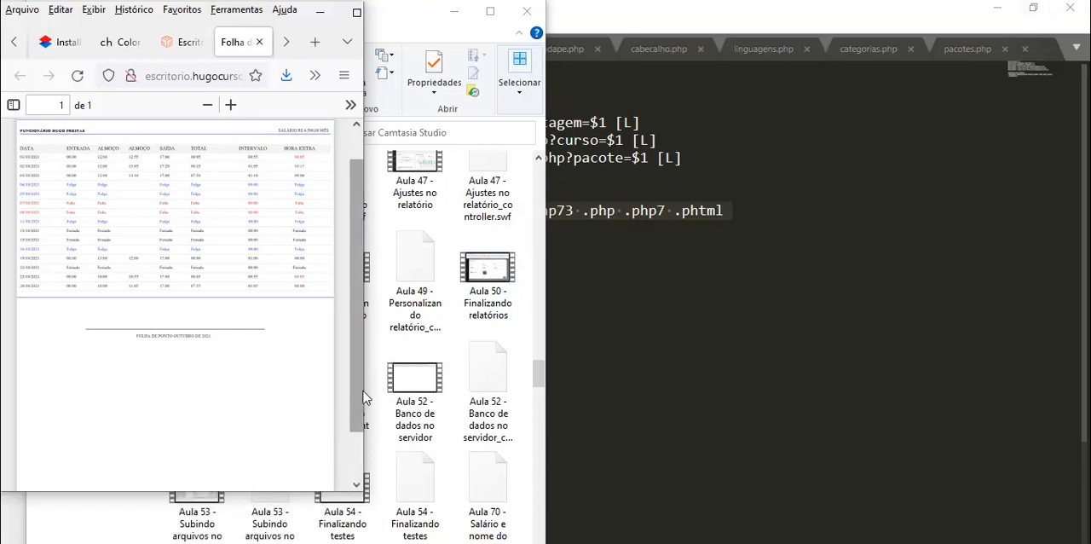
{"action": "left_click_drag", "start_coordinate": [363, 398], "coordinate": [1089, 375]}
{"action": "scroll", "coordinate": [577, 402], "scroll_direction": "down", "scroll_amount": 10}
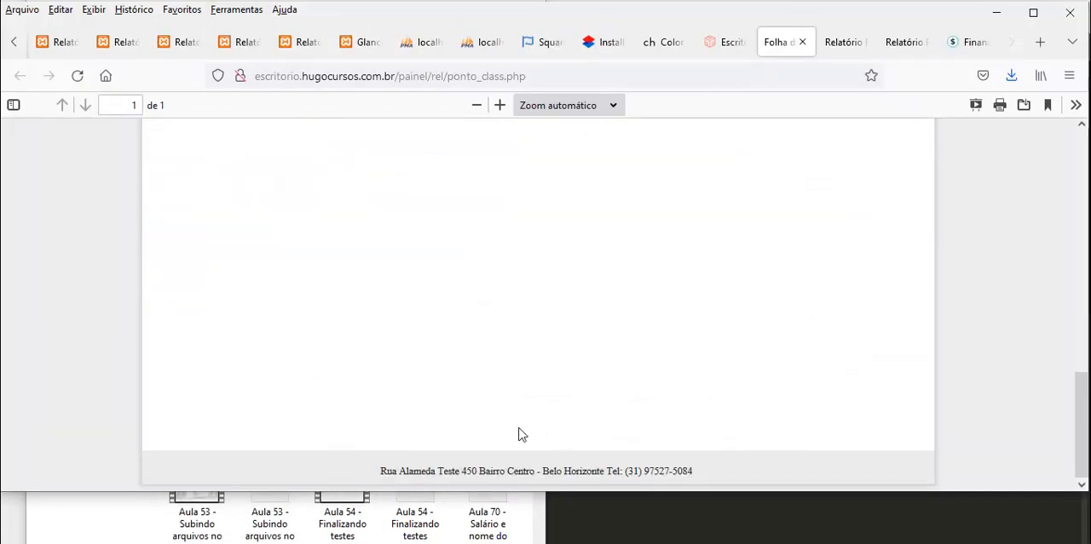
{"action": "left_click_drag", "start_coordinate": [666, 493], "coordinate": [660, 543]}
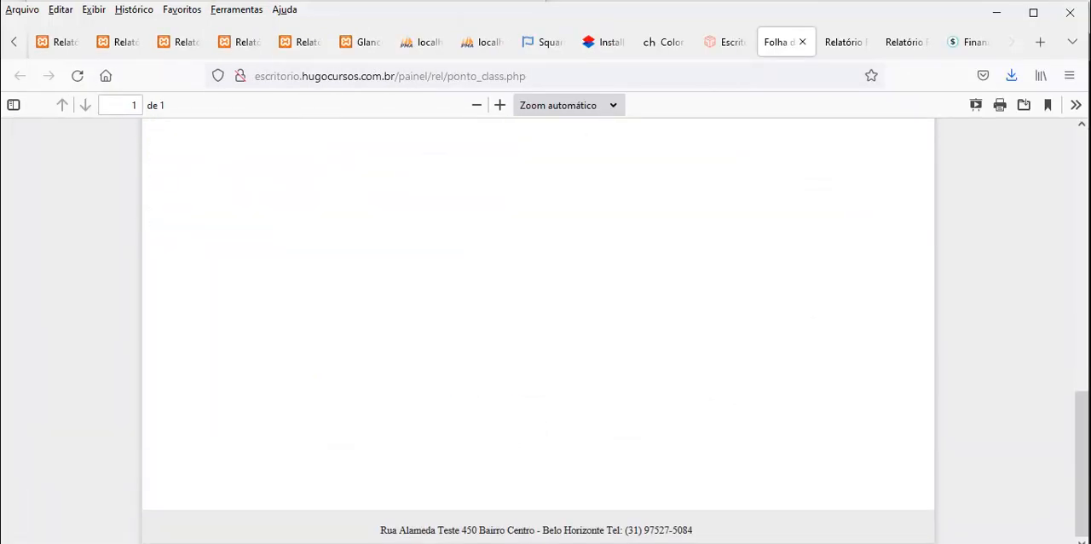
{"action": "scroll", "coordinate": [865, 378], "scroll_direction": "up", "scroll_amount": 10}
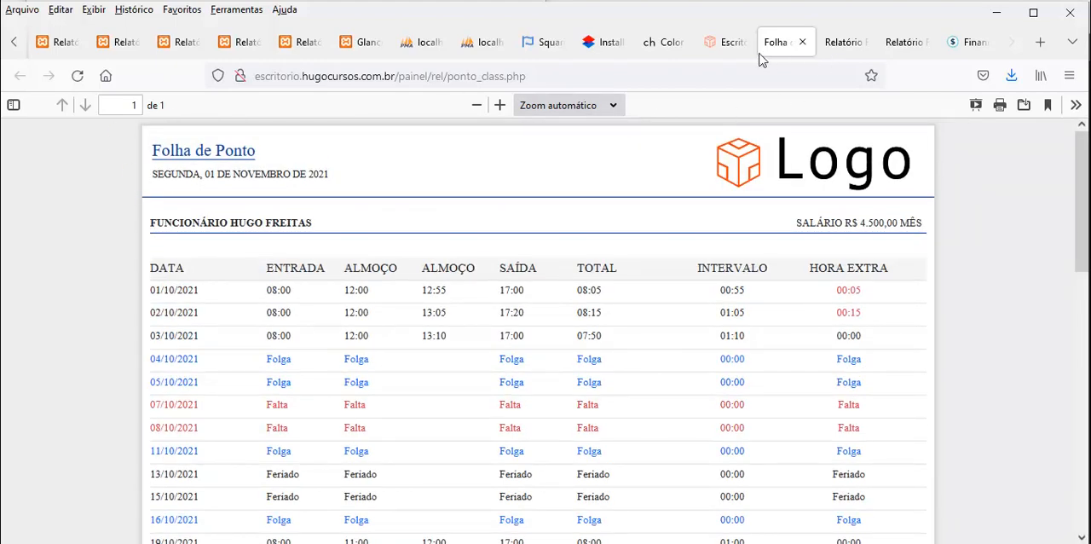
Return to the time-clock page of the Escritório system and open the list of logs (Ver Logs)
{"action": "left_click", "coordinate": [731, 44]}
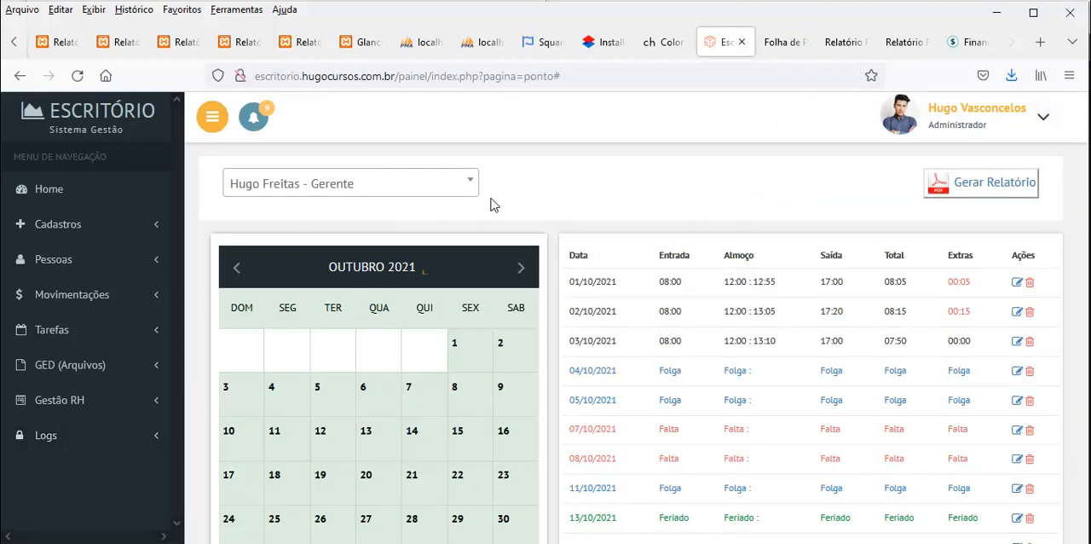
{"action": "left_click", "coordinate": [117, 409]}
{"action": "left_click", "coordinate": [117, 409]}
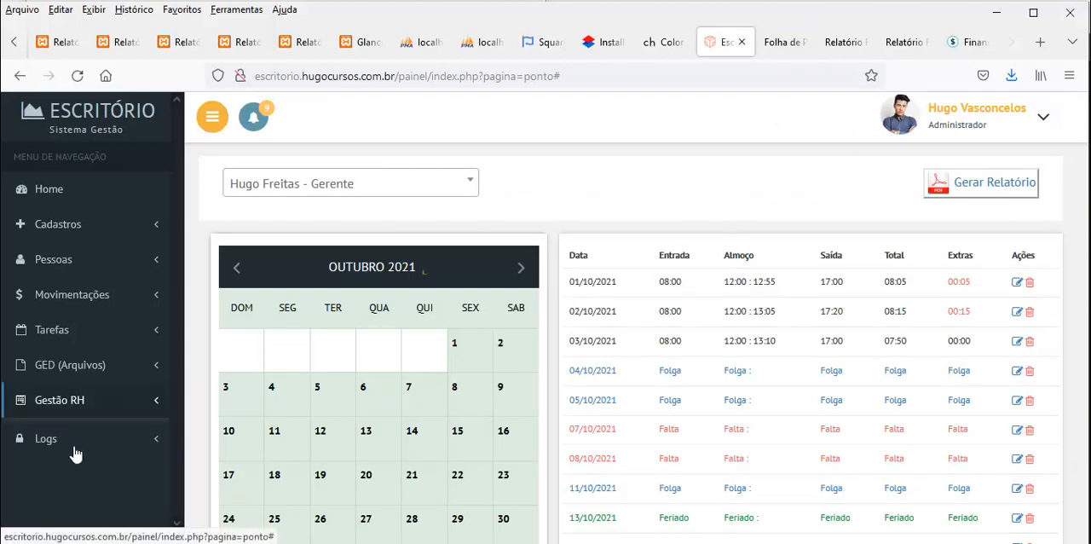
{"action": "left_click", "coordinate": [60, 439]}
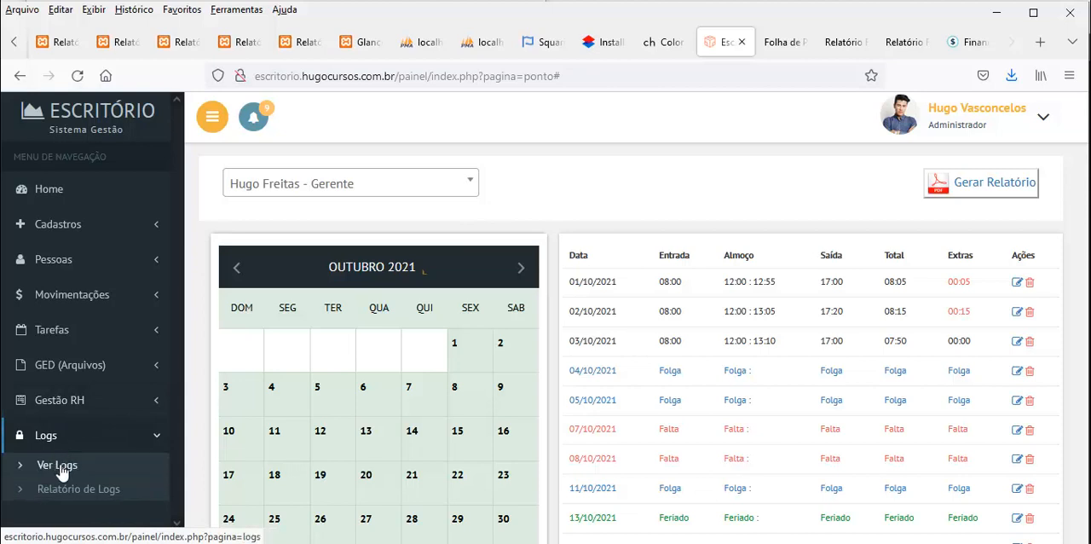
{"action": "left_click", "coordinate": [57, 467]}
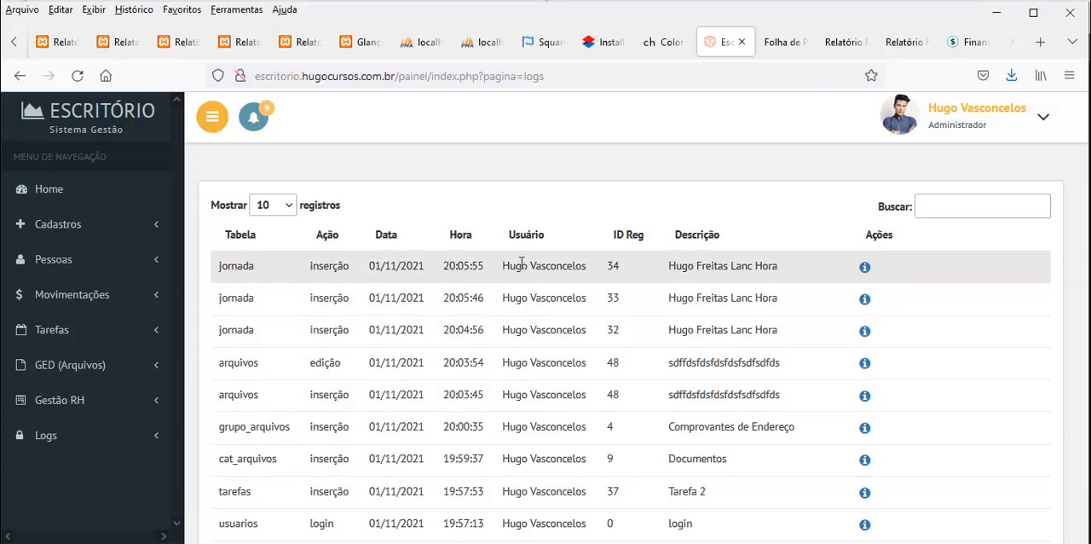
Examine the newest jornada log entry's user, action, record ID, description and details, and look over the log list
{"action": "left_click_drag", "start_coordinate": [522, 262], "coordinate": [570, 268]}
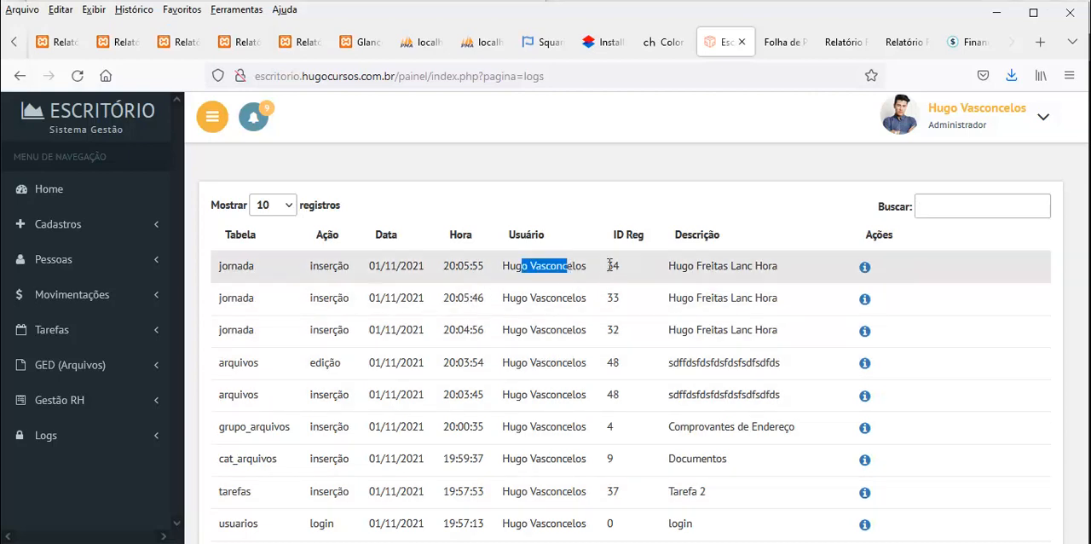
{"action": "left_click_drag", "start_coordinate": [323, 266], "coordinate": [329, 266]}
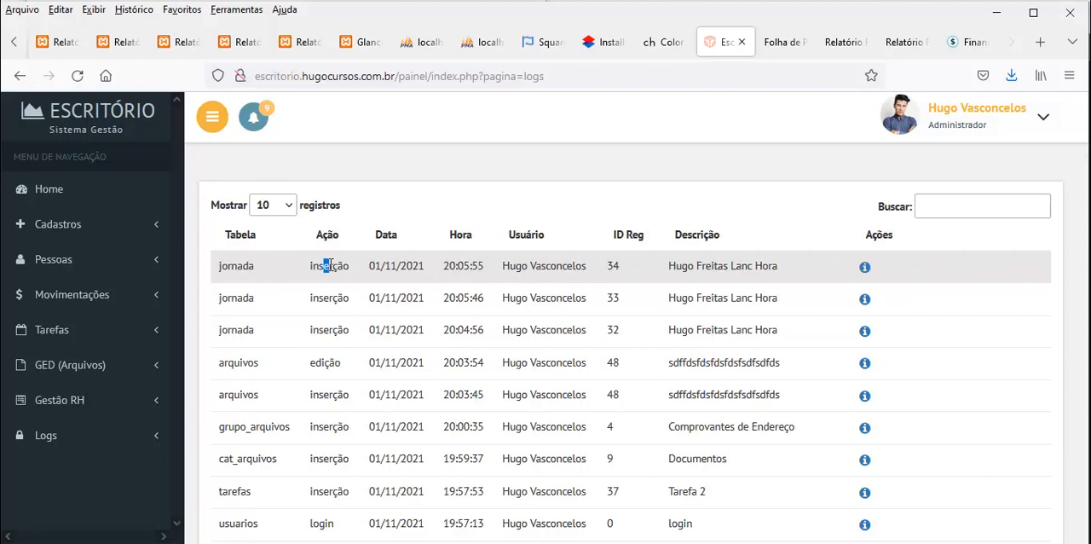
{"action": "double_click", "coordinate": [612, 266]}
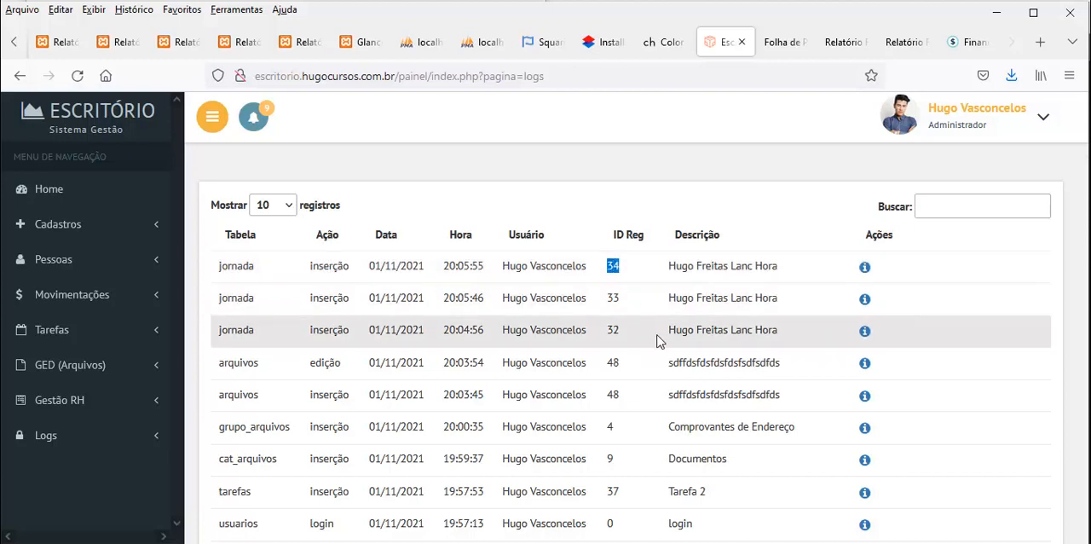
{"action": "left_click_drag", "start_coordinate": [669, 266], "coordinate": [782, 264]}
{"action": "left_click_drag", "start_coordinate": [238, 266], "coordinate": [227, 266]}
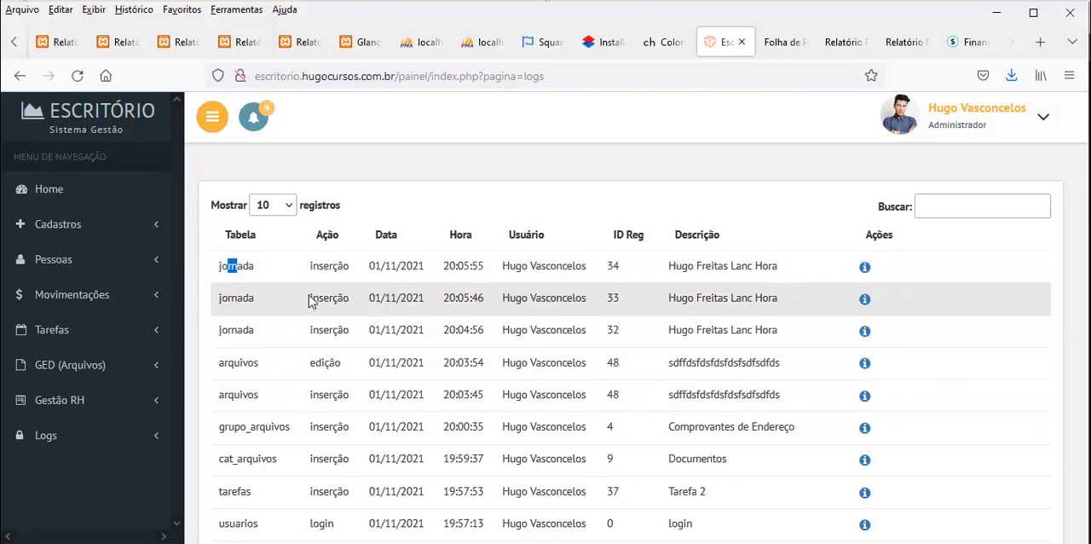
{"action": "left_click", "coordinate": [864, 267]}
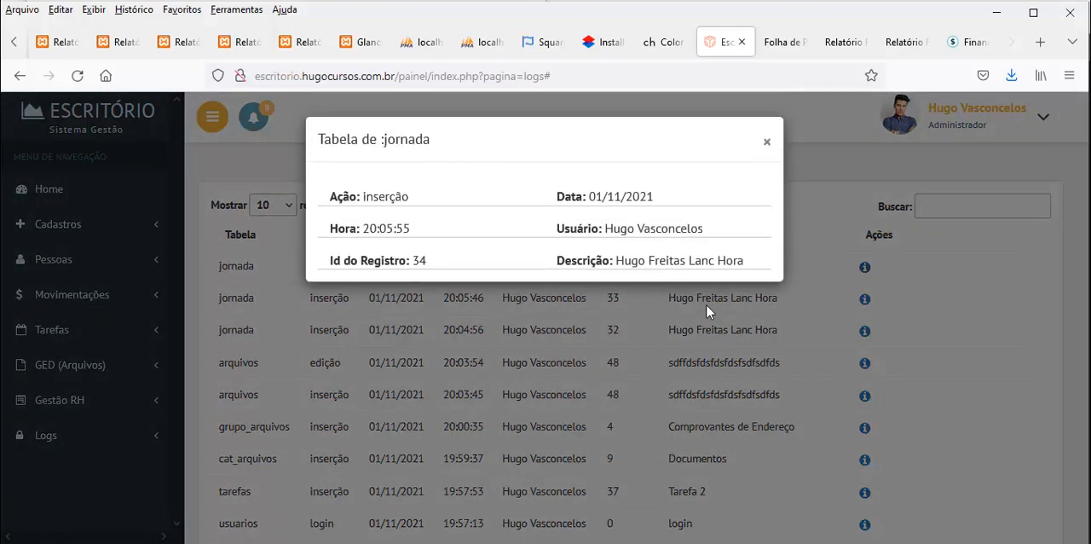
{"action": "left_click", "coordinate": [943, 249]}
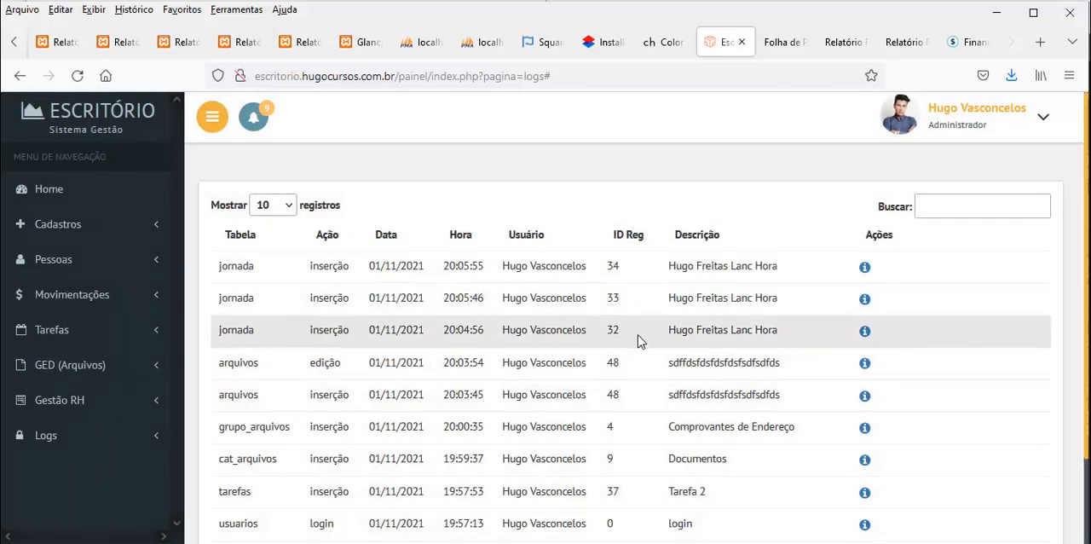
{"action": "scroll", "coordinate": [643, 340], "scroll_direction": "down", "scroll_amount": 2}
{"action": "scroll", "coordinate": [429, 389], "scroll_direction": "up", "scroll_amount": 2}
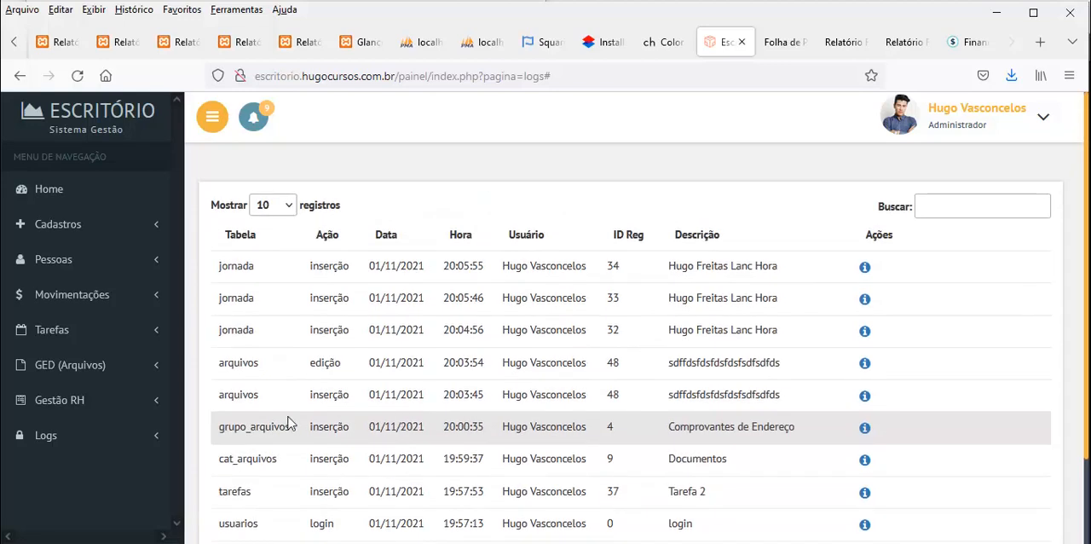
Open the filters of the logs report (Relatório de Logs) and choose an employee as the user to report on
{"action": "left_click", "coordinate": [92, 444]}
{"action": "left_click", "coordinate": [72, 489]}
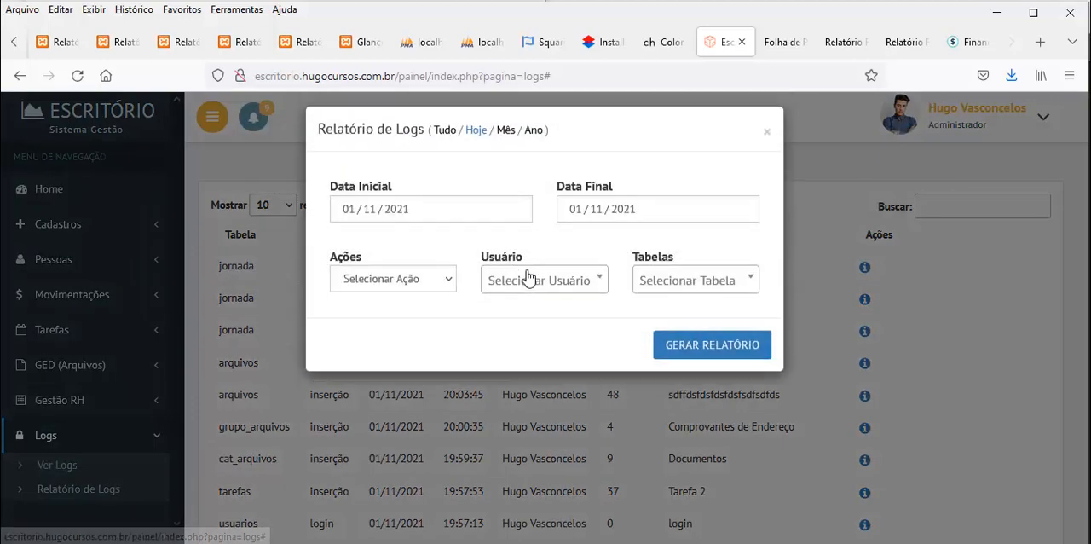
{"action": "left_click", "coordinate": [499, 304]}
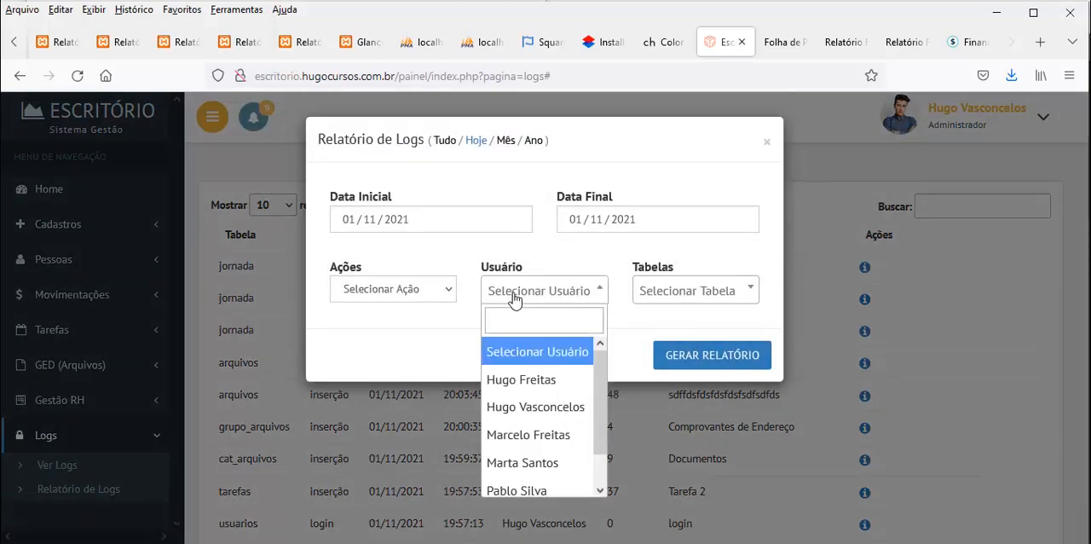
{"action": "scroll", "coordinate": [530, 449], "scroll_direction": "down", "scroll_amount": 1}
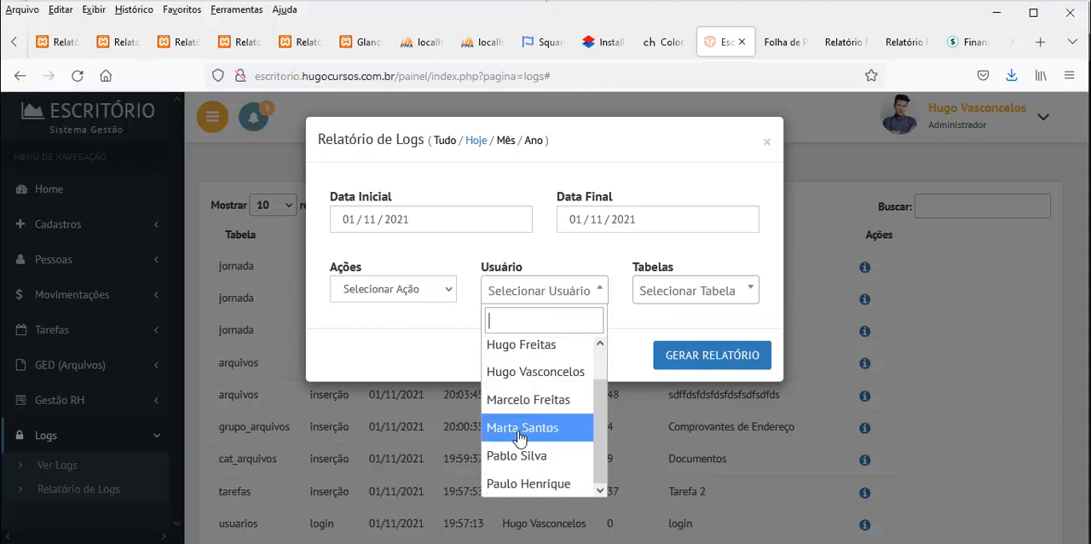
{"action": "scroll", "coordinate": [518, 439], "scroll_direction": "up", "scroll_amount": 1}
{"action": "scroll", "coordinate": [529, 460], "scroll_direction": "down", "scroll_amount": 1}
{"action": "scroll", "coordinate": [515, 433], "scroll_direction": "up", "scroll_amount": 1}
{"action": "scroll", "coordinate": [507, 447], "scroll_direction": "down", "scroll_amount": 1}
{"action": "left_click", "coordinate": [503, 430]}
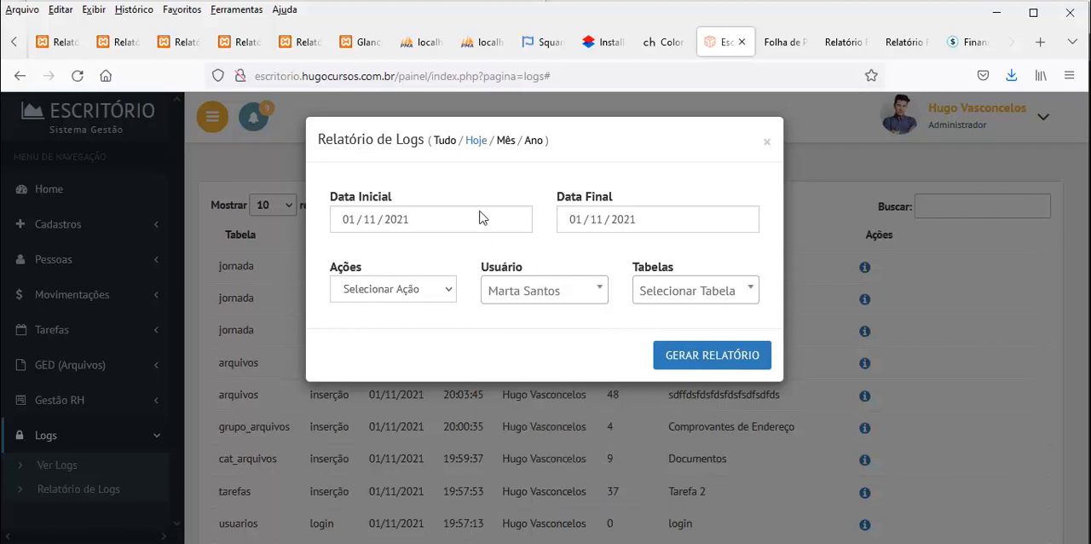
Check the available actions, leave the action and table unselected, and generate the chosen user's logs report
{"action": "left_click", "coordinate": [433, 295]}
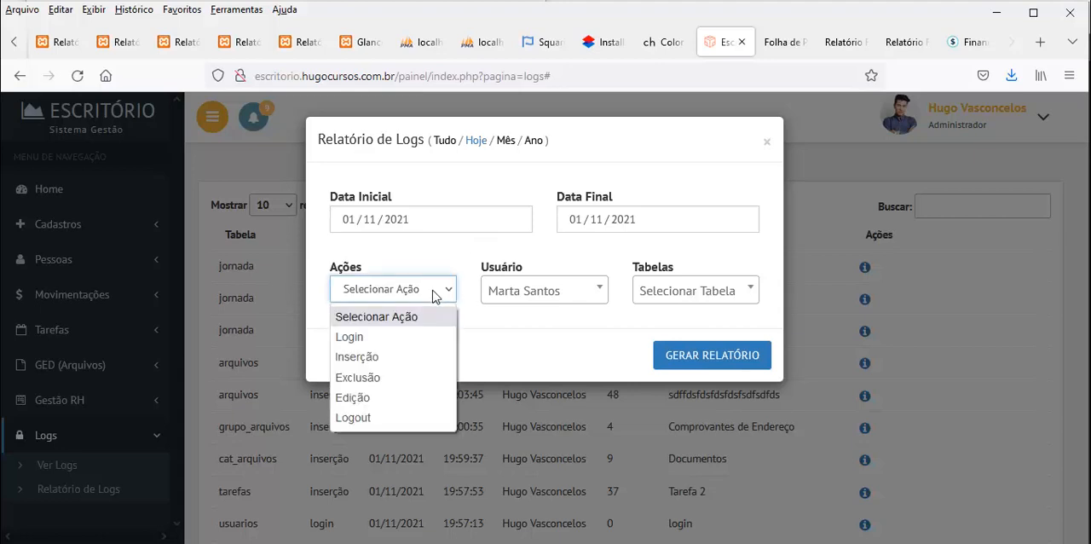
{"action": "left_click", "coordinate": [433, 295]}
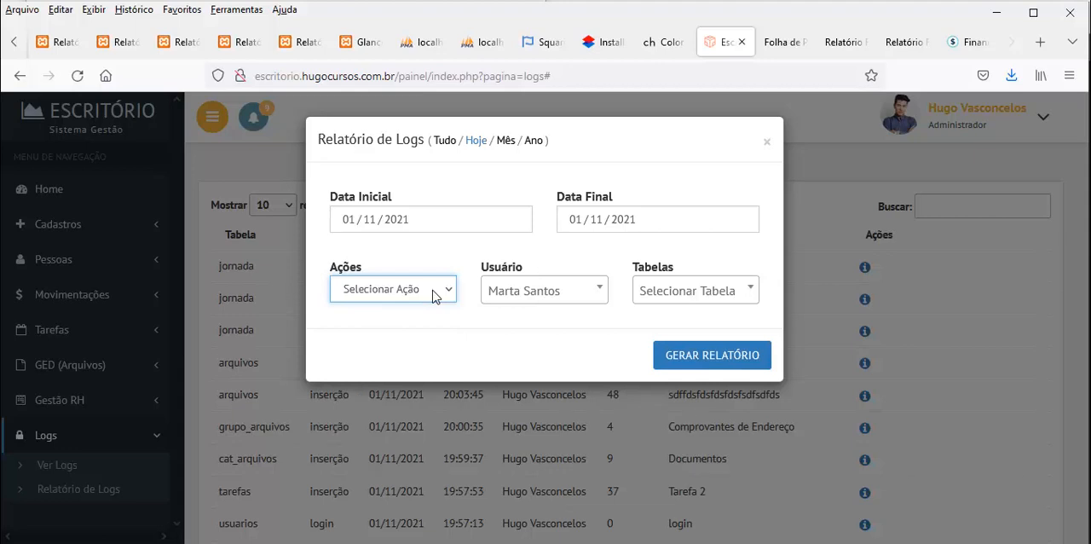
{"action": "left_click", "coordinate": [432, 294]}
{"action": "left_click", "coordinate": [418, 317]}
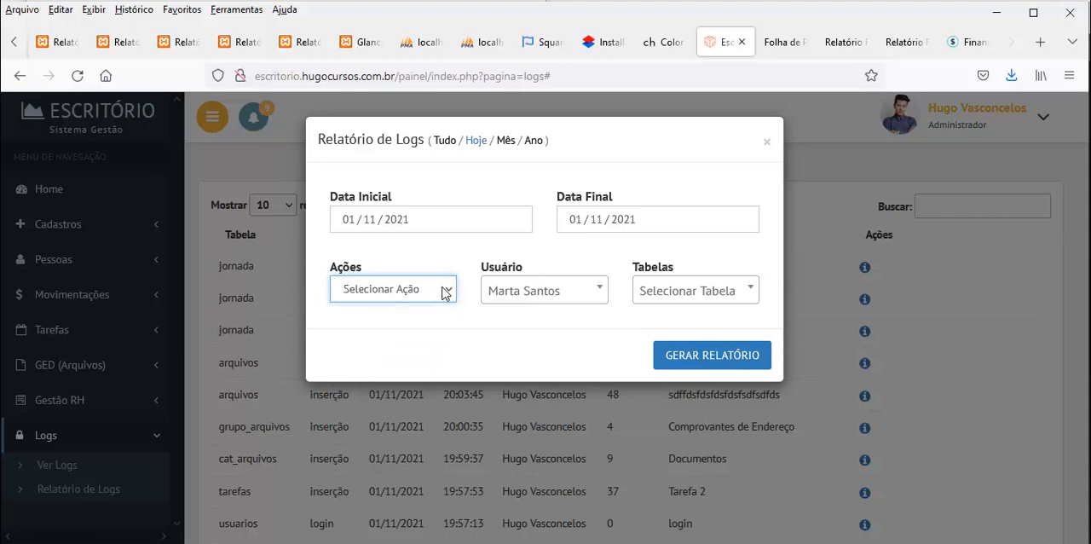
{"action": "left_click", "coordinate": [701, 296]}
{"action": "left_click", "coordinate": [702, 294]}
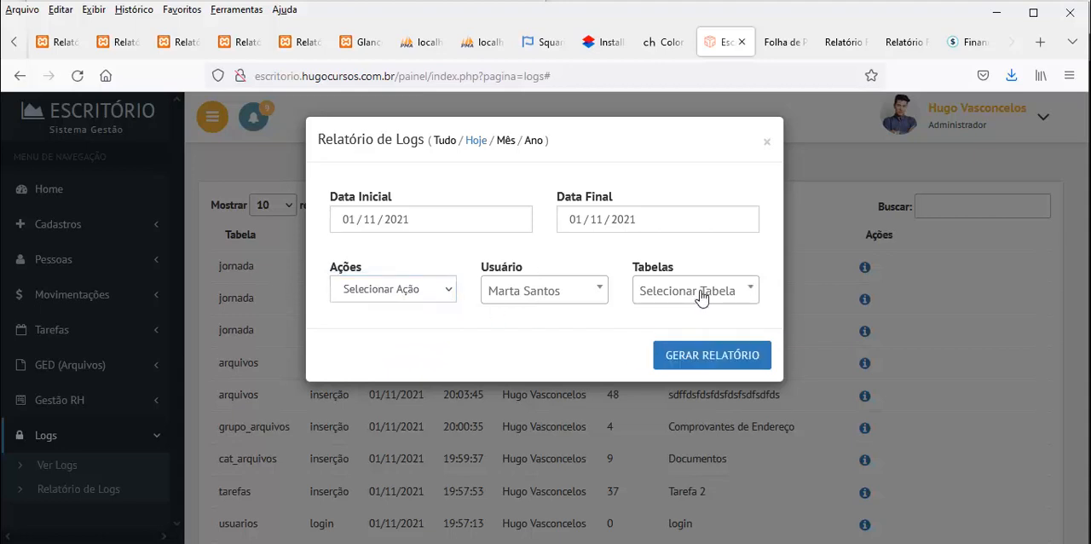
{"action": "left_click", "coordinate": [709, 364]}
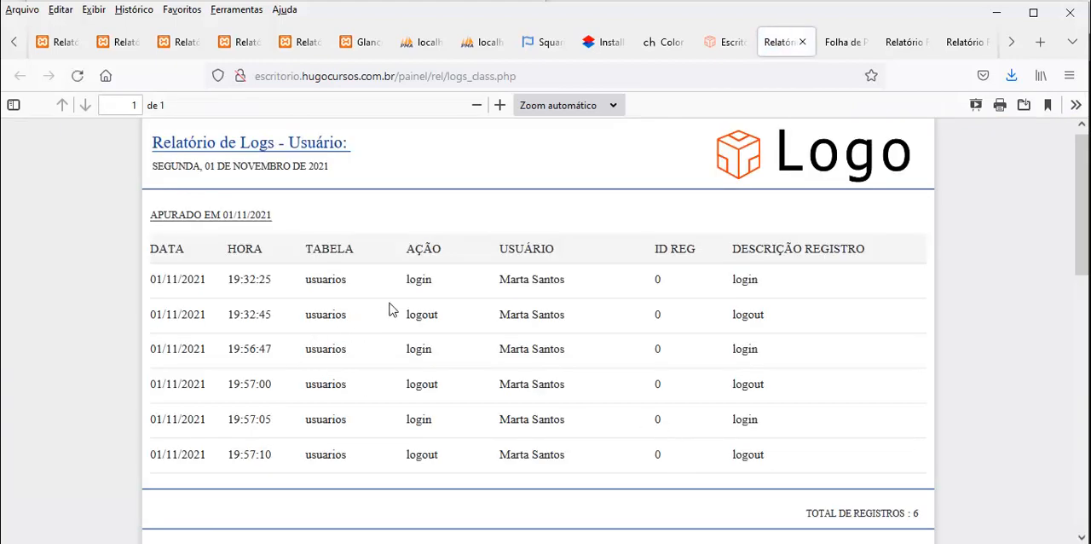
Examine the dates and table names in the user's logs report and return to the report filters
{"action": "double_click", "coordinate": [169, 278]}
{"action": "left_click_drag", "start_coordinate": [322, 280], "coordinate": [346, 280]}
{"action": "left_click_drag", "start_coordinate": [322, 315], "coordinate": [341, 316]}
{"action": "left_click", "coordinate": [725, 45]}
{"action": "left_click", "coordinate": [766, 143]}
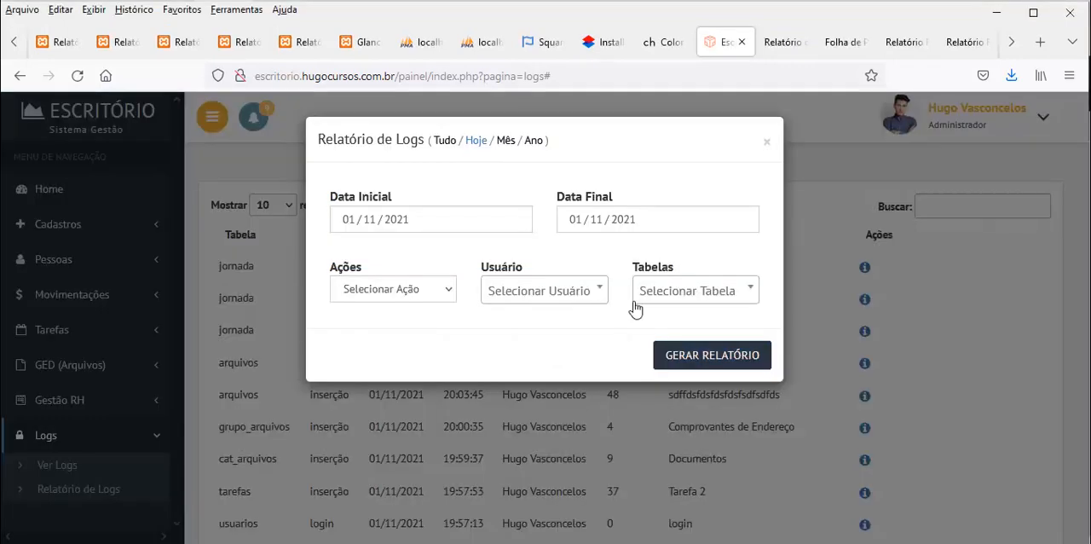
Switch to Sublime Text and examine the index.php query that supplies the database table names for the Tabelas filter
{"action": "left_click", "coordinate": [546, 543]}
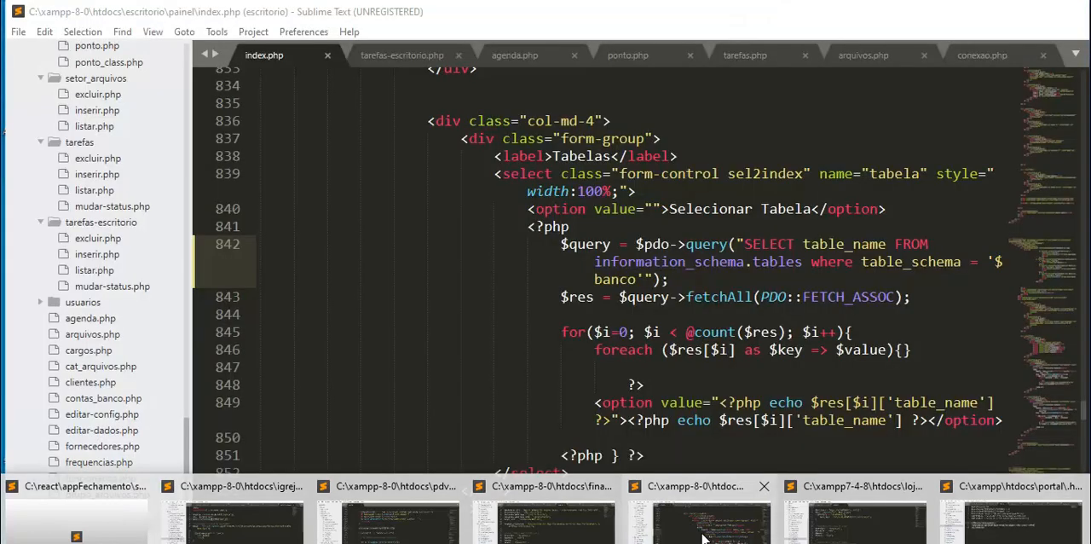
{"action": "left_click", "coordinate": [703, 538]}
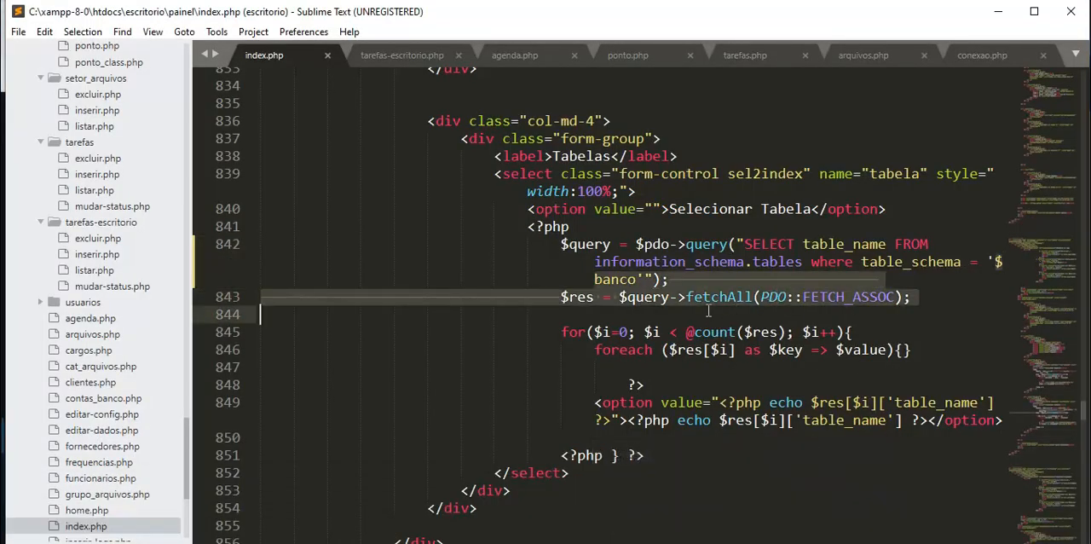
{"action": "left_click", "coordinate": [645, 279]}
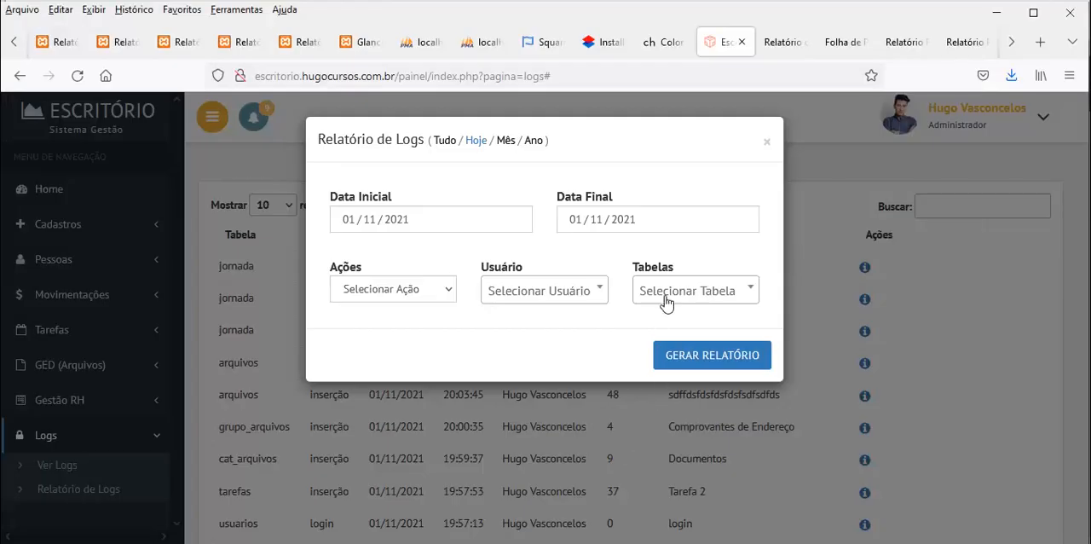
Return to the browser and generate the logs report for the arquivos table, dated 01/11/2021
{"action": "left_click", "coordinate": [666, 299]}
{"action": "left_click", "coordinate": [665, 298]}
{"action": "left_click", "coordinate": [665, 297]}
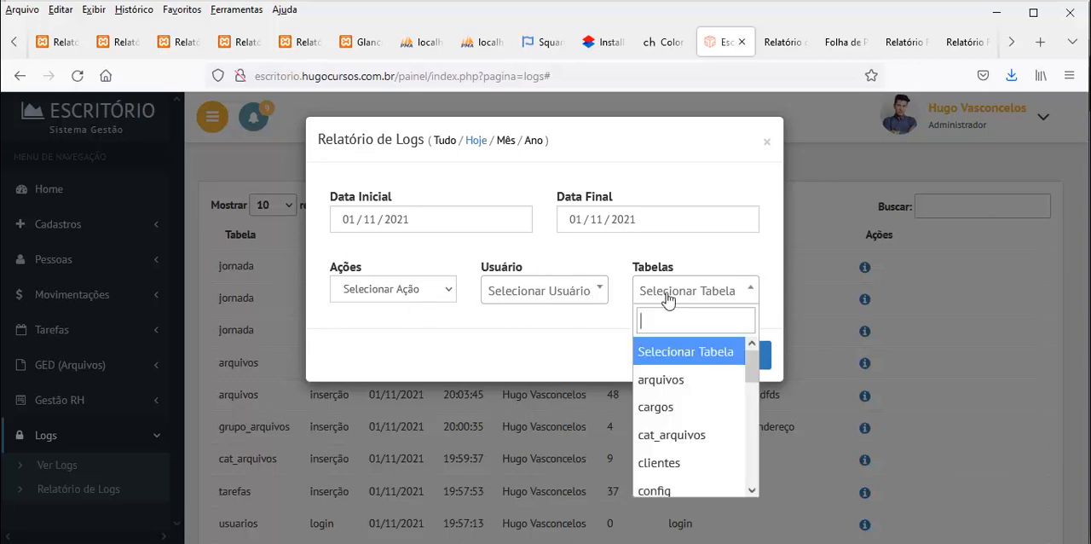
{"action": "left_click", "coordinate": [669, 394]}
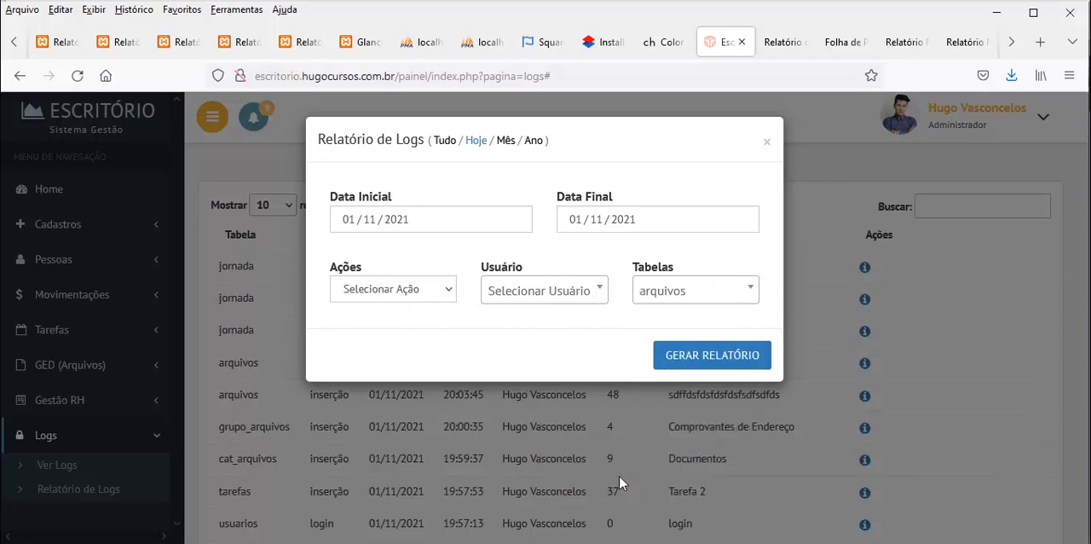
{"action": "left_click", "coordinate": [747, 363]}
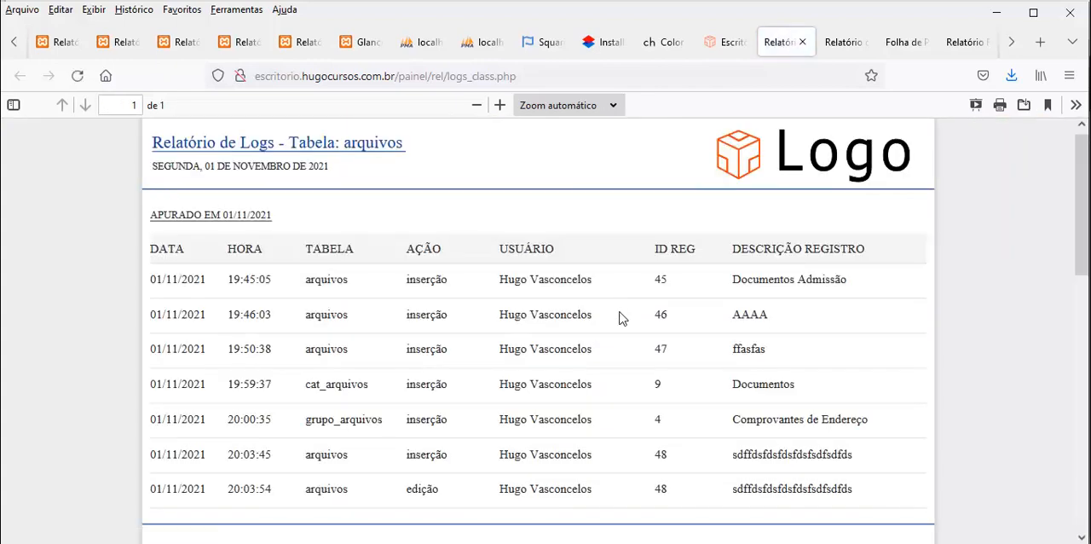
Examine the table column of the arquivos logs report, highlighting the cat_arquivos and grupo_arquivos entries
{"action": "scroll", "coordinate": [619, 318], "scroll_direction": "down", "scroll_amount": 2}
{"action": "scroll", "coordinate": [619, 318], "scroll_direction": "down", "scroll_amount": 2}
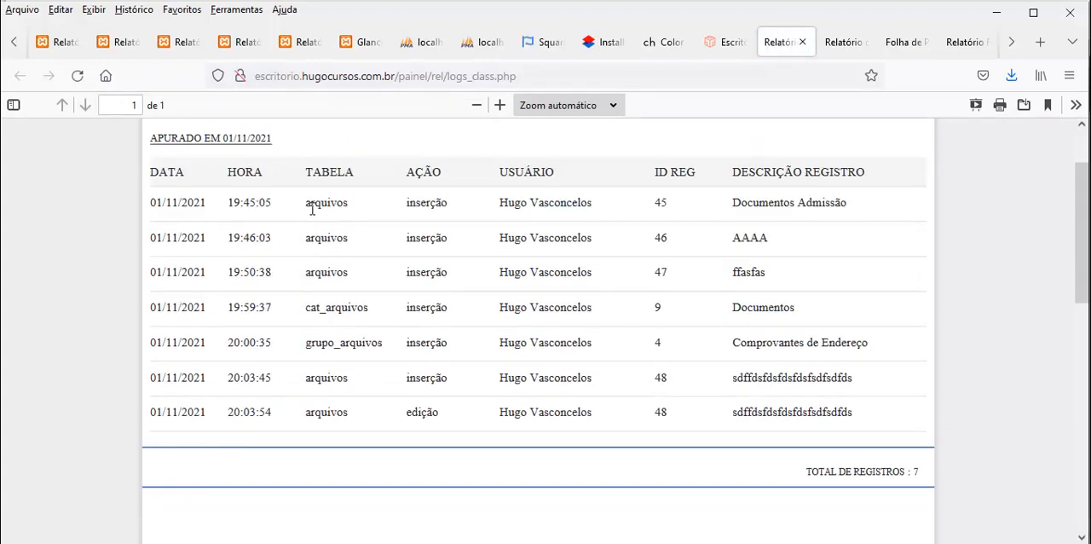
{"action": "left_click_drag", "start_coordinate": [310, 308], "coordinate": [353, 308]}
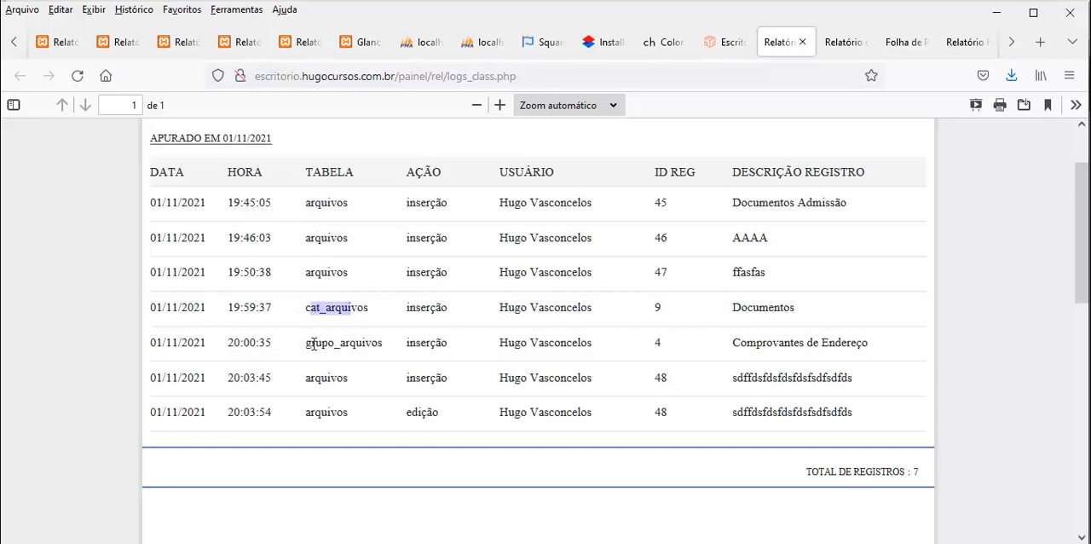
{"action": "left_click_drag", "start_coordinate": [306, 342], "coordinate": [385, 349]}
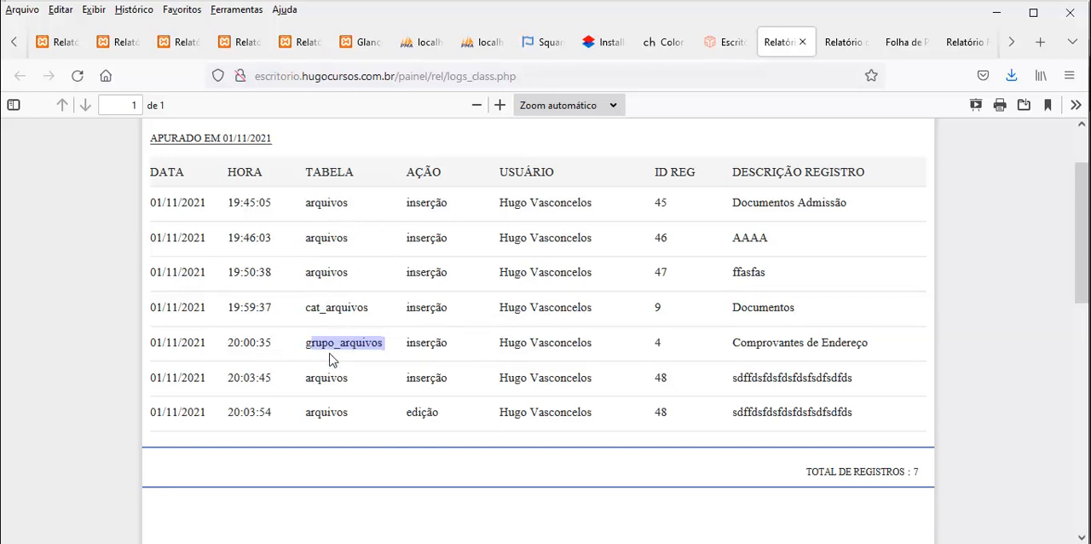
{"action": "left_click_drag", "start_coordinate": [310, 308], "coordinate": [367, 311]}
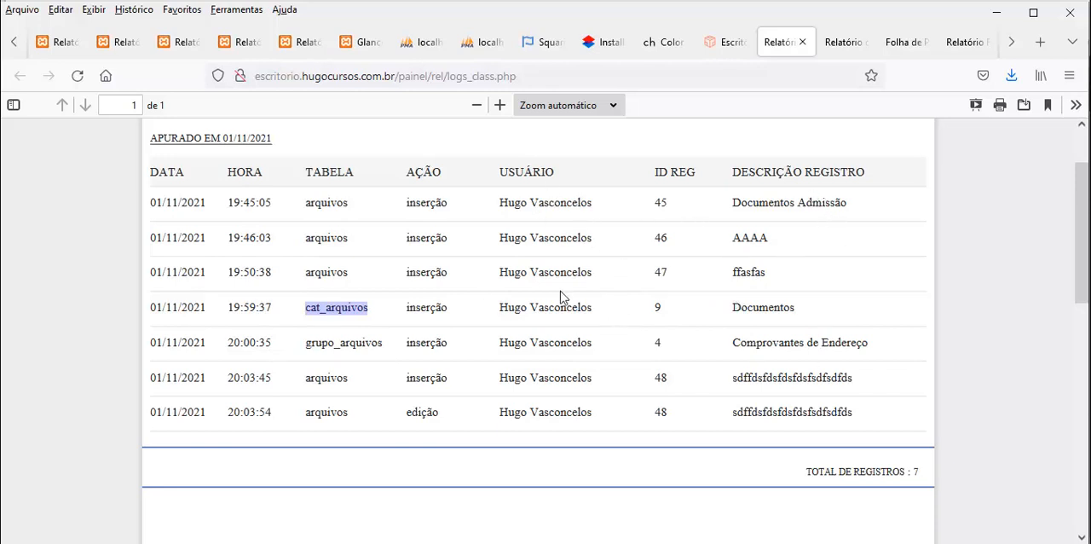
Return to the Escritório system, close the logs report filters and open the Home page
{"action": "left_click", "coordinate": [724, 41]}
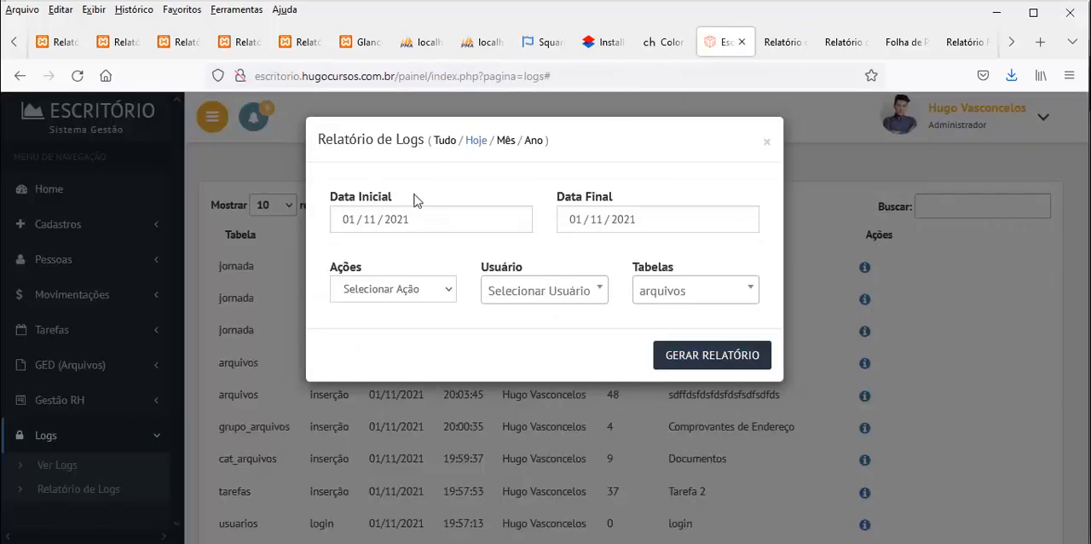
{"action": "left_click", "coordinate": [766, 119]}
{"action": "left_click", "coordinate": [34, 188]}
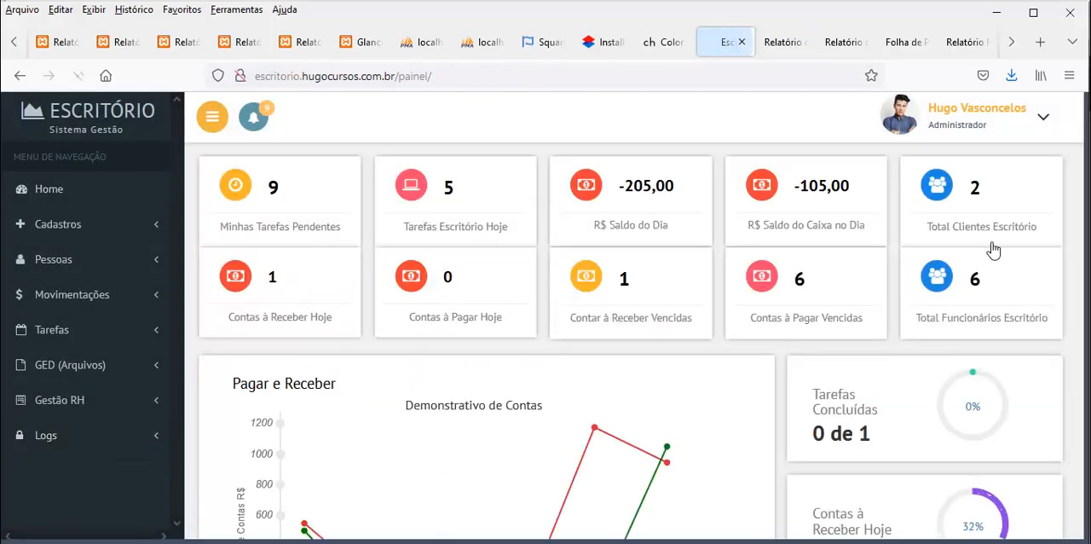
Narrow the browser window to phone width and test opening and closing the navigation menu
{"action": "left_click", "coordinate": [1032, 14]}
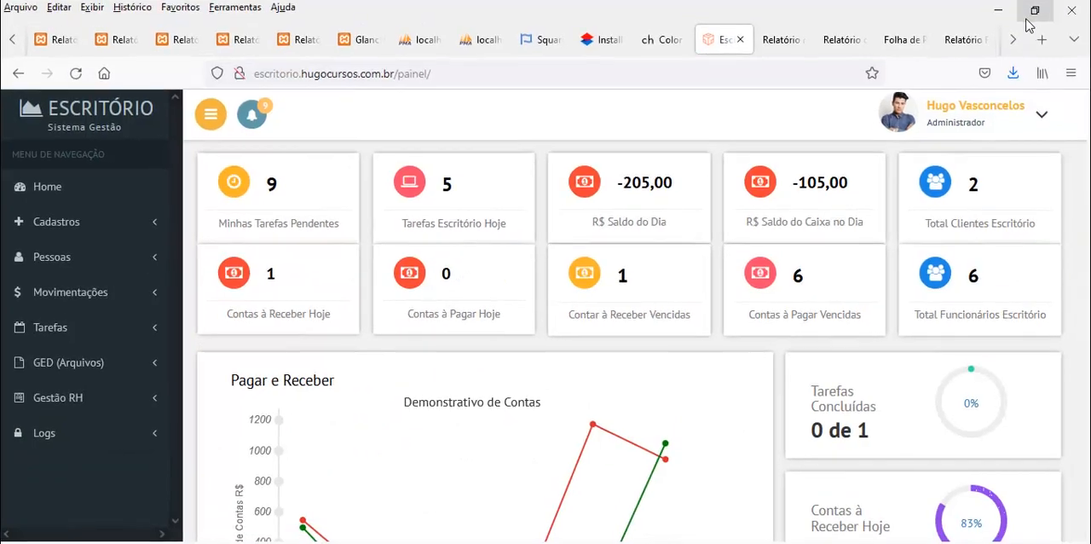
{"action": "left_click", "coordinate": [1034, 10]}
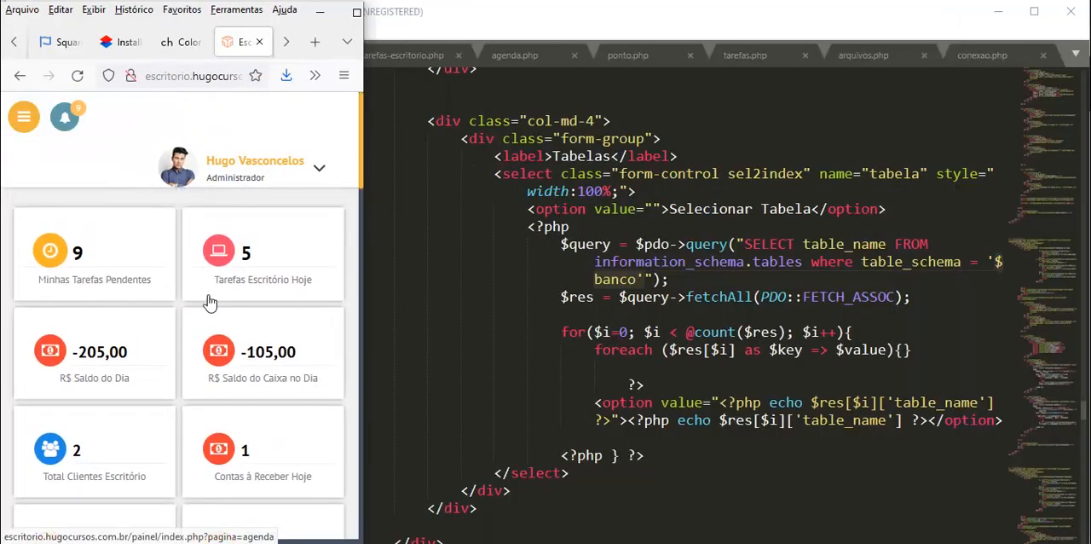
{"action": "left_click", "coordinate": [26, 130]}
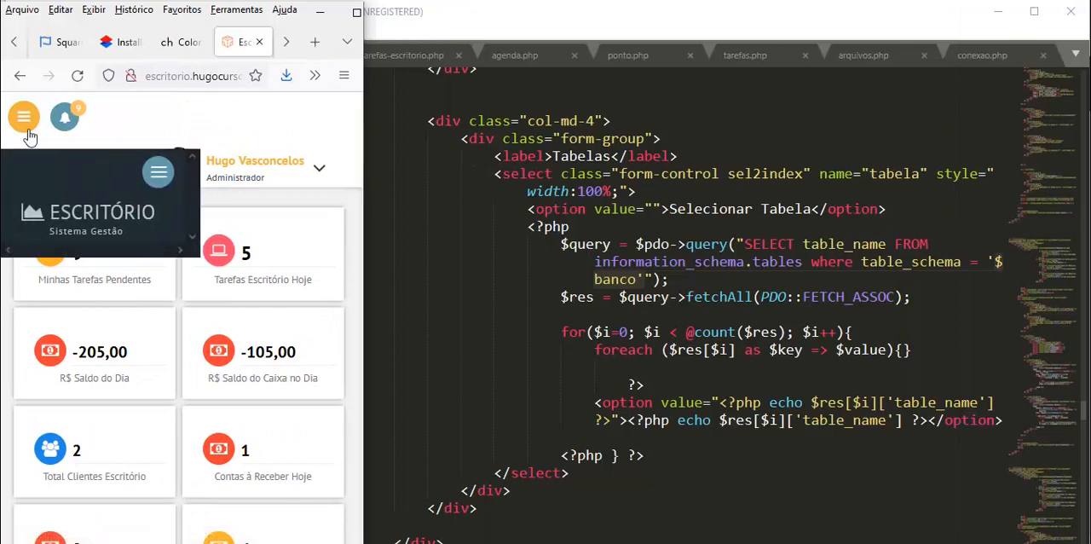
{"action": "left_click", "coordinate": [28, 130]}
{"action": "left_click", "coordinate": [28, 131]}
{"action": "left_click", "coordinate": [151, 182]}
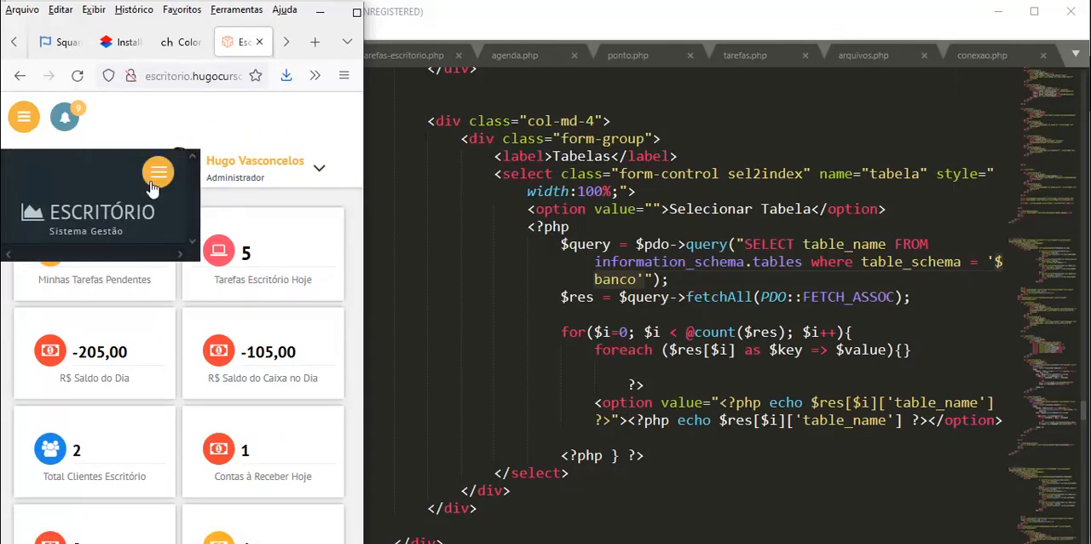
{"action": "left_click", "coordinate": [151, 181]}
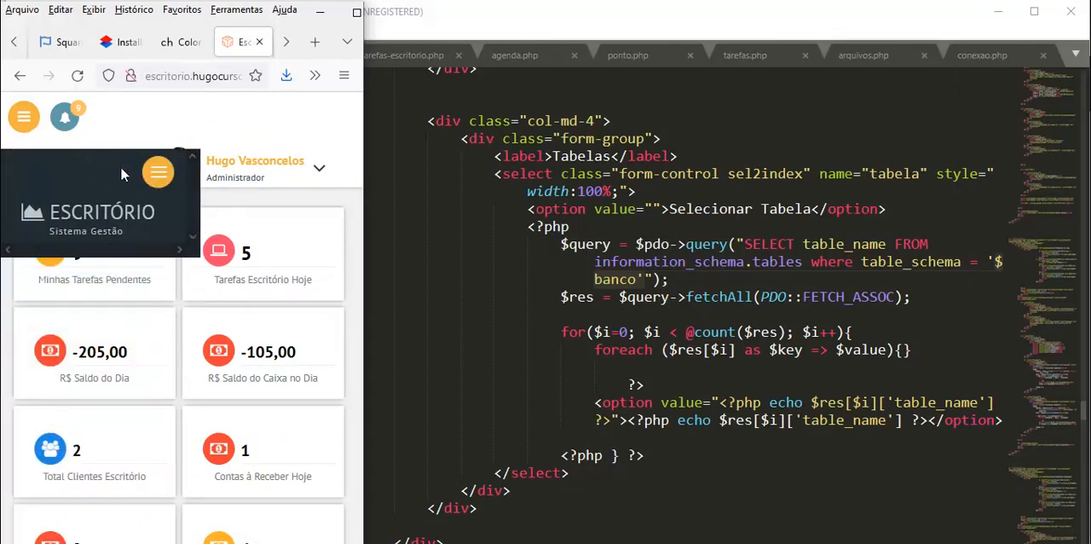
{"action": "left_click", "coordinate": [159, 175]}
{"action": "left_click", "coordinate": [159, 175]}
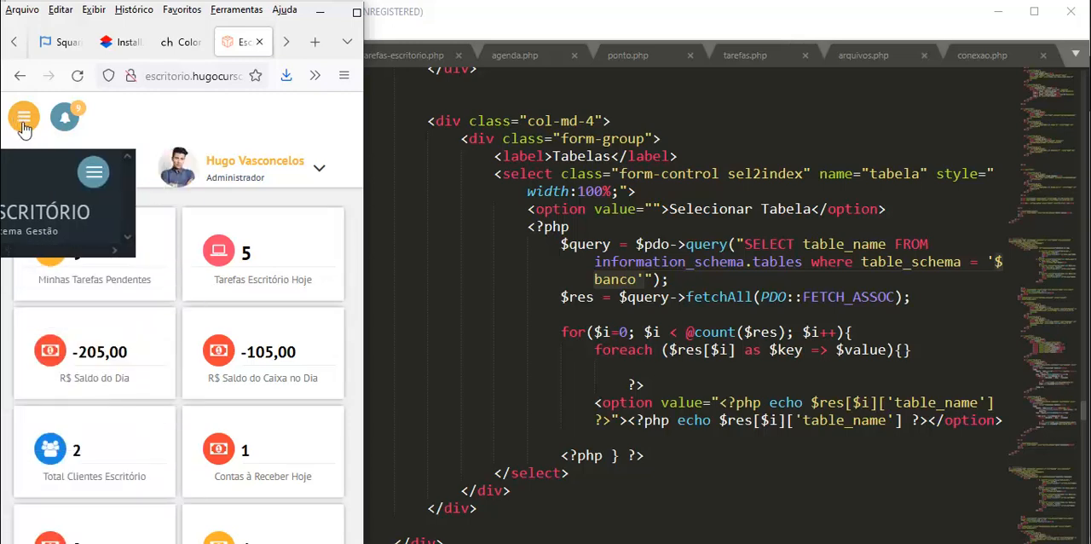
{"action": "left_click", "coordinate": [66, 119]}
{"action": "left_click", "coordinate": [69, 124]}
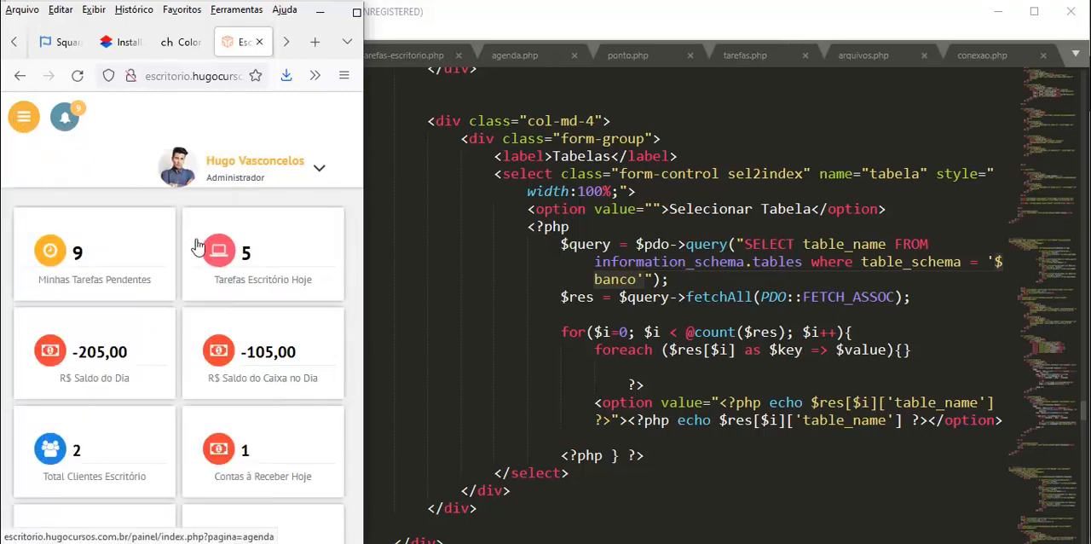
Examine the dashboard's cards, movement chart and latest logs in the phone-width layout
{"action": "scroll", "coordinate": [197, 256], "scroll_direction": "down", "scroll_amount": 5}
{"action": "scroll", "coordinate": [198, 262], "scroll_direction": "down", "scroll_amount": 3}
{"action": "scroll", "coordinate": [198, 262], "scroll_direction": "up", "scroll_amount": 3}
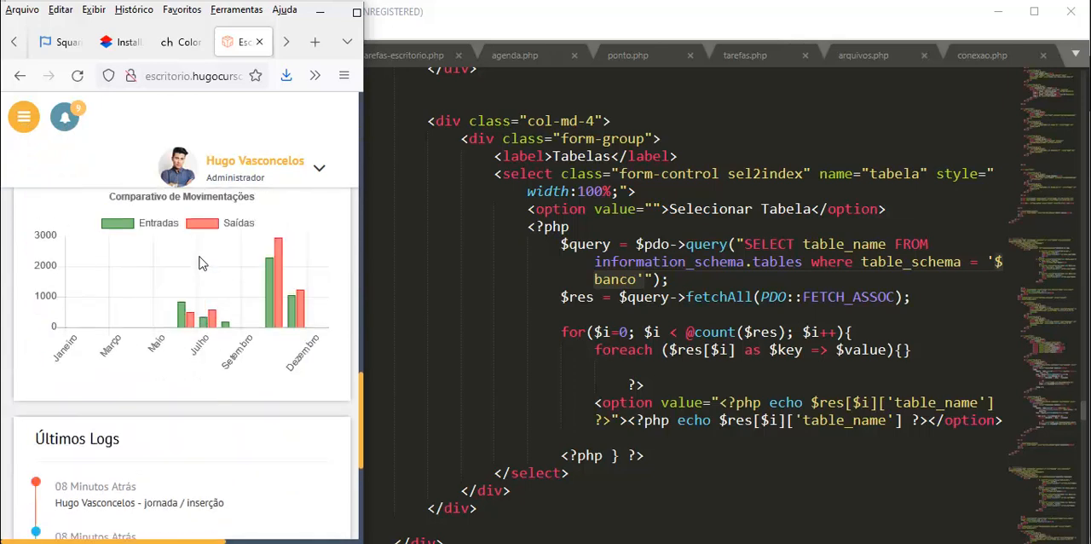
{"action": "scroll", "coordinate": [198, 263], "scroll_direction": "down", "scroll_amount": 3}
{"action": "scroll", "coordinate": [199, 262], "scroll_direction": "down", "scroll_amount": 1}
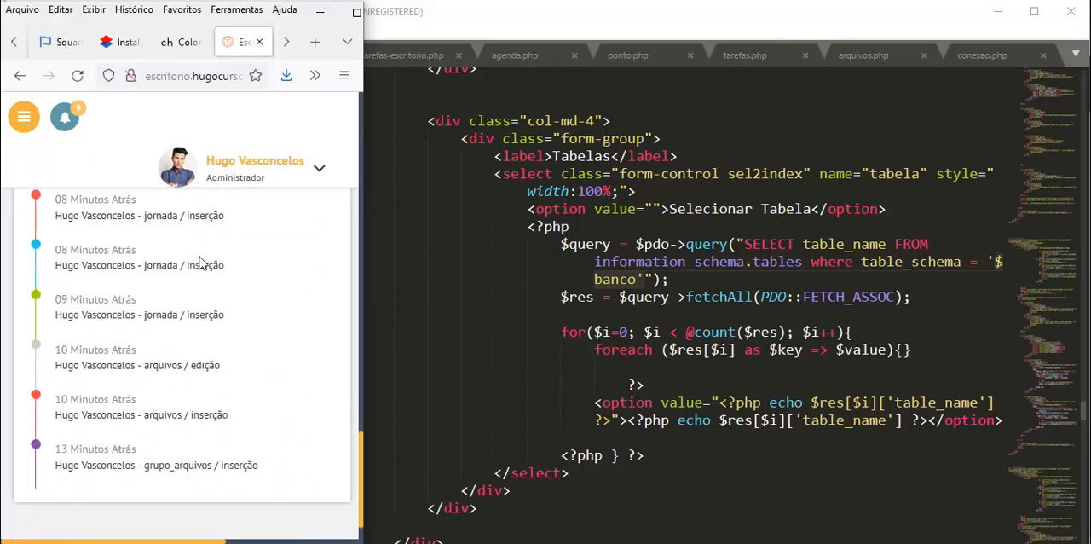
Expand the phone-width navigation menu, open the job positions registry (Cargos) under Cadastros and look over its list
{"action": "left_click", "coordinate": [24, 123]}
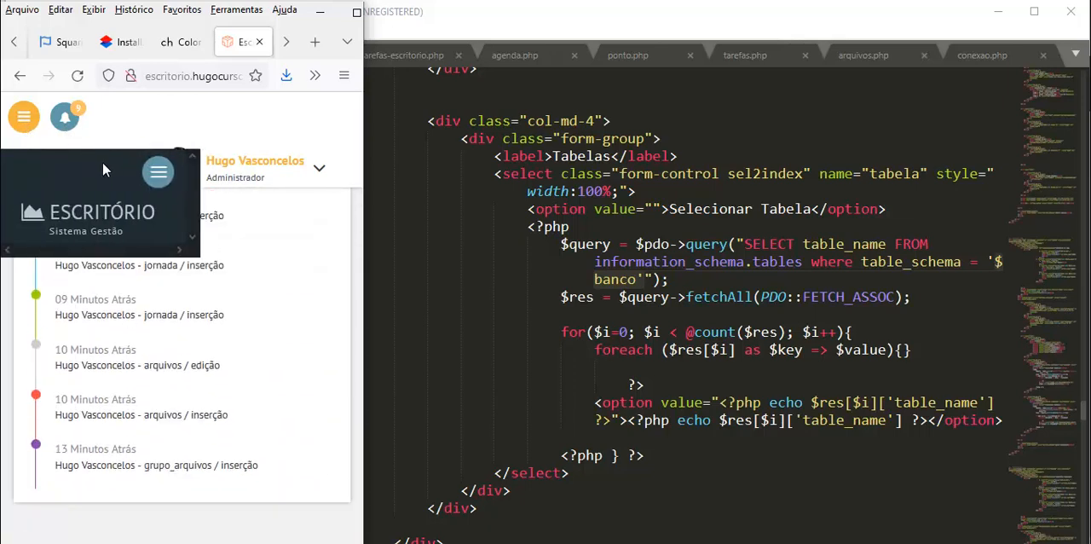
{"action": "left_click", "coordinate": [157, 171]}
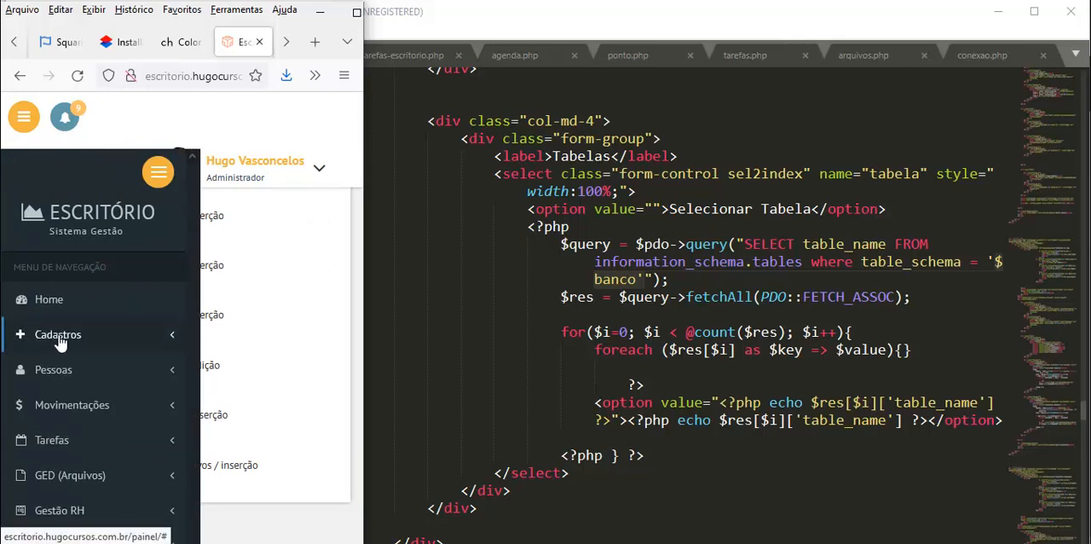
{"action": "left_click", "coordinate": [58, 336]}
{"action": "left_click", "coordinate": [56, 365]}
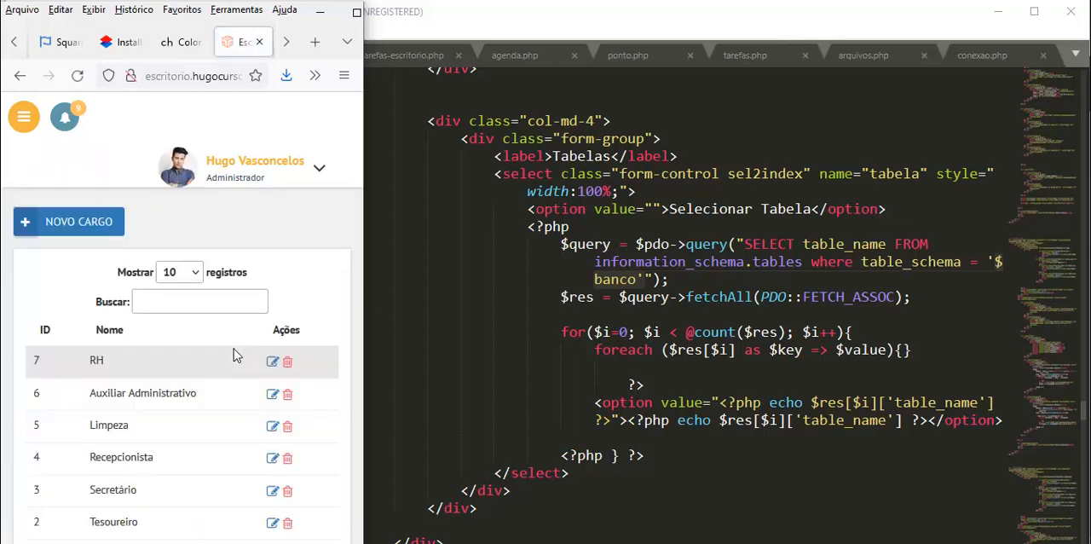
{"action": "scroll", "coordinate": [233, 354], "scroll_direction": "down", "scroll_amount": 3}
{"action": "scroll", "coordinate": [234, 354], "scroll_direction": "up", "scroll_amount": 3}
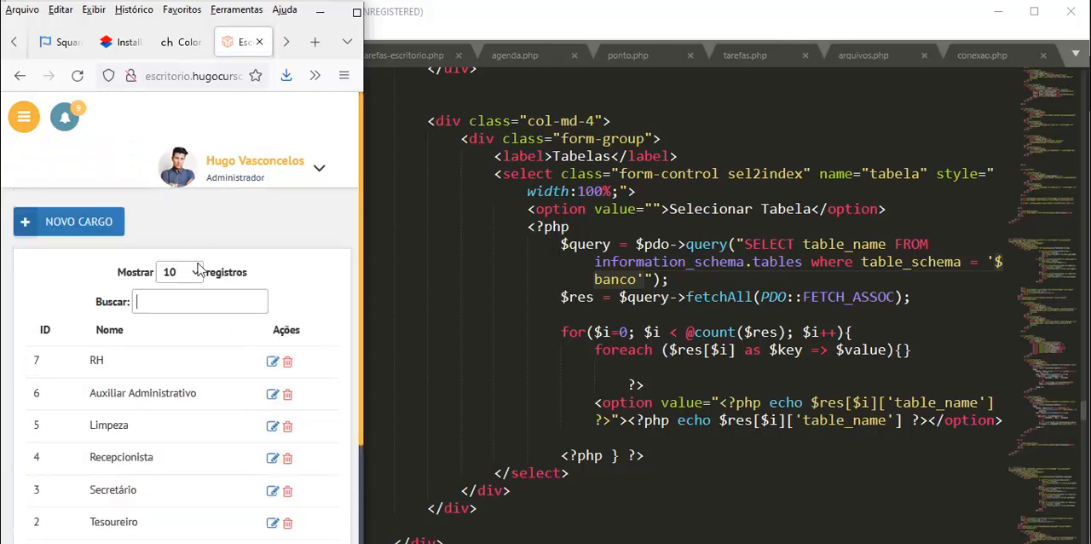
Widen the browser window back to desktop width and return to the Home page
{"action": "left_click_drag", "start_coordinate": [363, 253], "coordinate": [1075, 245]}
{"action": "left_click", "coordinate": [39, 201]}
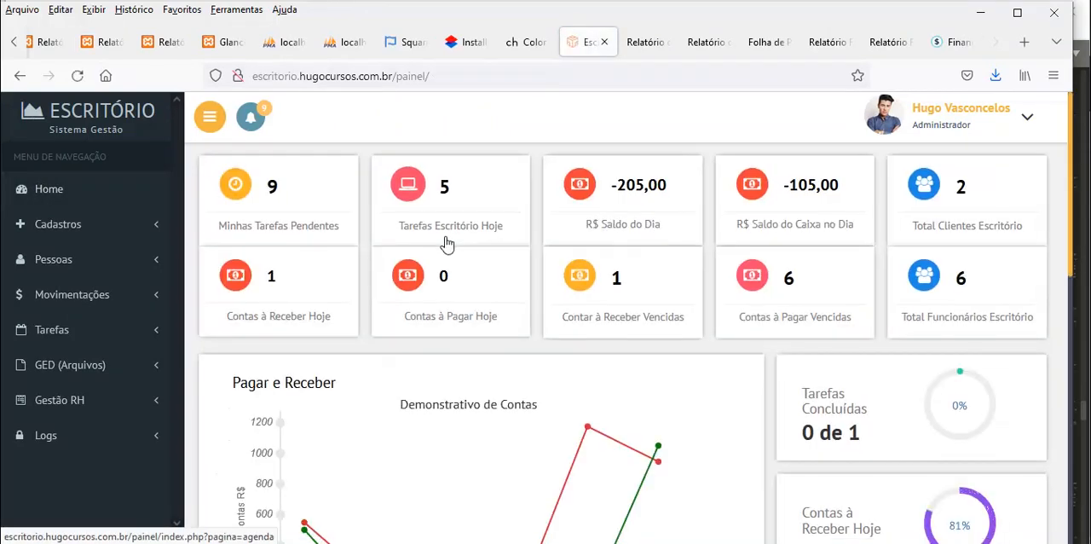
Examine the dashboard's Pagar e Receber chart points, the October bars in Entradas e Saídas and the latest logs at desktop width
{"action": "scroll", "coordinate": [520, 291], "scroll_direction": "down", "scroll_amount": 5}
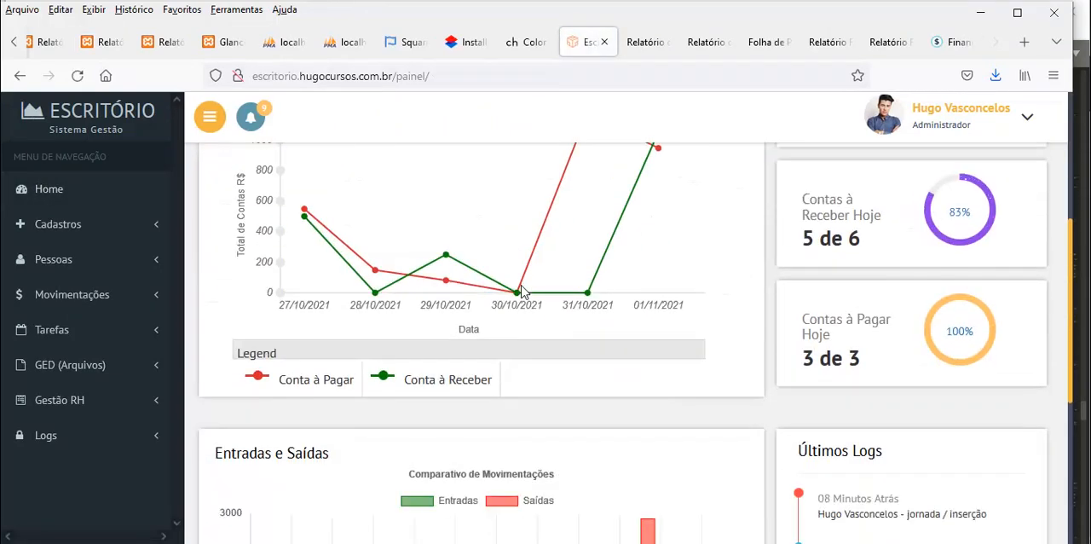
{"action": "scroll", "coordinate": [522, 292], "scroll_direction": "up", "scroll_amount": 2}
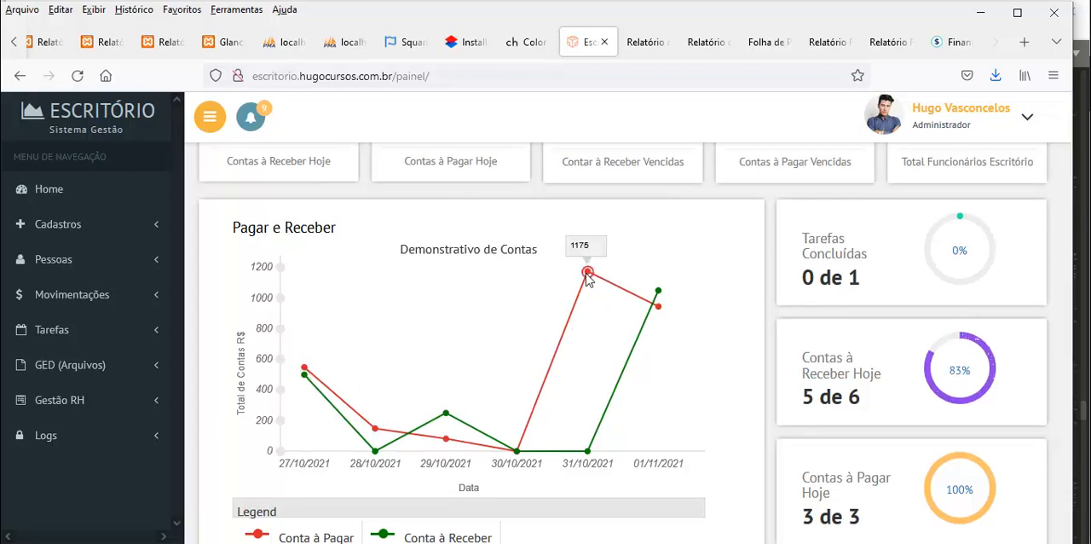
{"action": "mouse_move", "coordinate": [659, 293]}
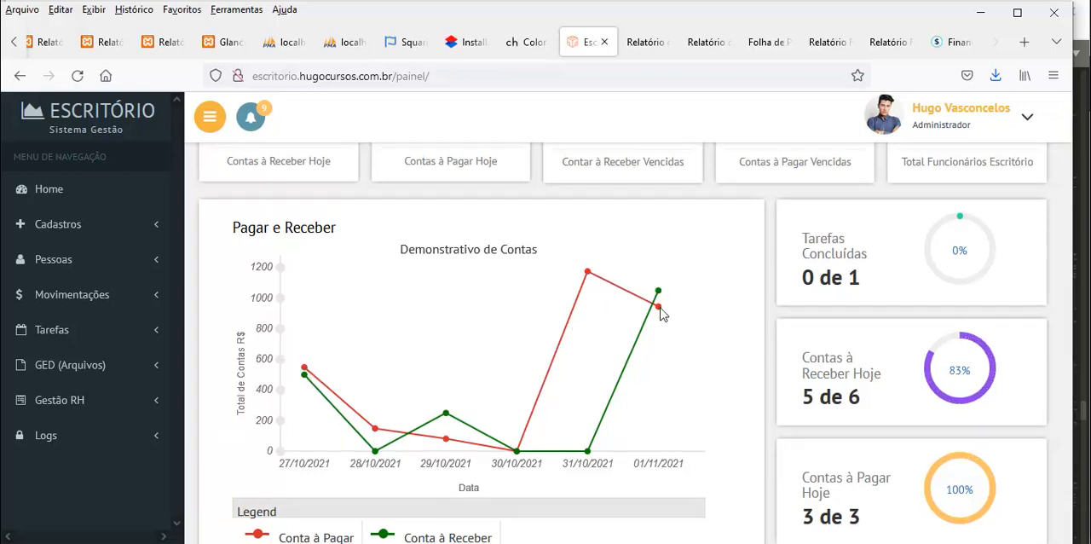
{"action": "scroll", "coordinate": [594, 327], "scroll_direction": "down", "scroll_amount": 5}
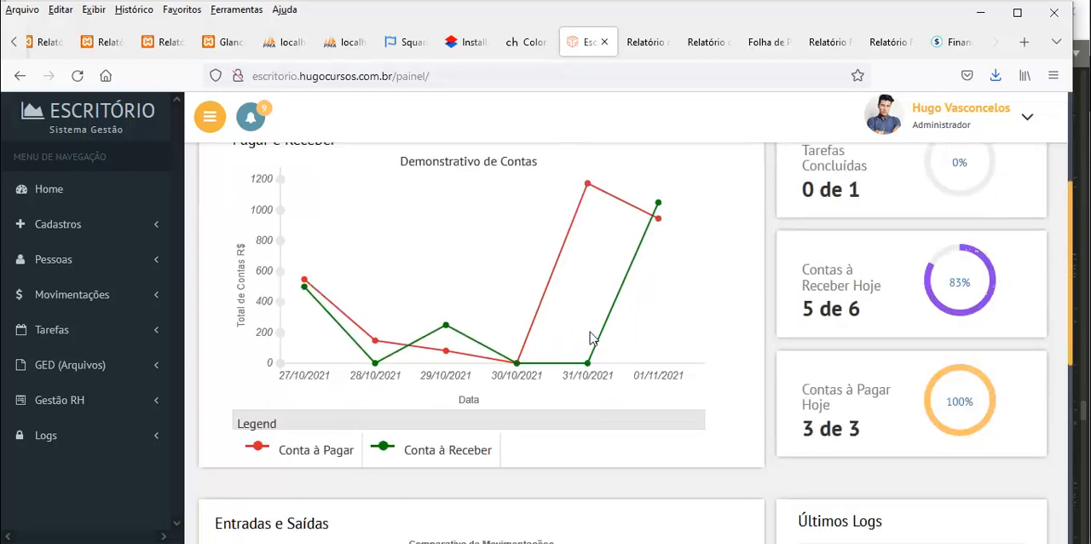
{"action": "mouse_move", "coordinate": [648, 402]}
{"action": "scroll", "coordinate": [648, 399], "scroll_direction": "down", "scroll_amount": 2}
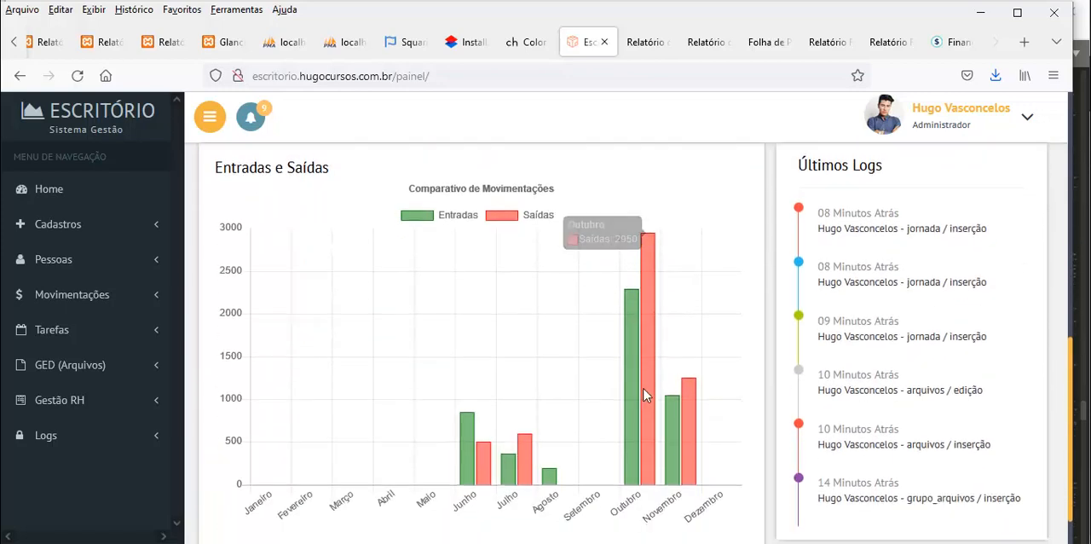
{"action": "scroll", "coordinate": [645, 397], "scroll_direction": "up", "scroll_amount": 5}
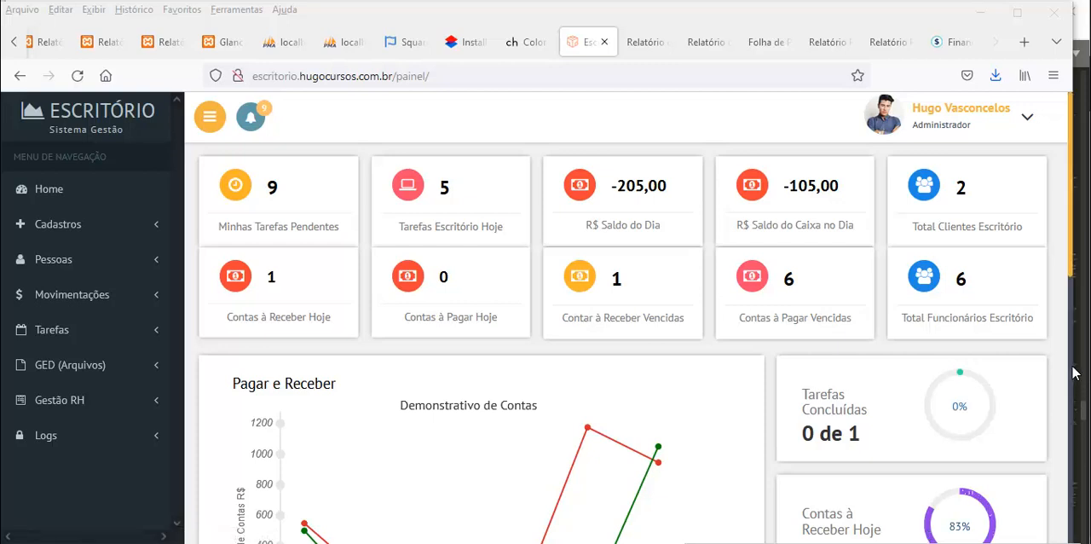
Widen the browser window slightly to fill the full width of the screen
{"action": "left_click_drag", "start_coordinate": [1073, 369], "coordinate": [1090, 369]}
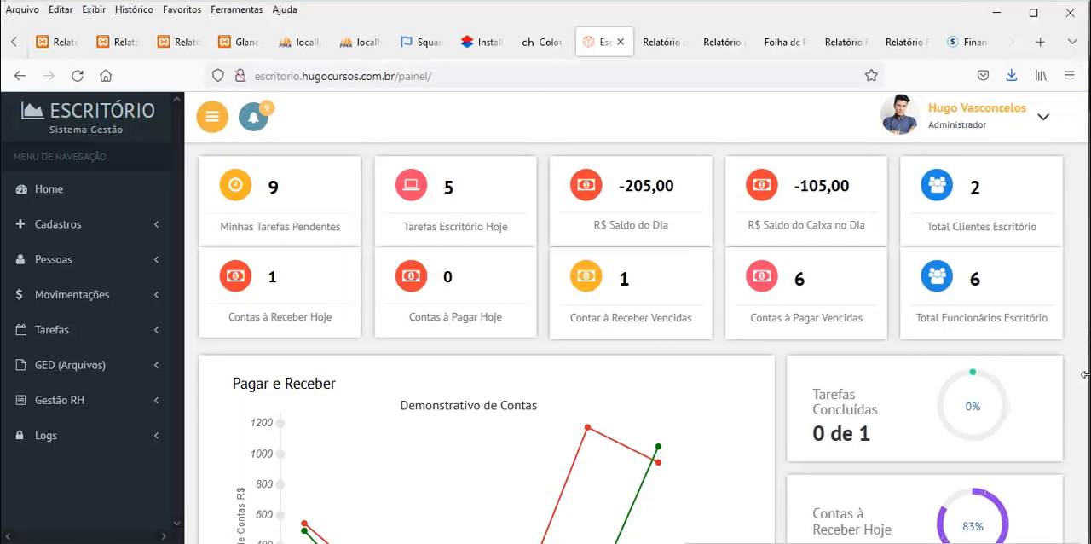